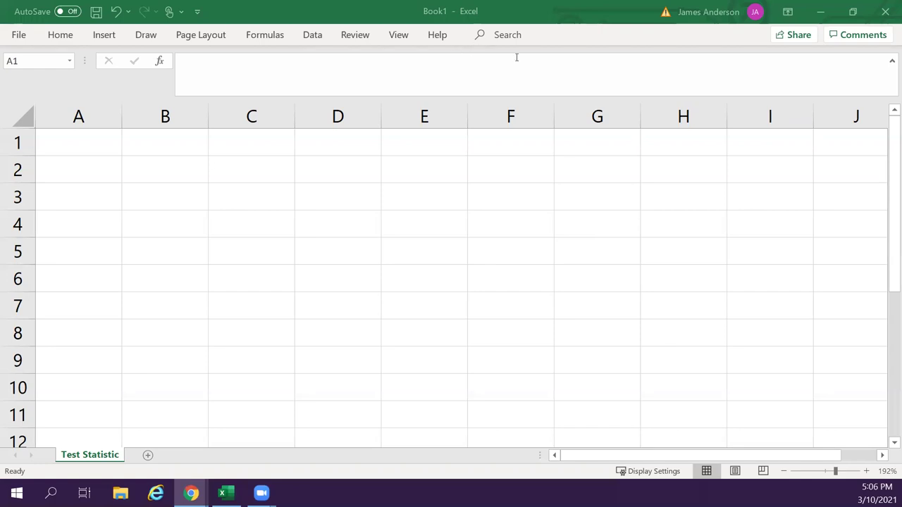
Enter the heading Proportion in A1 and the label phat in A2.
click(78, 145)
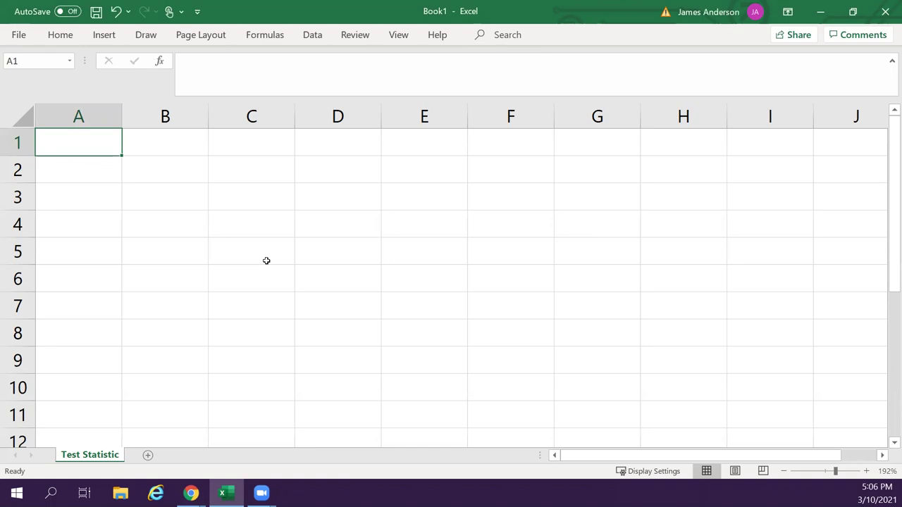
text(Proportion)
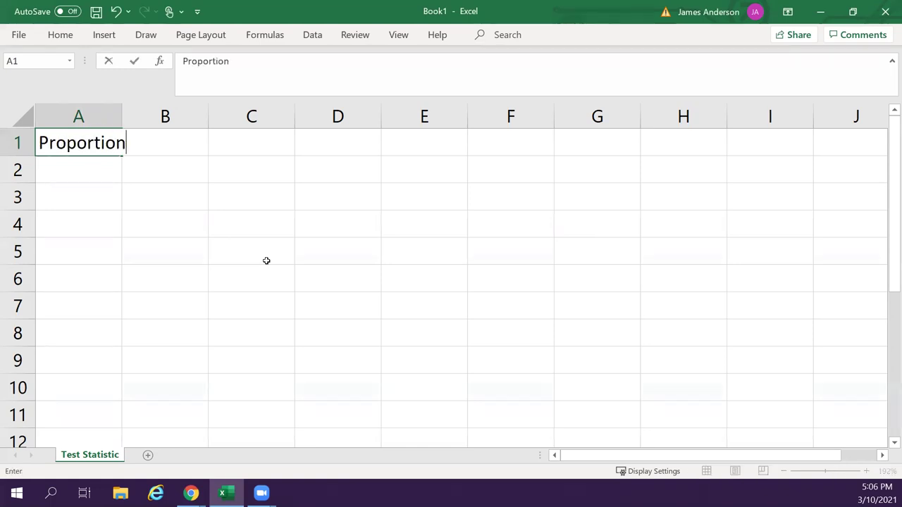
key(Return)
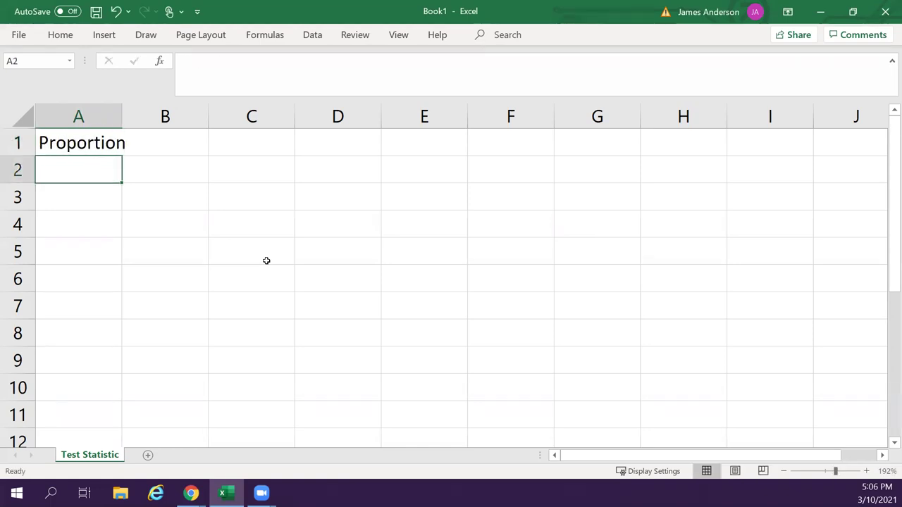
text(pha)
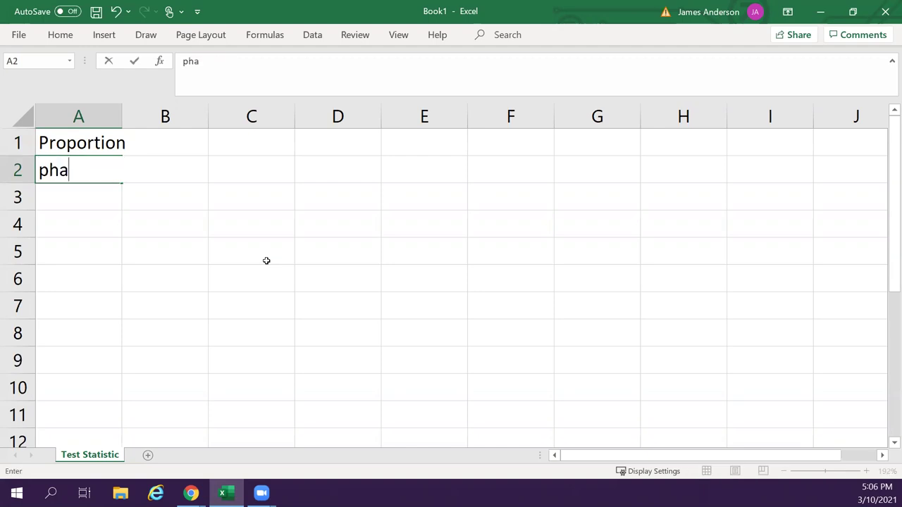
key(BackSpace)
text(at)
key(Return)
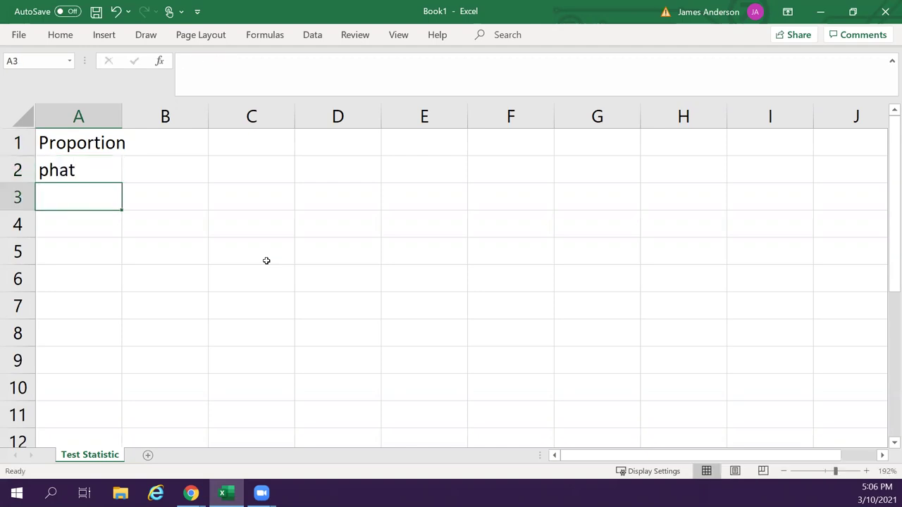
List the remaining labels p, q, n and z in cells A3 through A6.
text(p)
key(Return)
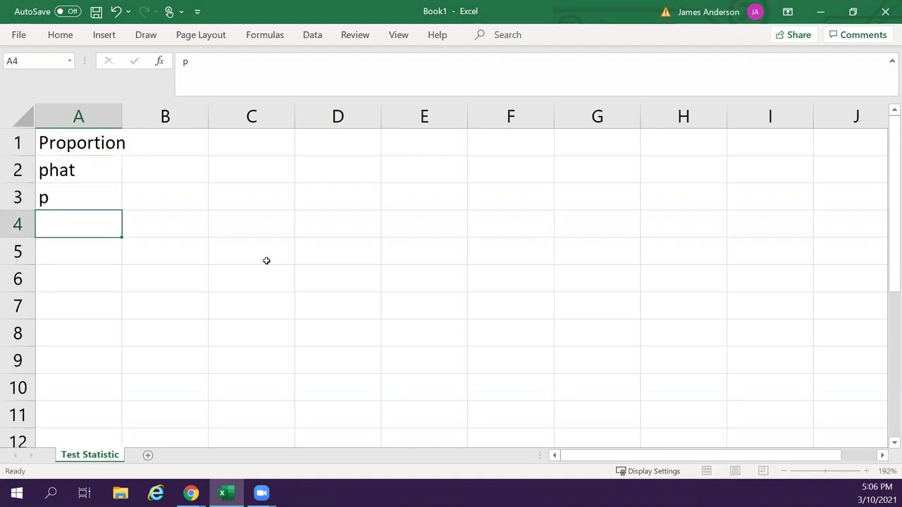
text(q)
key(Return)
text(n)
key(Return)
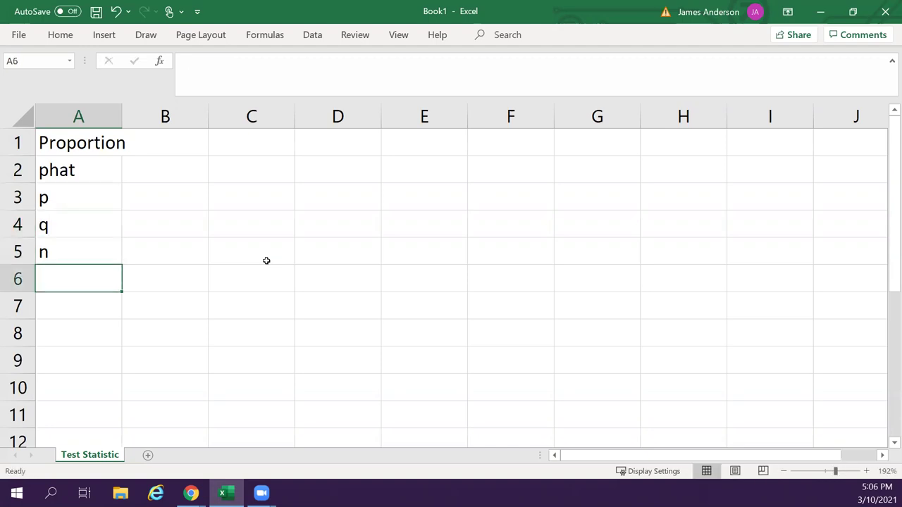
text(z)
key(Return)
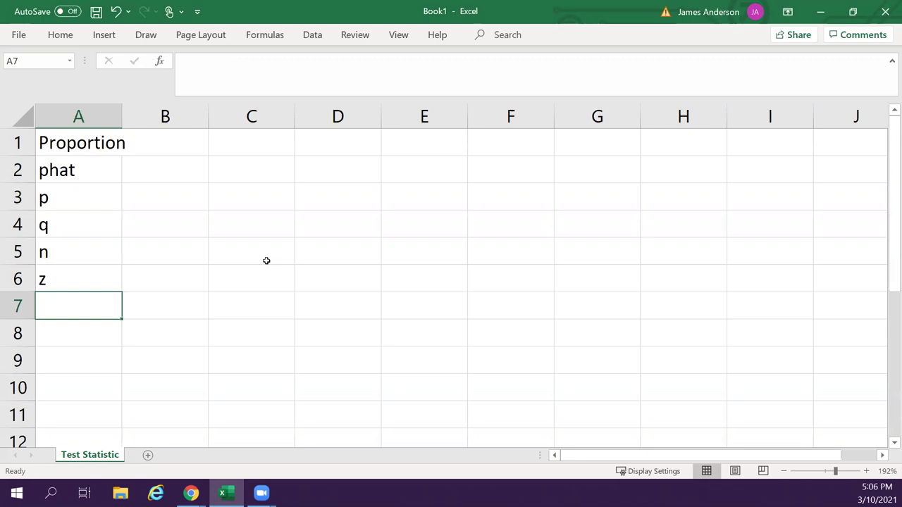
Add the column headings Values in B1 and Info/Formula in C1.
key(Up)
key(Up)
key(Up)
key(Up)
key(Up)
key(Up)
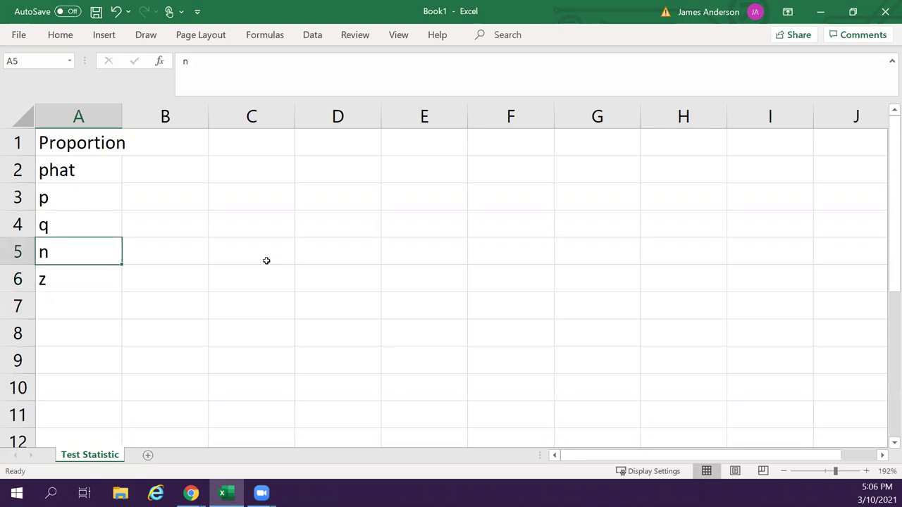
key(Right)
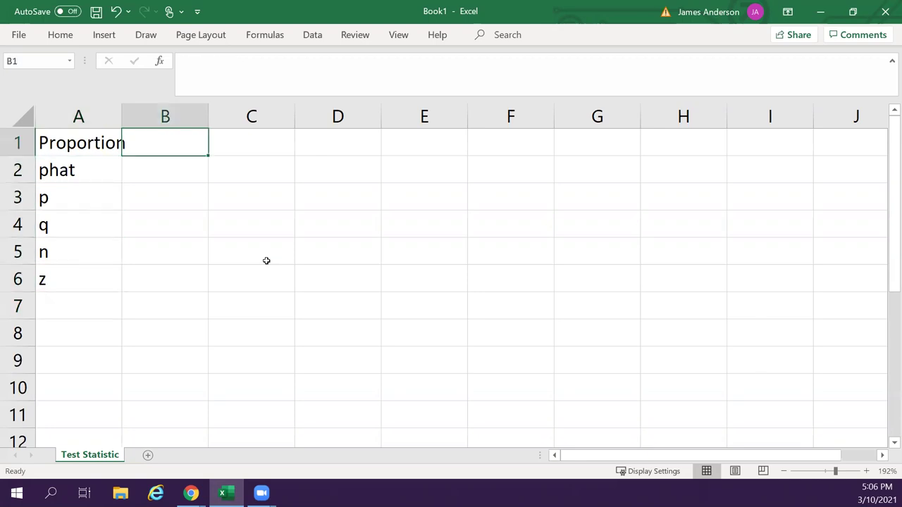
text(Values)
key(Tab)
text(Info/)
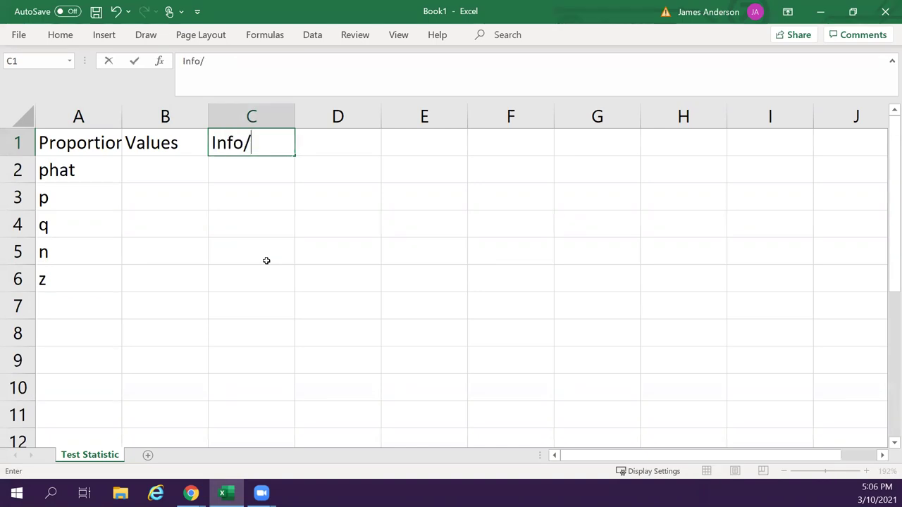
text(Formula)
key(Return)
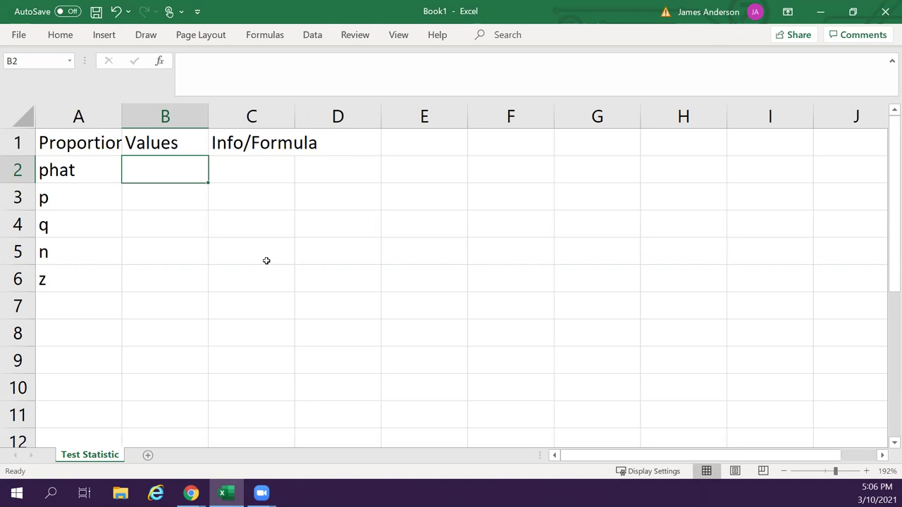
Enter the note "industry standard", including the quotation marks, in C2 for phat.
key(Down)
key(Right)
key(Down)
key(Down)
key(Down)
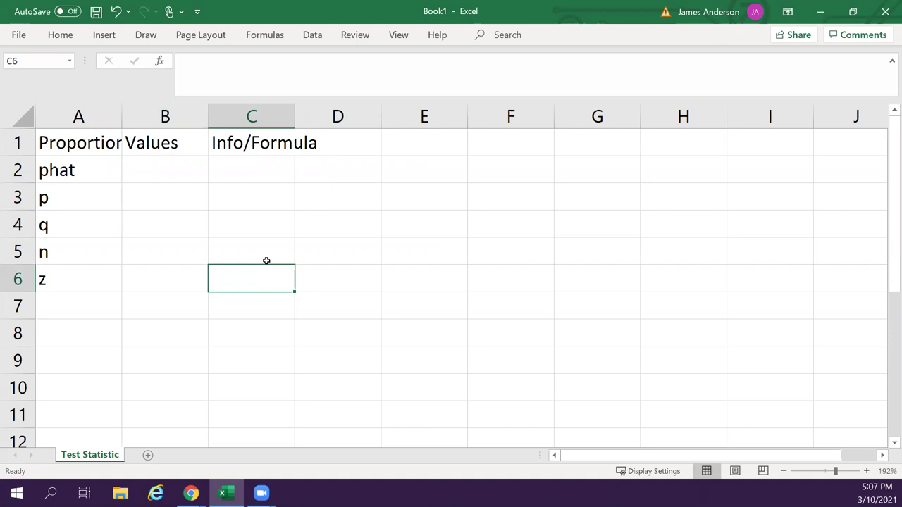
key(Up)
key(Up)
key(Up)
key(Up)
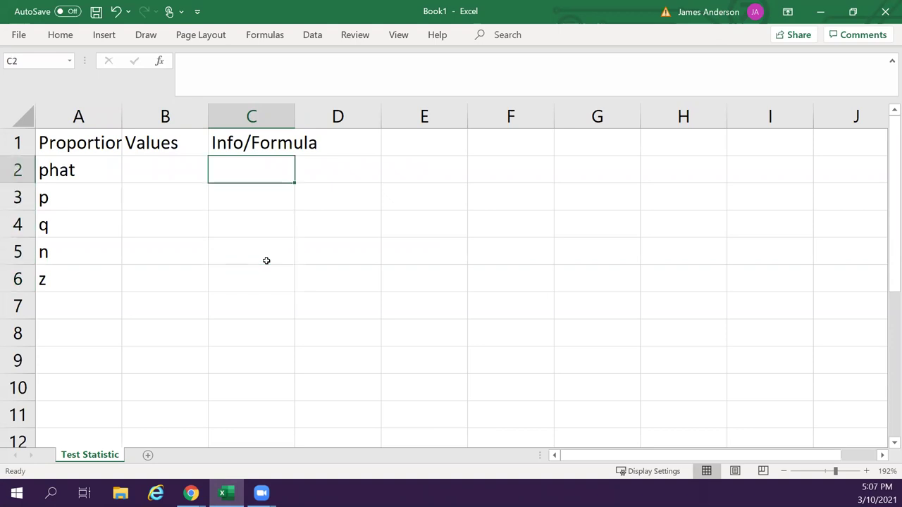
text(")
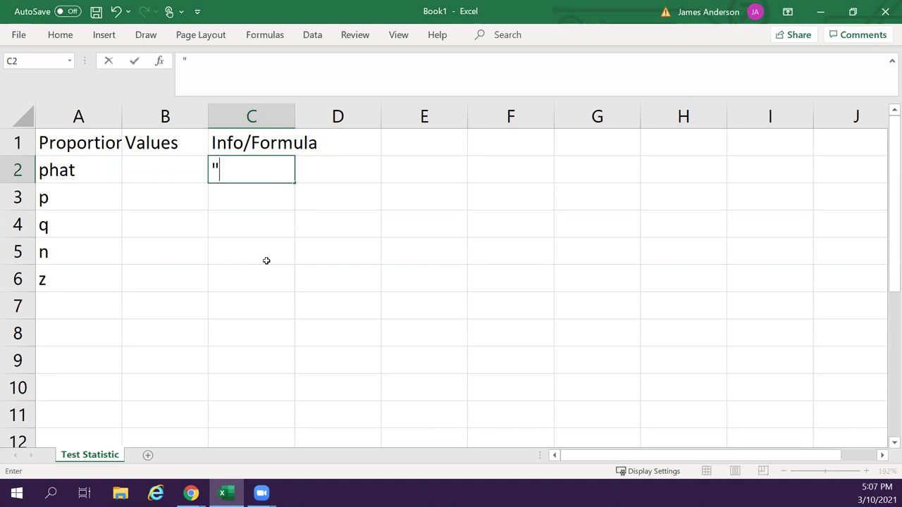
text(industry s)
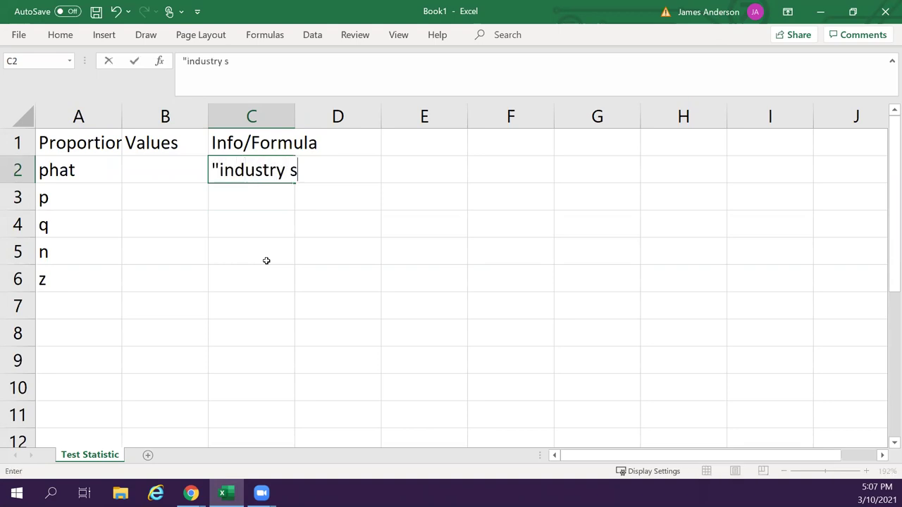
text(tandard")
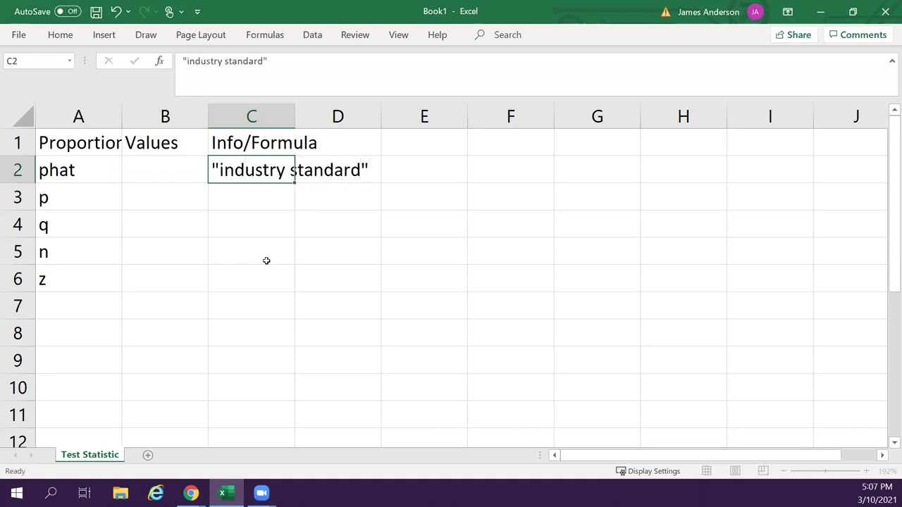
key(Return)
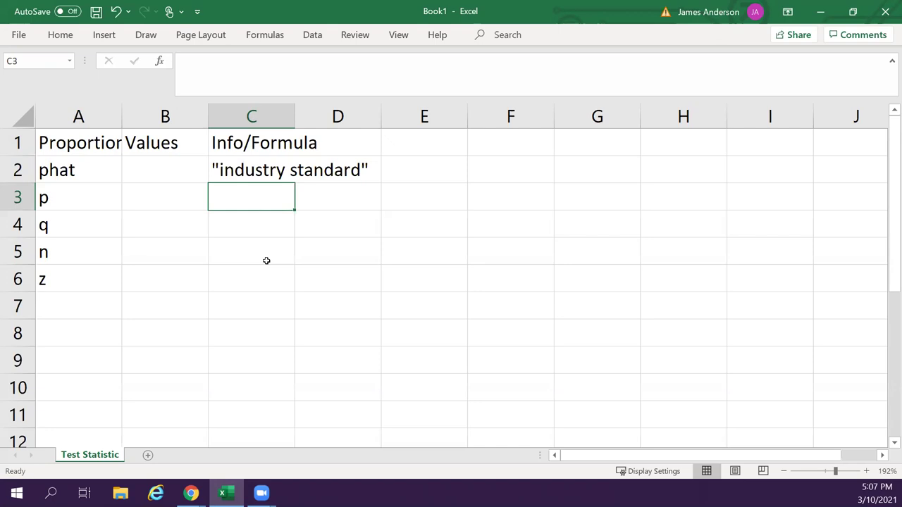
Enter .92 as the phat value in B2.
key(Up)
key(Left)
text(.92)
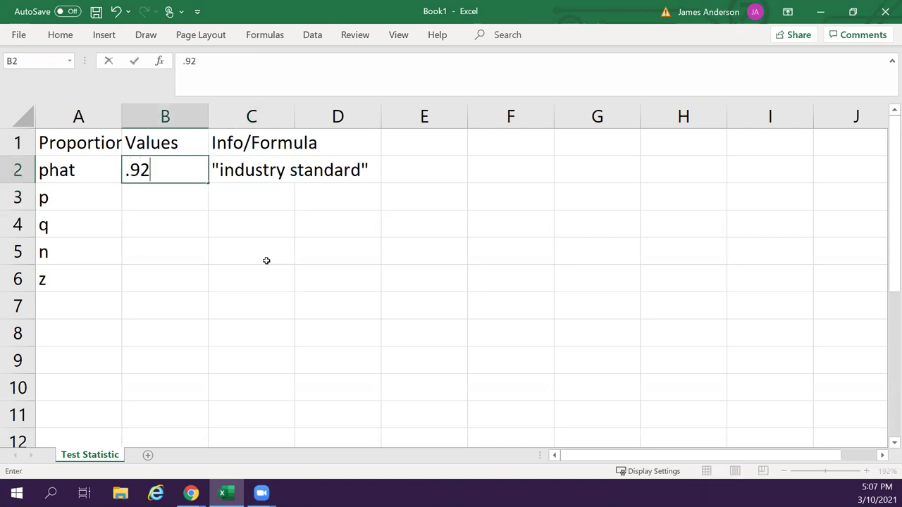
key(Return)
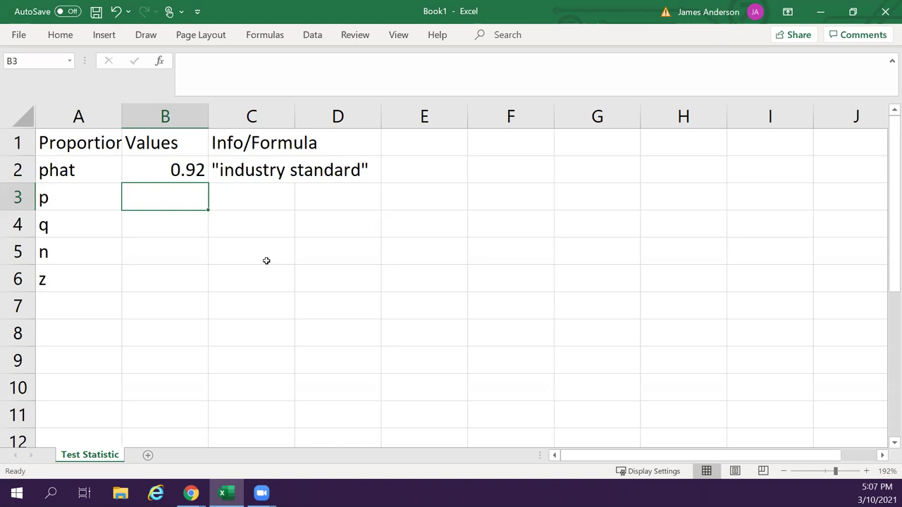
Enter the note "I did a survey", including the quotation marks, in C3 for p.
key(Right)
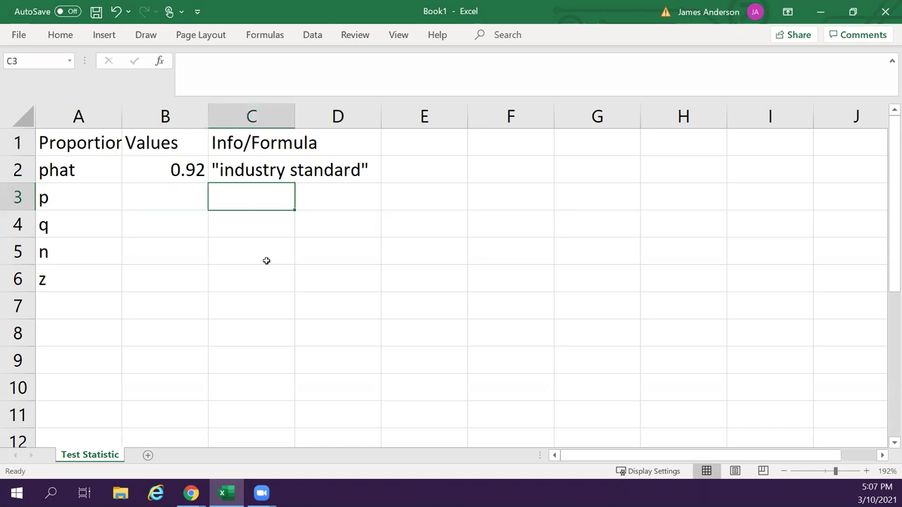
text("I did a surt)
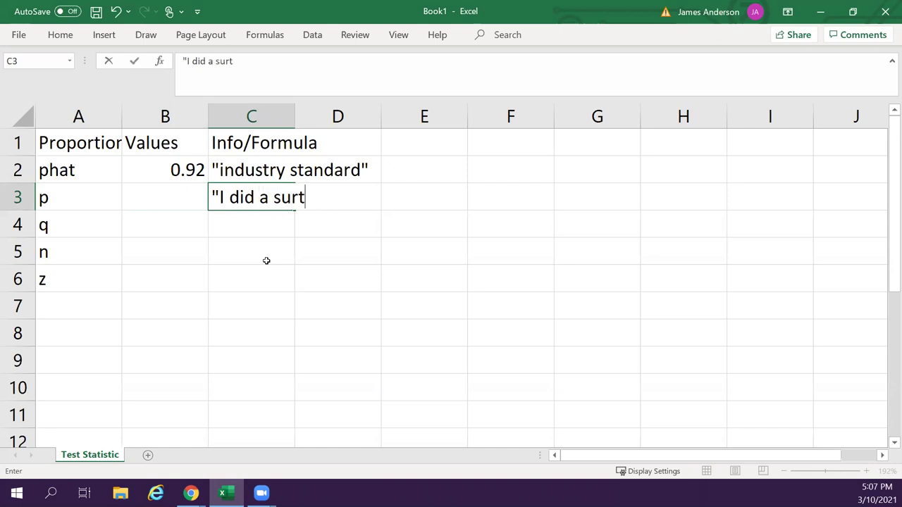
key(BackSpace)
text(vey")
key(Return)
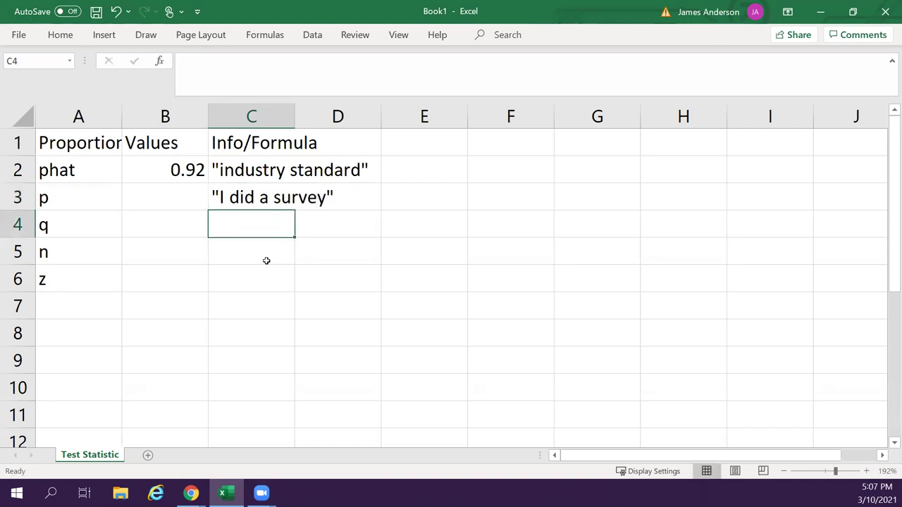
Enter .85 as the p value in B3.
key(Left)
key(Up)
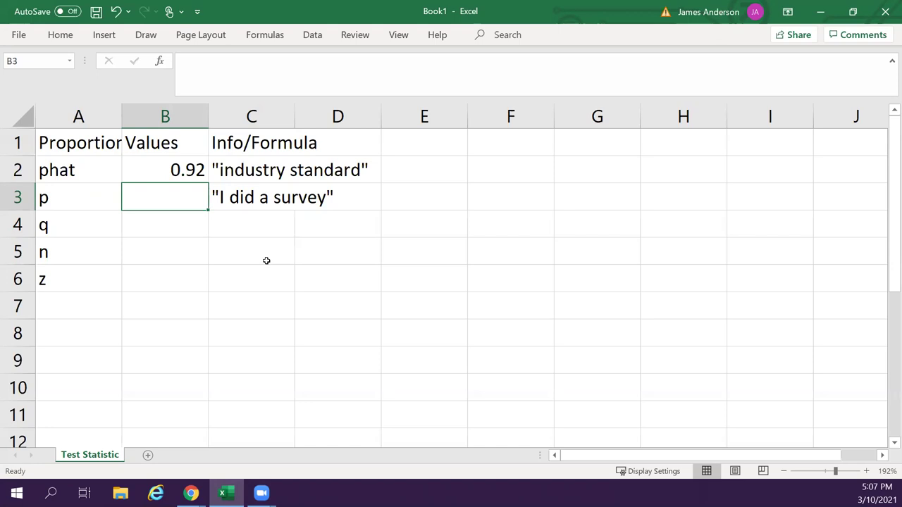
text(.85)
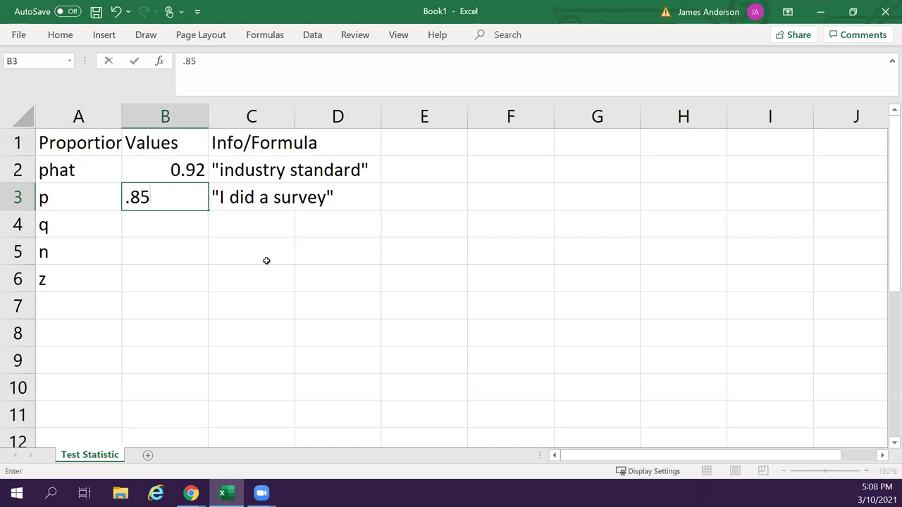
key(Return)
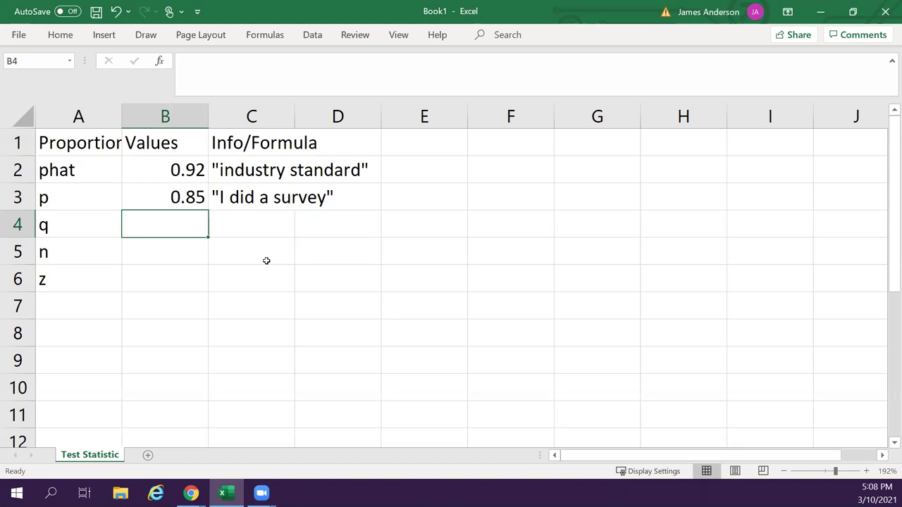
Write the formula description 1-p as text in C4 beside q.
key(Right)
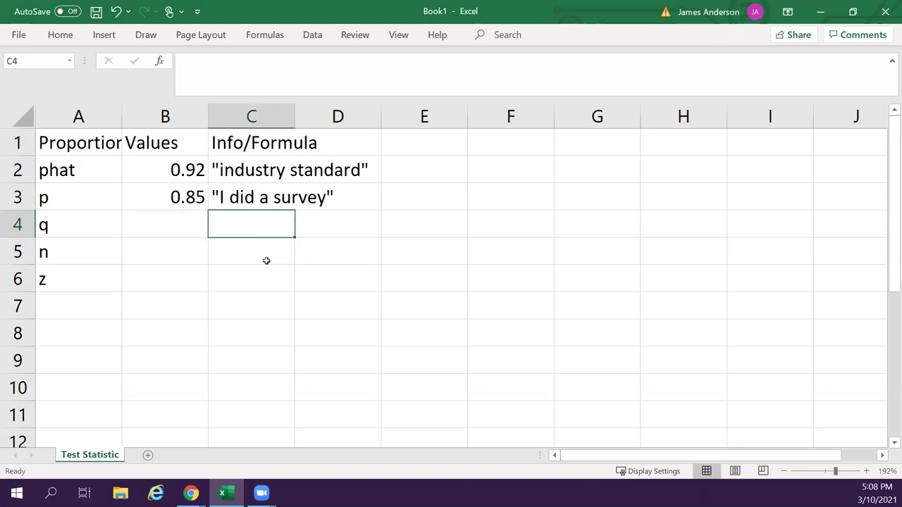
text(1-p)
key(Return)
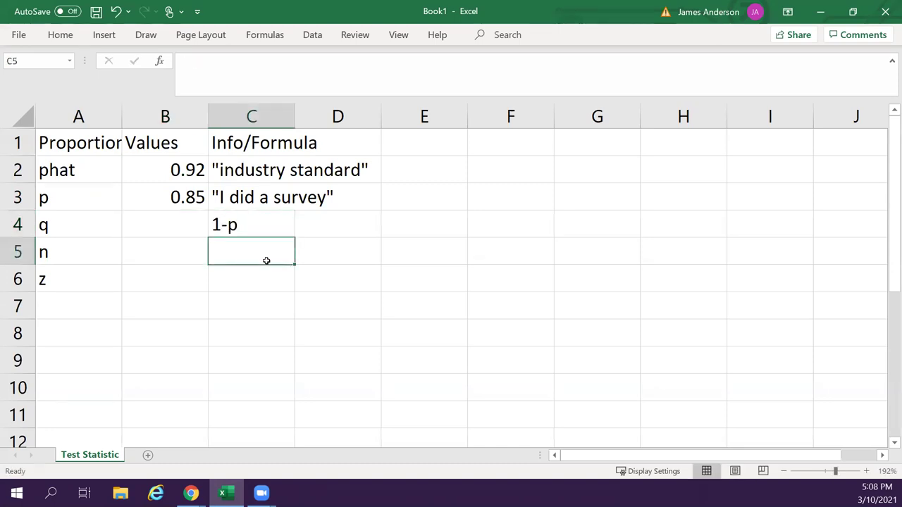
Calculate q in B4 with the formula =1-B3.
key(Left)
key(Up)
text(=1)
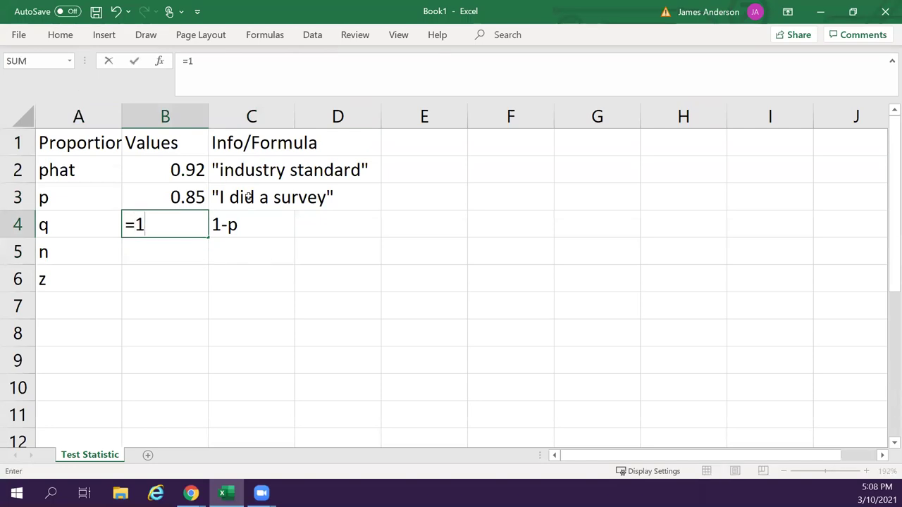
text(-)
click(159, 198)
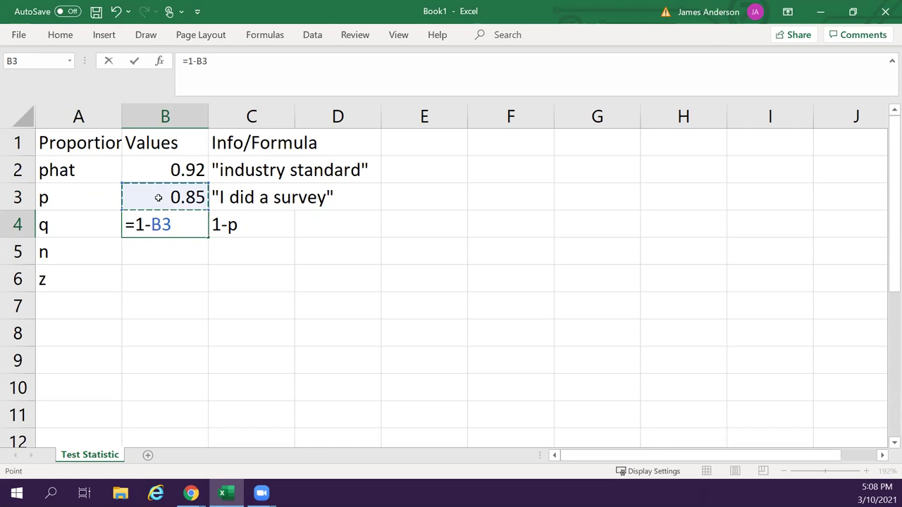
key(Return)
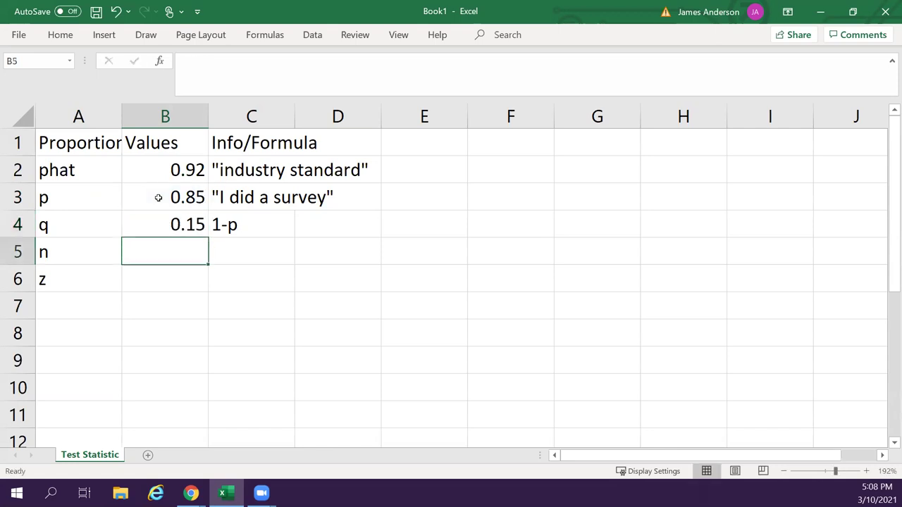
Describe n in C5 as how many people asked, and select its value cell B5.
key(Right)
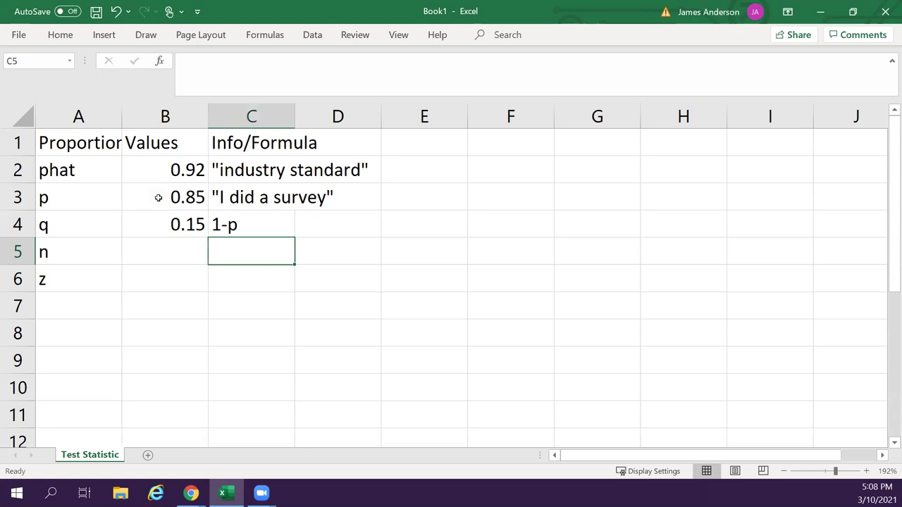
text(how m)
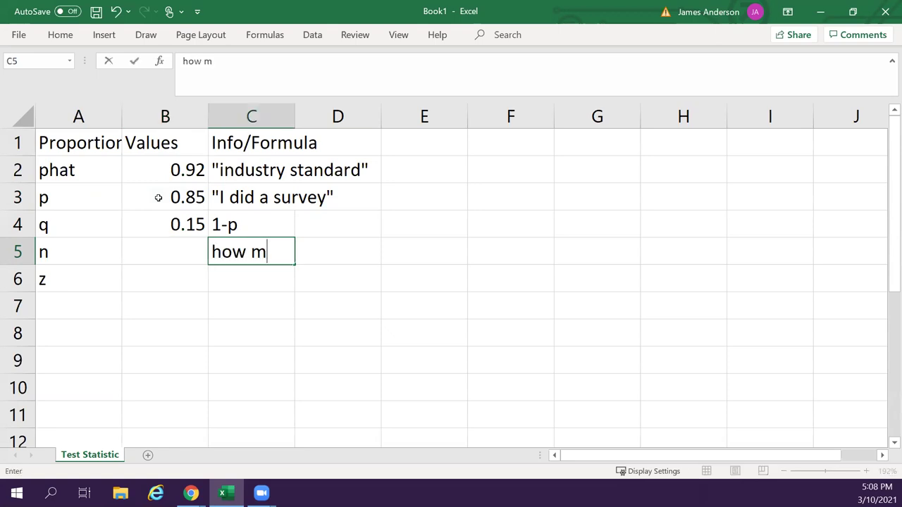
text(any people asked)
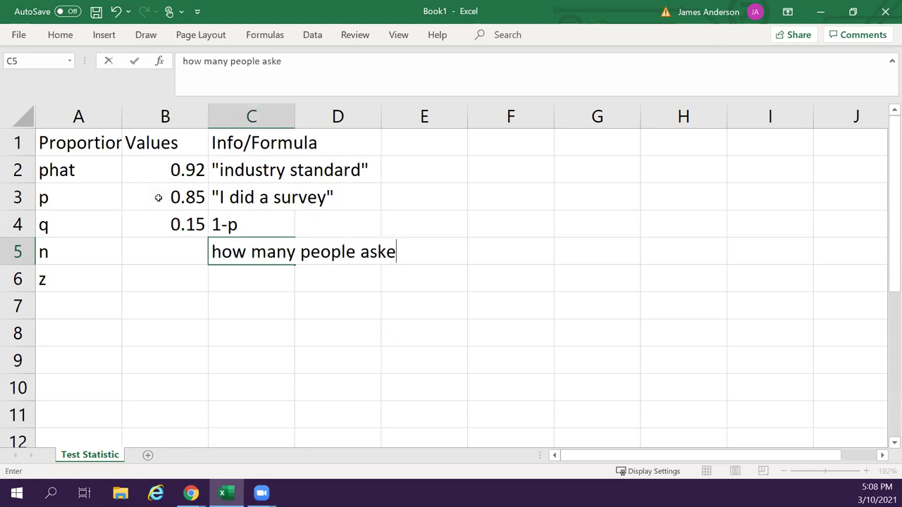
key(Return)
key(Up)
key(Left)
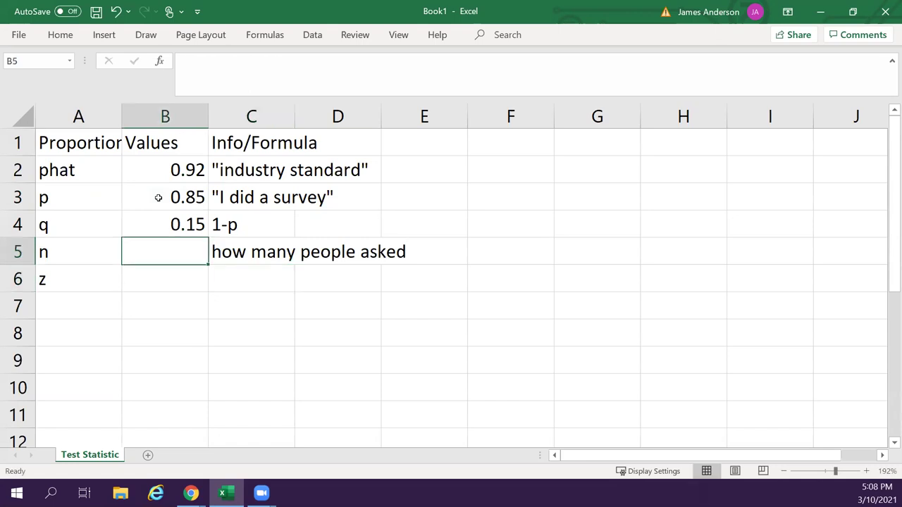
Enter 50 as the n value in B5 and write the z formula description phat-p/((sqrt(p*q)/n) as text in C6.
text(50)
key(Return)
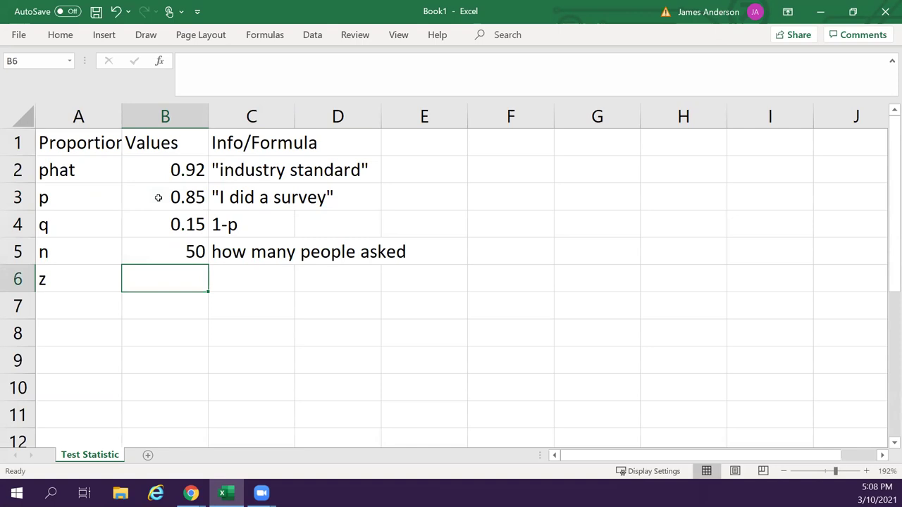
key(Right)
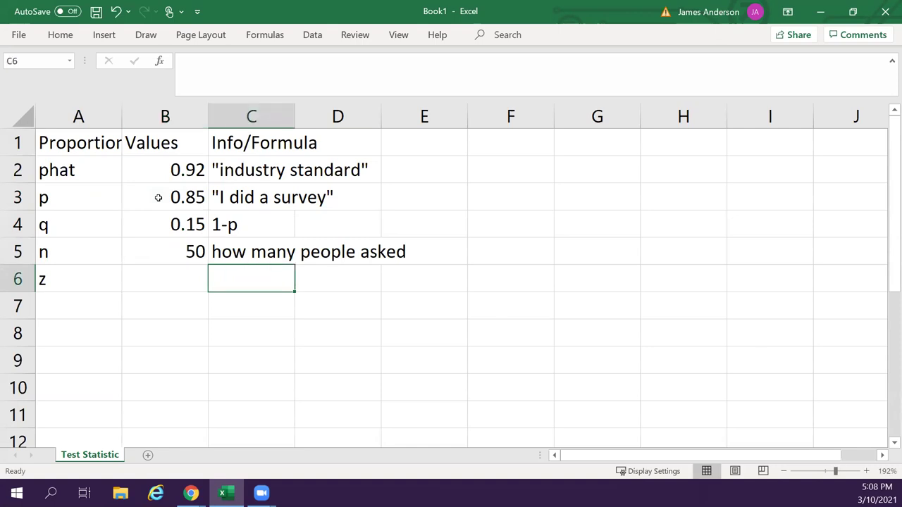
text(phat)
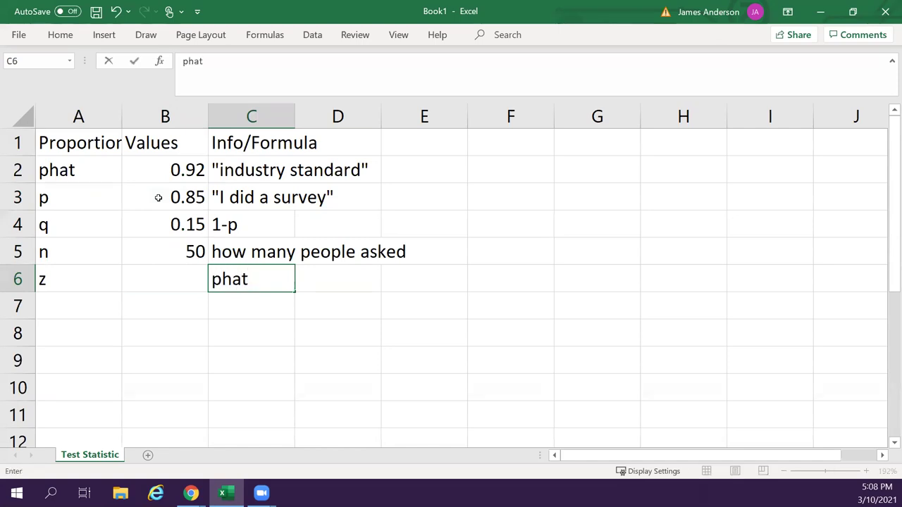
text(-p/((sqrt(p*q)/n)
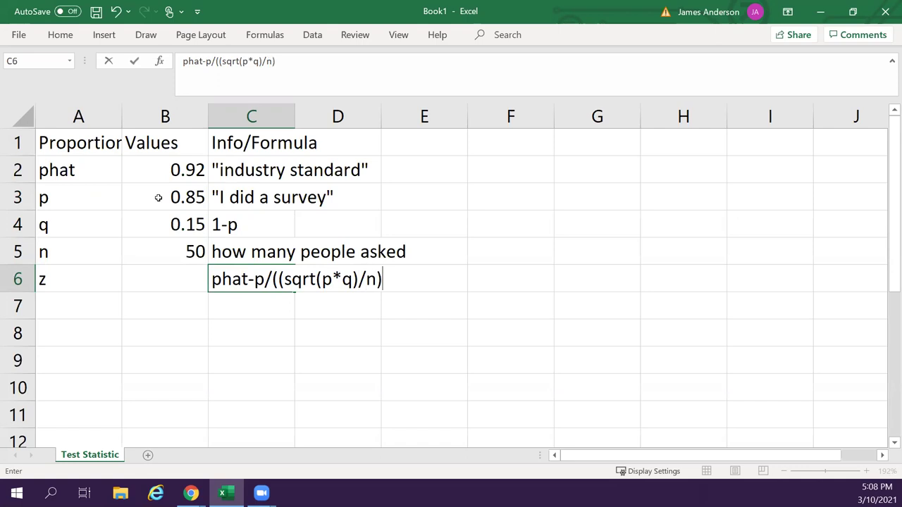
key(Return)
Start the z formula in B6 with the numerator =(B2-B3), the difference between phat and p.
key(Left)
key(Up)
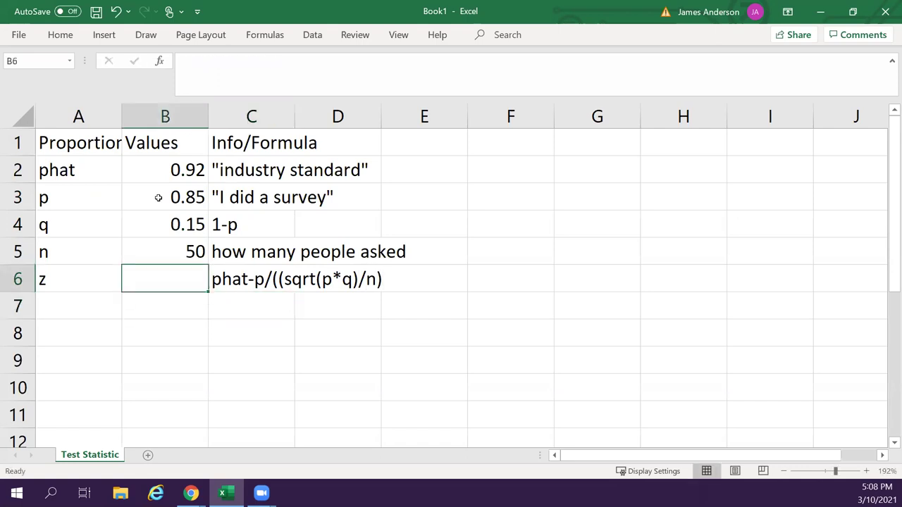
text(=()
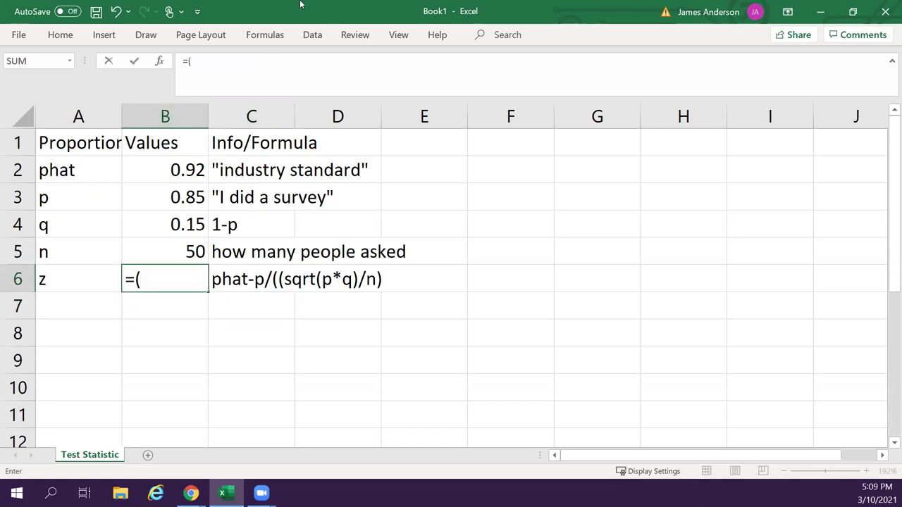
click(172, 169)
text(-)
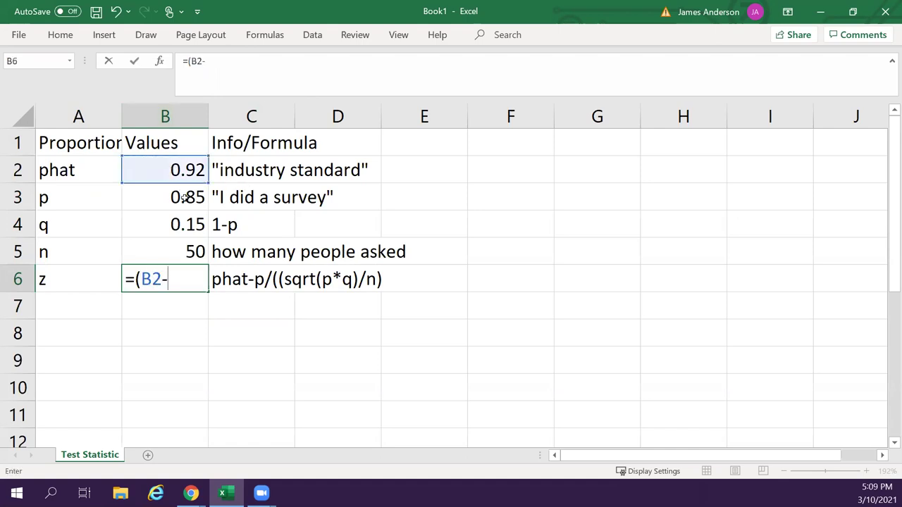
click(185, 199)
text())
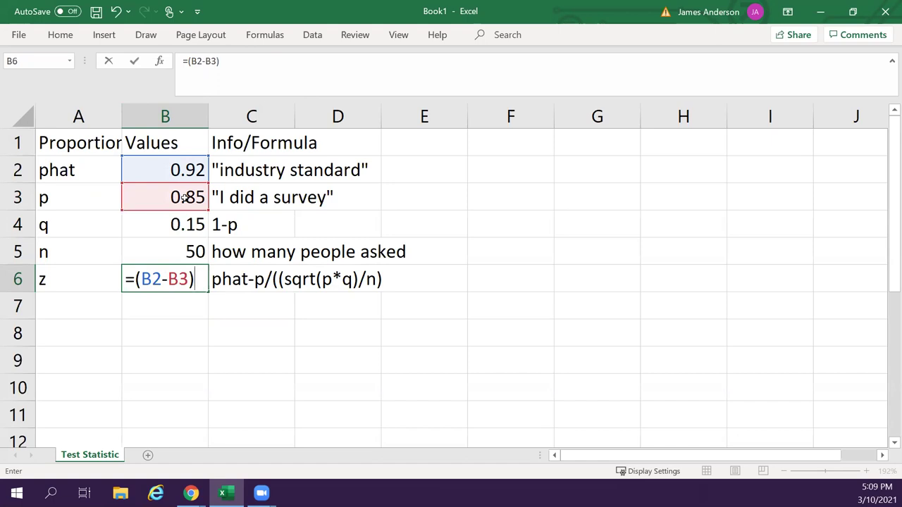
Complete the z formula in B6 by dividing by SQRT((B3*B4)/B5), accepting the proposed parenthesis correction.
text(/sqrt()
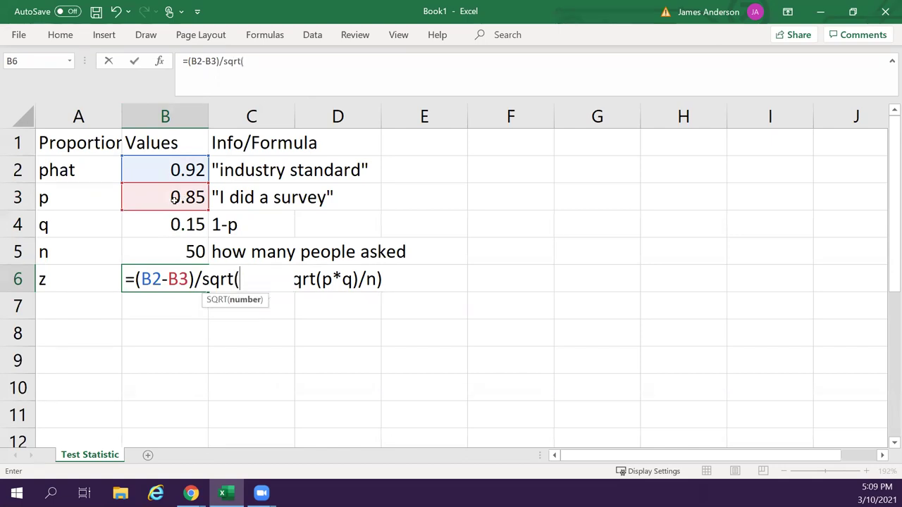
text(()
click(175, 197)
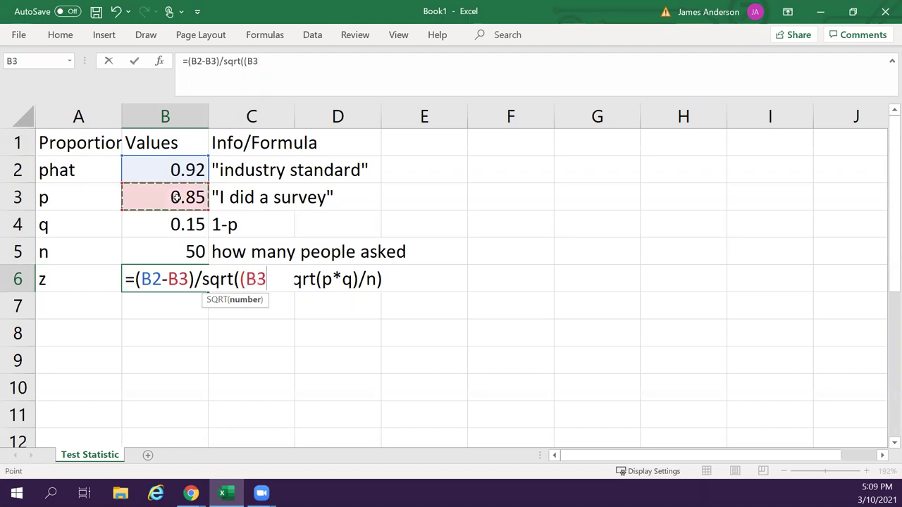
text(*)
click(180, 229)
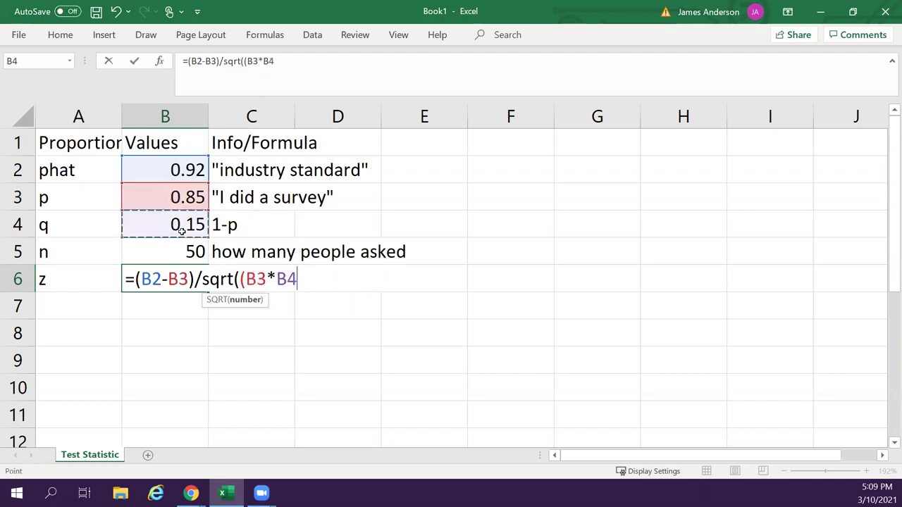
text()/)
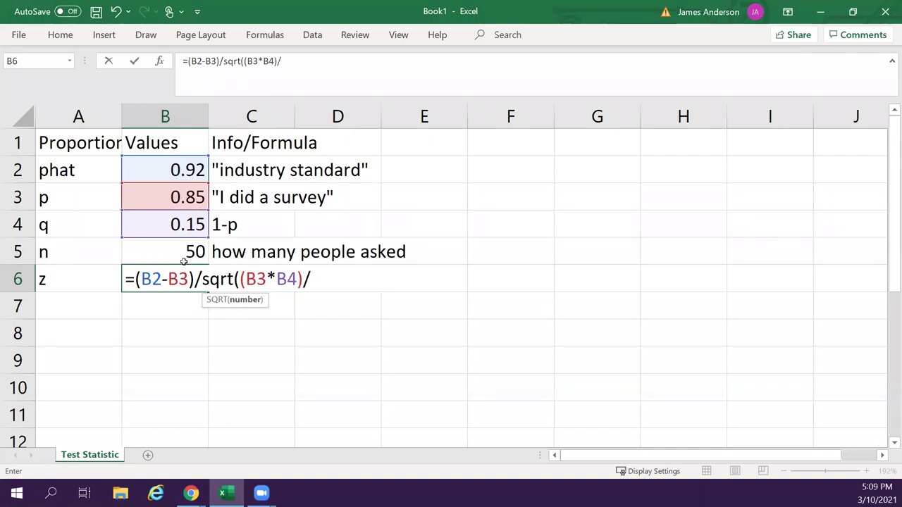
click(179, 253)
text()))
key(Return)
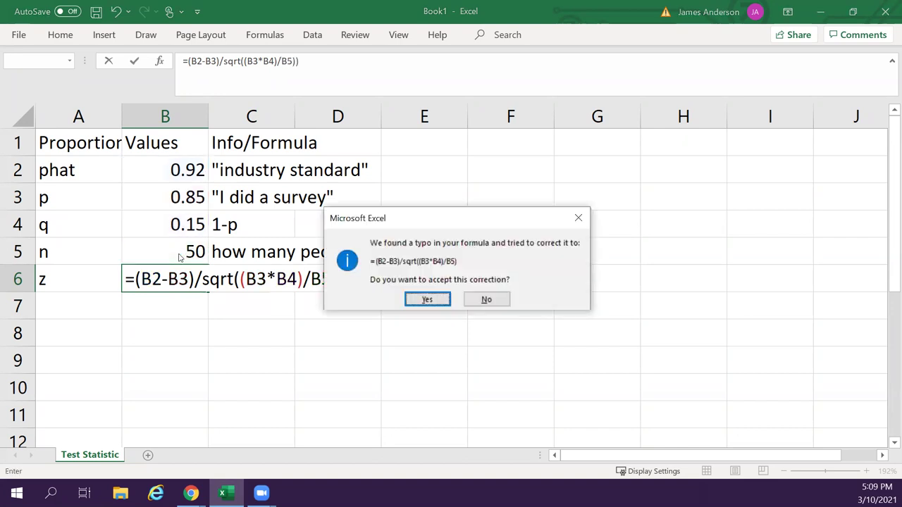
key(Return)
key(Up)
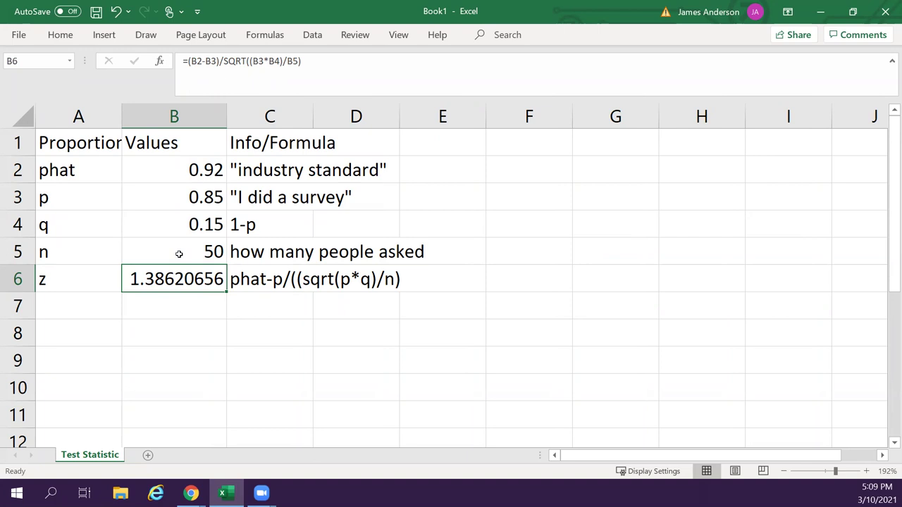
Add the row label p value in A7 below z.
key(Return)
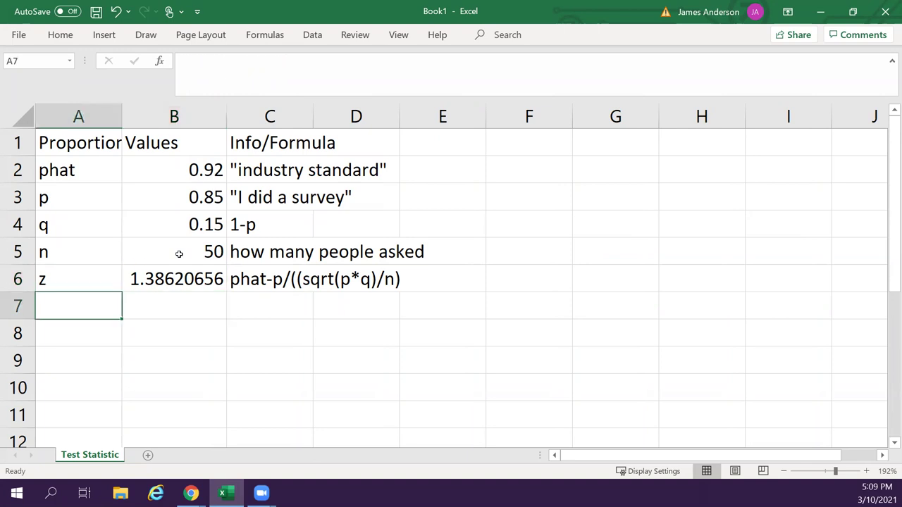
text(p value)
key(Tab)
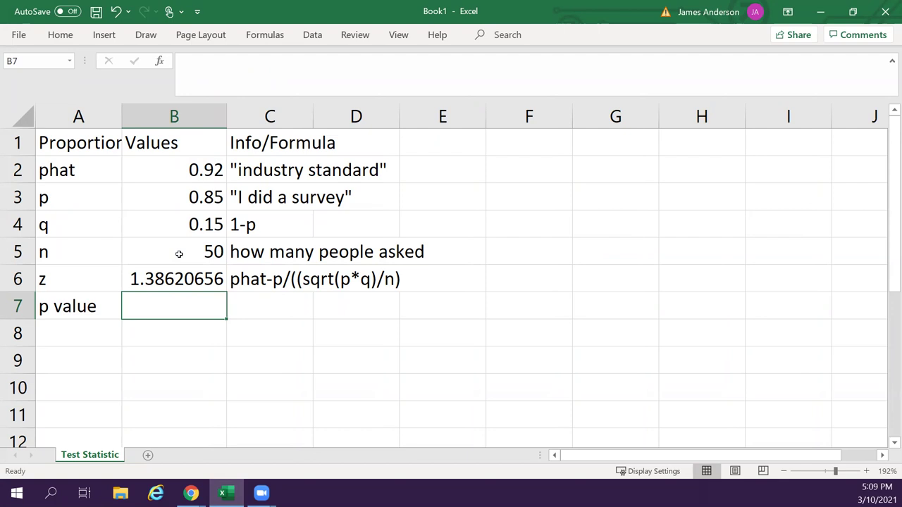
text(=nor)
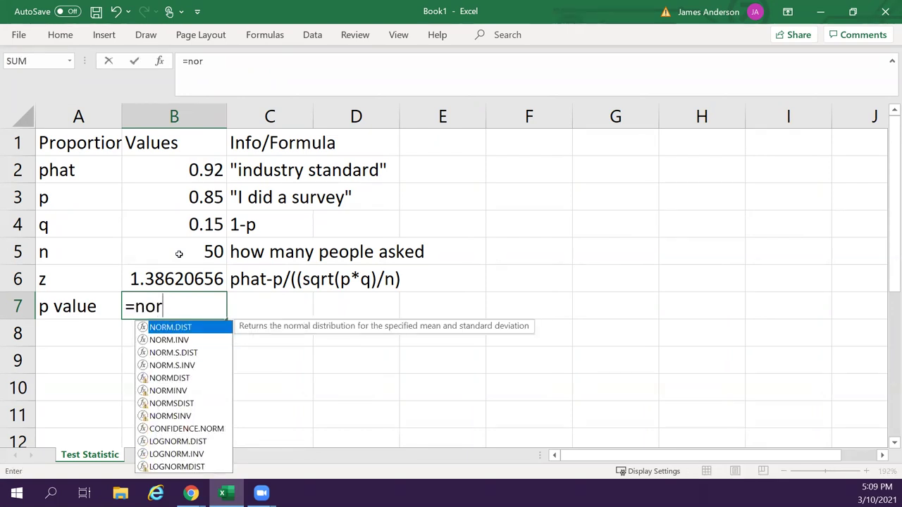
key(BackSpace)
key(BackSpace)
key(BackSpace)
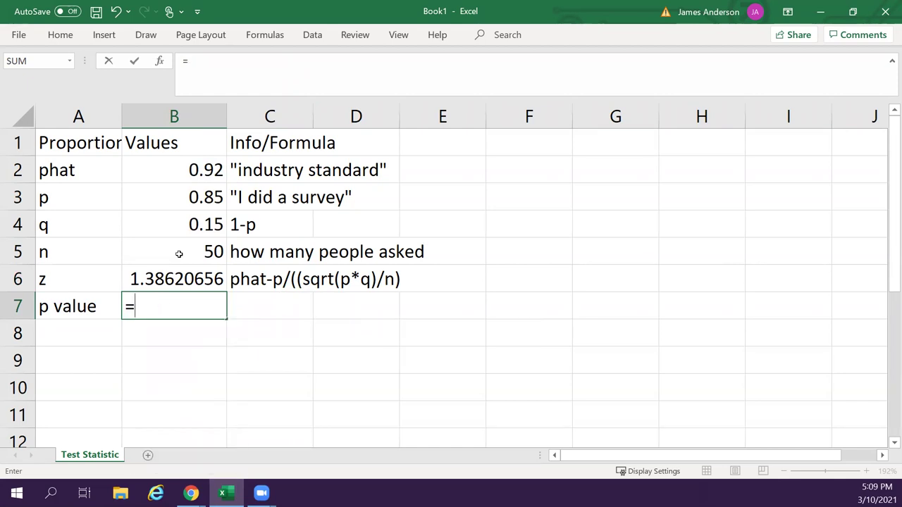
text(z)
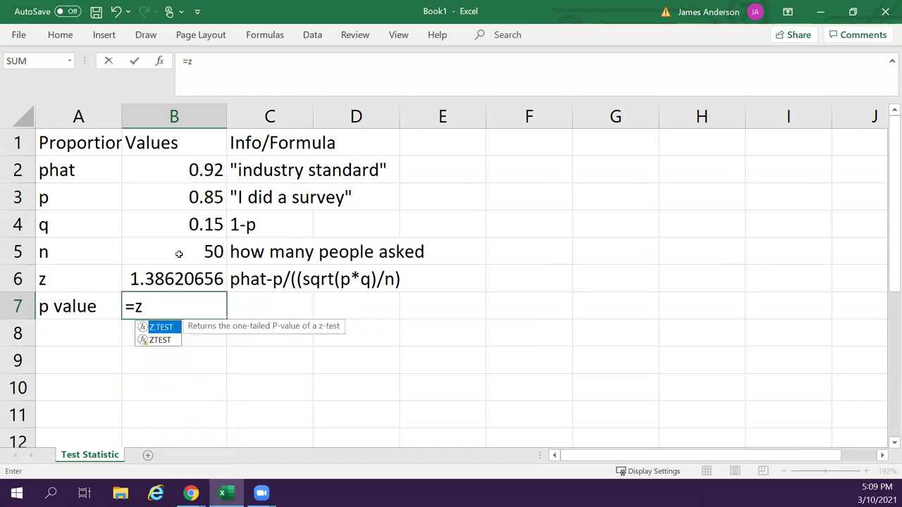
key(Down)
key(Up)
key(Escape)
key(Left)
key(Right)
key(Delete)
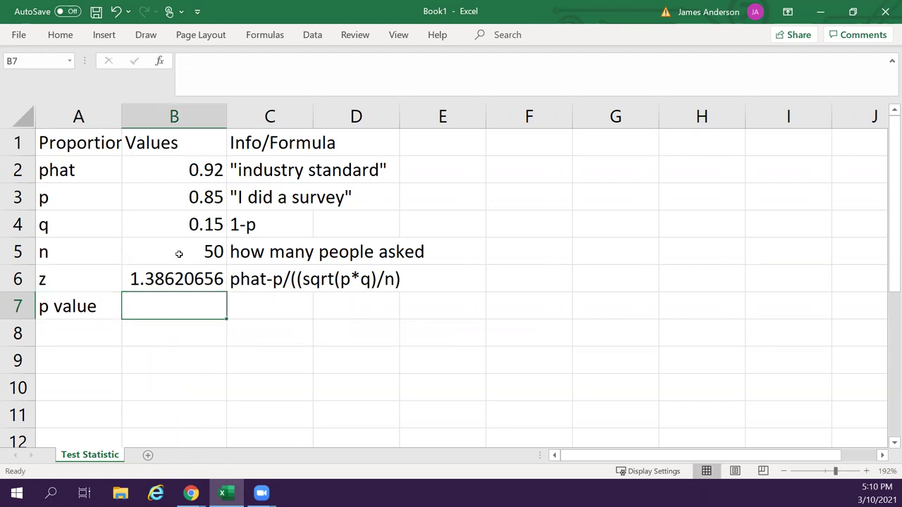
Write the note "will look up in a bit" in C7 beside the p value row.
key(Left)
key(Right)
key(Right)
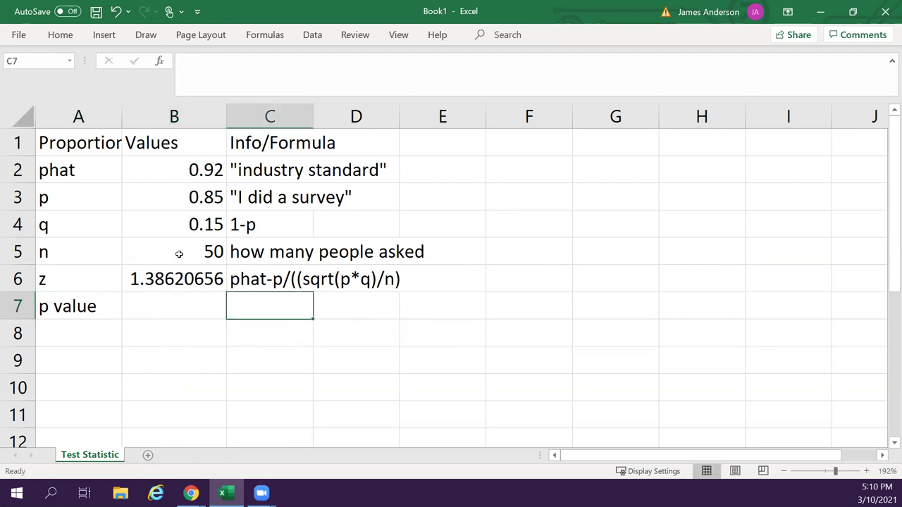
text(will look )
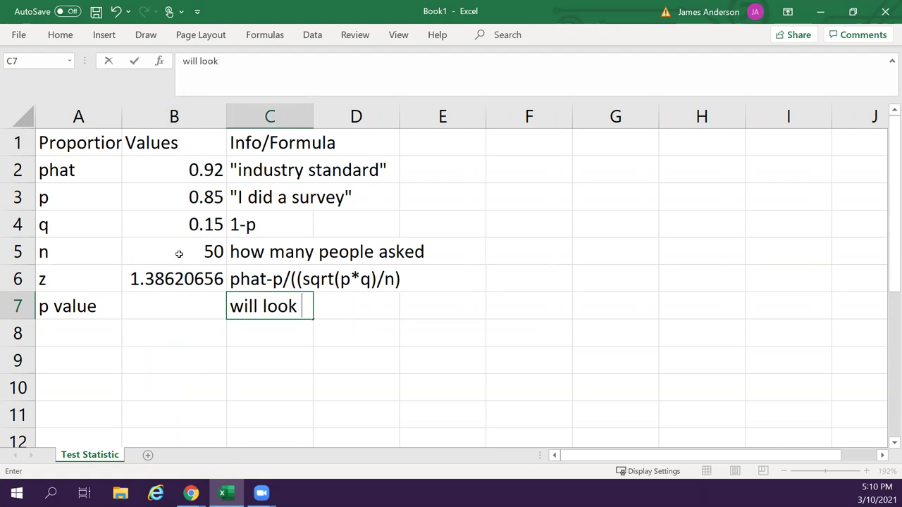
text(up in a bit)
key(Return)
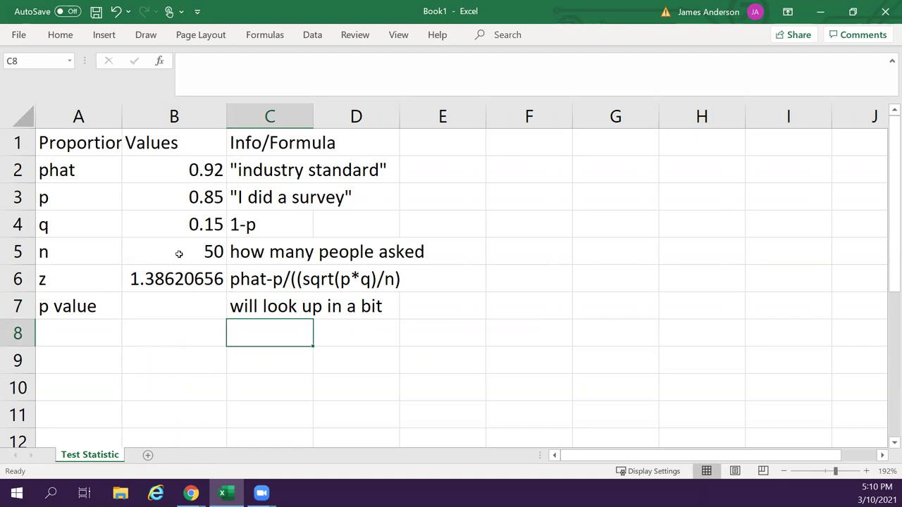
Autofit column A to its contents so the Proportion heading fits, and select A1.
key(Up)
key(Up)
key(Up)
key(Up)
key(Up)
key(Up)
key(Up)
key(Left)
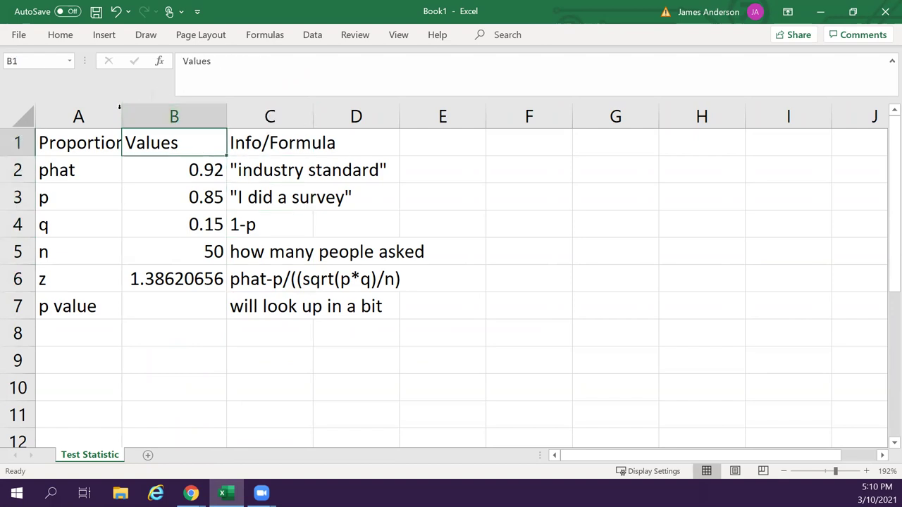
double_click(121, 107)
click(94, 145)
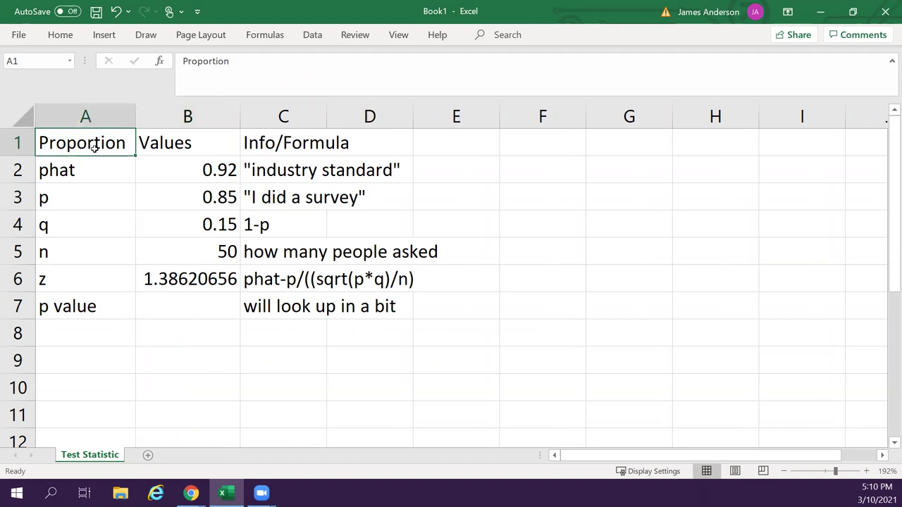
Highlight the input values for phat, p and n in B2, B3 and B5 with a yellow fill.
drag(173, 168, 185, 194)
ctrl+click(207, 250)
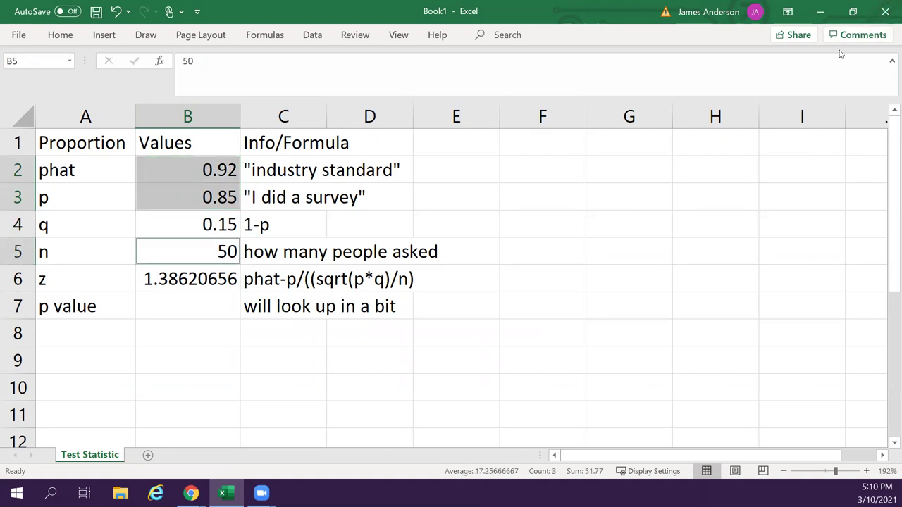
click(890, 61)
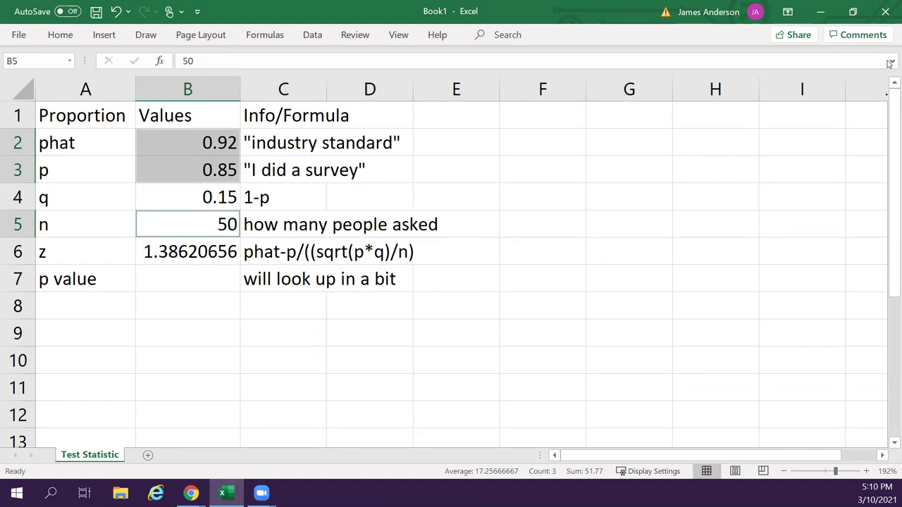
click(890, 61)
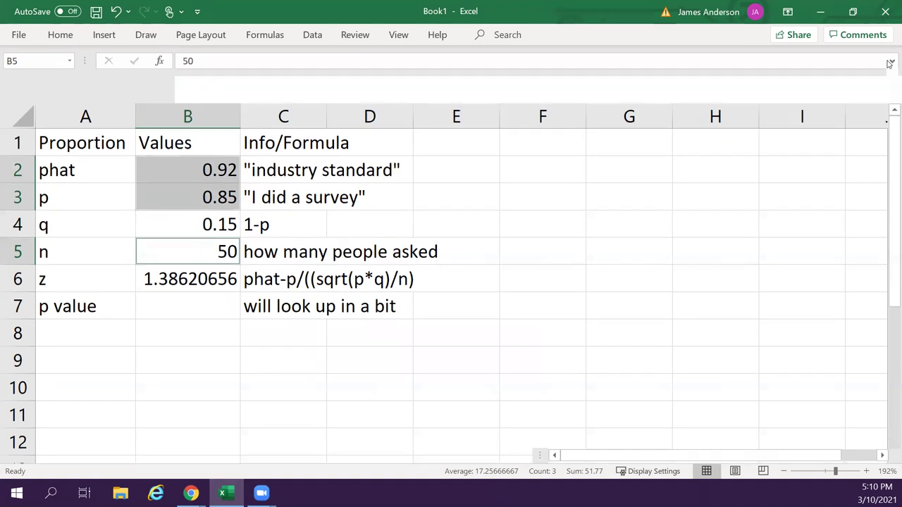
click(56, 35)
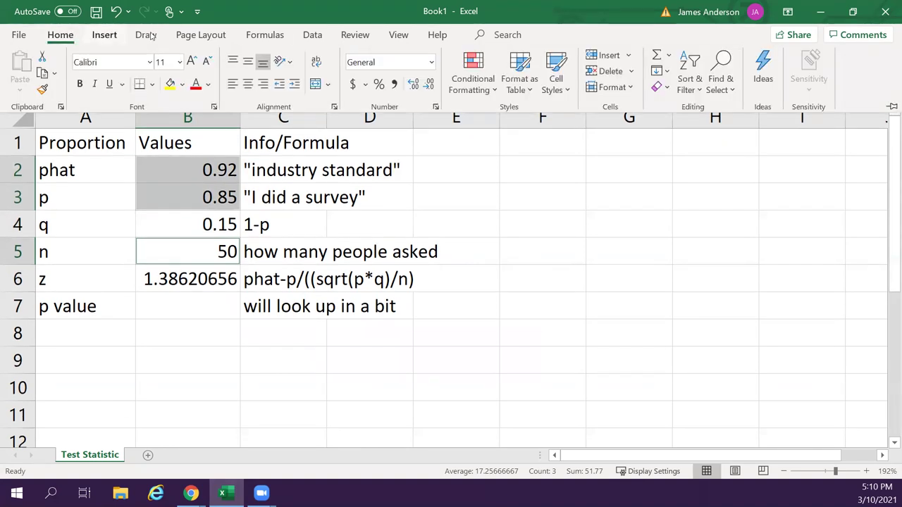
click(171, 84)
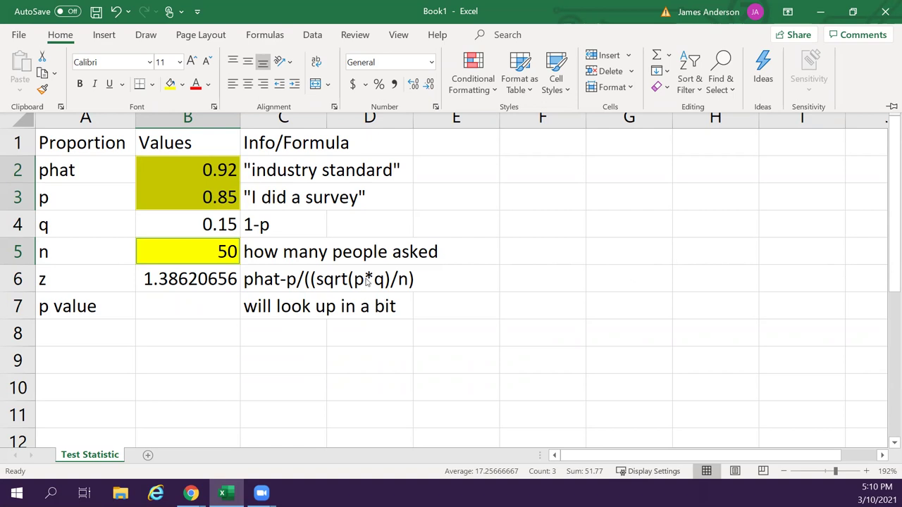
Change the font color of the Proportion heading in A1 to red.
click(95, 143)
click(96, 143)
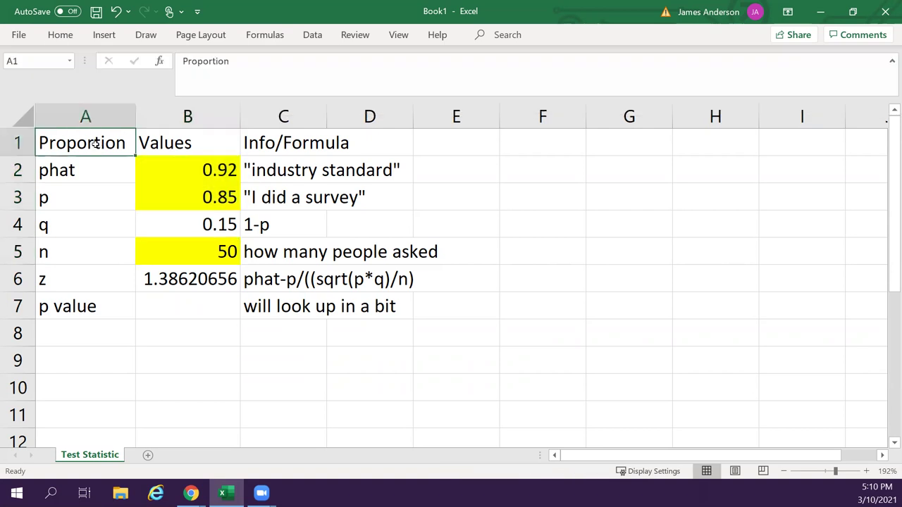
click(60, 35)
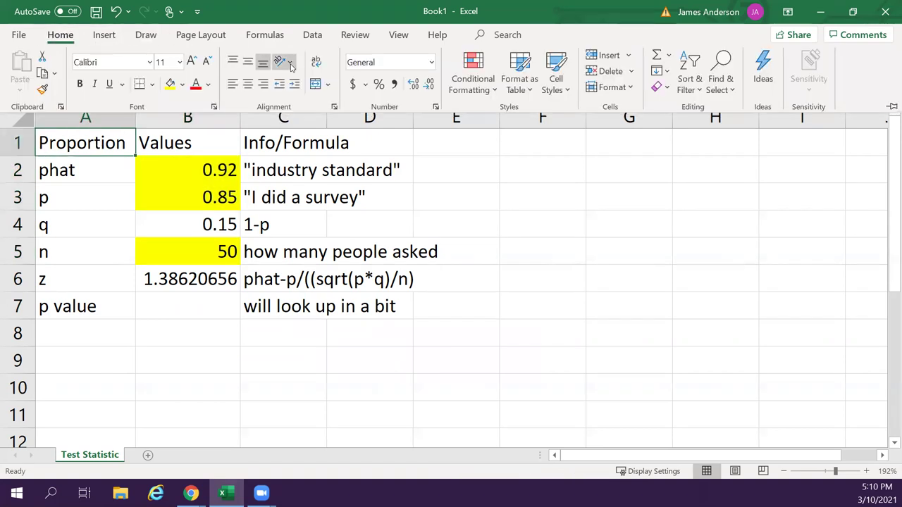
click(196, 82)
Enter the heading Mean mu in E1 to start the section for the mean.
click(526, 145)
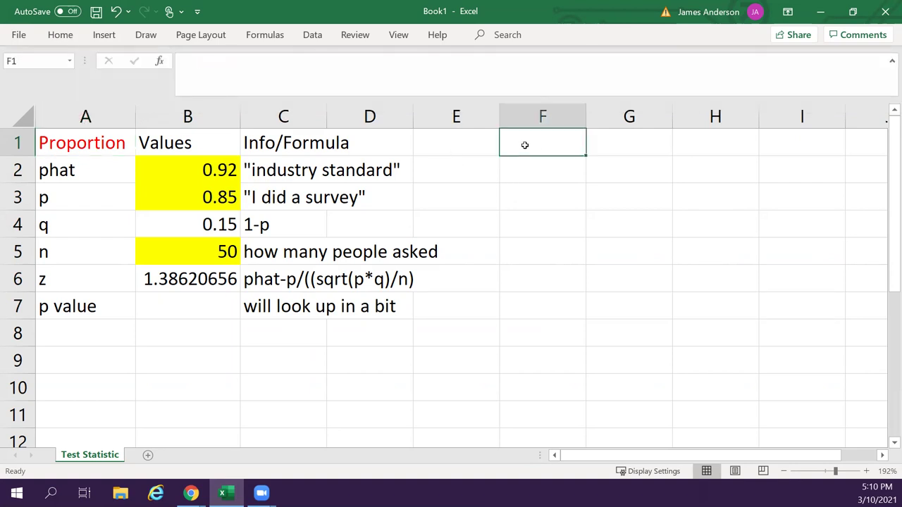
key(Left)
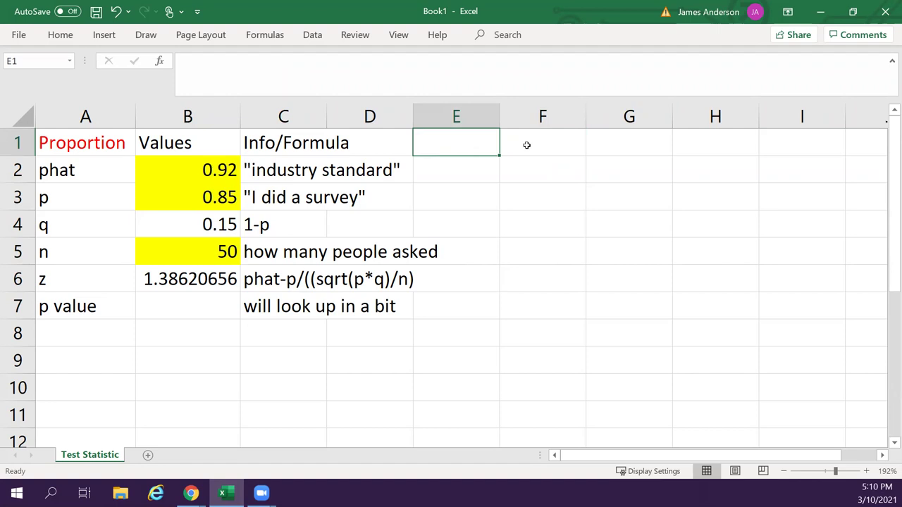
text(Mean mu)
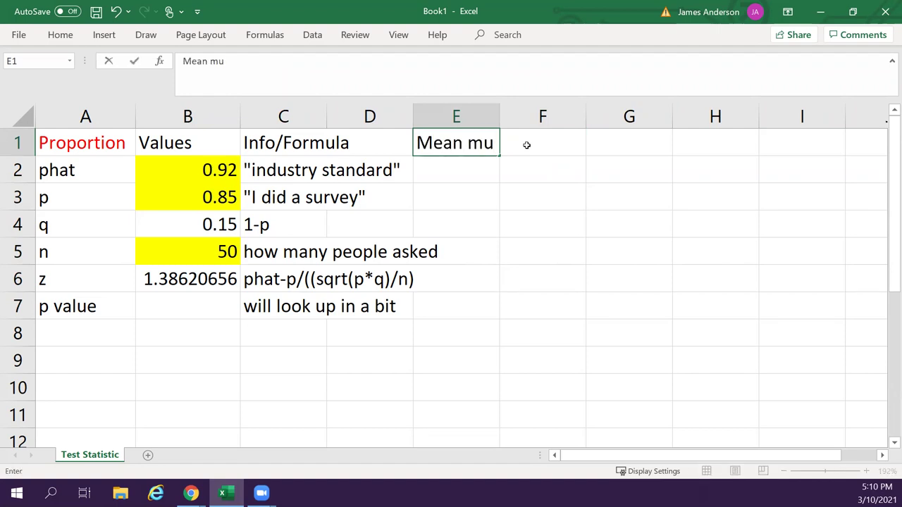
key(Return)
key(Up)
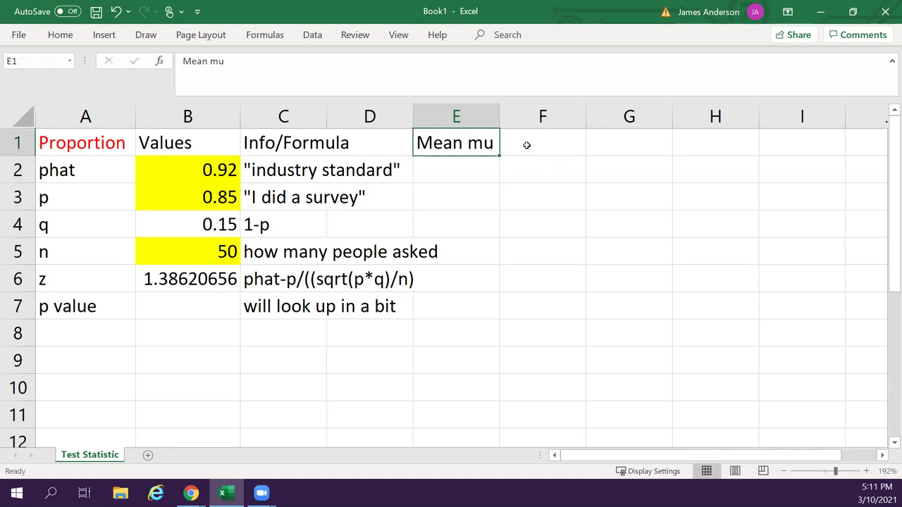
Change the font color of the Mean mu heading in E1 to red.
click(70, 36)
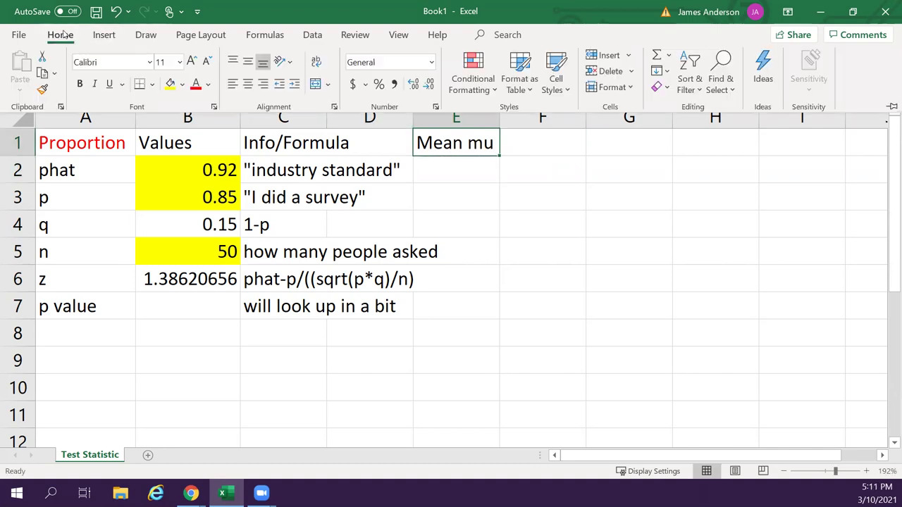
click(196, 85)
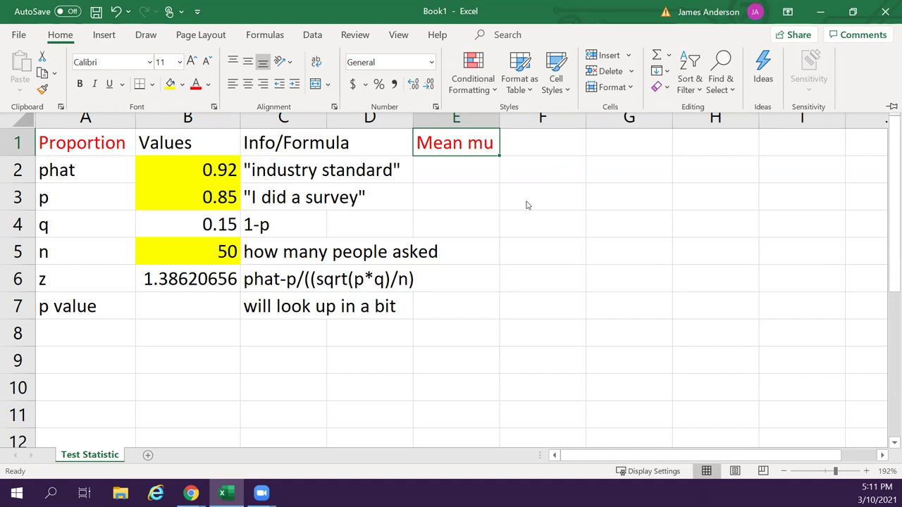
key(ctrl+F1)
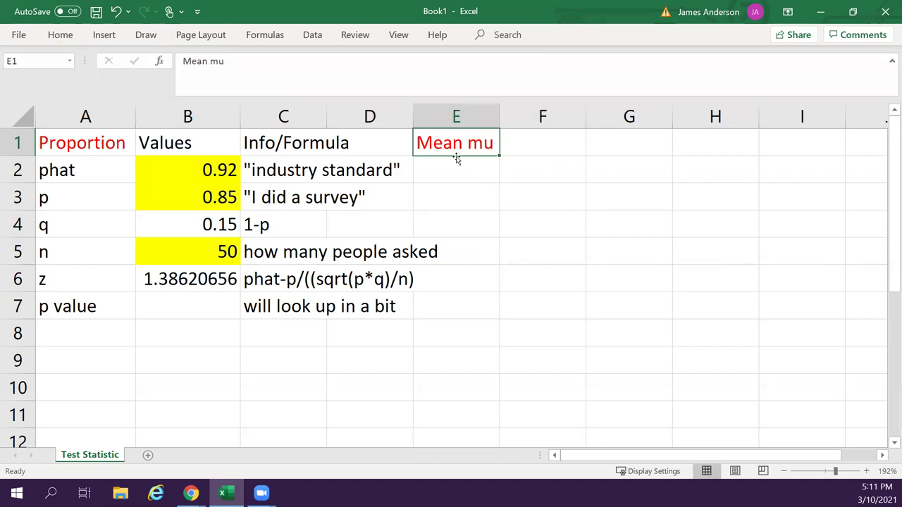
Write the condition "no population sd or small sample size" in E2 under the Mean mu heading.
click(456, 164)
text(no)
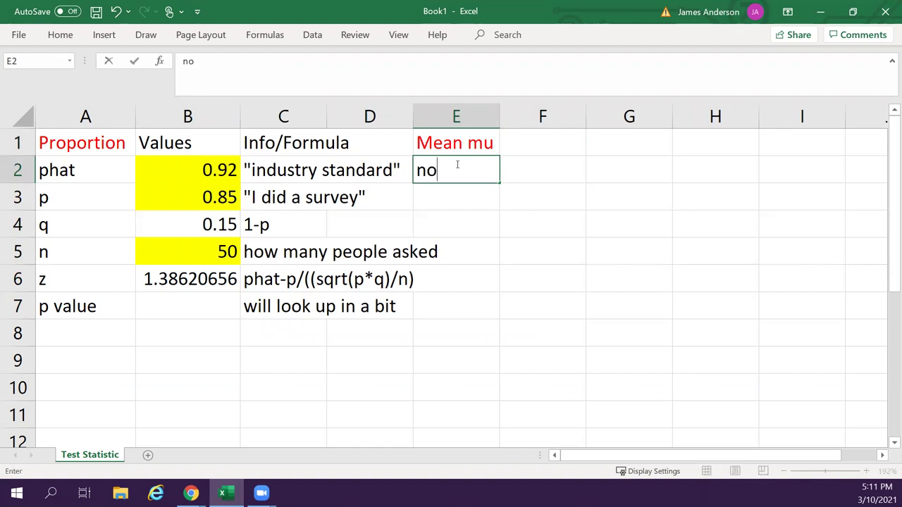
text( popula)
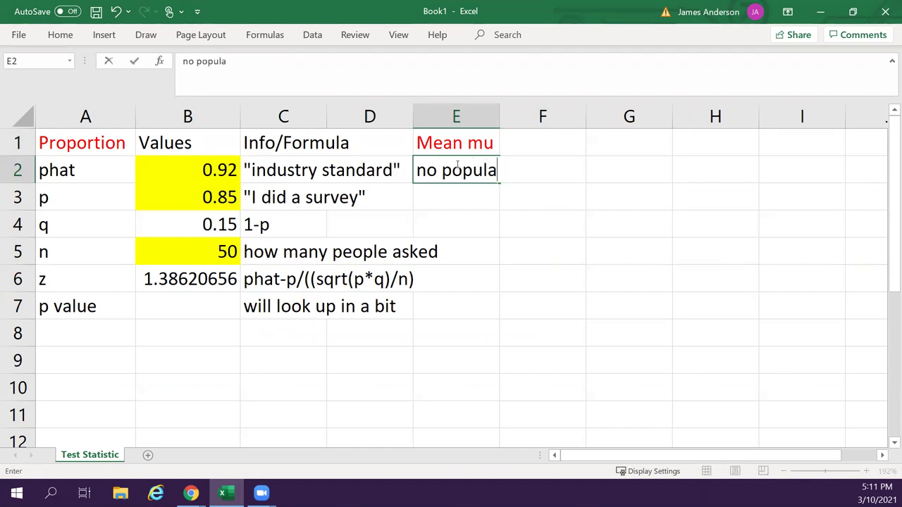
text(tion sd or )
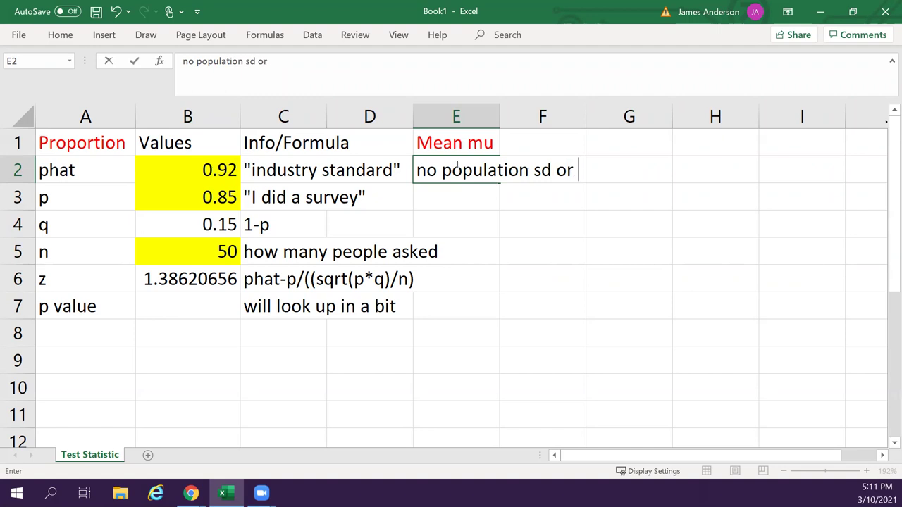
text(small)
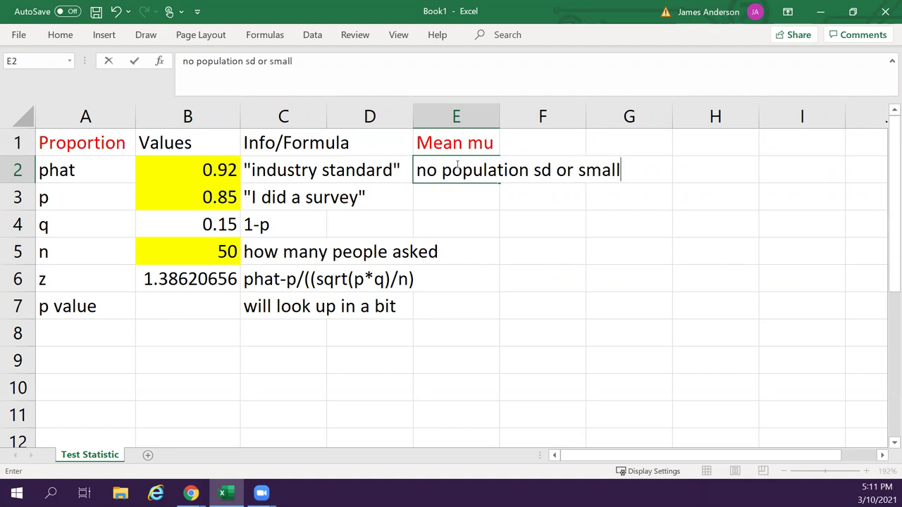
text( sample size)
key(Return)
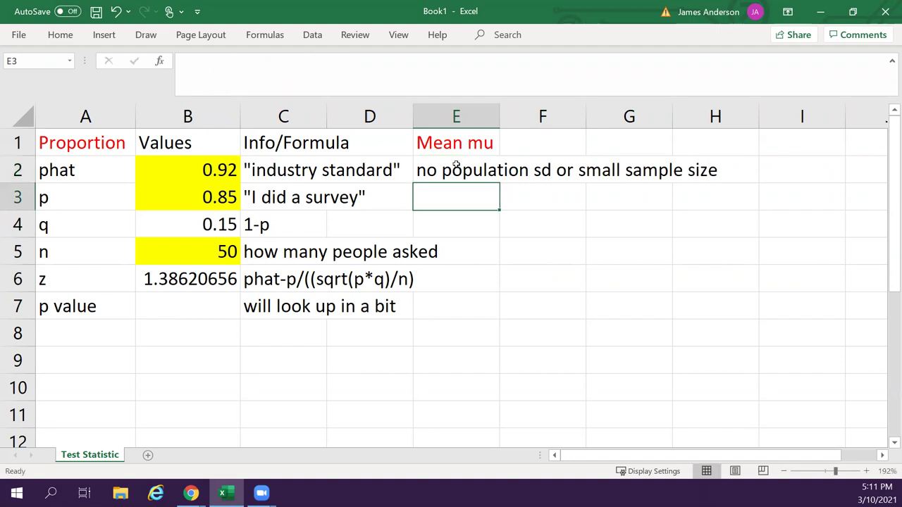
Enter the condition n<30 in E3 and the row label xbar in E4.
text(n)
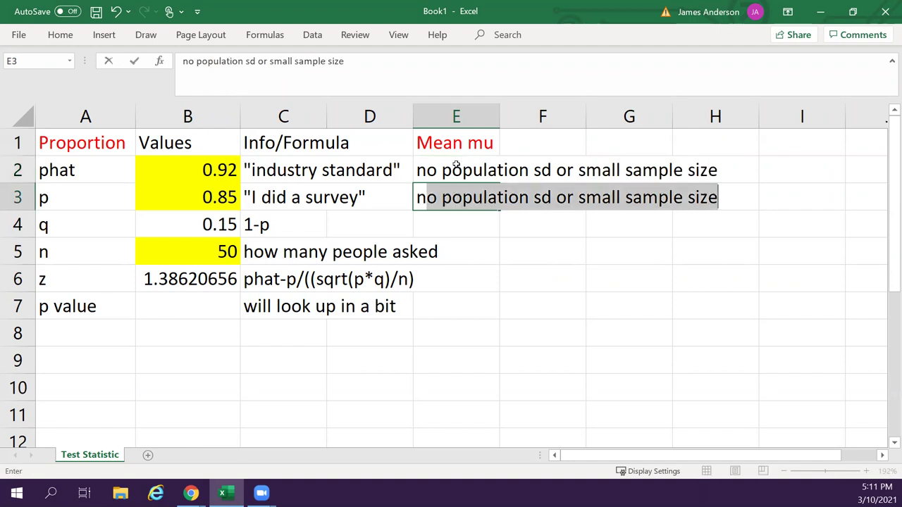
text(<30)
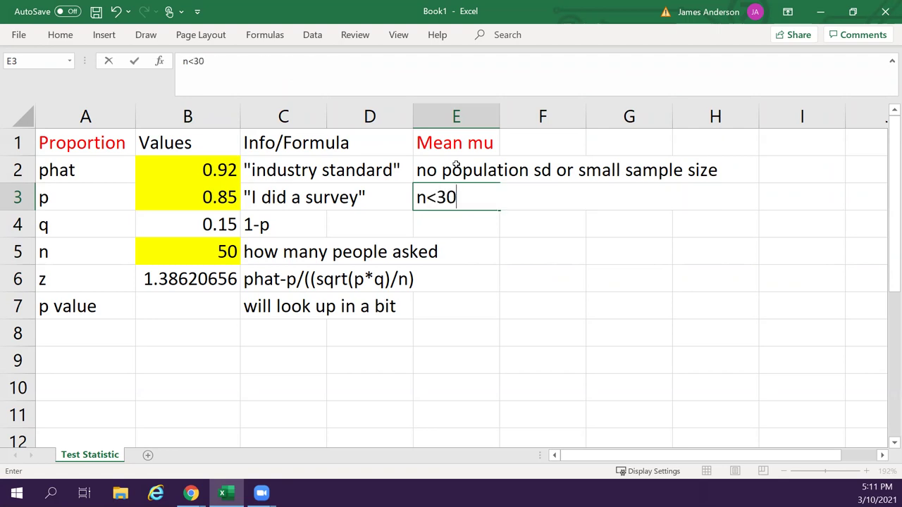
key(Return)
key(Up)
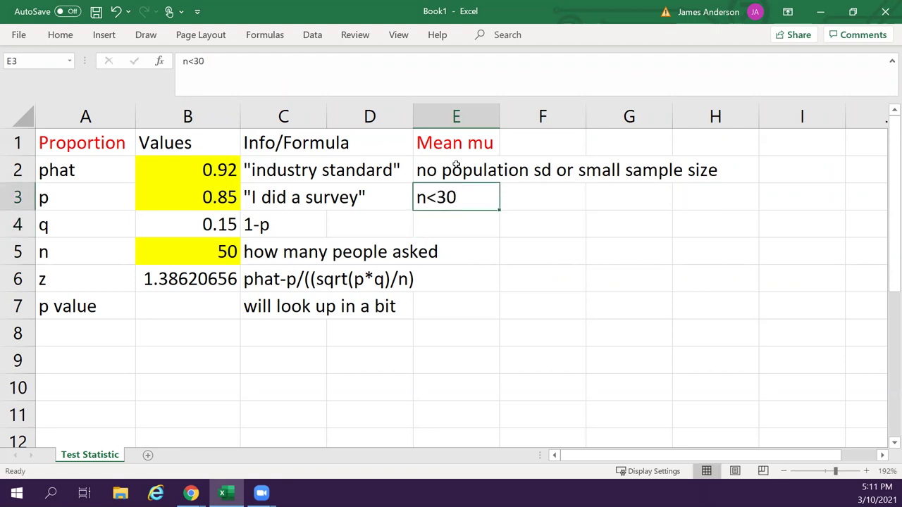
key(Down)
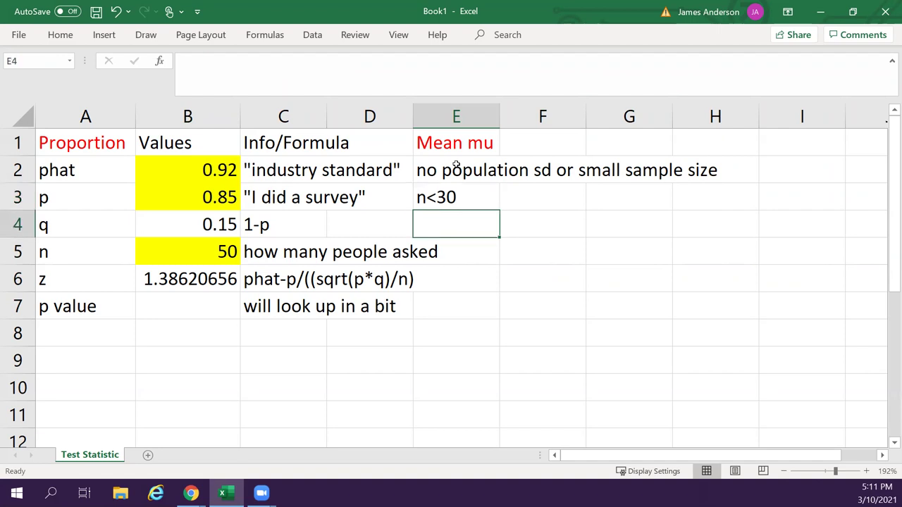
text(xbar)
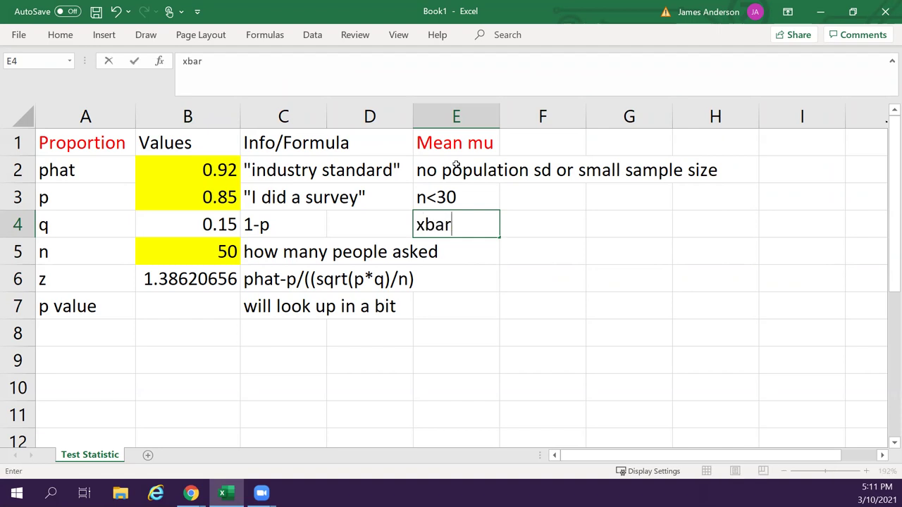
key(Up)
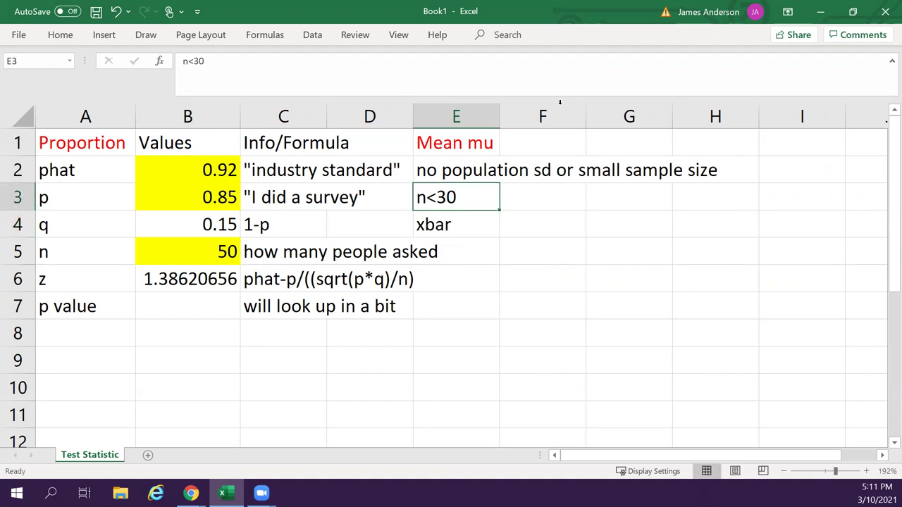
Widen column E moderately past the Mean mu heading, letting the long E2 note overflow, and select F1.
click(492, 116)
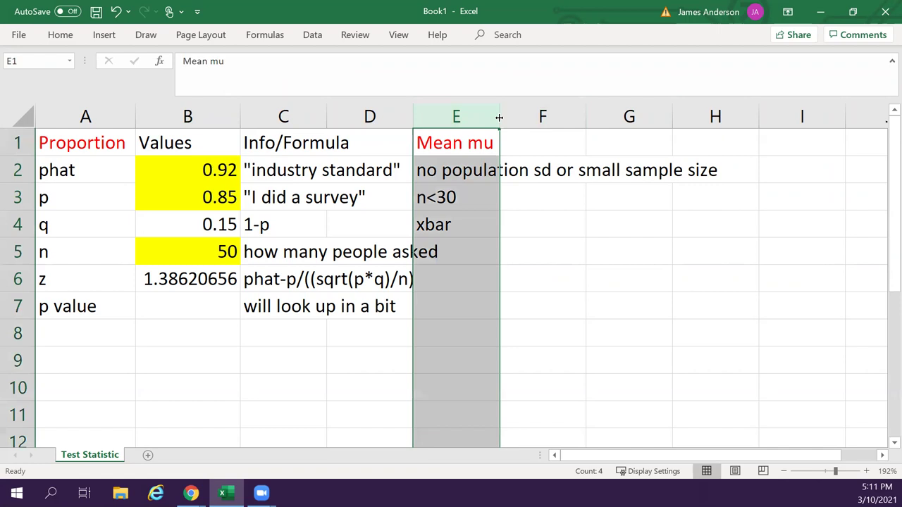
double_click(499, 116)
click(764, 146)
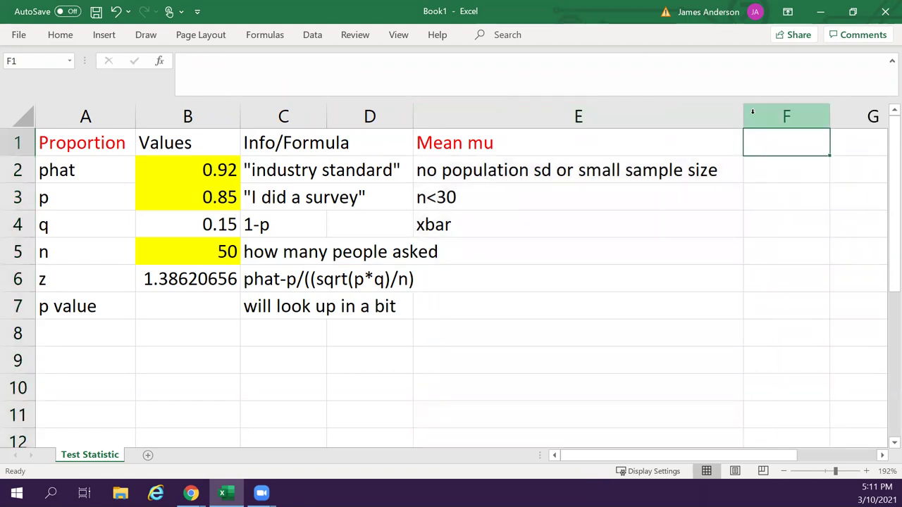
drag(743, 118, 565, 124)
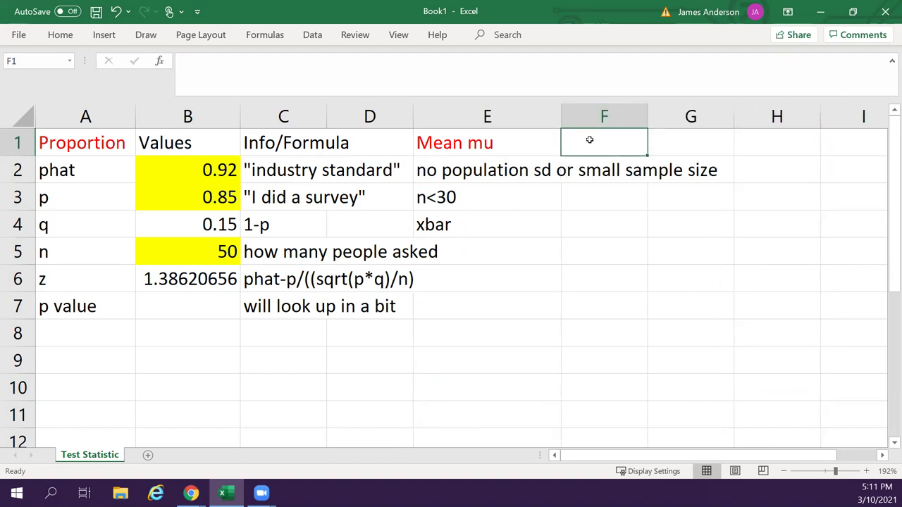
Add the column headings Value in F1 and Info in G1 for the mean section.
text(Value)
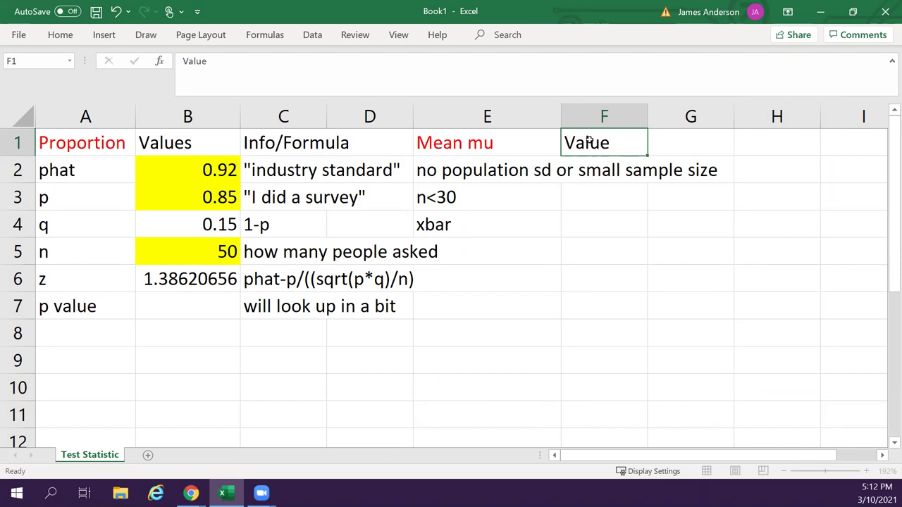
key(Tab)
text(Info)
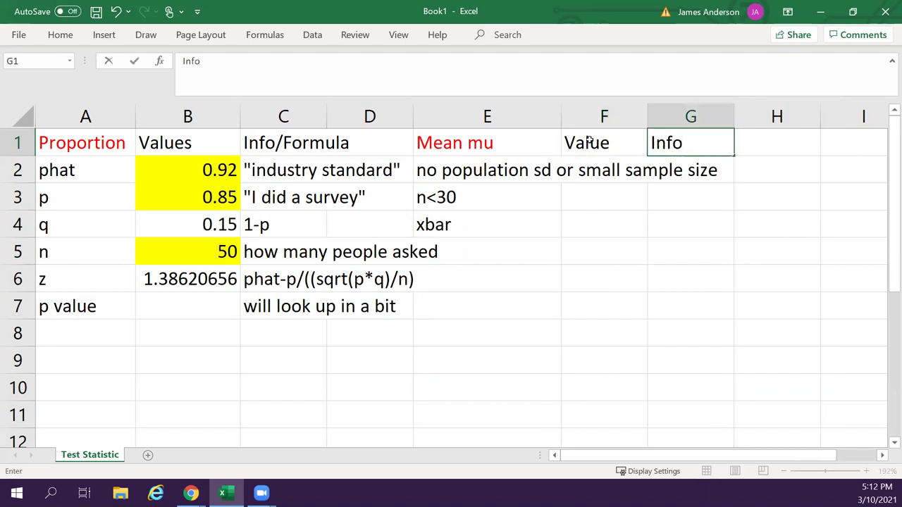
Write the note "mean of my sample" in G4 on the xbar row.
key(Down)
key(Down)
key(Down)
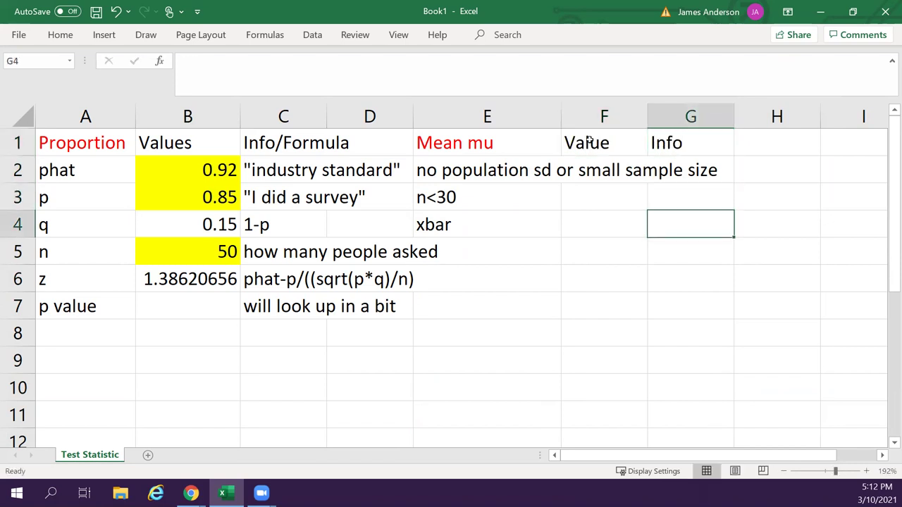
text(mean of )
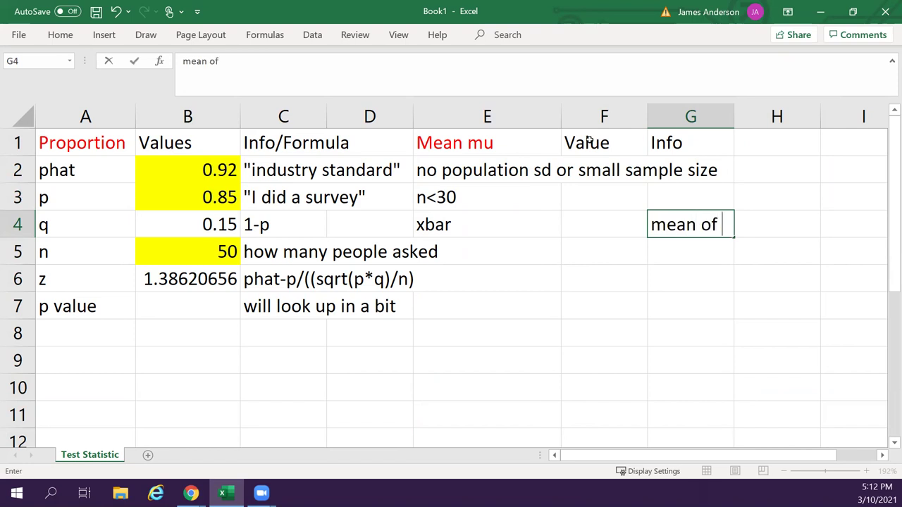
text(my sda)
key(BackSpace)
key(BackSpace)
text(ample)
key(Return)
Select E5 and widen column D so the "how many people asked" note fits before column E.
key(Left)
key(Left)
key(Left)
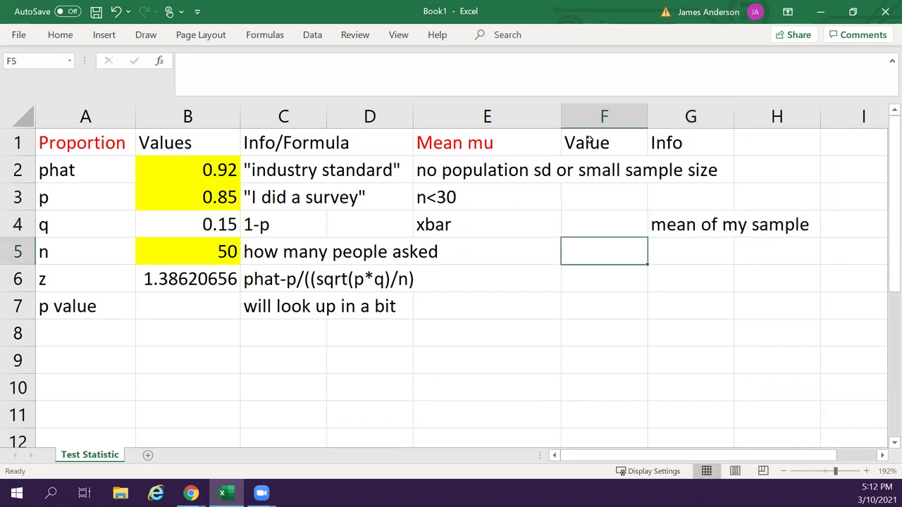
key(Right)
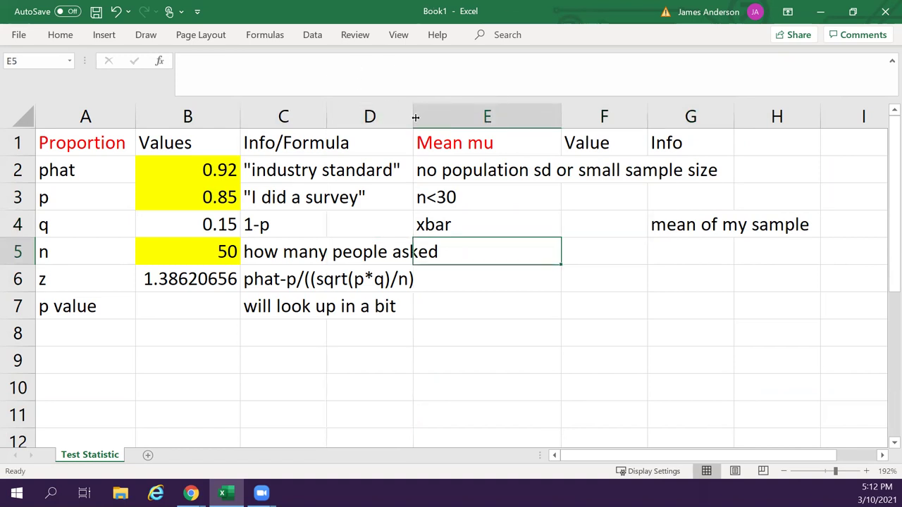
drag(414, 116, 429, 114)
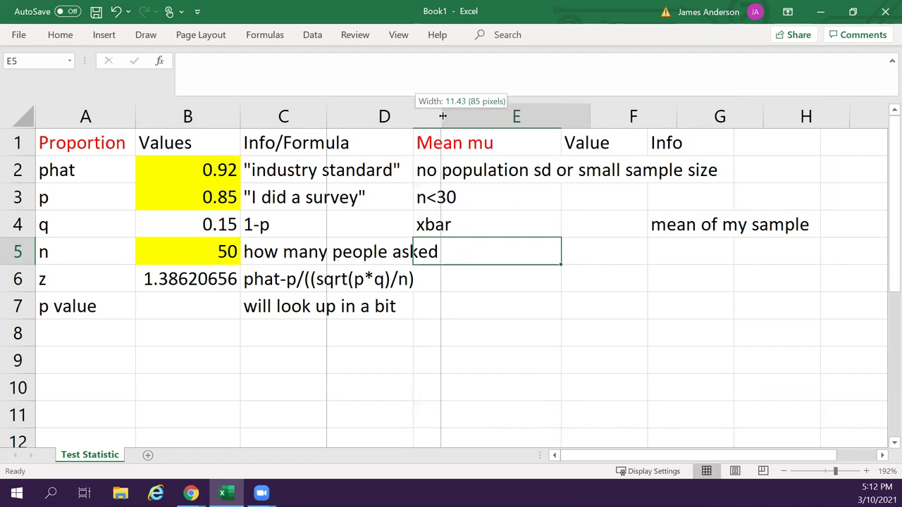
drag(444, 117, 448, 116)
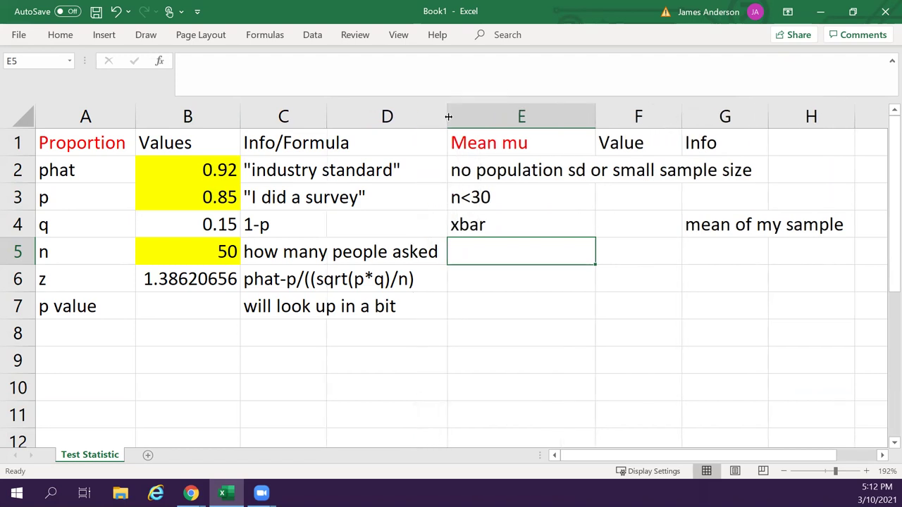
Enter the row label mu in E5 and its note "mean of my population" in G5.
text(mu)
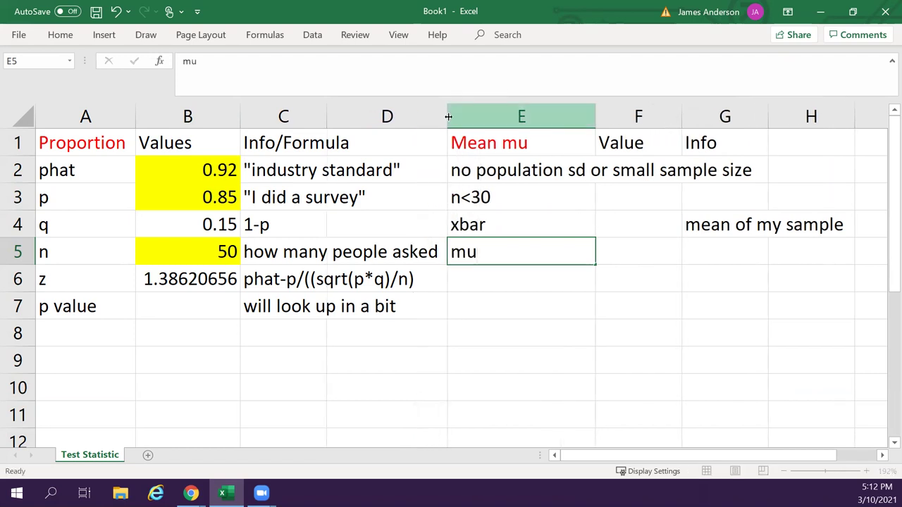
key(Tab)
key(Tab)
text(mean )
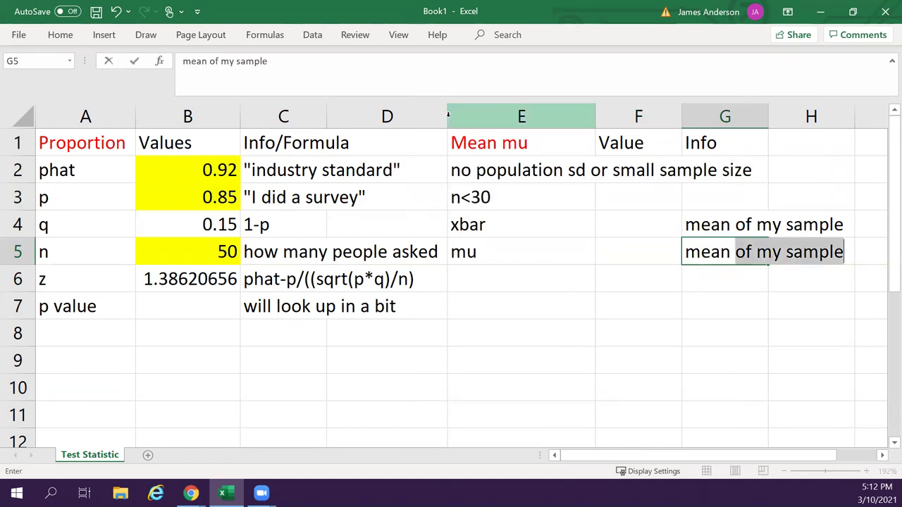
text(of my population)
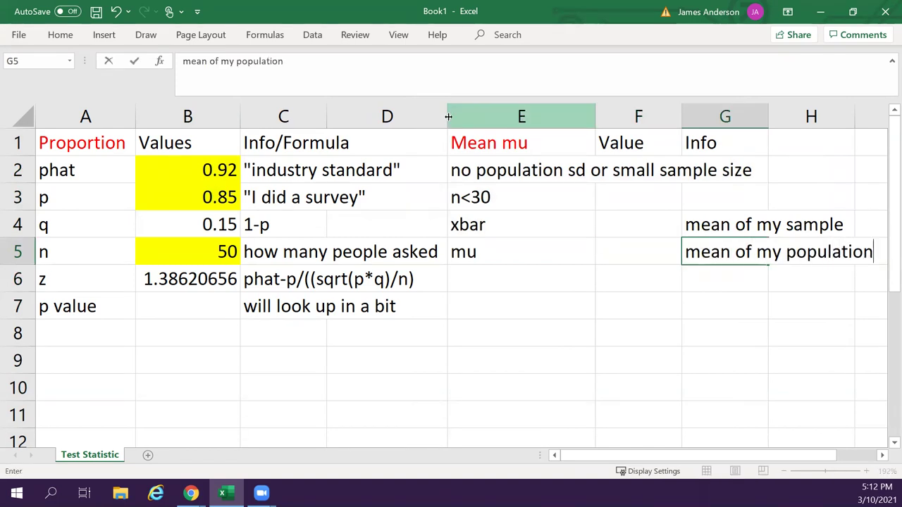
key(Return)
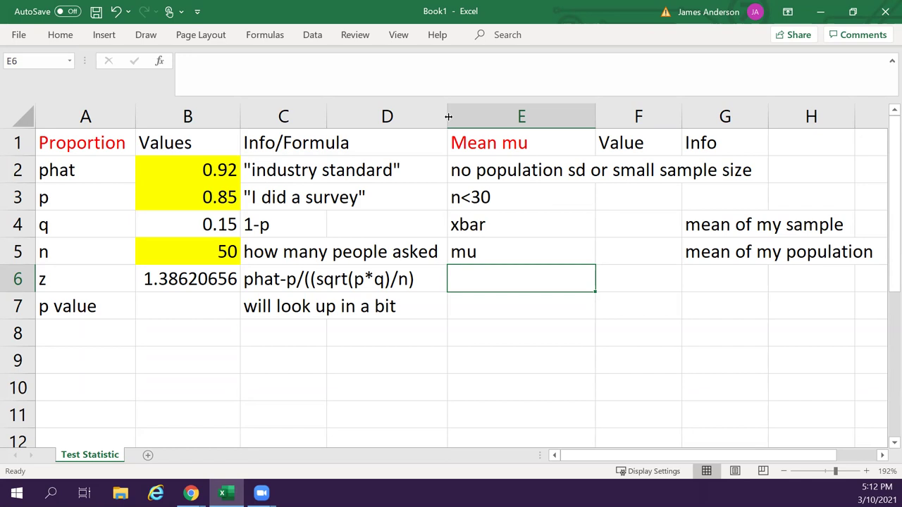
Enter the value 68 for mu in F5 and 72 for xbar in F4.
key(Up)
key(Right)
text(68)
key(Up)
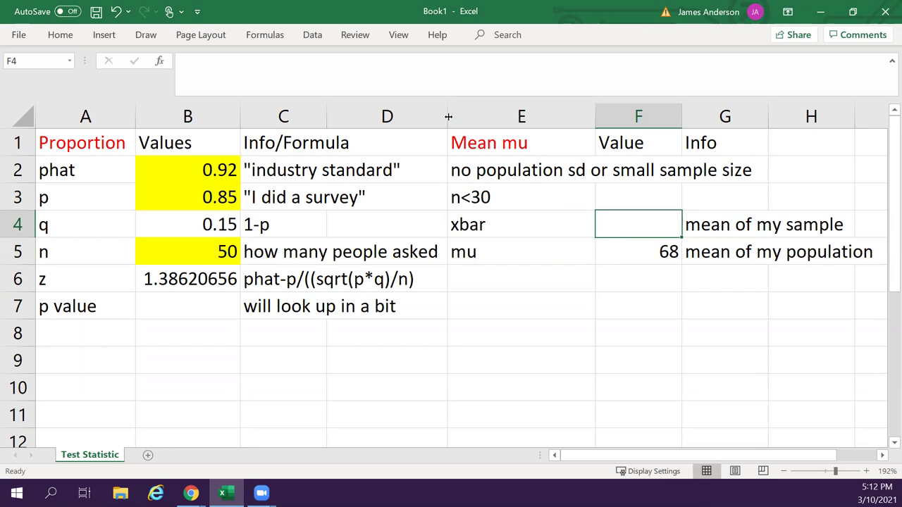
text(72)
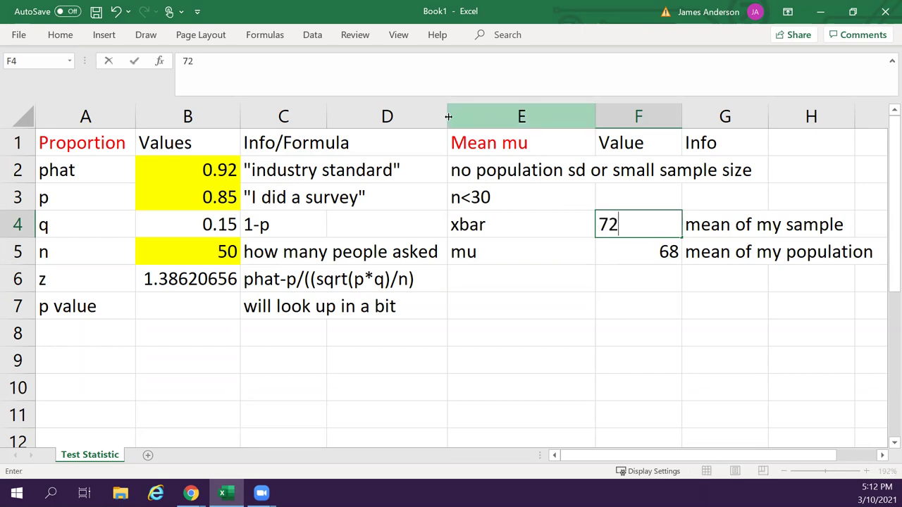
key(Return)
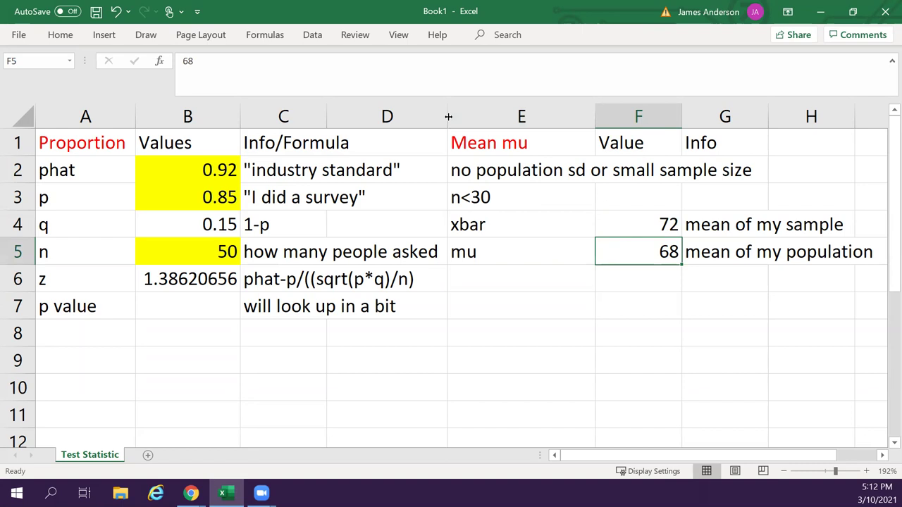
Add the s row in row 6 with the label s, the note "sample sd" in G6 and the value 1.2 in F6.
key(Down)
key(Left)
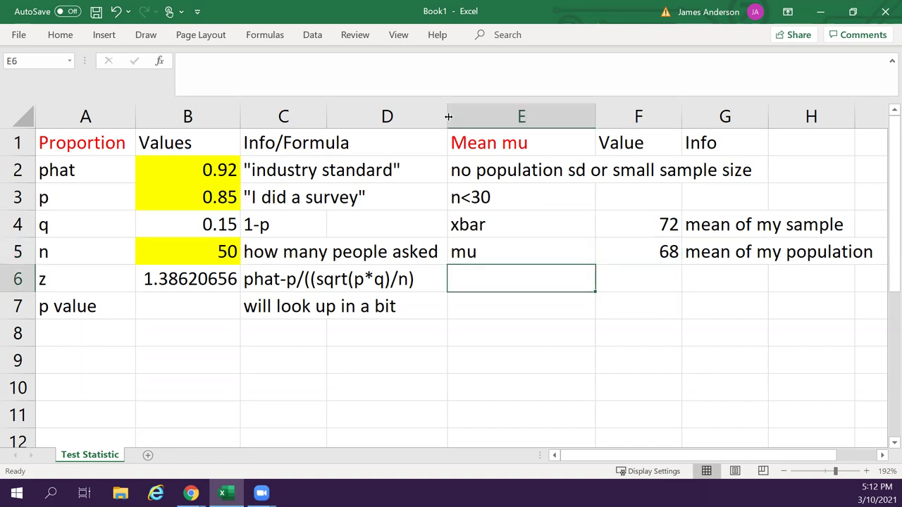
text(s)
key(Right)
key(Right)
text(sample sd)
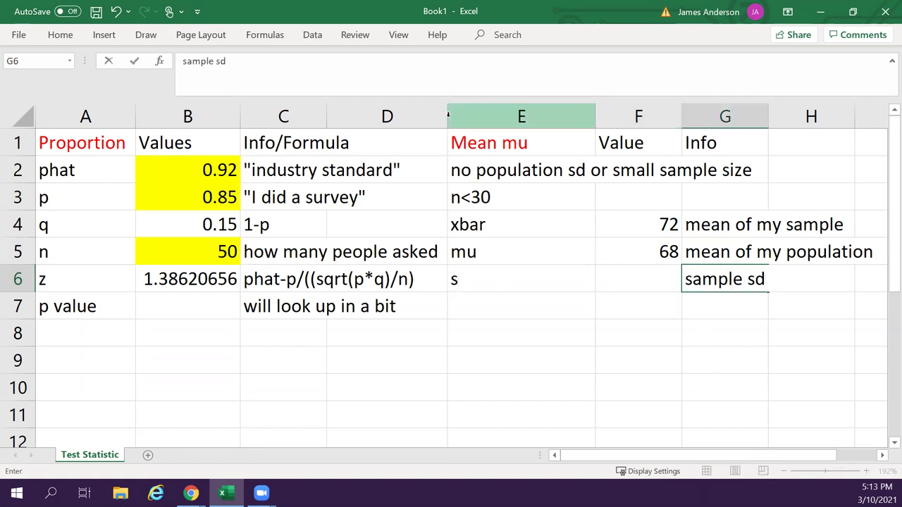
key(Left)
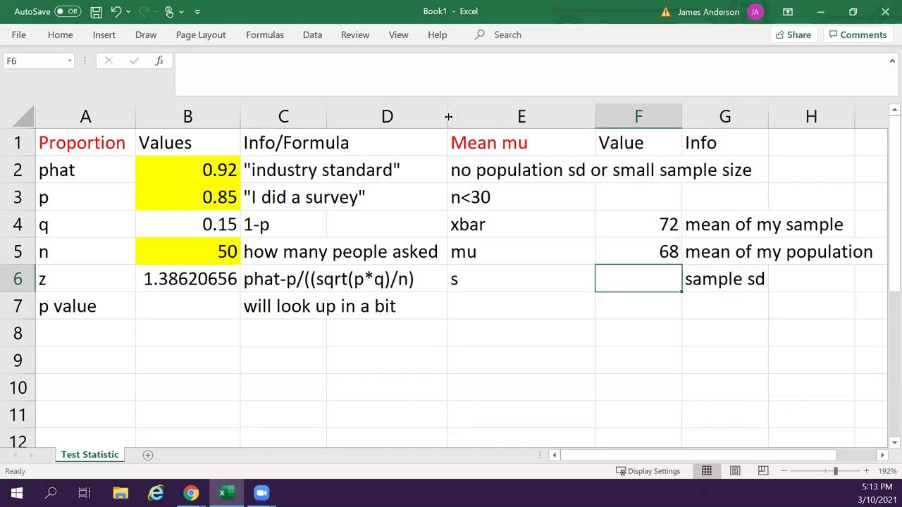
text(1.2)
key(Return)
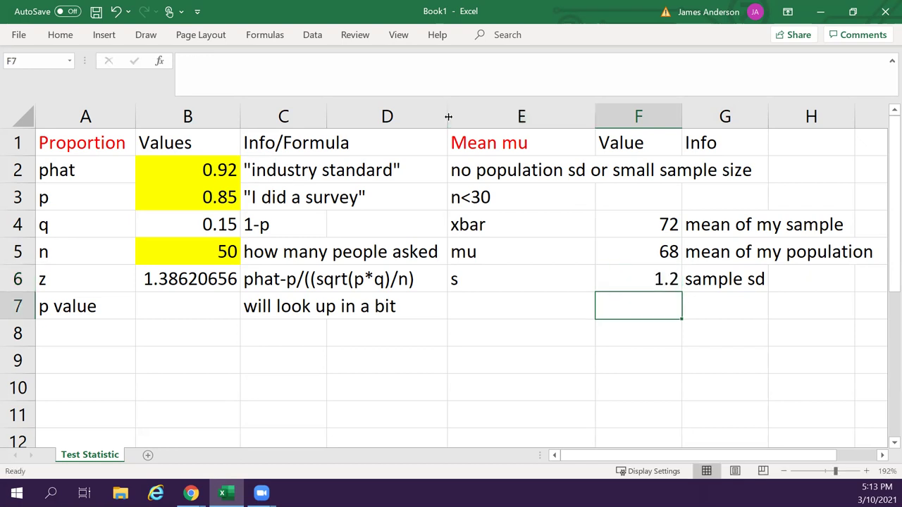
Add the n row in row 7 with the label n, the note "how many sampled" in G7 and the value 20 in F7.
key(Left)
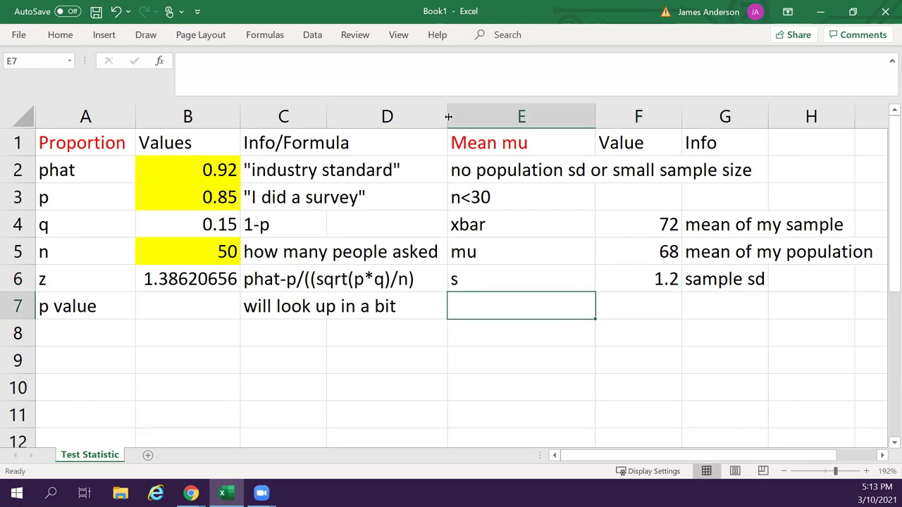
text(n)
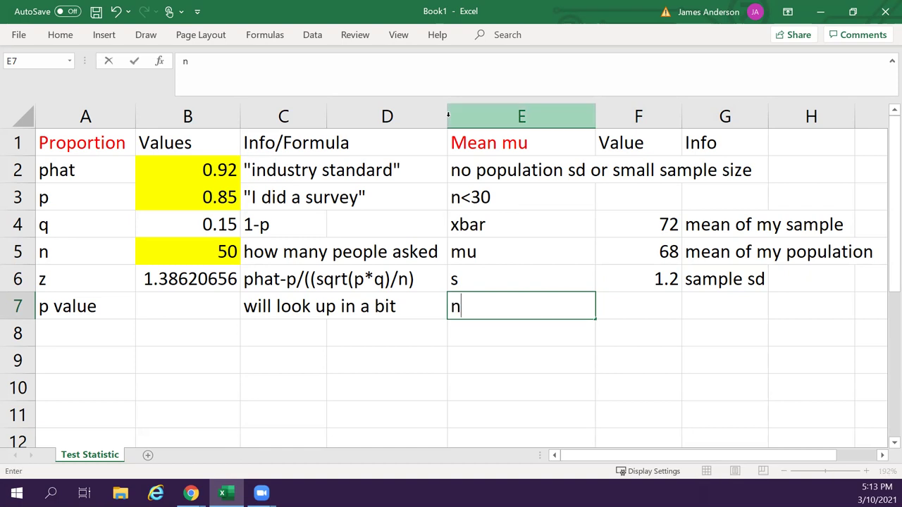
key(Tab)
key(Tab)
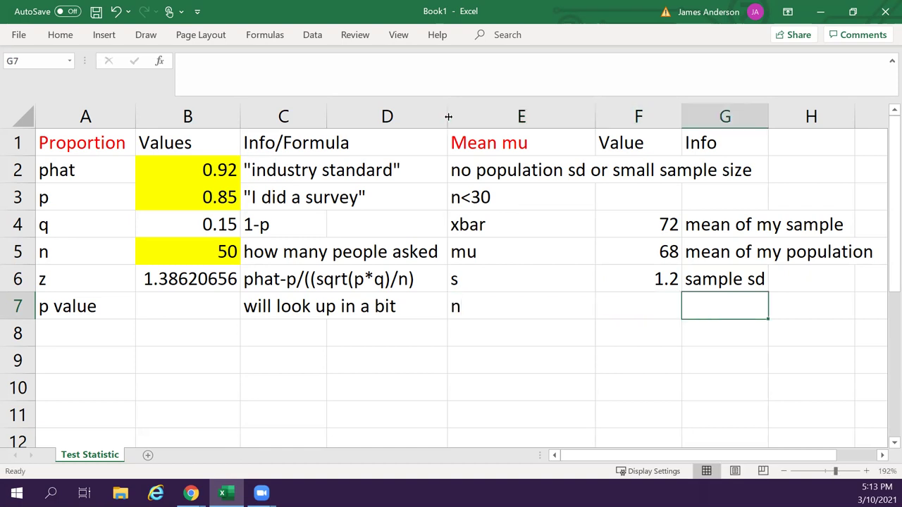
text(how man)
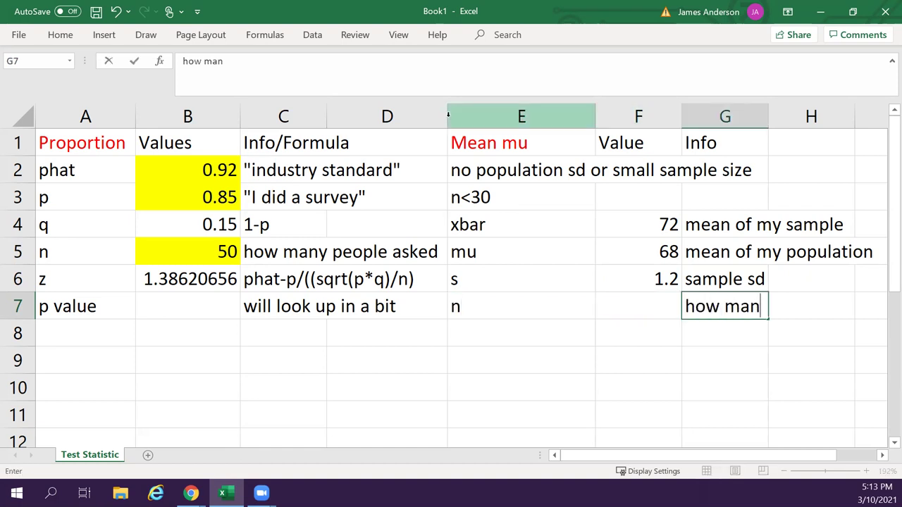
text(y sampled)
key(Return)
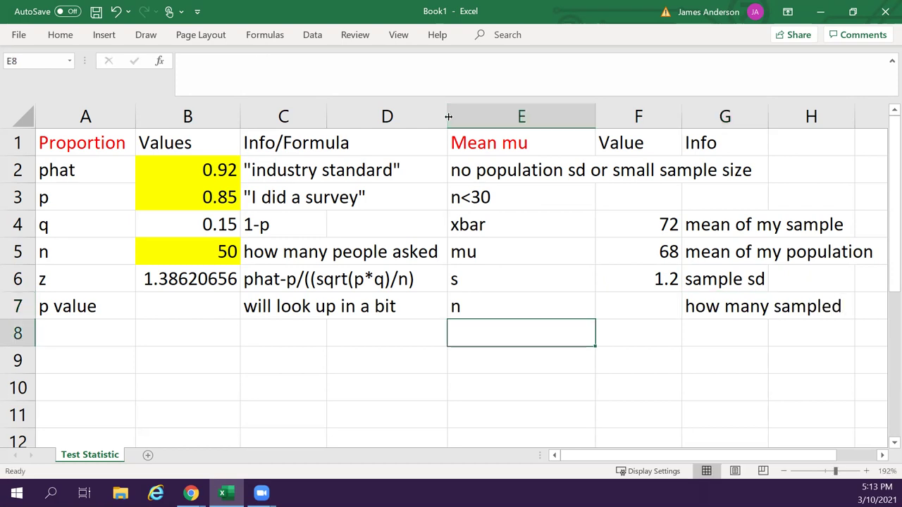
key(Up)
key(Right)
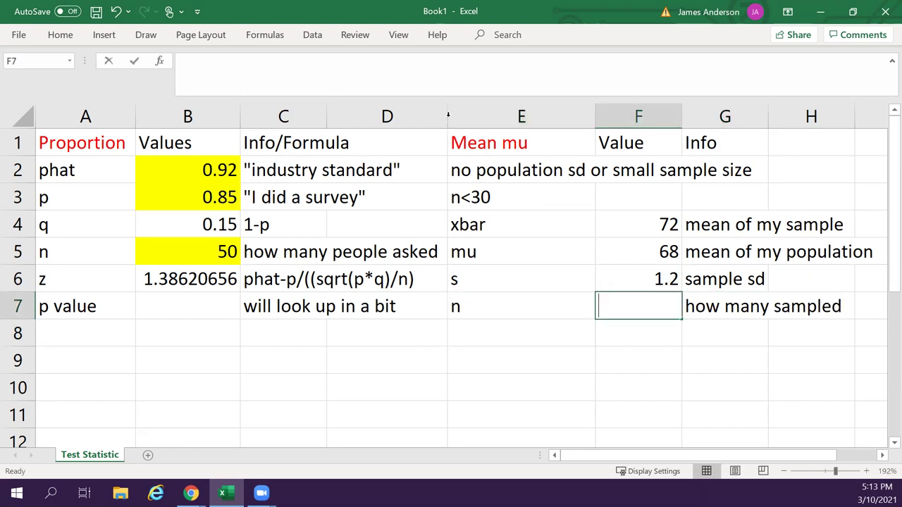
text(20)
key(Return)
Fill the mean section's input cells F4:F7 with yellow.
key(Up)
key(Up)
key(Up)
key(Up)
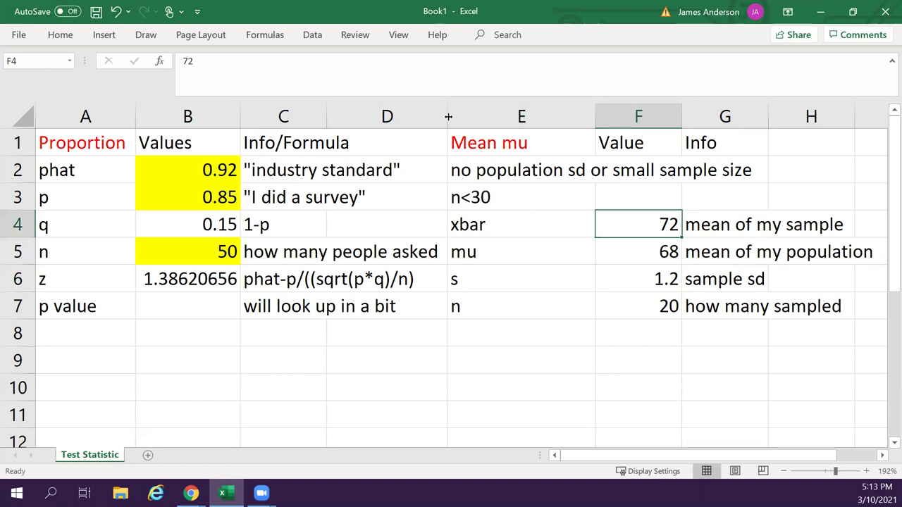
key(shift+Down)
key(shift+Down)
key(shift+Down)
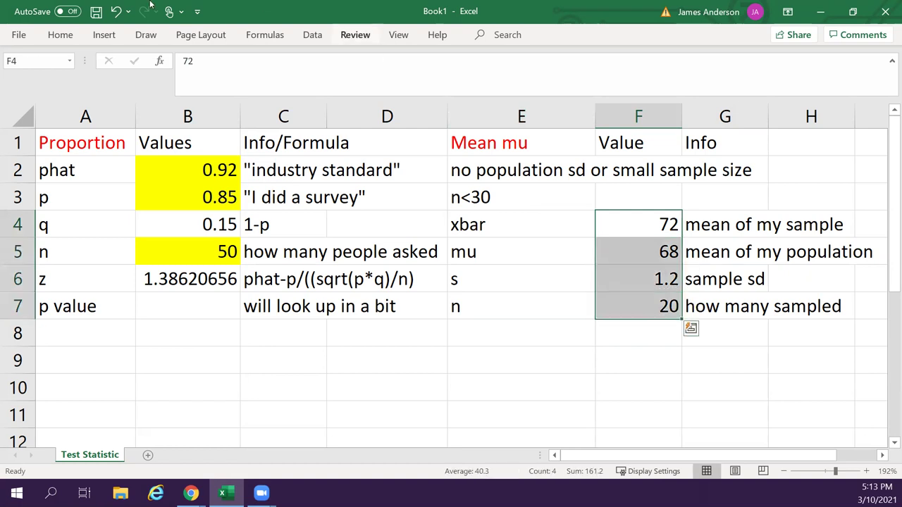
click(60, 34)
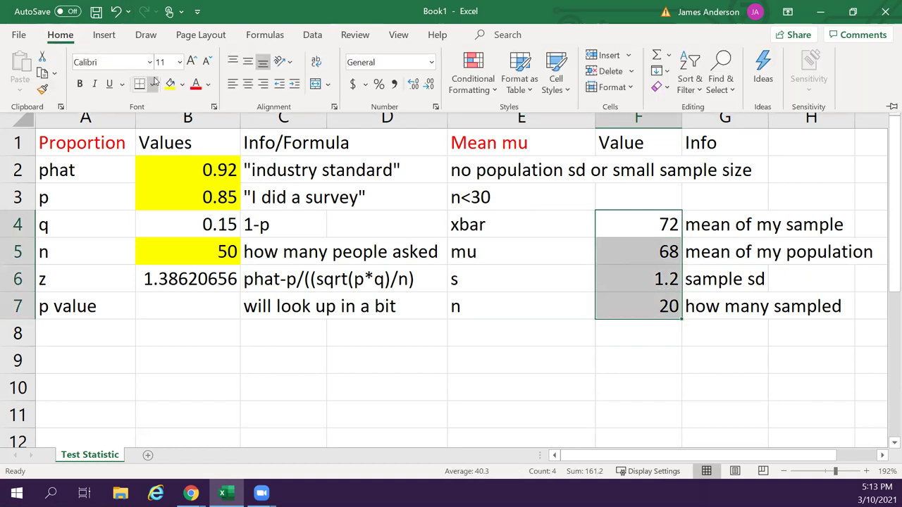
click(170, 83)
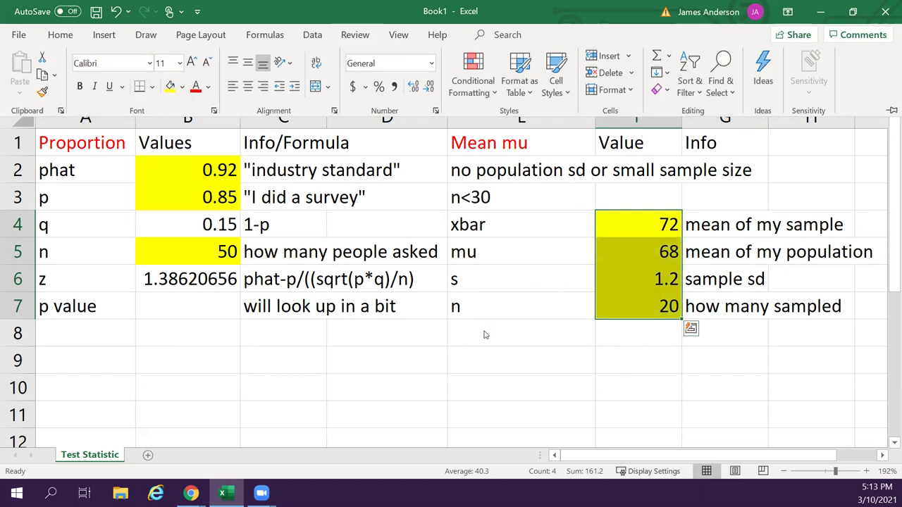
Enter the row label t in E8 and the formula note "xbar-mu/(sd/sqrt(n)" in G8.
click(476, 333)
text(t)
key(Tab)
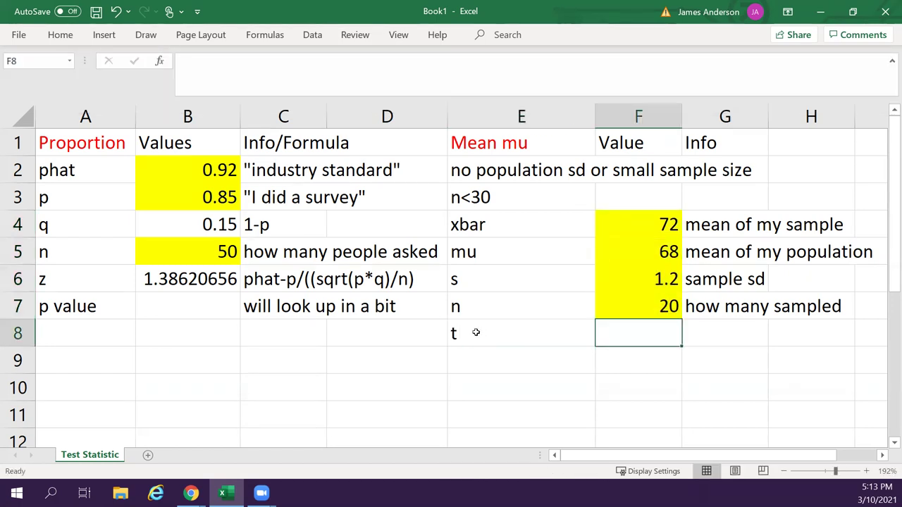
key(Return)
key(Tab)
key(Up)
key(Tab)
text(x)
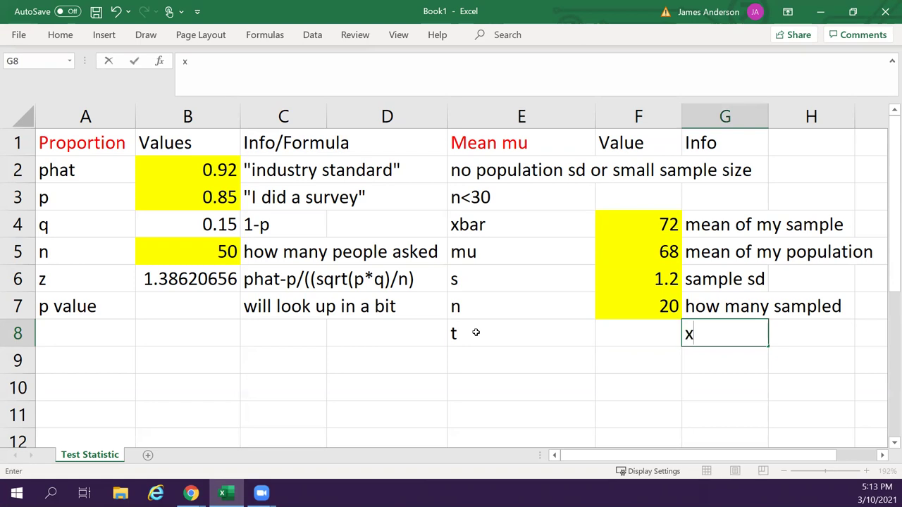
text(bar-mu/)
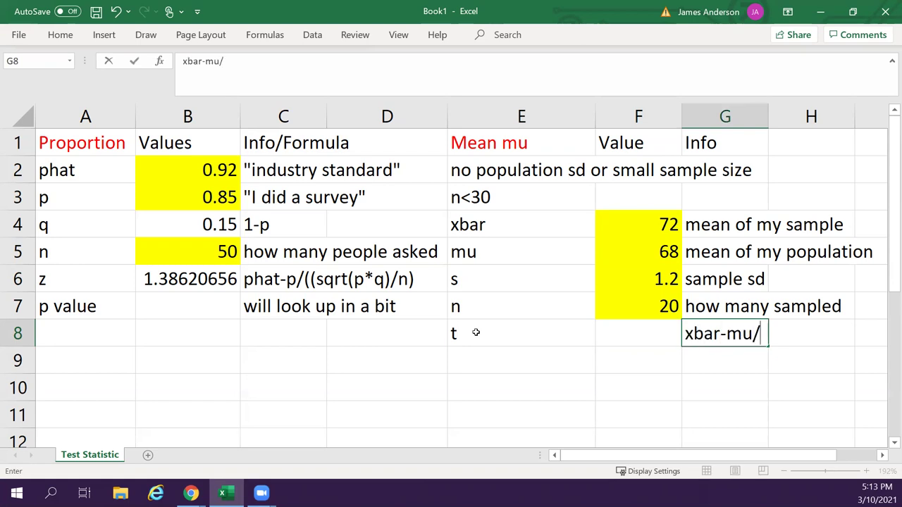
text((sd/sqrt(n))
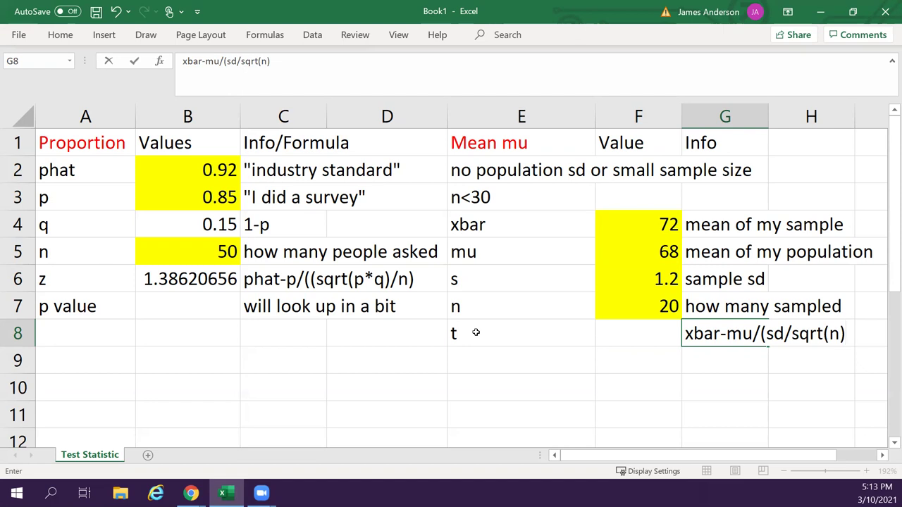
key(Return)
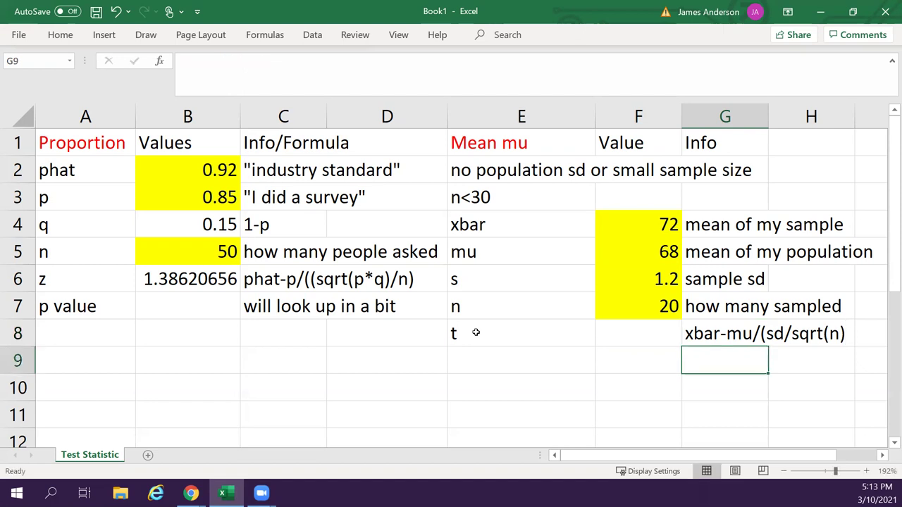
Compare the z formula note in C6 with the t formula note in row 8.
key(Up)
key(Left)
key(Right)
key(Left)
key(Left)
key(Left)
key(Left)
key(Up)
key(Up)
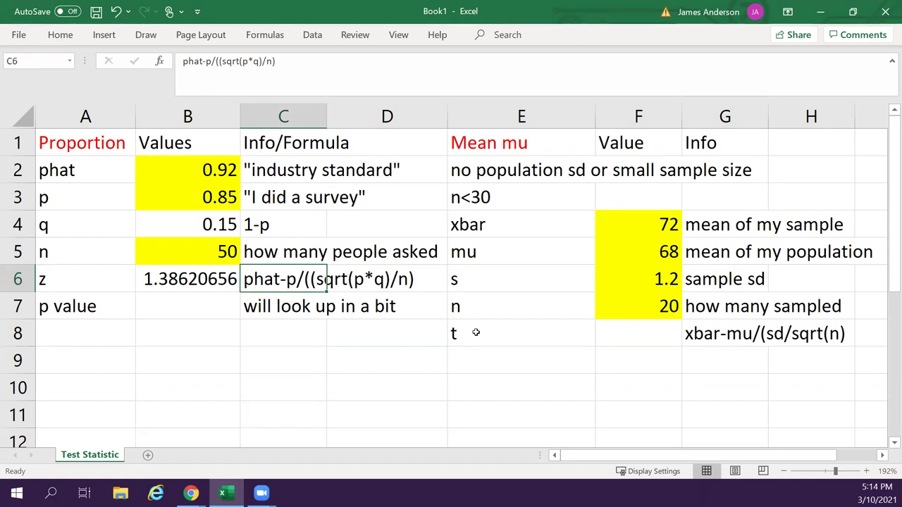
key(Right)
key(Right)
key(Right)
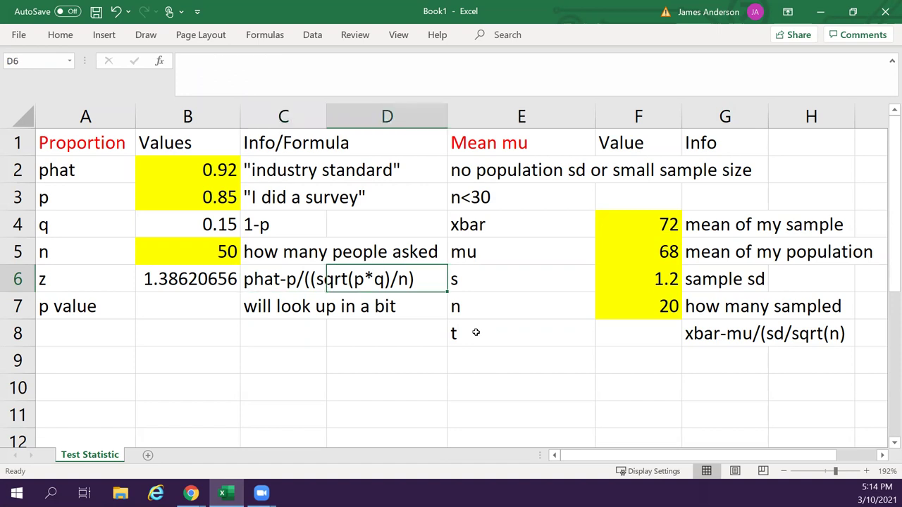
key(Down)
key(Down)
key(Down)
key(Up)
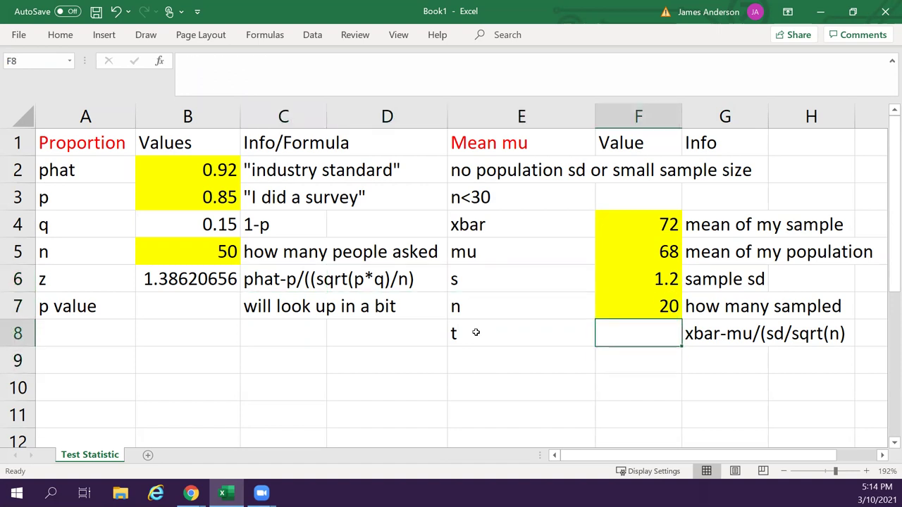
Review the sample sd entry in the s row and how the t formula note uses it.
key(Left)
key(Up)
key(Up)
key(Left)
key(Right)
key(Right)
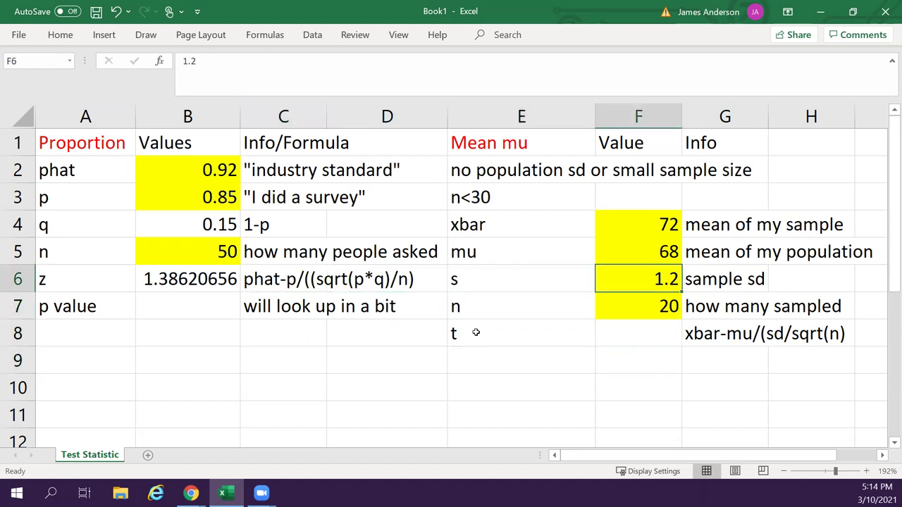
key(Down)
key(Down)
key(Right)
key(Right)
Begin a formula in the t row's value cell F8.
key(Left)
key(Left)
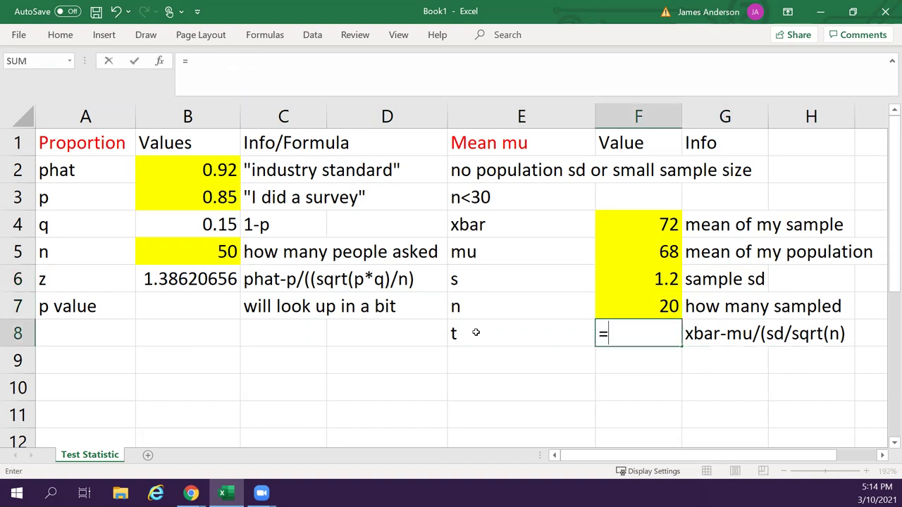
text(=)
click(665, 224)
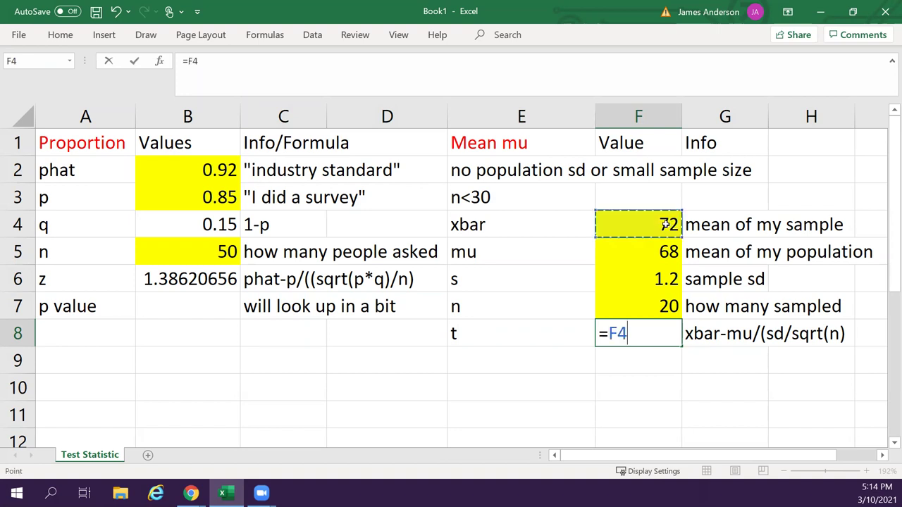
text(-)
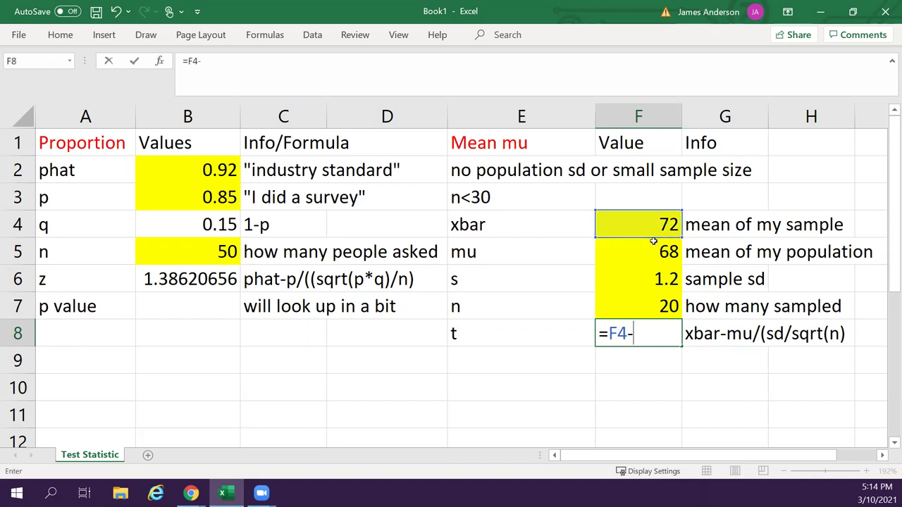
click(653, 246)
key(BackSpace)
key(BackSpace)
key(BackSpace)
key(BackSpace)
key(BackSpace)
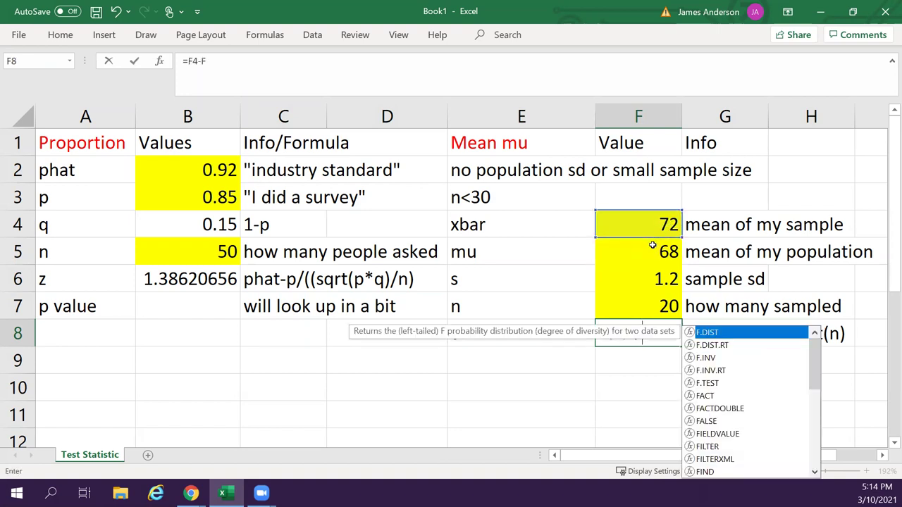
Complete the t formula in F8 as =(F4-F5)/(F6/SQRT(F7)), using xbar, mu, s and n.
text(()
click(654, 226)
text(-)
click(656, 249)
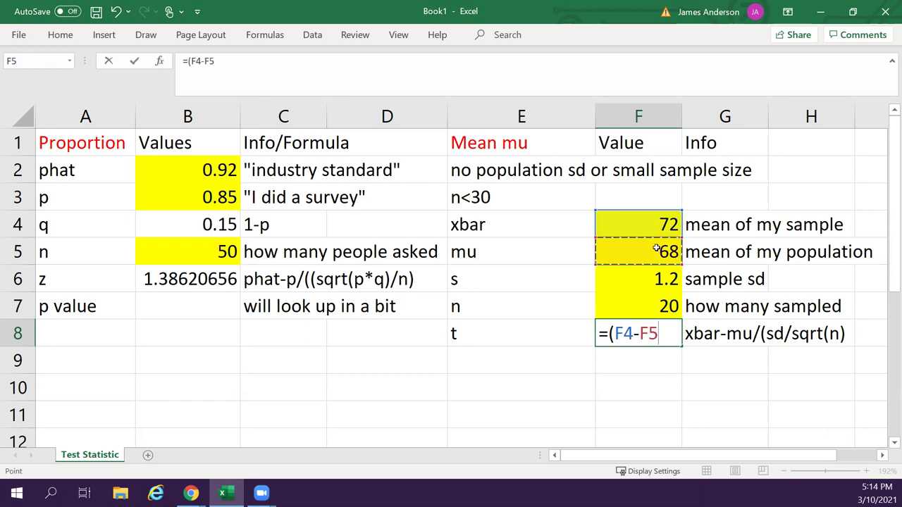
text()/)
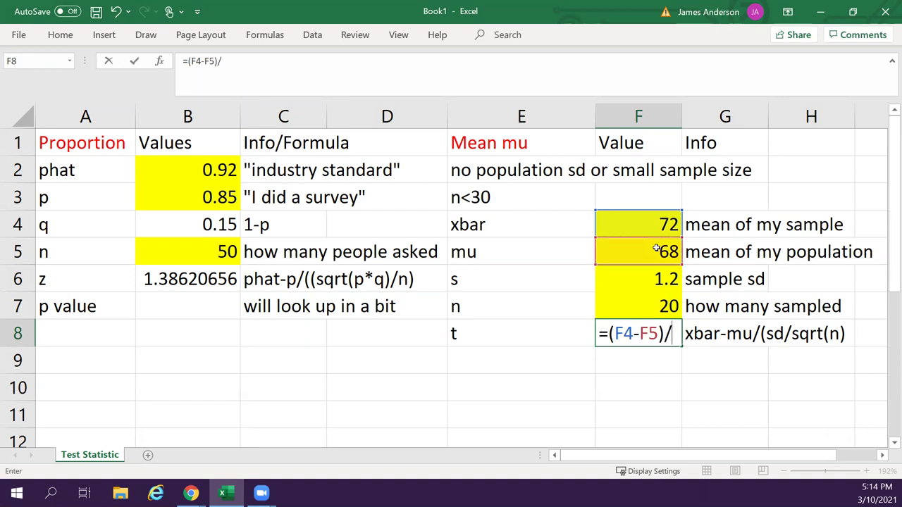
text(()
click(660, 279)
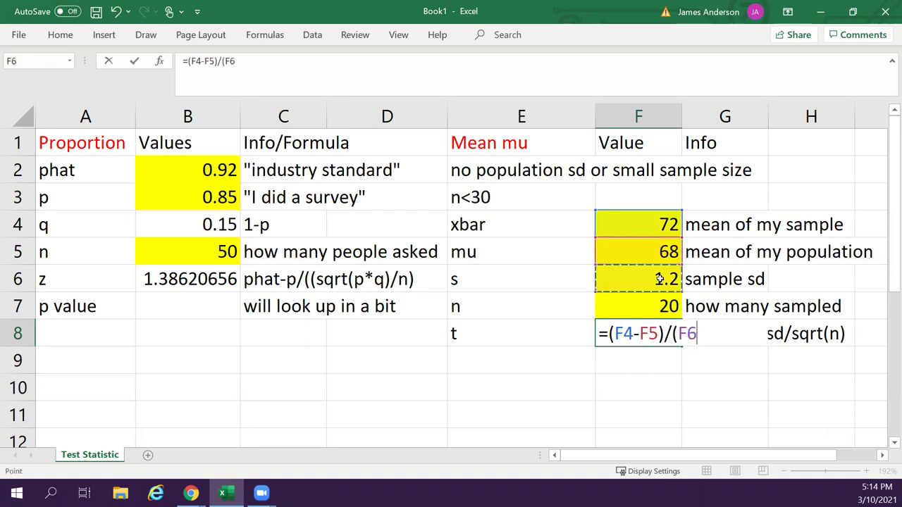
text(/sqrt()
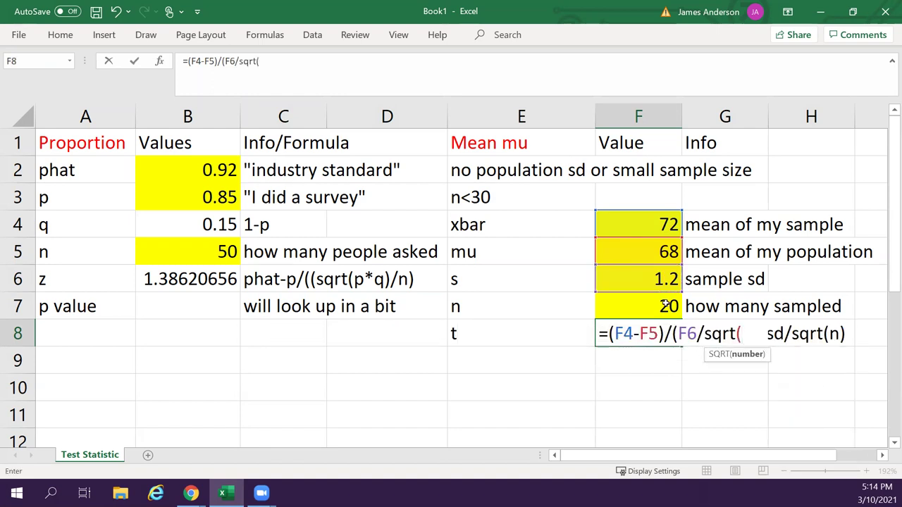
click(658, 308)
text()))
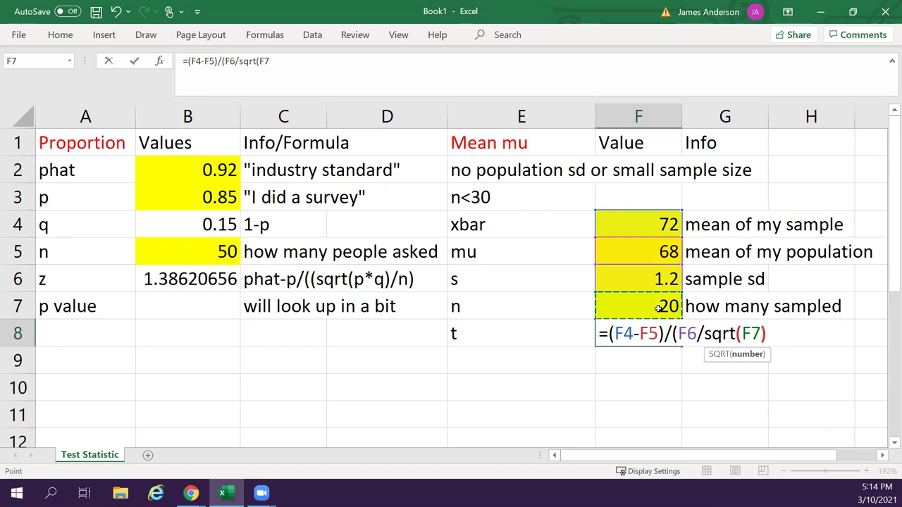
key(Return)
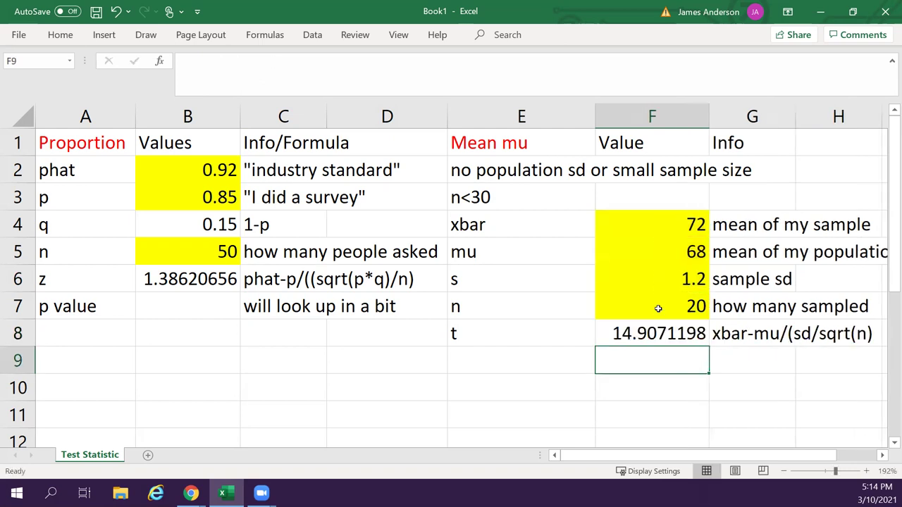
Add a df row with the label df in E9 and the formula =F7-1 in F9.
key(Left)
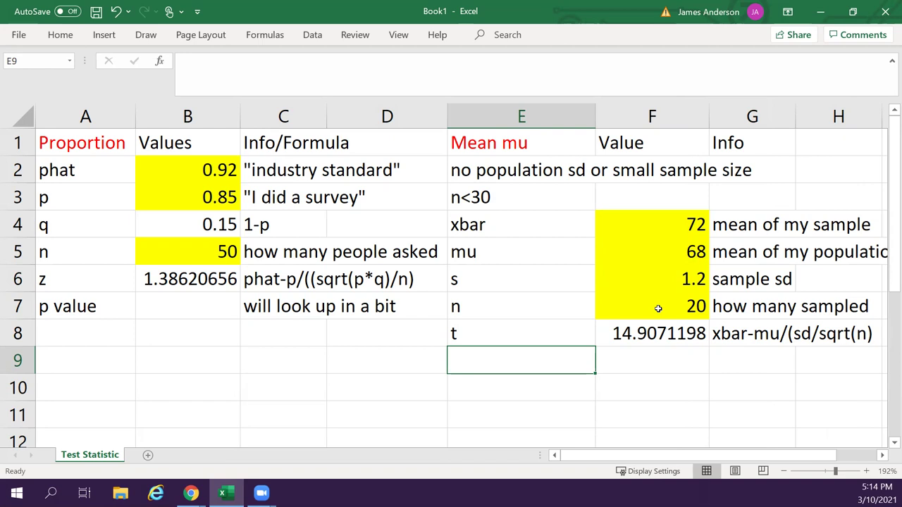
text(df)
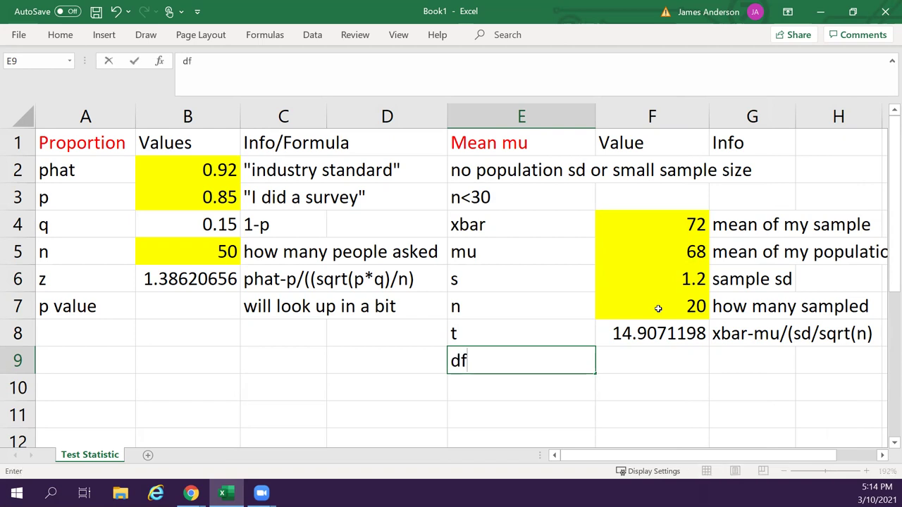
key(Tab)
text(=)
click(658, 309)
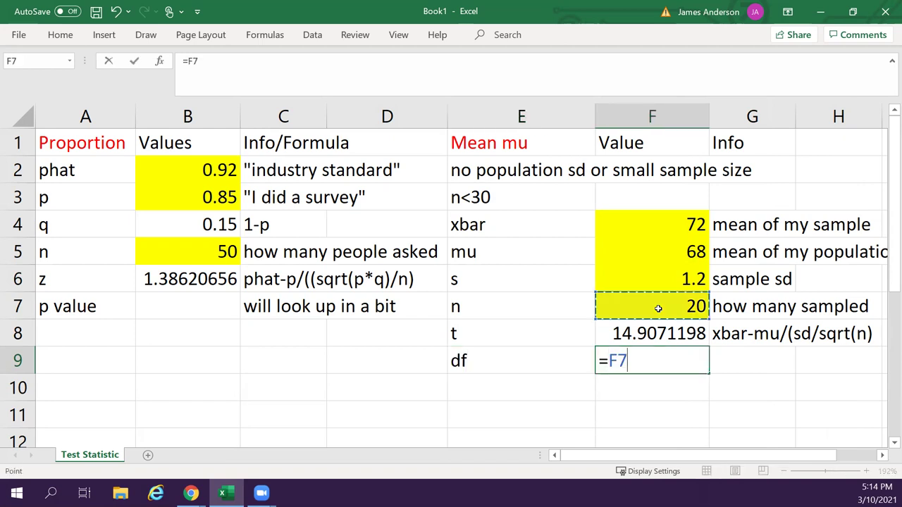
text(-1)
key(Return)
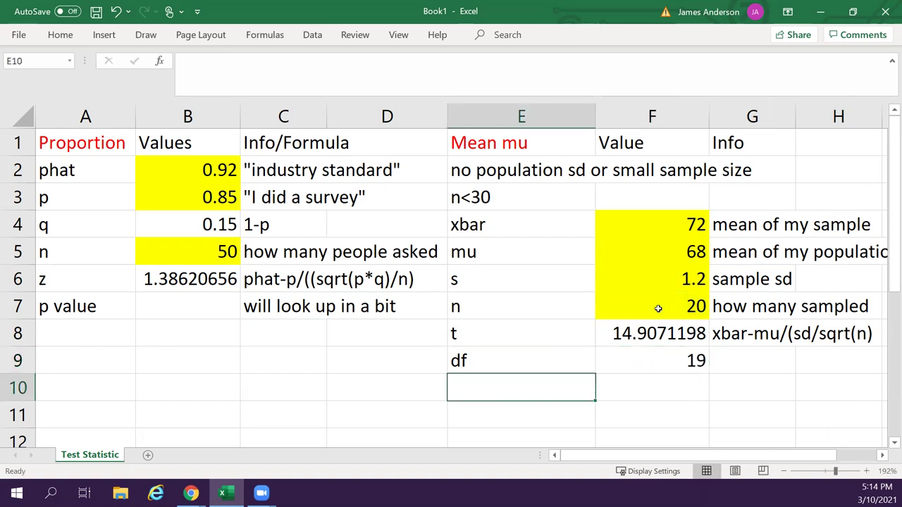
Enter the note "use that to look up p" in the df row's info cell G9.
key(Right)
key(Right)
key(Up)
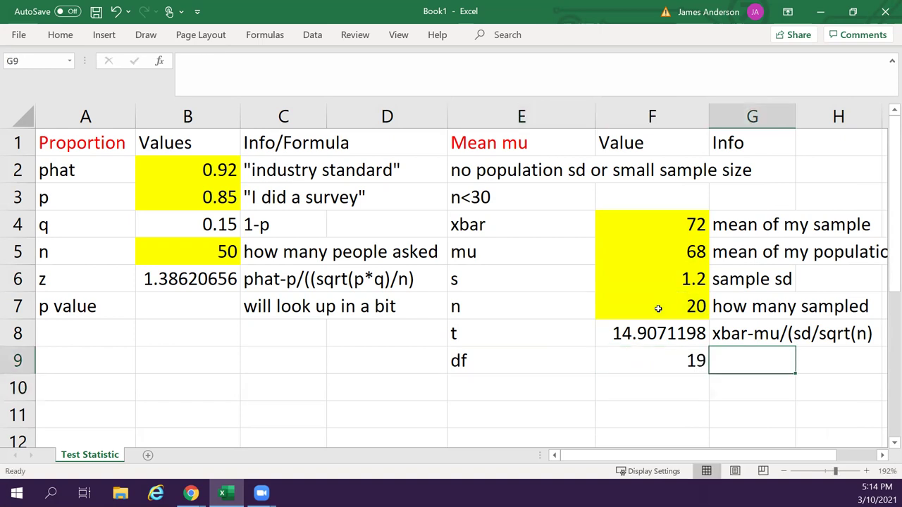
text(use that to loo)
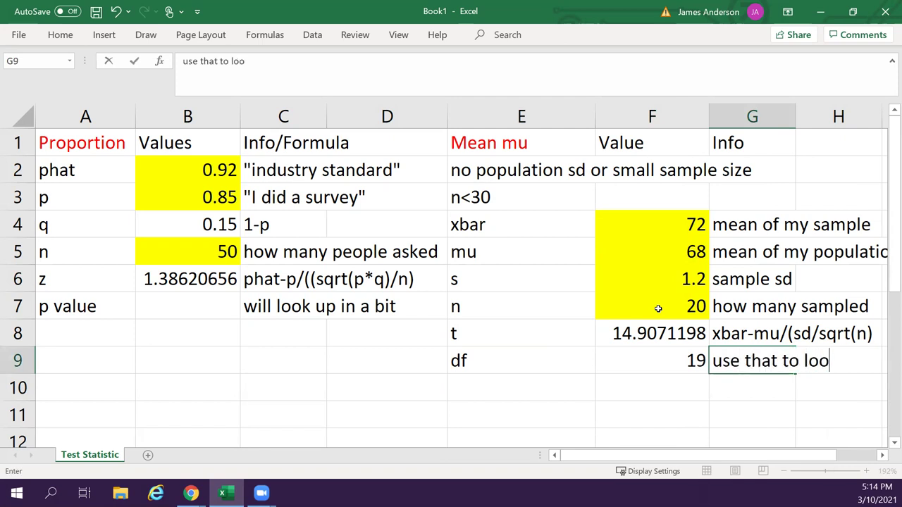
text(k up p)
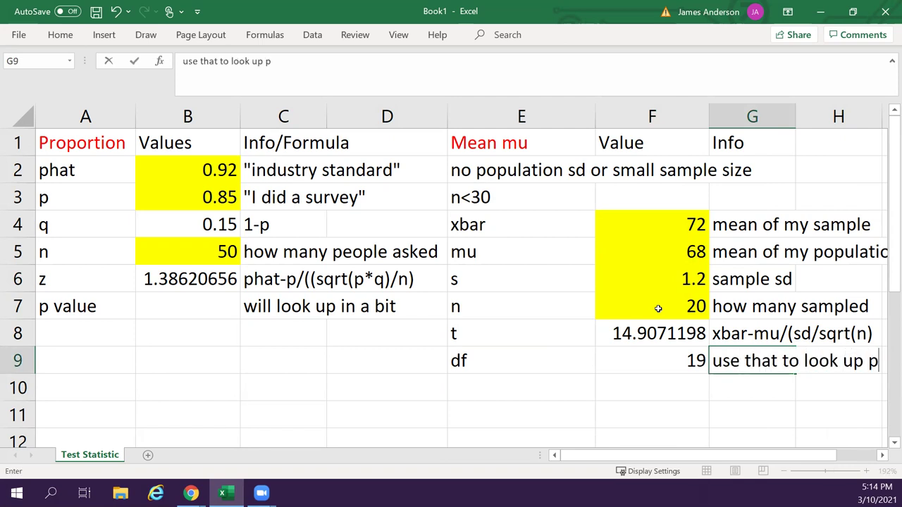
key(Return)
Enter the formula =T.DIST(F8,F9,FALSE) in F10, using the t value and the degrees of freedom.
key(Left)
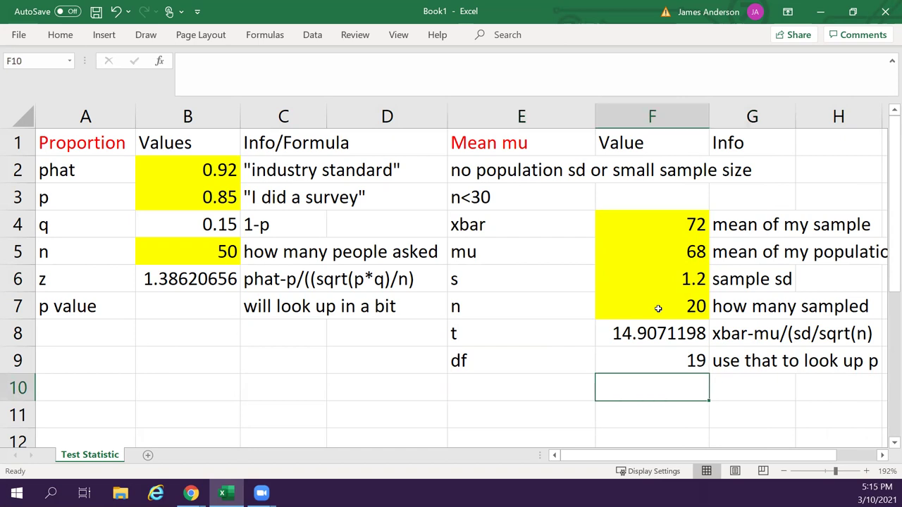
text(=t.)
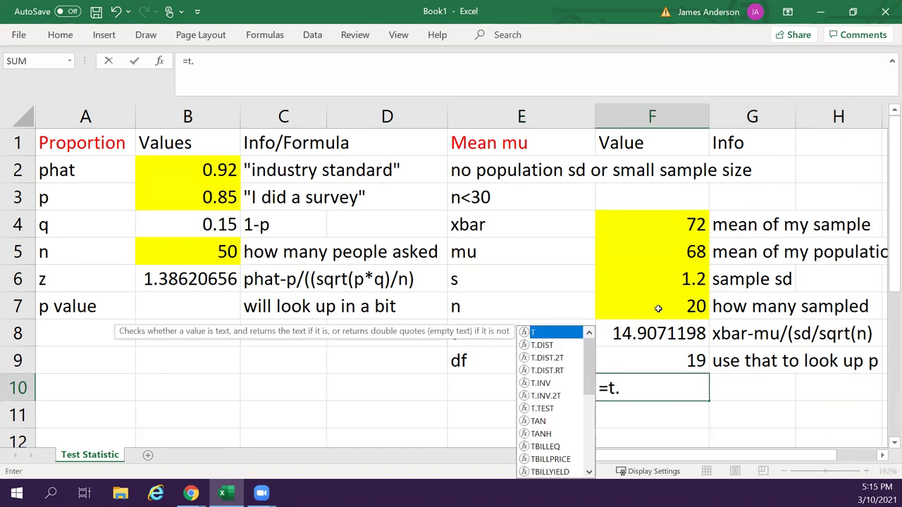
key(Down)
key(Tab)
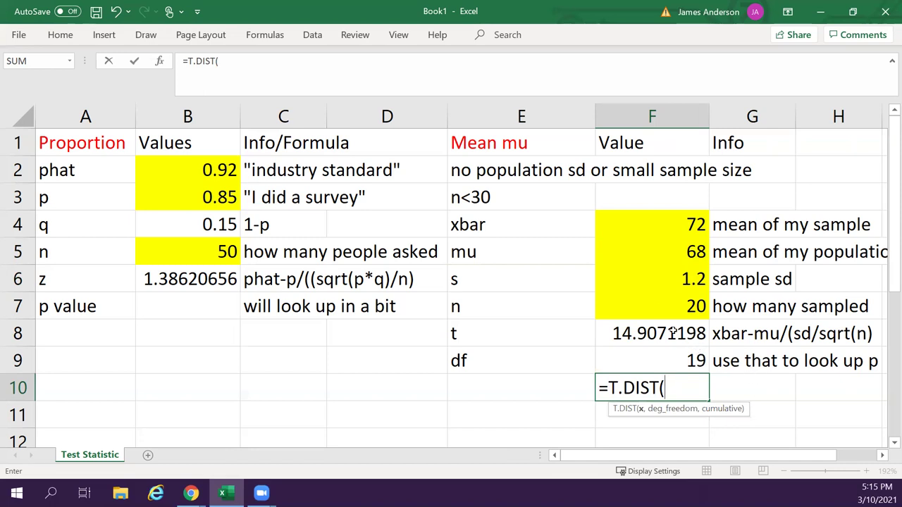
click(673, 334)
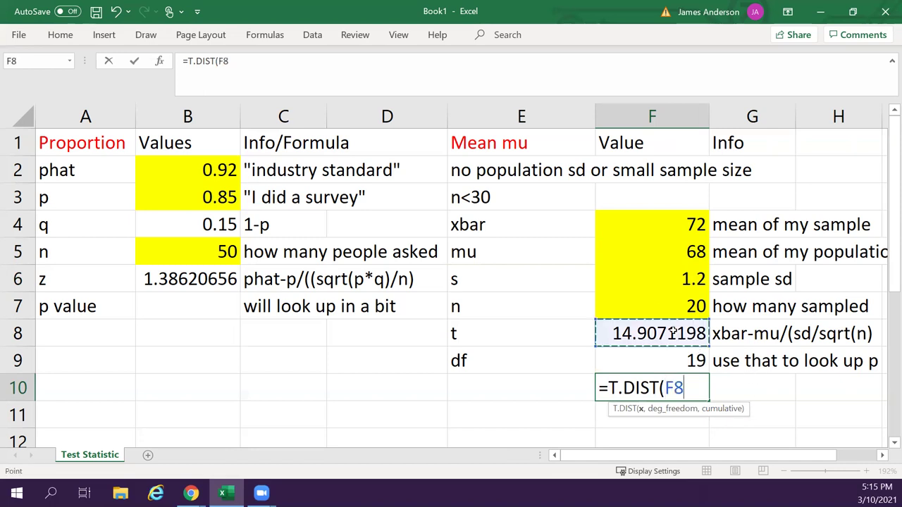
text(,)
click(673, 360)
text(,)
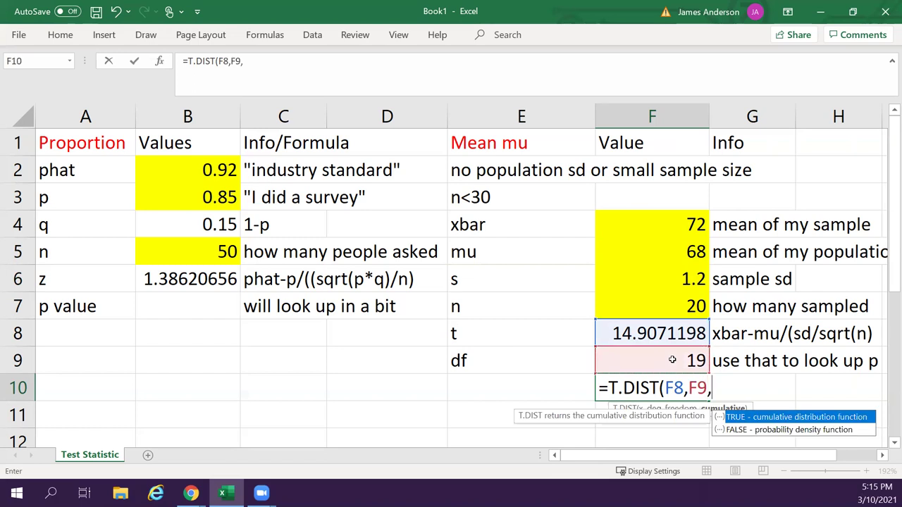
key(Down)
key(Tab)
key(Return)
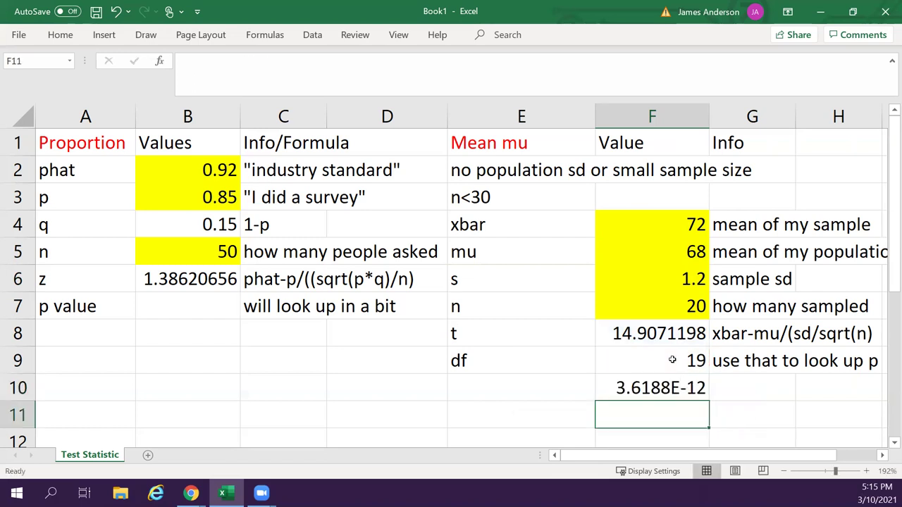
Enter a note in G10 beginning "This may be right, I'll" beside the T.DIST result.
key(Up)
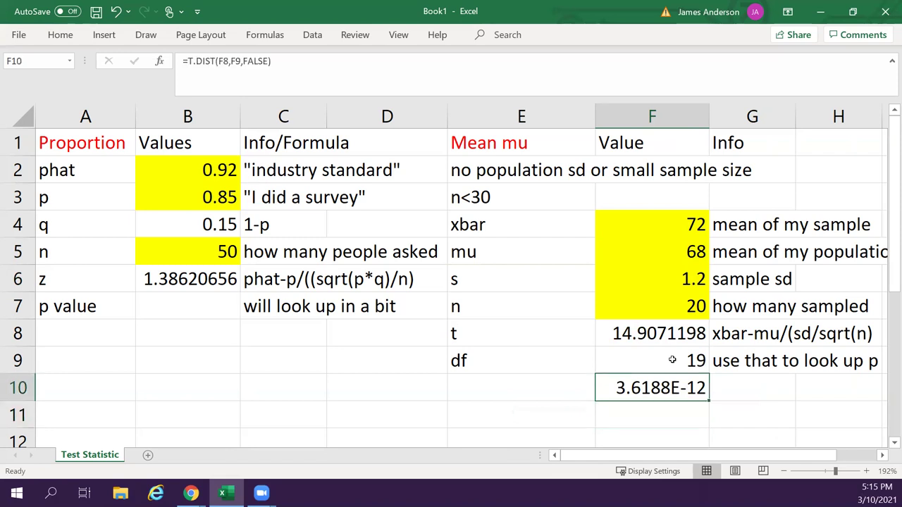
key(Left)
key(Right)
key(Right)
text(This ma)
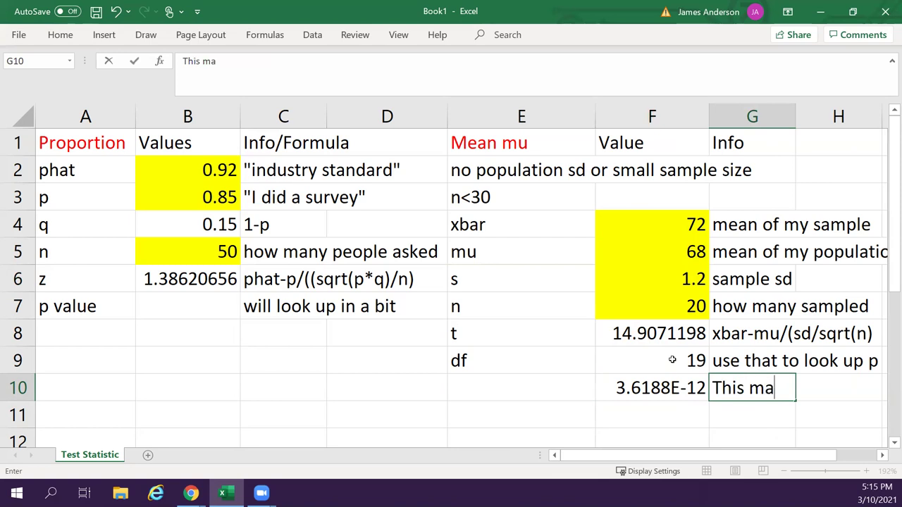
text(y be right, I'll chec)
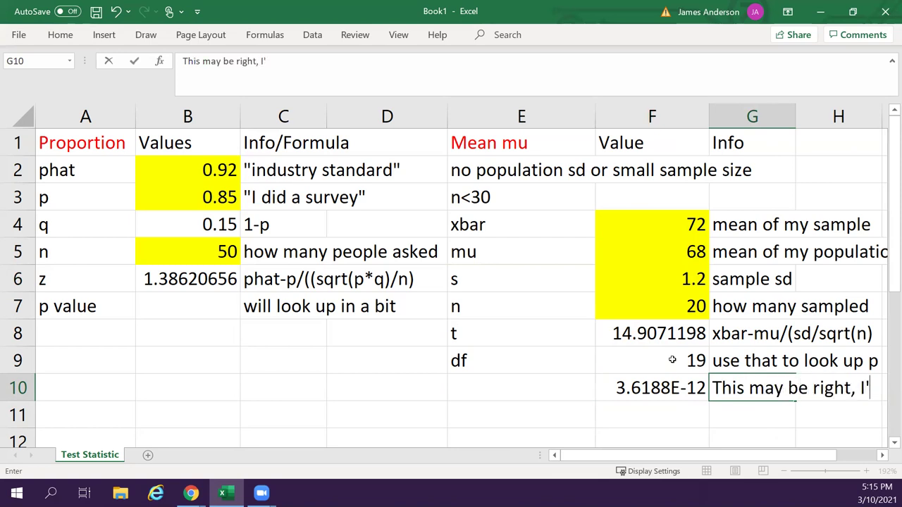
key(Return)
Label the T.DIST row "p value" in E10.
key(Left)
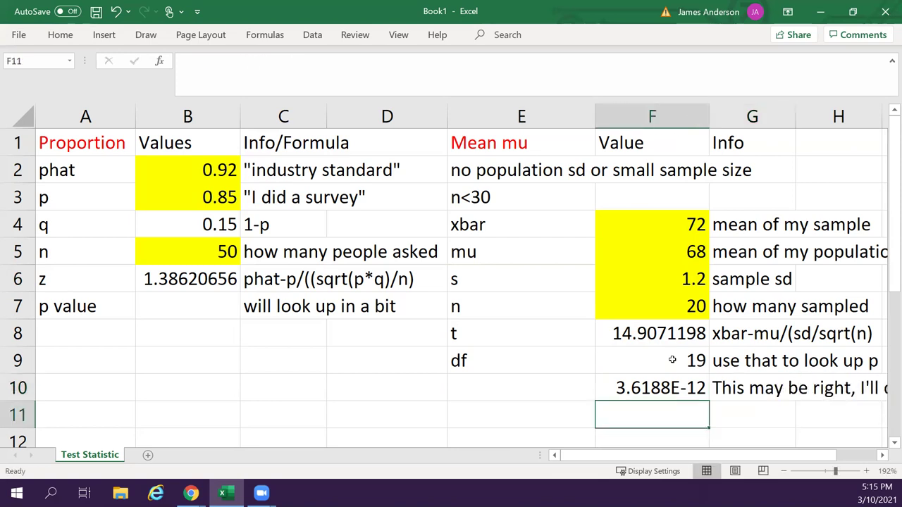
key(Left)
key(Up)
text(p value)
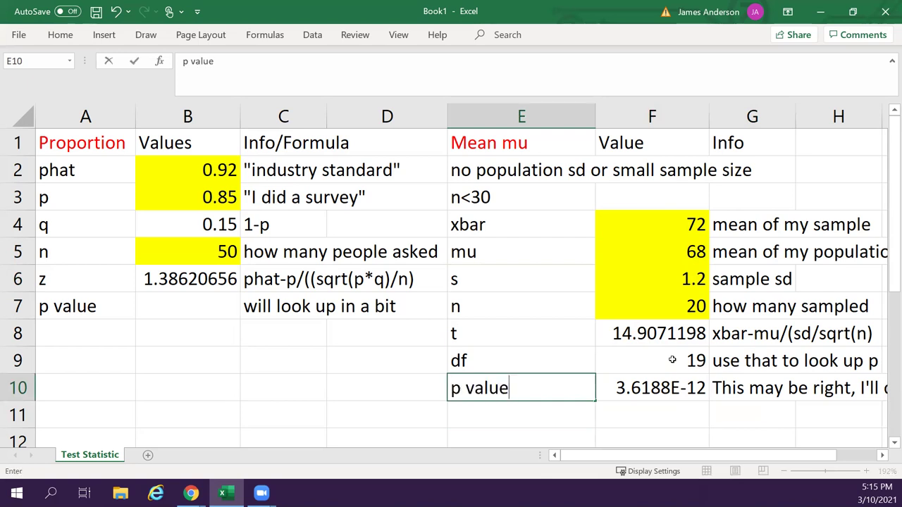
key(Tab)
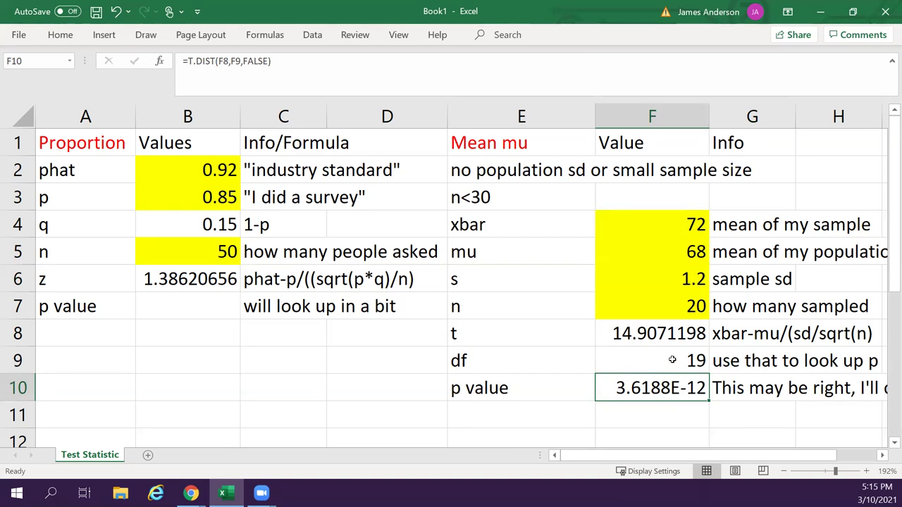
Review the formulas for t, df and p value in cells F8 to F10.
key(Up)
key(Up)
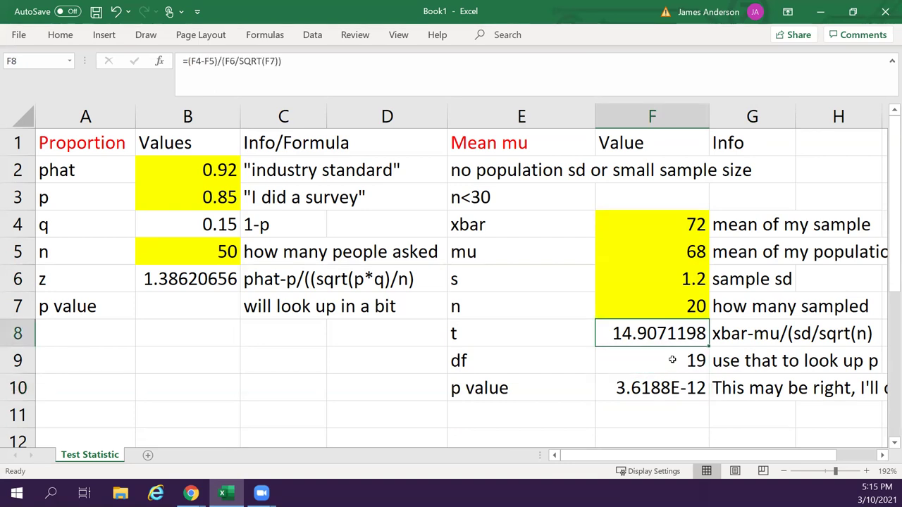
key(Down)
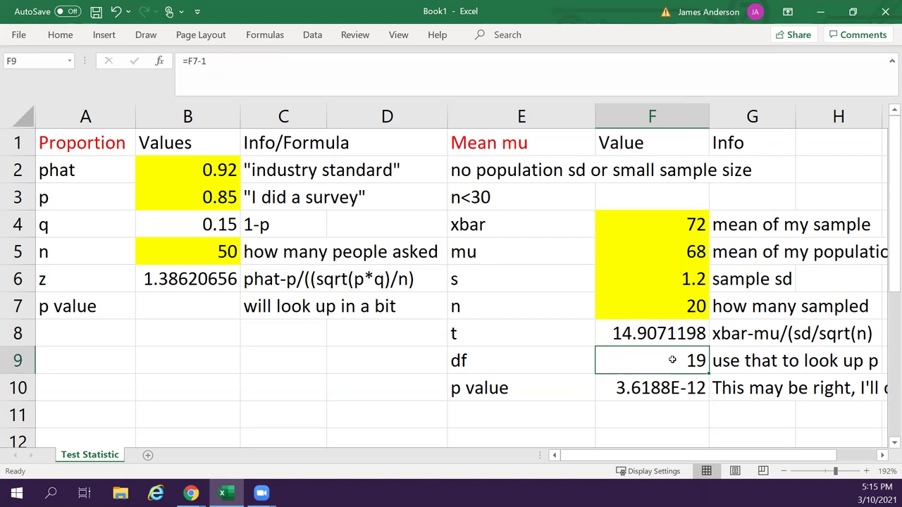
key(Down)
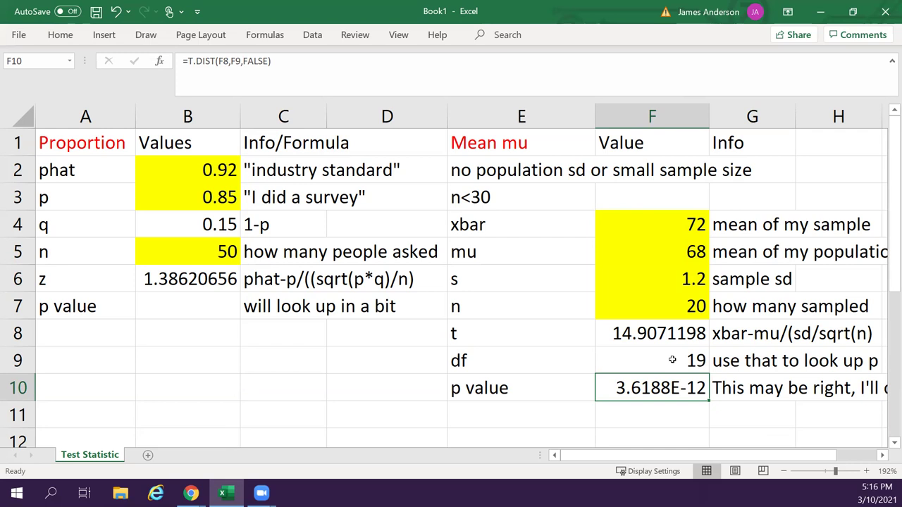
Enter the section heading "mean mu" in E12 and color its text red.
key(Left)
key(Down)
key(Down)
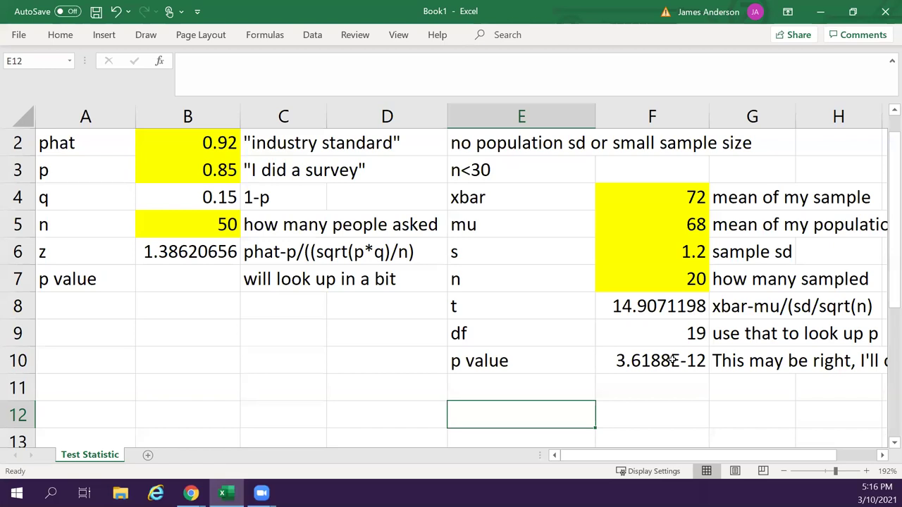
text(mean mu)
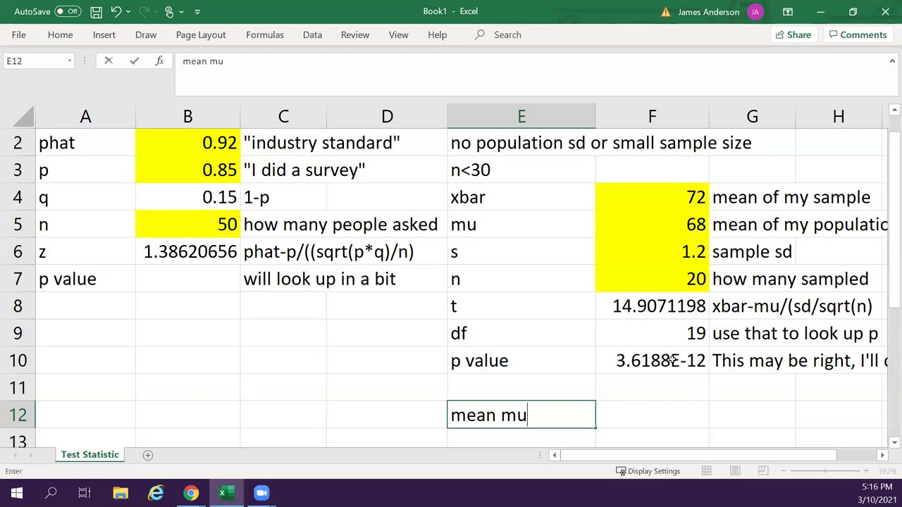
key(Return)
key(Up)
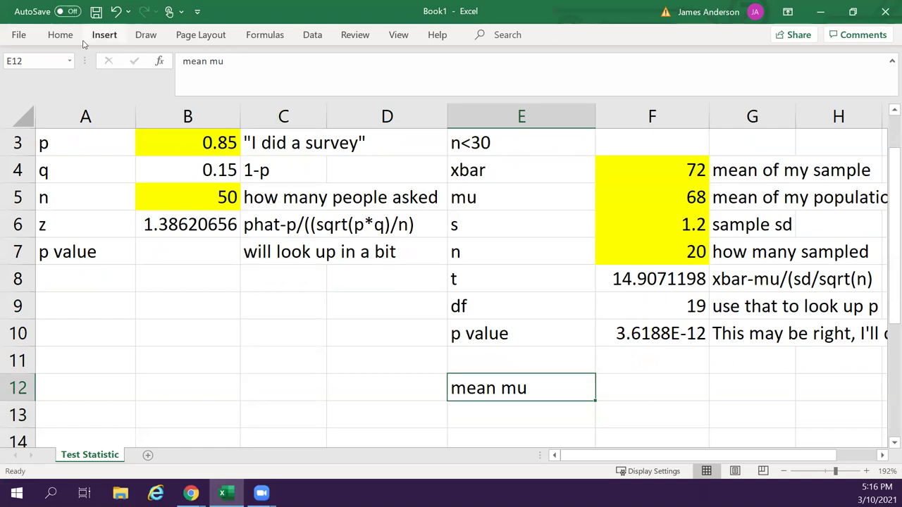
click(60, 34)
click(196, 84)
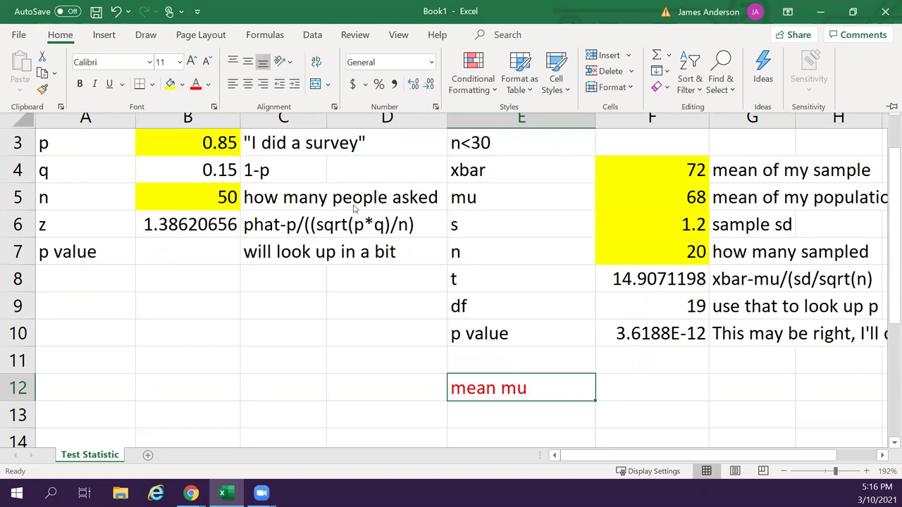
text(sd)
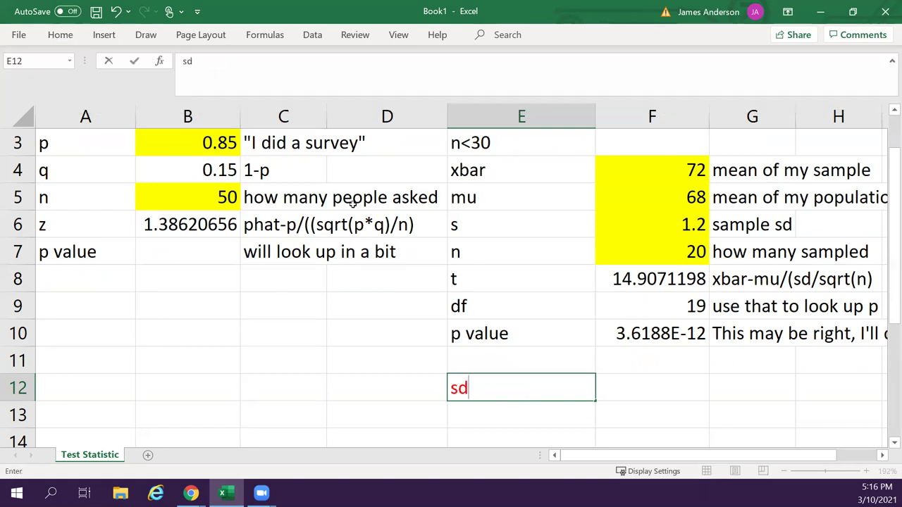
key(BackSpace)
key(BackSpace)
text(p)
key(BackSpace)
key(Escape)
Enter the condition "pop sd known or n > 30" in E13 below the "mean mu" heading.
key(Return)
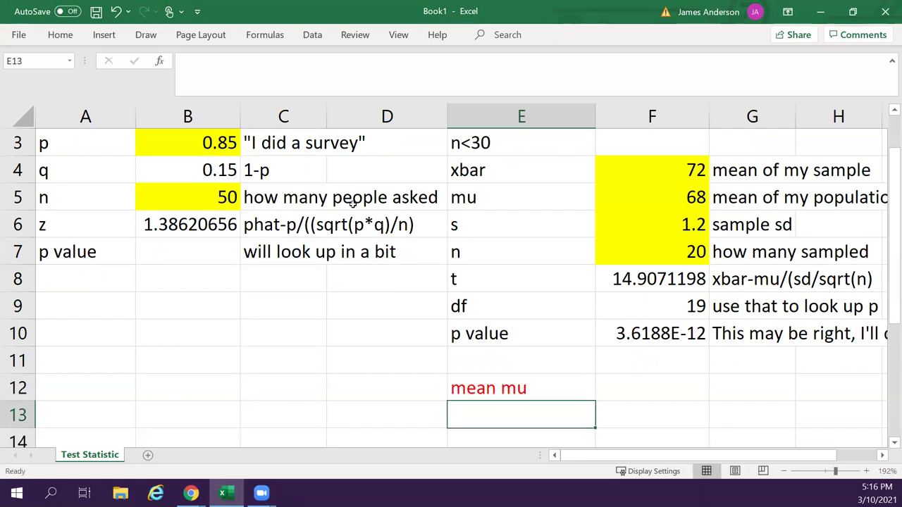
text(pop )
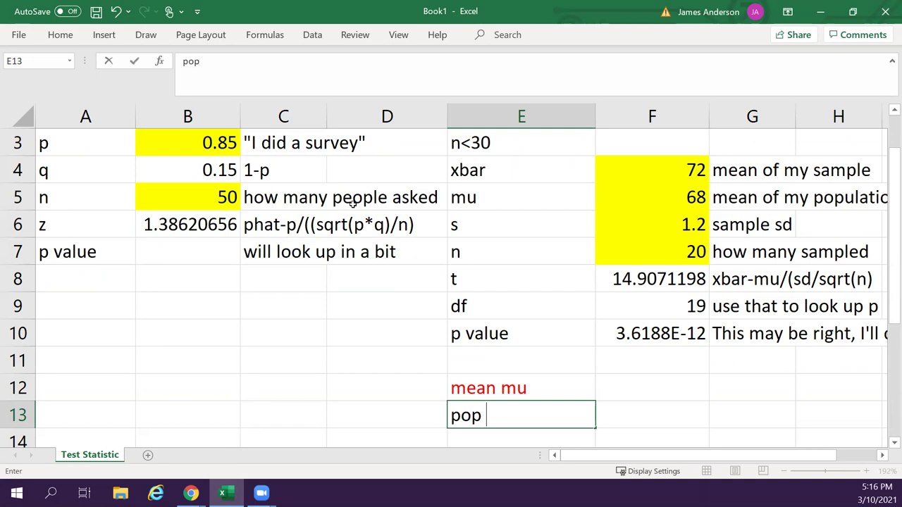
text(sd known)
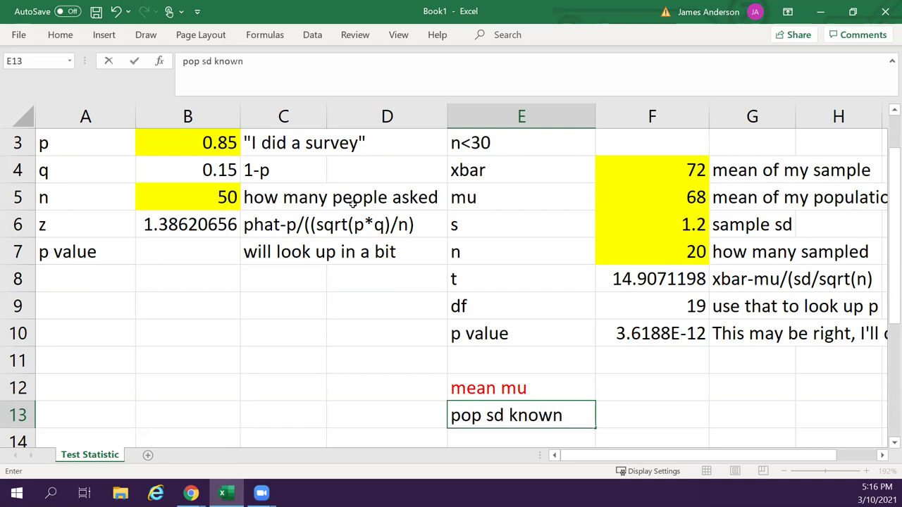
text( or n > 30)
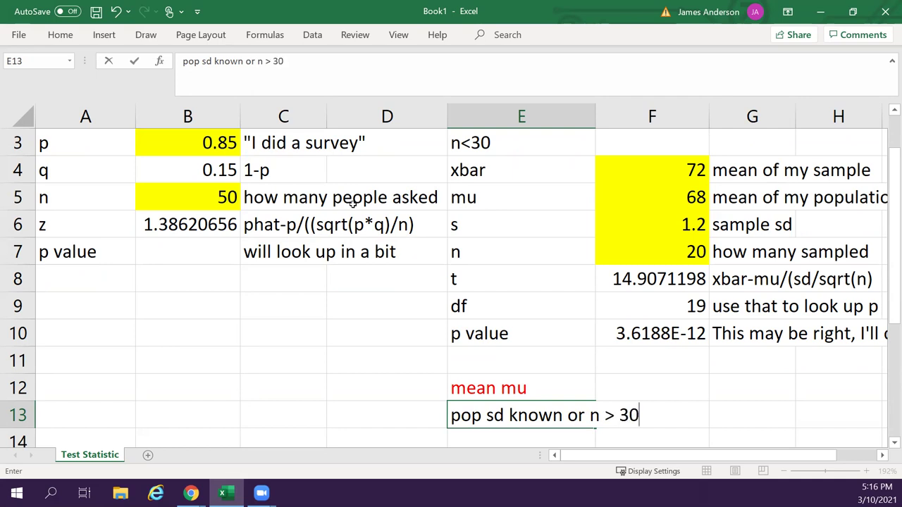
key(Return)
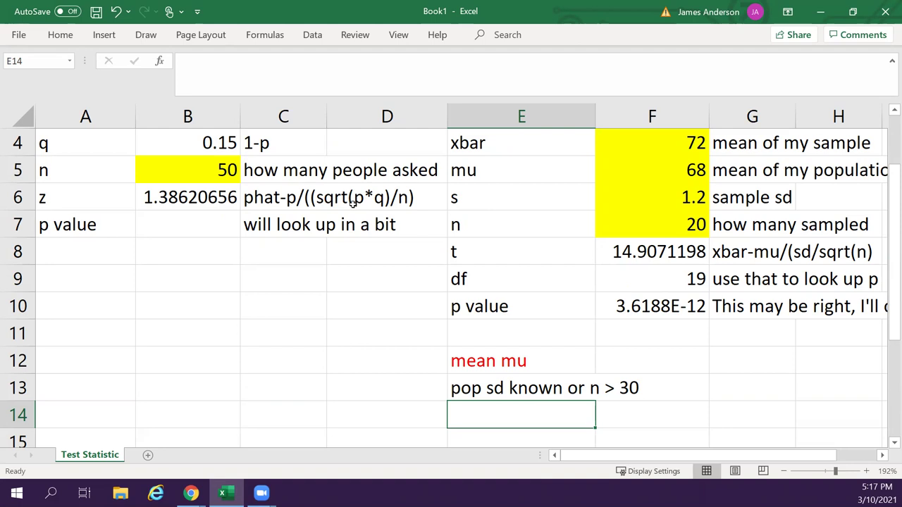
Enter the row labels xbar, mu, popsd and n in cells E14 to E17.
text(xbar)
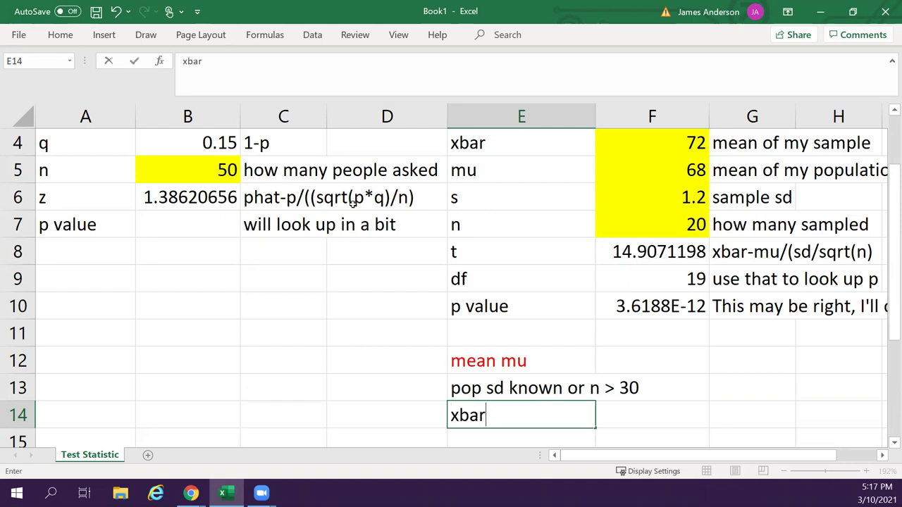
key(Return)
text(mu)
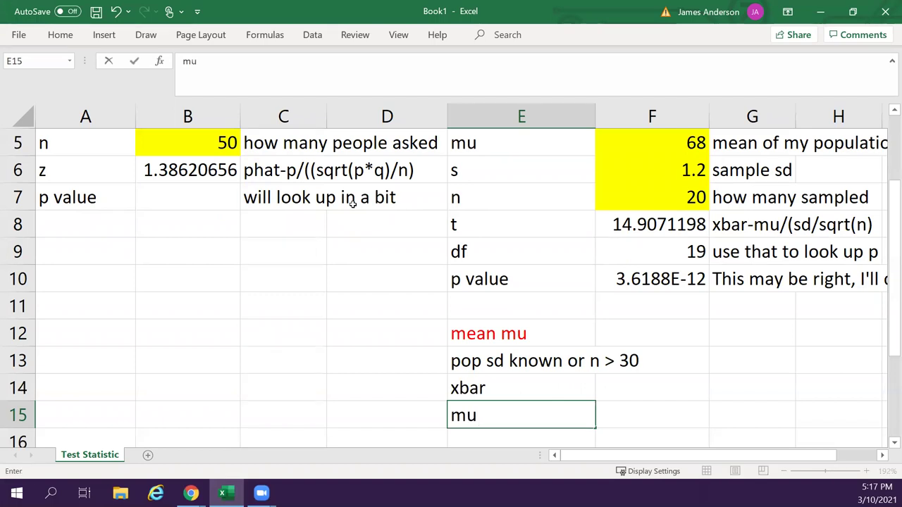
key(Return)
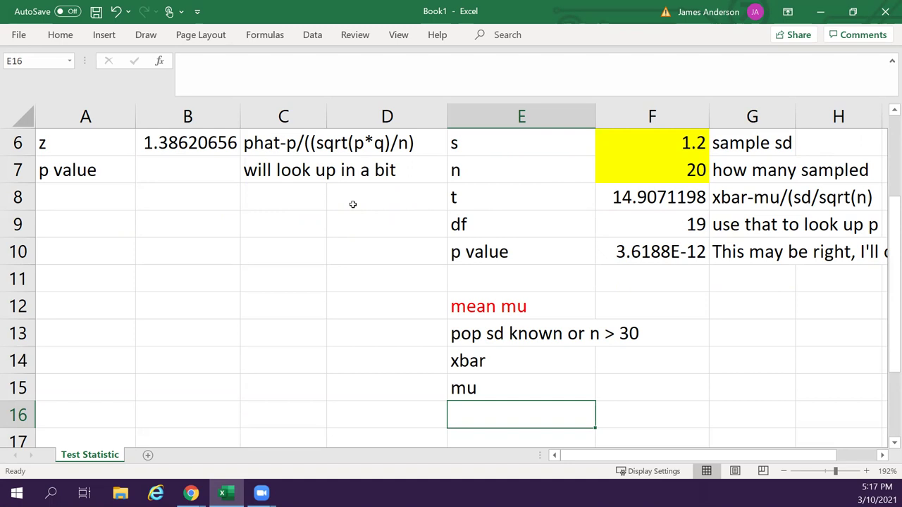
text(popsd)
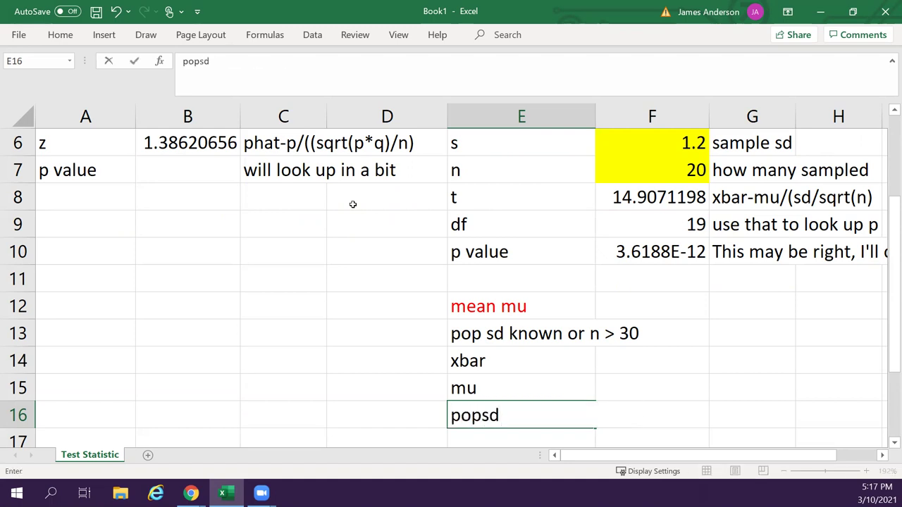
key(Return)
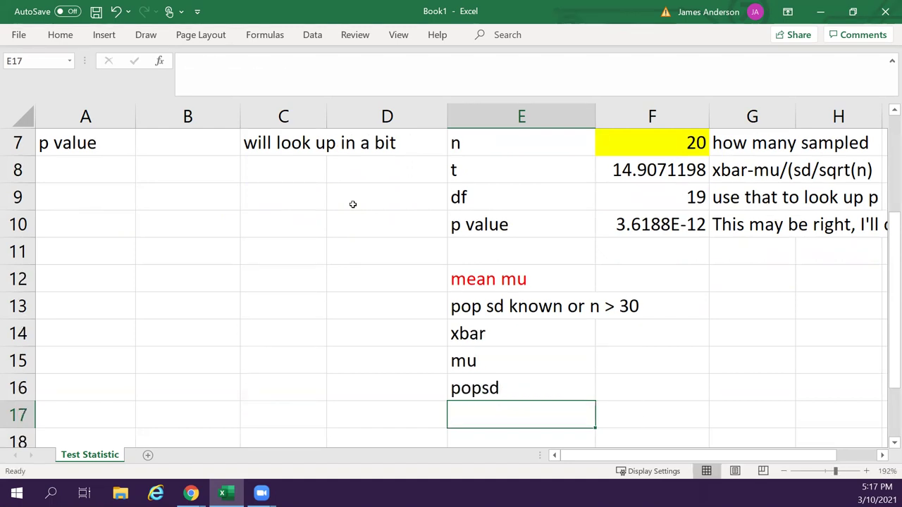
text(n)
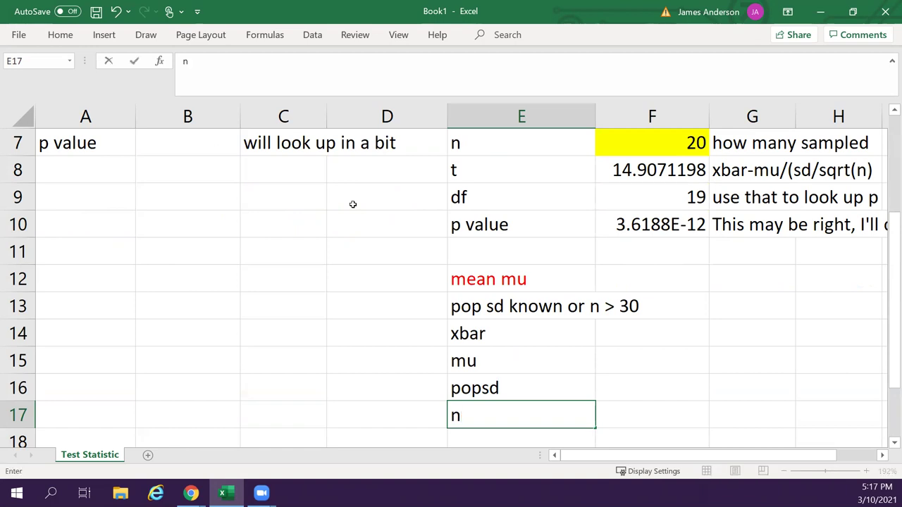
key(Tab)
Copy the four descriptions in G4:G7 of the first mean section to G14:G17.
key(Up)
key(Up)
key(Up)
key(Up)
key(Up)
key(Up)
key(Up)
key(Up)
key(Up)
key(Up)
key(Up)
key(Up)
key(Up)
key(Up)
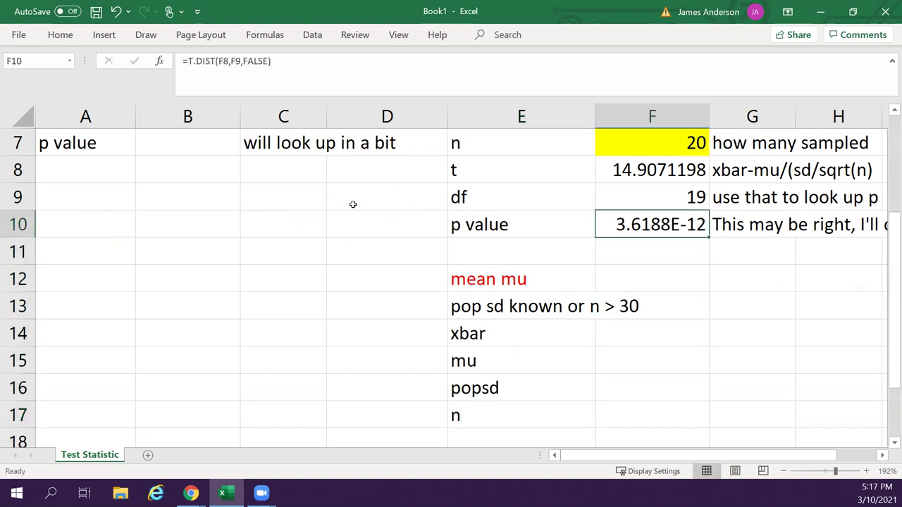
key(Right)
key(Down)
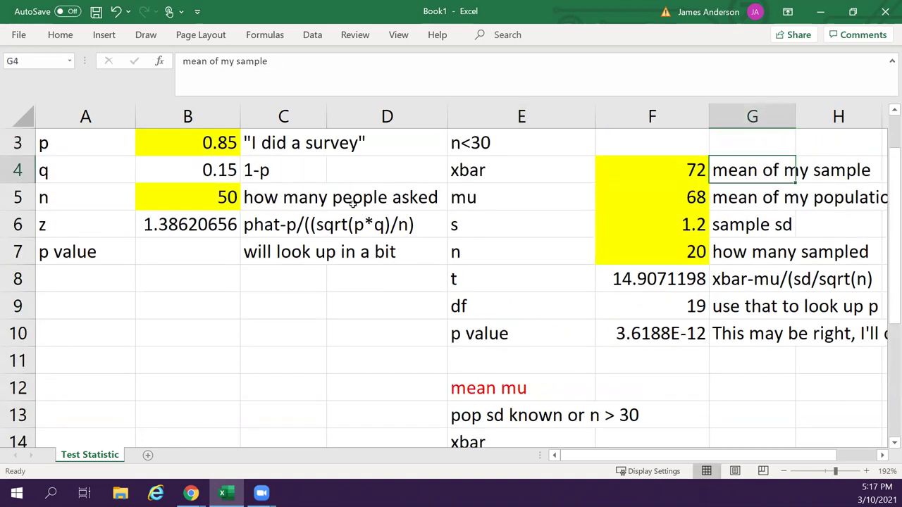
key(shift+Down)
key(shift+Down)
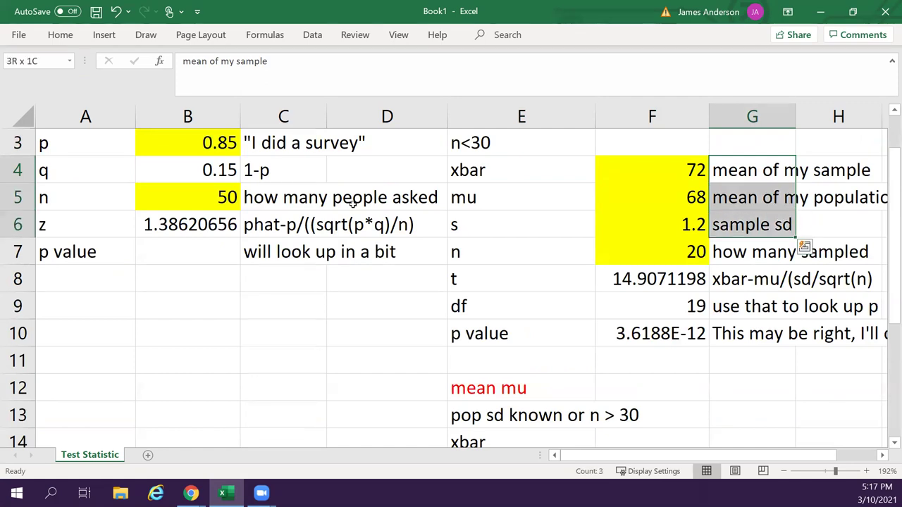
key(shift+Down)
key(ctrl+c)
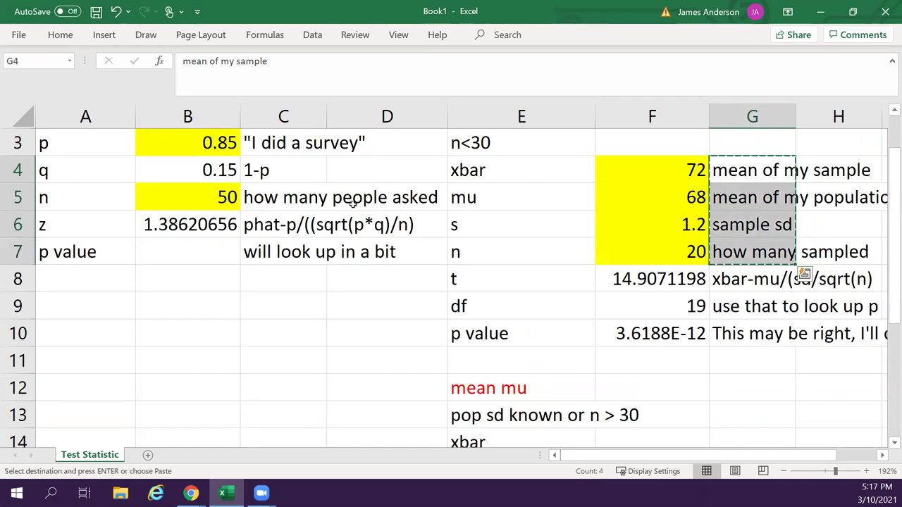
key(Down)
key(Down)
key(Down)
key(Down)
key(Down)
key(Down)
key(Down)
key(Down)
key(Down)
key(Down)
key(Down)
key(Down)
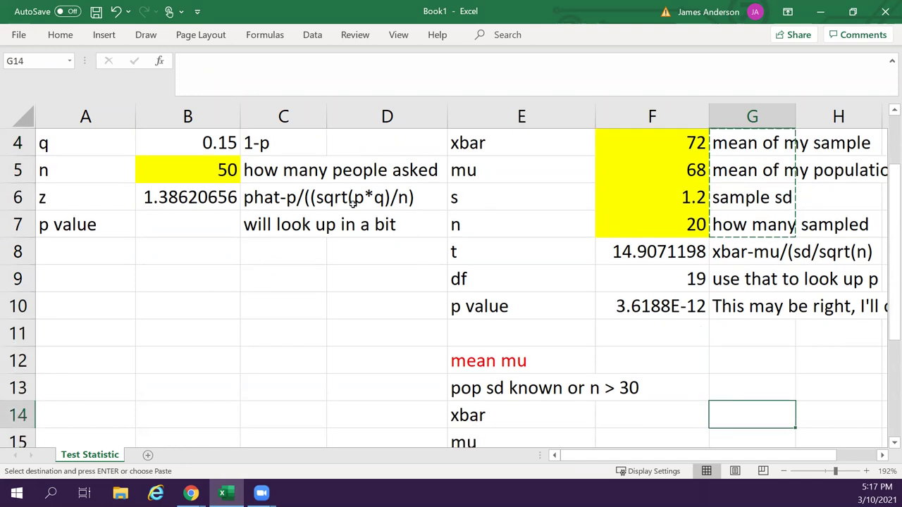
key(Up)
key(Up)
key(ctrl+v)
Replace the description beside popsd in G16 with "population sd".
key(Down)
key(Down)
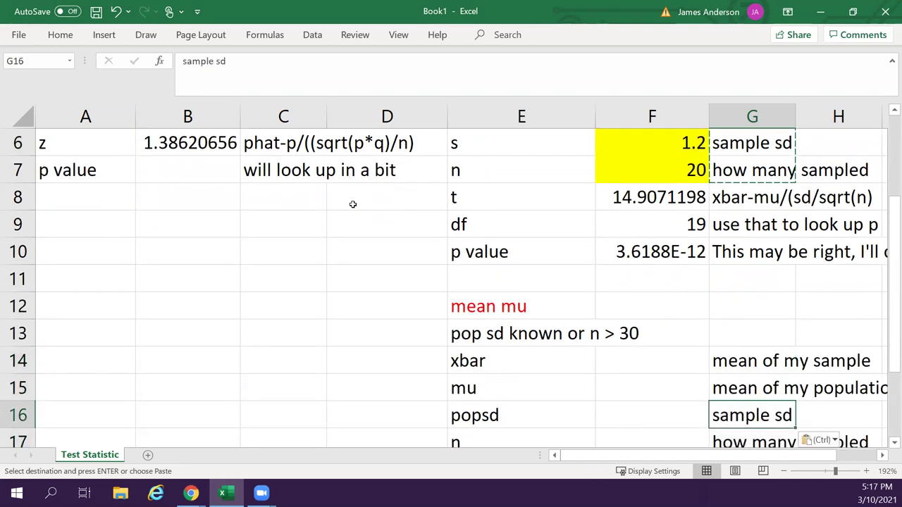
text(population sd)
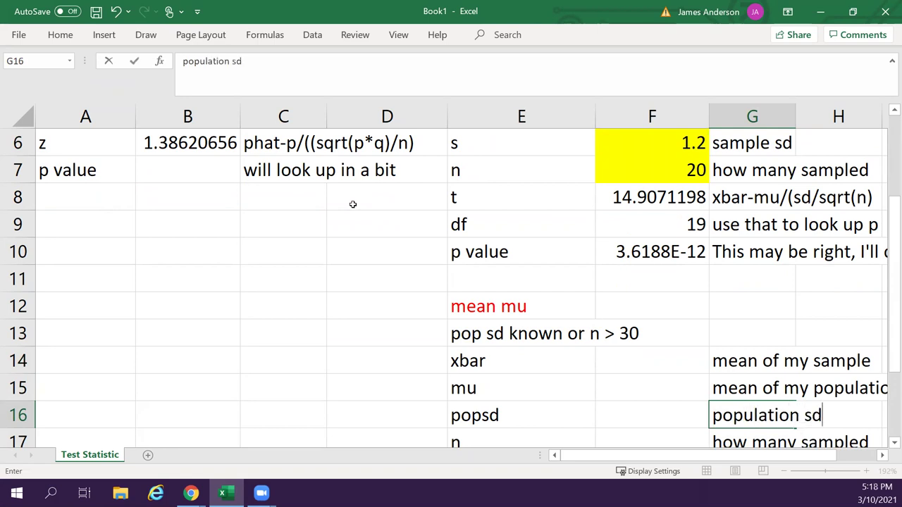
key(Return)
Label the row below n as "z" in E18.
key(Left)
key(Left)
key(Down)
text(z)
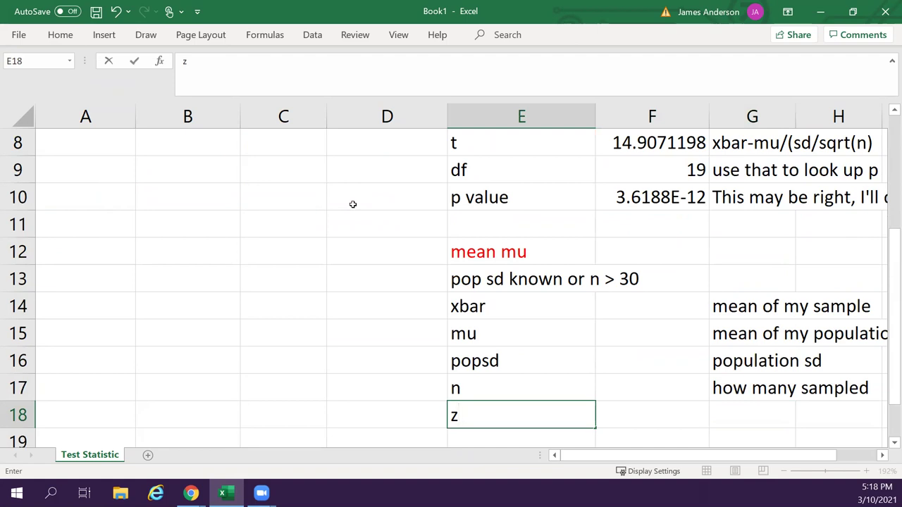
key(Right)
Review the column F entries from the new z section up to the first mean section and back.
key(Up)
key(Up)
key(Down)
key(Down)
key(Right)
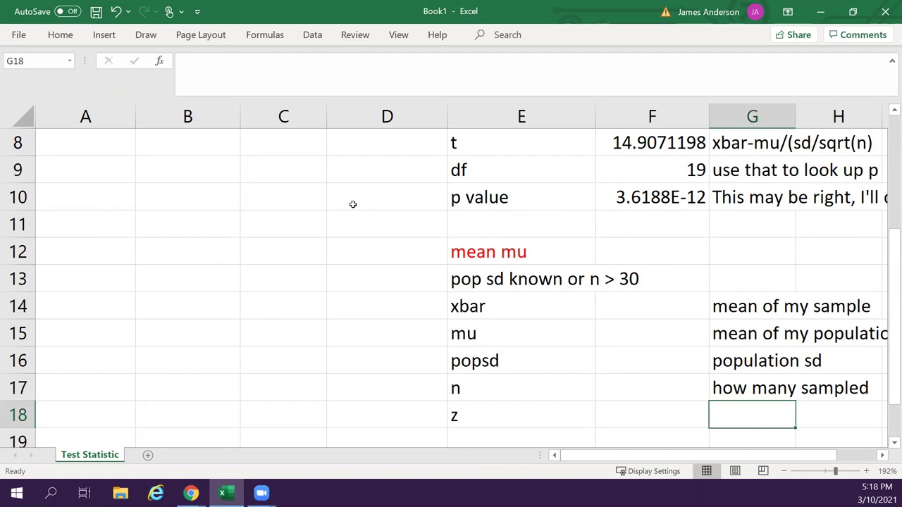
key(Left)
key(Up)
key(Up)
key(Up)
key(Up)
key(Up)
key(Up)
key(Up)
key(Up)
key(Up)
key(Up)
key(Up)
key(Up)
key(Up)
key(Up)
key(Up)
key(Up)
key(Up)
key(Down)
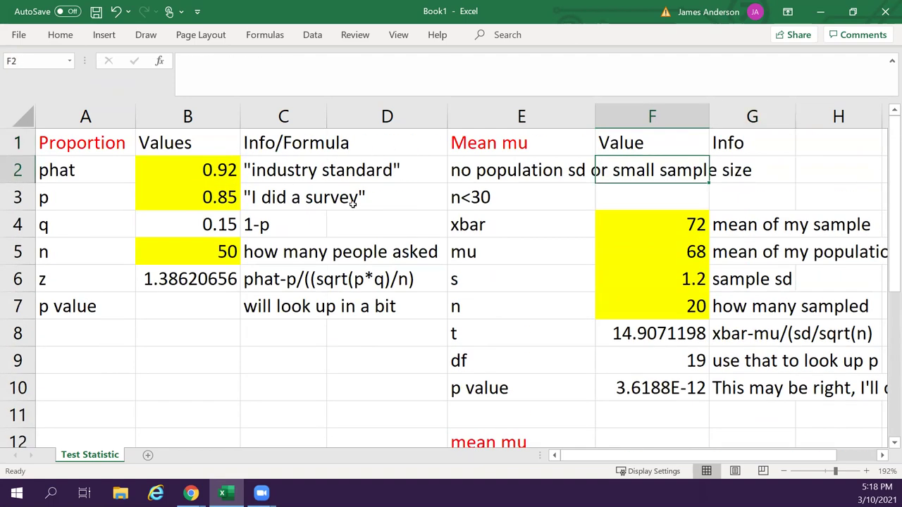
key(Down)
key(Down)
key(Down)
key(Down)
key(Down)
key(Down)
key(Down)
key(Down)
key(Down)
key(Down)
key(Down)
key(Down)
key(Down)
key(Down)
key(Down)
key(Down)
key(Down)
key(Down)
key(Down)
key(Up)
key(Up)
key(Up)
key(Up)
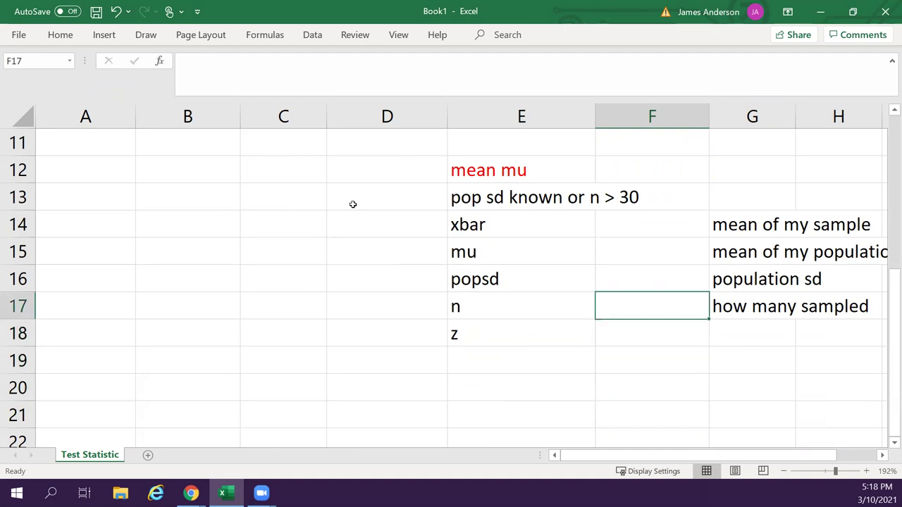
Enter 65 as mu in F15 and 67 as xbar in F14.
key(Up)
key(Up)
key(Up)
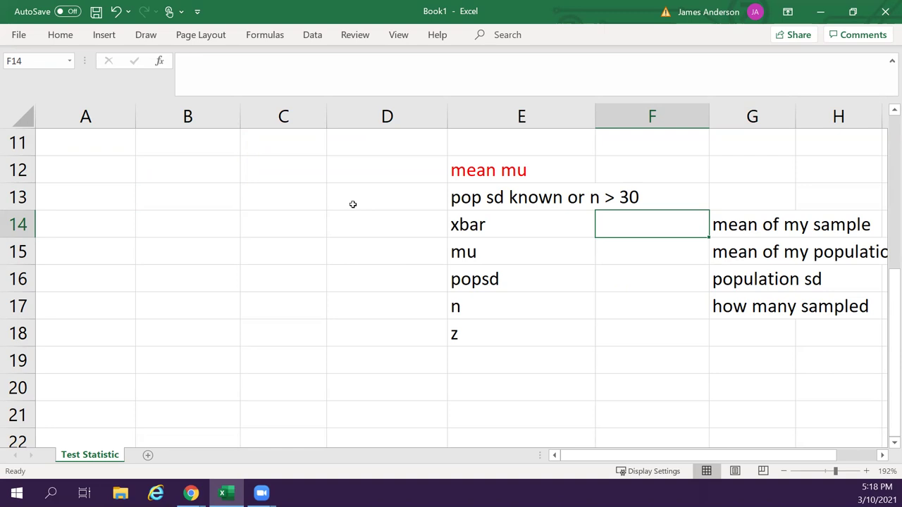
key(Return)
text(65)
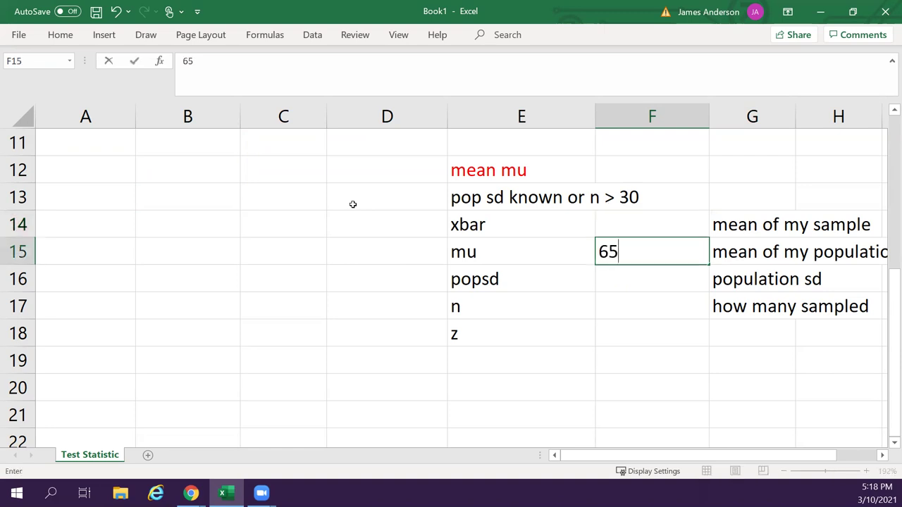
key(Up)
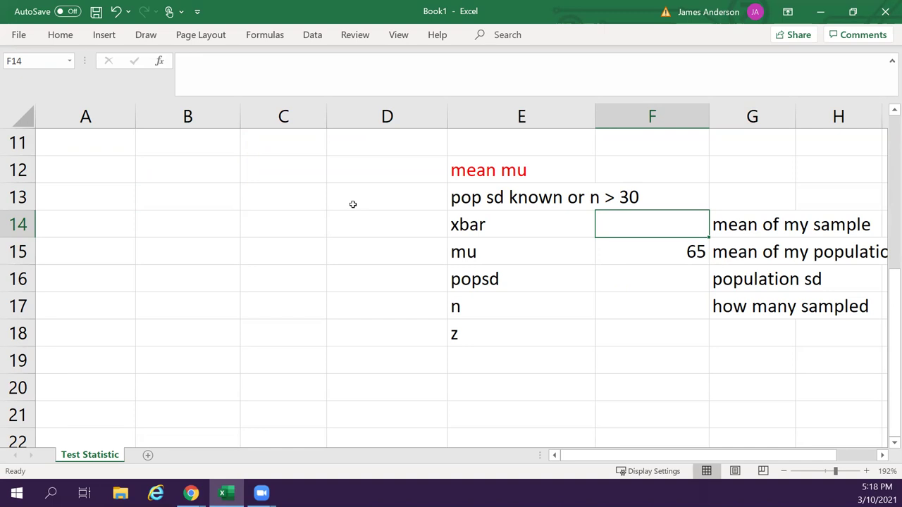
text(67)
key(Return)
Enter 2000 as n in F17 and .5 as popsd in F16.
key(Down)
key(Down)
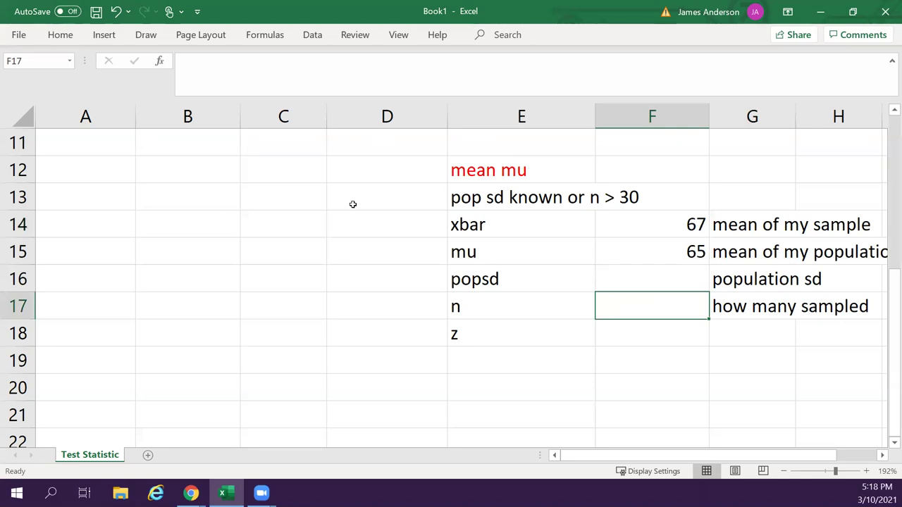
text(2000)
key(Return)
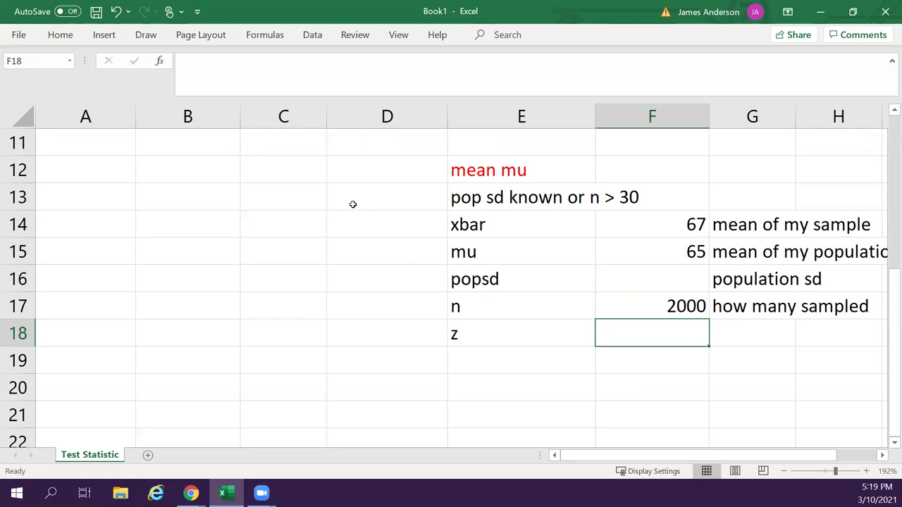
key(Up)
key(Up)
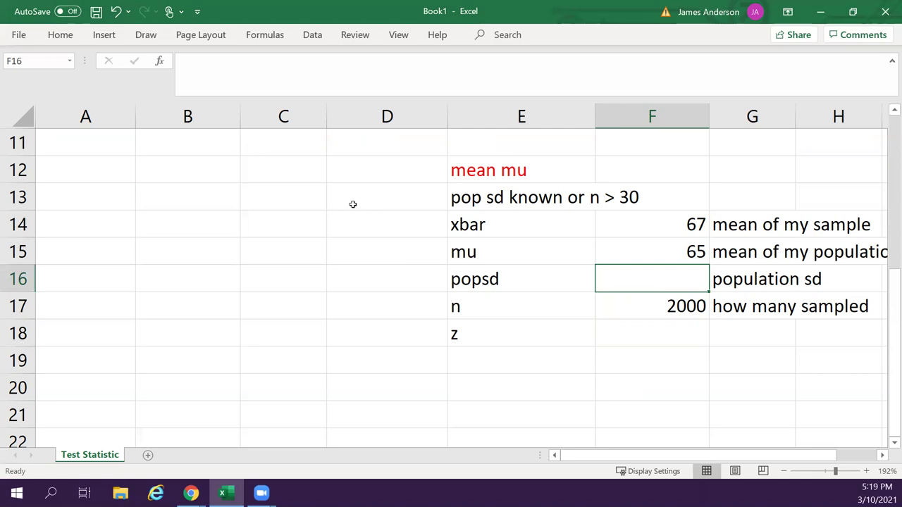
text(.5)
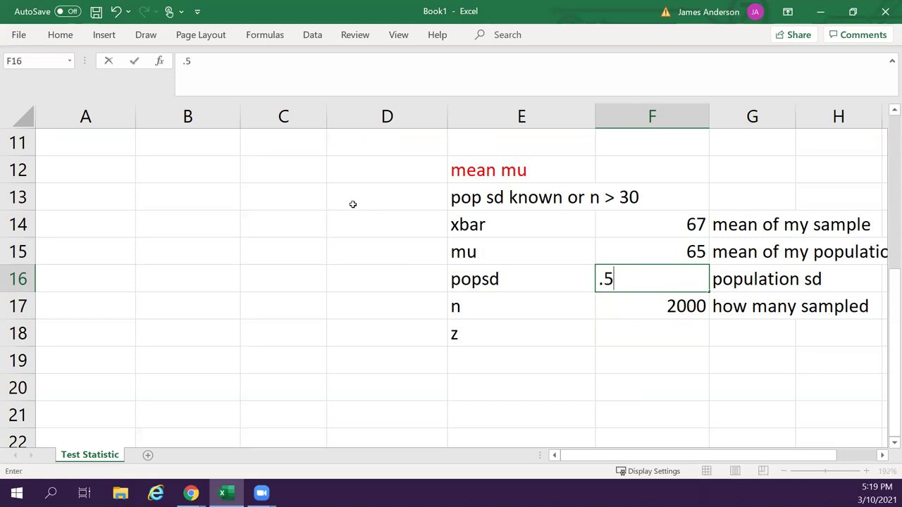
key(Return)
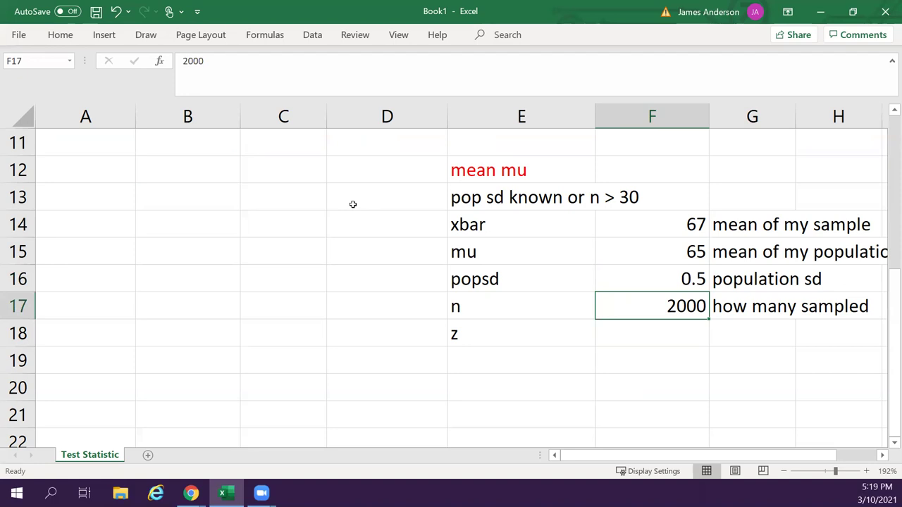
Enter the formula note "xbar-mu/popsd/sqrt(n)" in G18 for the z row.
key(Down)
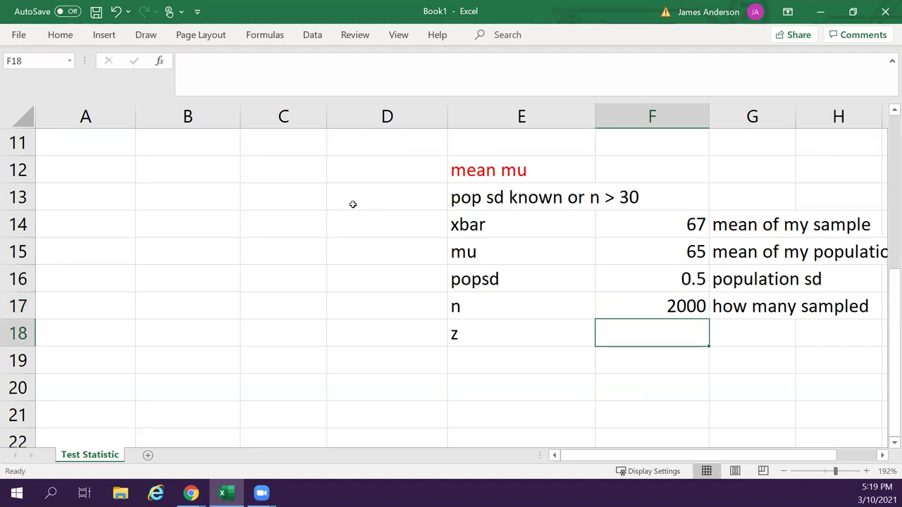
key(Right)
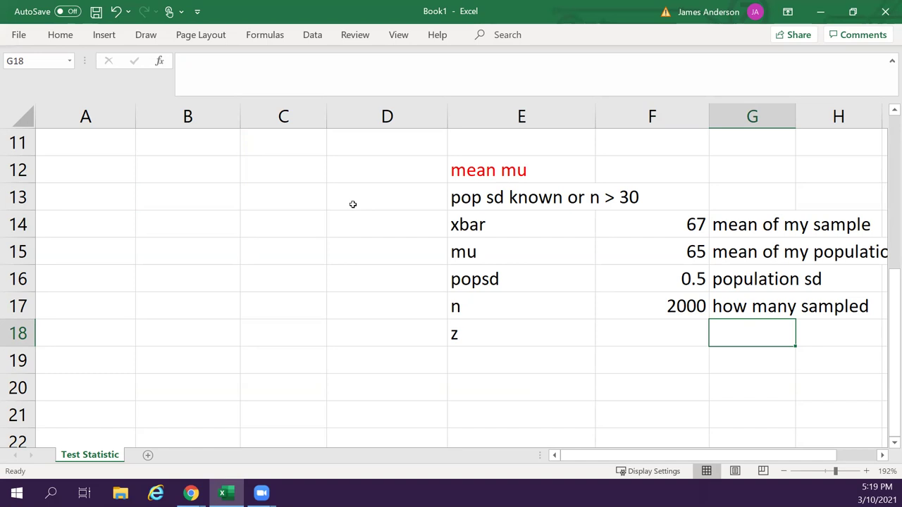
text(xbar-)
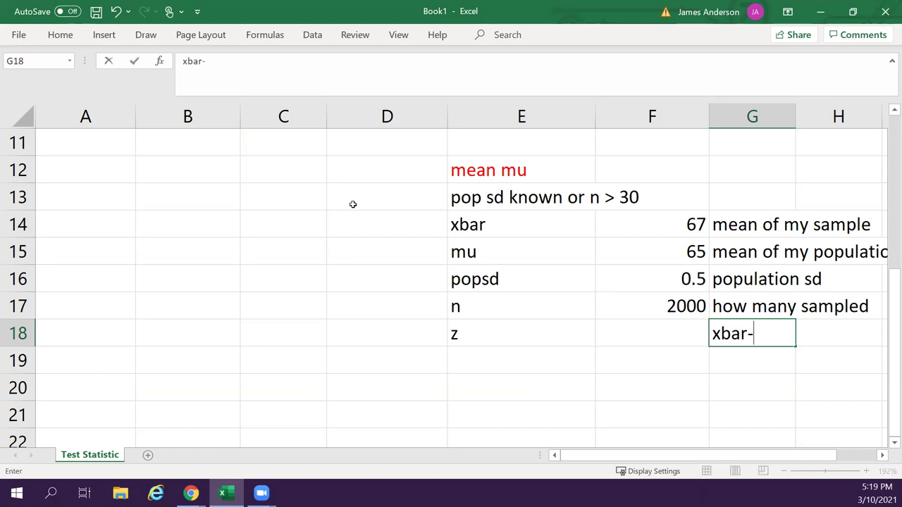
text(mu/popsd)
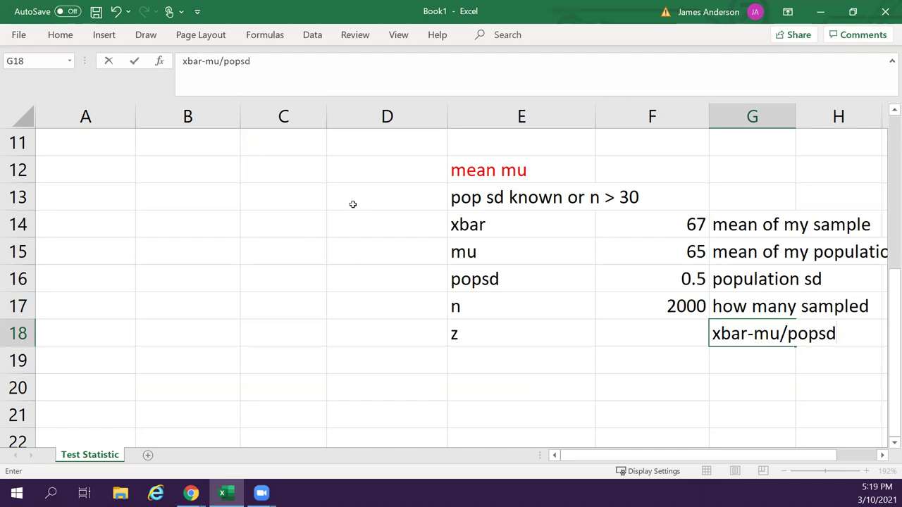
text(/sqrt(n))
key(Return)
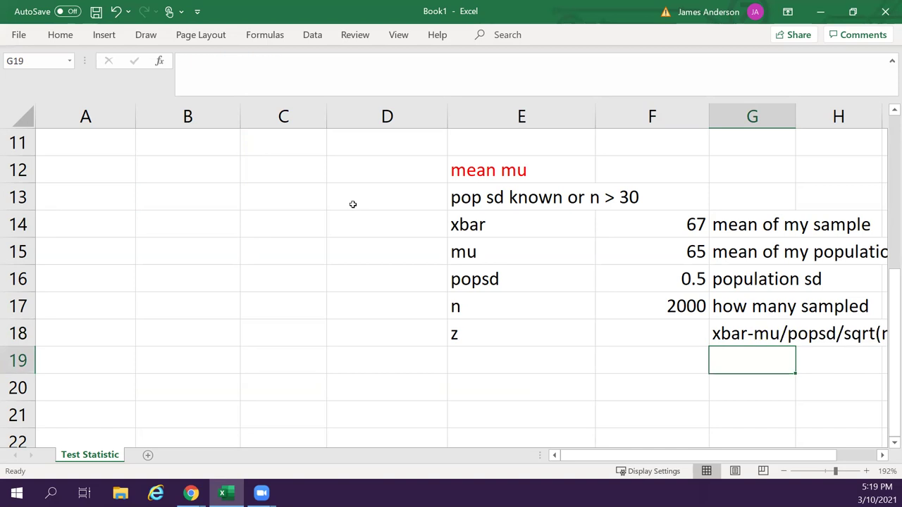
Copy the t statistic formula from F8 of the first mean section into F18 as the z formula.
key(Left)
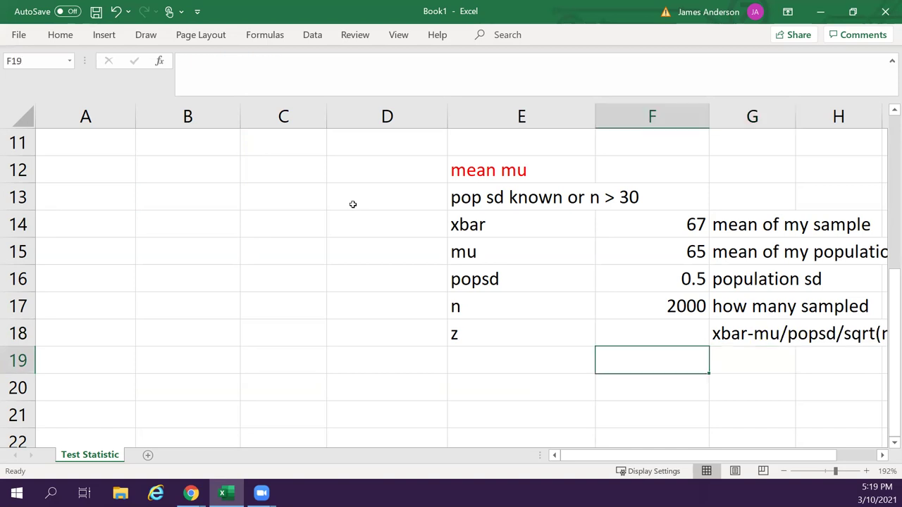
key(Up)
key(Up)
key(ctrl+Up)
key(ctrl+Up)
key(ctrl+Up)
key(ctrl+Up)
key(Down)
key(Down)
key(Down)
key(Down)
key(Down)
key(Down)
key(Down)
key(Down)
key(Down)
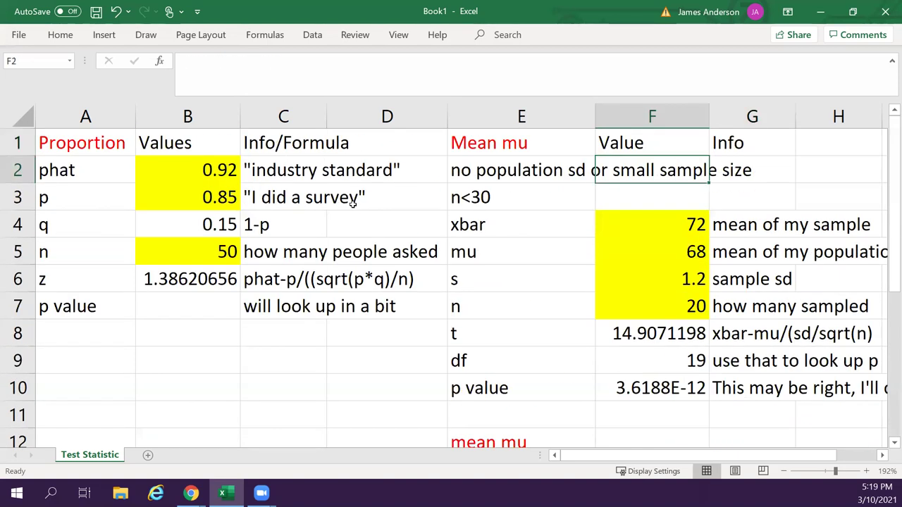
key(Up)
key(Up)
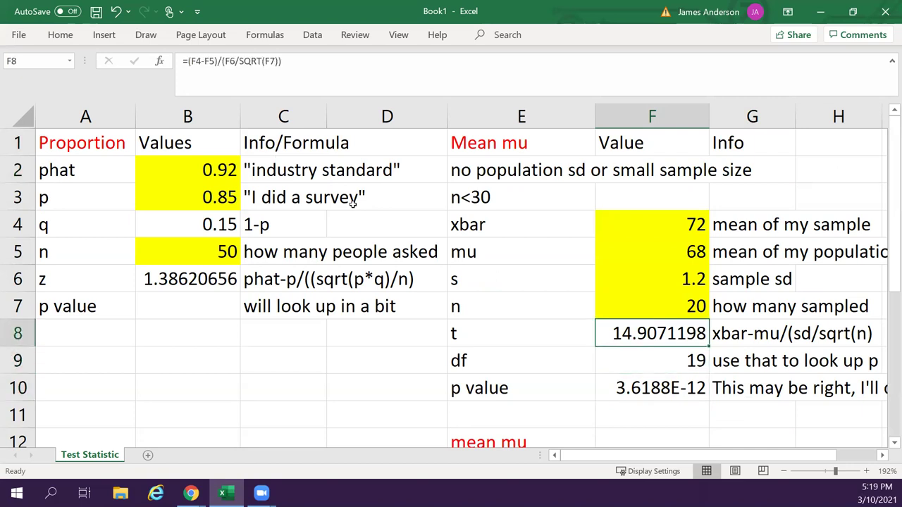
key(ctrl+c)
key(Down)
key(Down)
key(Down)
key(Down)
key(Down)
key(Down)
key(Down)
key(Down)
key(Down)
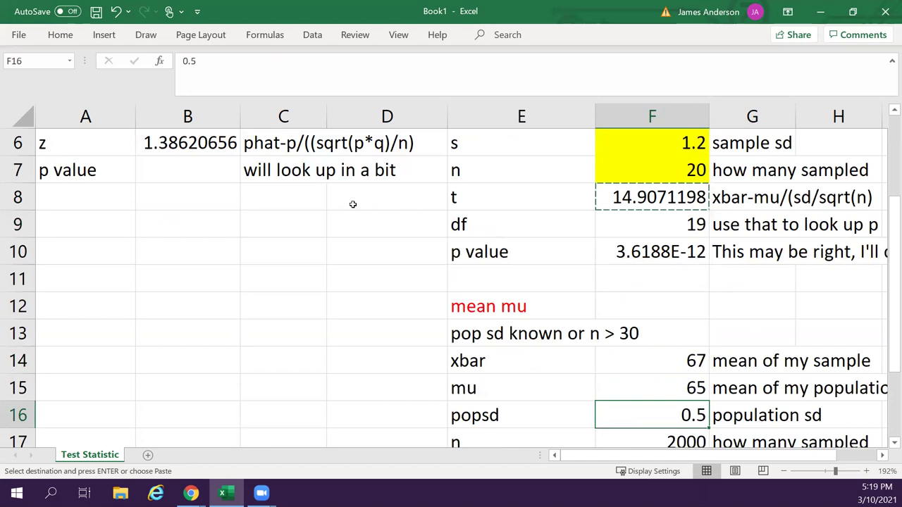
key(Down)
key(ctrl+v)
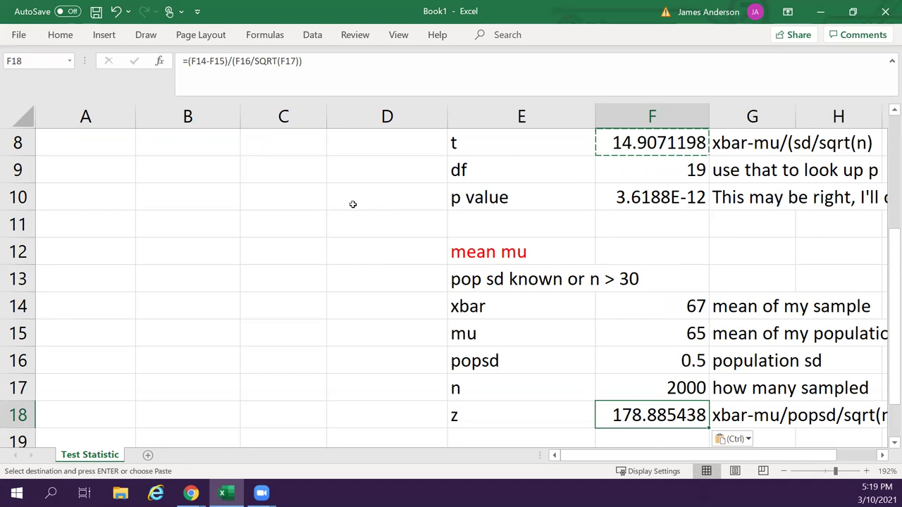
key(Return)
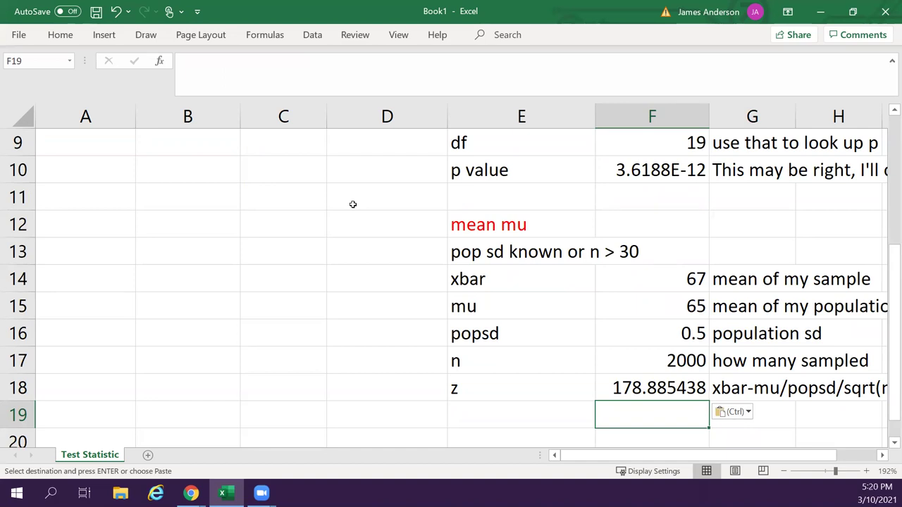
Set n in F17 of the z section to 200.
key(Up)
key(Up)
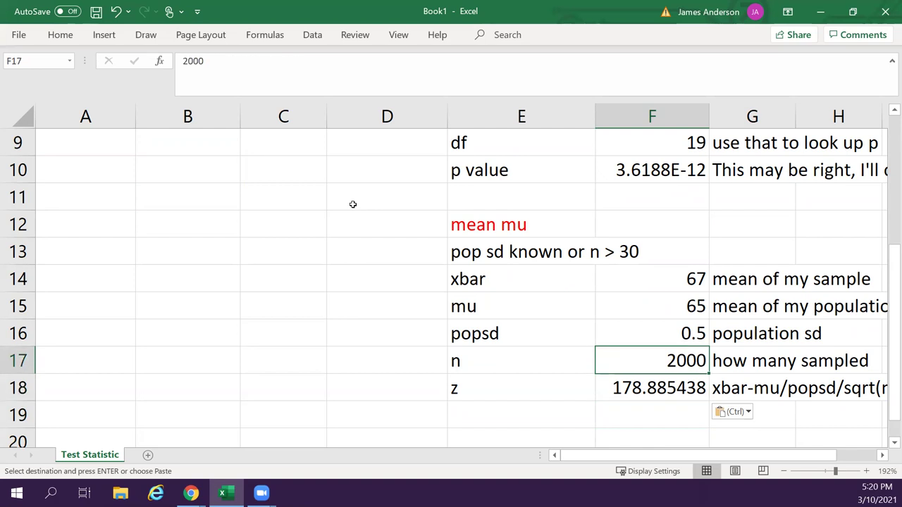
key(F2)
key(BackSpace)
key(Return)
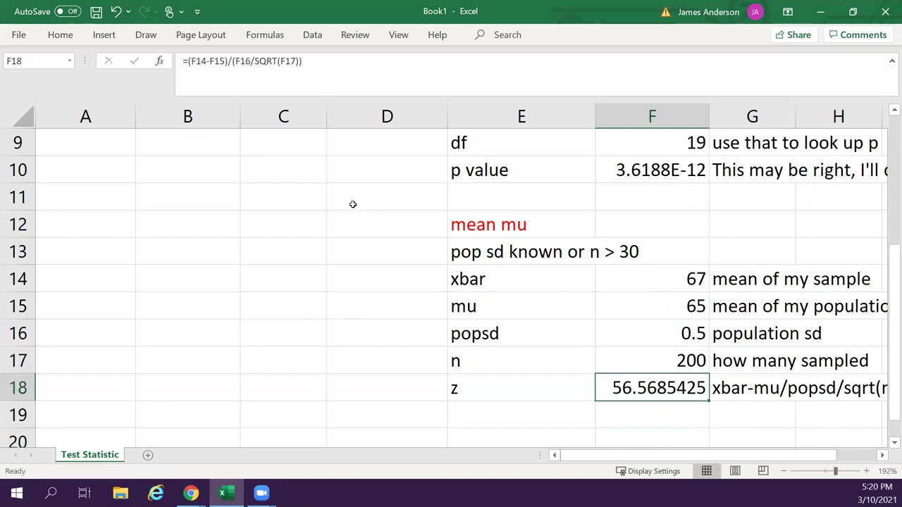
Set the population standard deviation in F16 to 2.
key(Up)
key(Up)
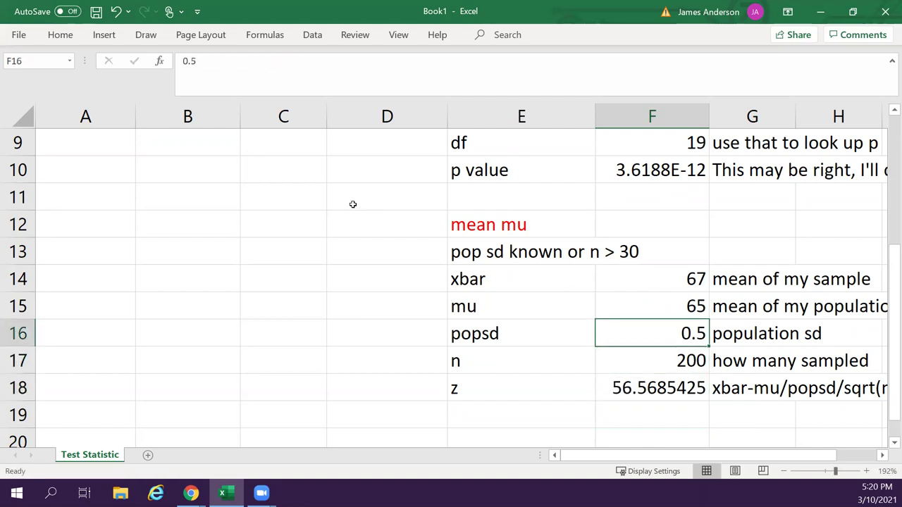
text(2)
key(Return)
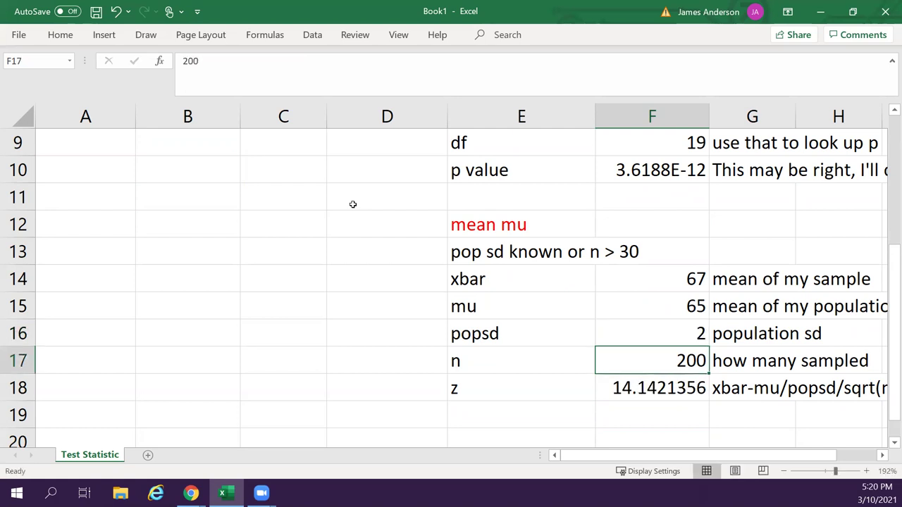
Set the sample size n in F17 to 2000.
key(F2)
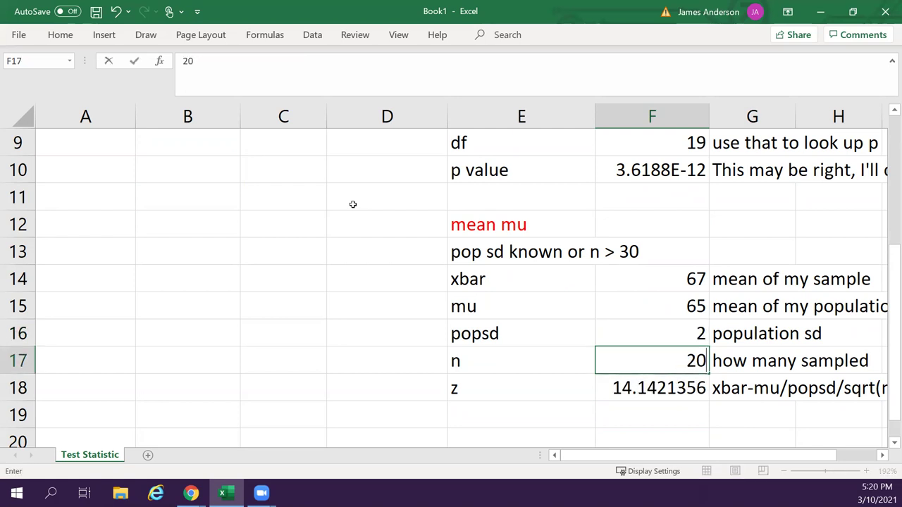
text(0)
key(Return)
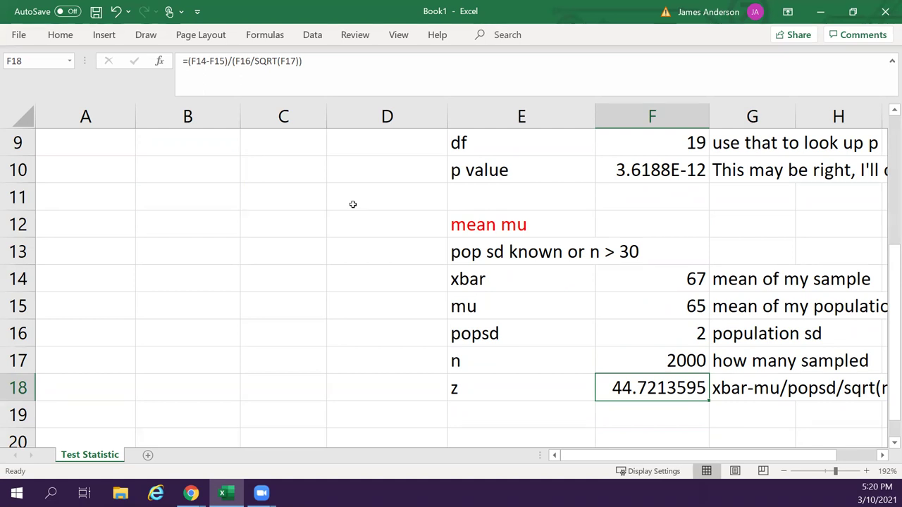
Set mu in F15 to 66.9.
key(Up)
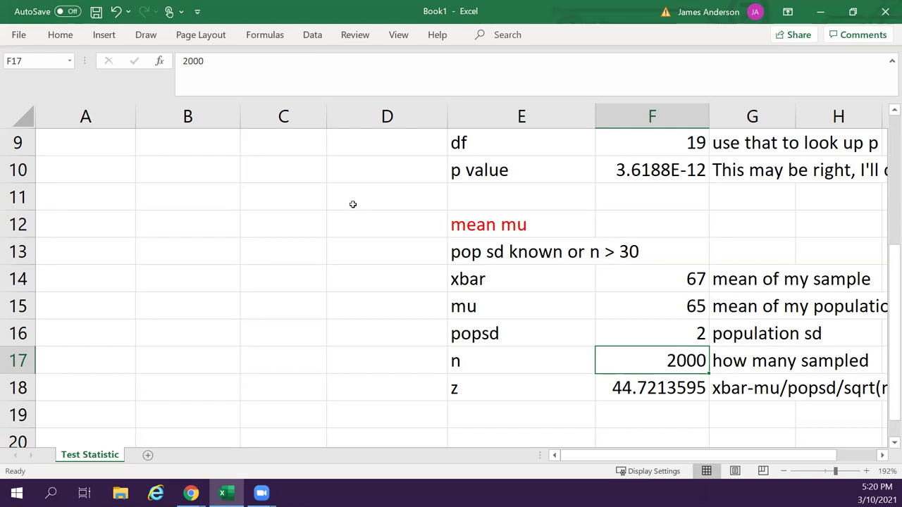
key(Up)
key(Up)
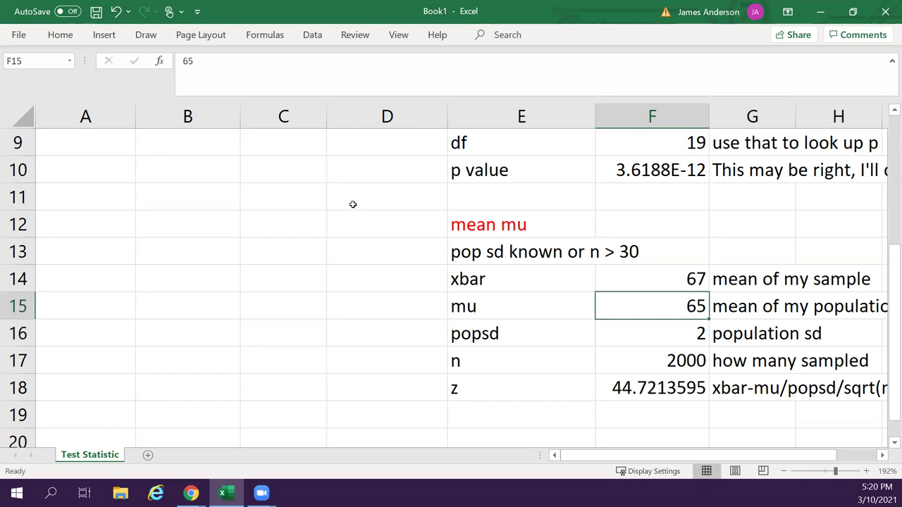
text(66)
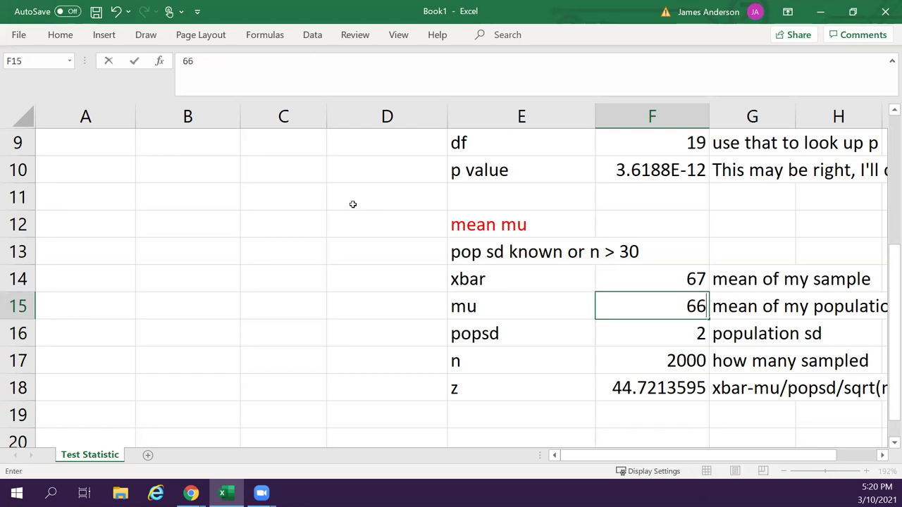
text(.9)
key(Return)
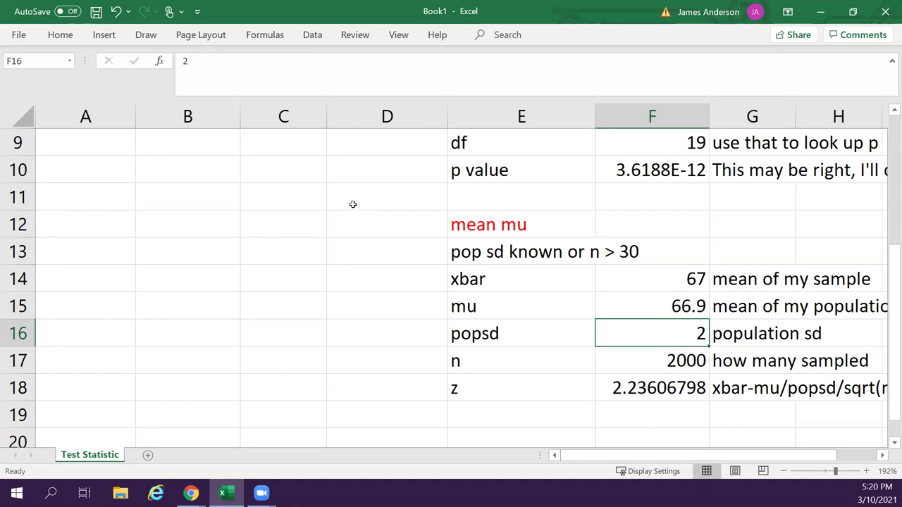
Set the sample size n in F17 to 2500.
key(Down)
text(25)
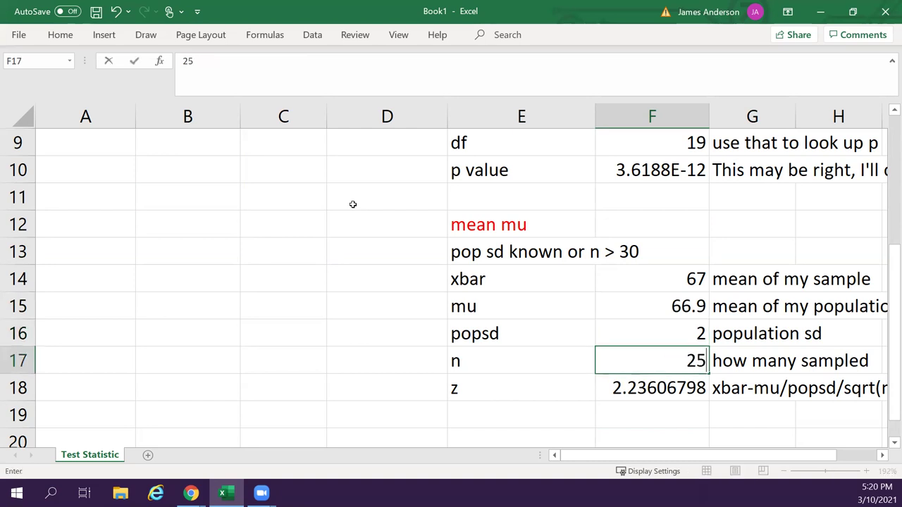
text(00)
key(ctrl+Return)
key(Down)
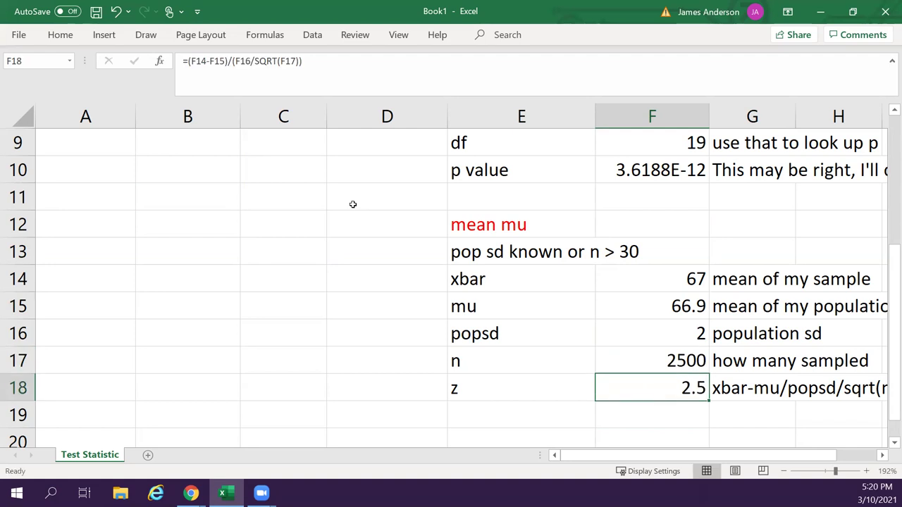
Copy the T.DIST p value formula from F10 into F19 below the z value.
key(Up)
key(Up)
key(Up)
key(Up)
key(Up)
key(Up)
key(Up)
key(Up)
key(Up)
key(Down)
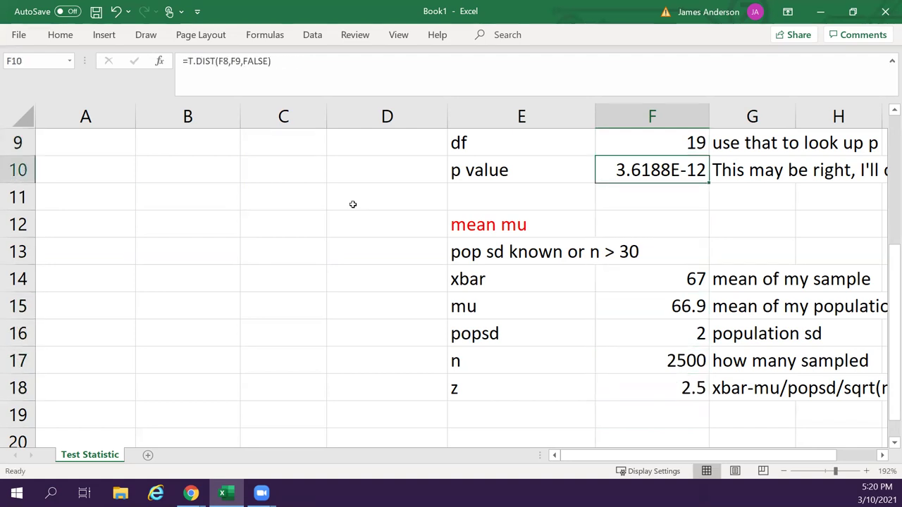
key(ctrl+c)
key(Down)
key(Down)
key(Down)
key(Down)
key(Down)
key(Down)
key(Down)
key(Down)
key(Down)
key(ctrl+v)
Enter the label "p value" in E19.
key(Left)
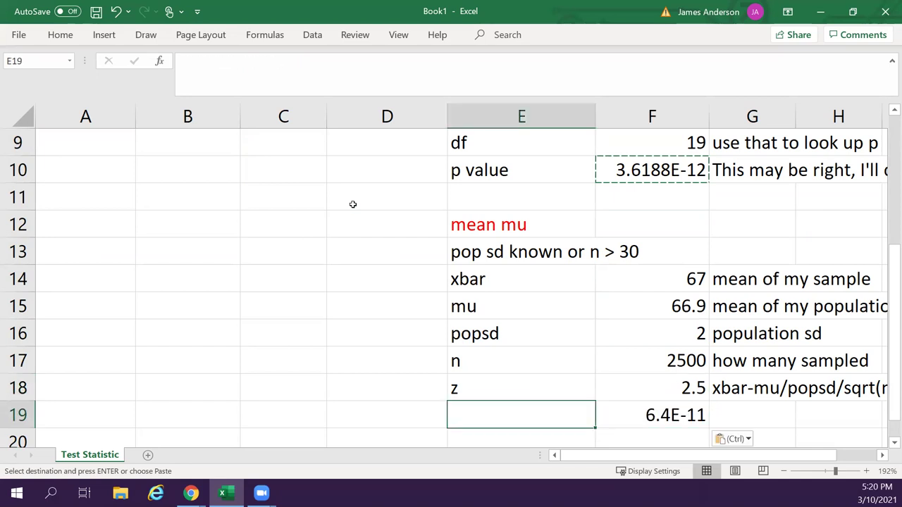
text(p value)
key(Return)
key(Up)
key(Right)
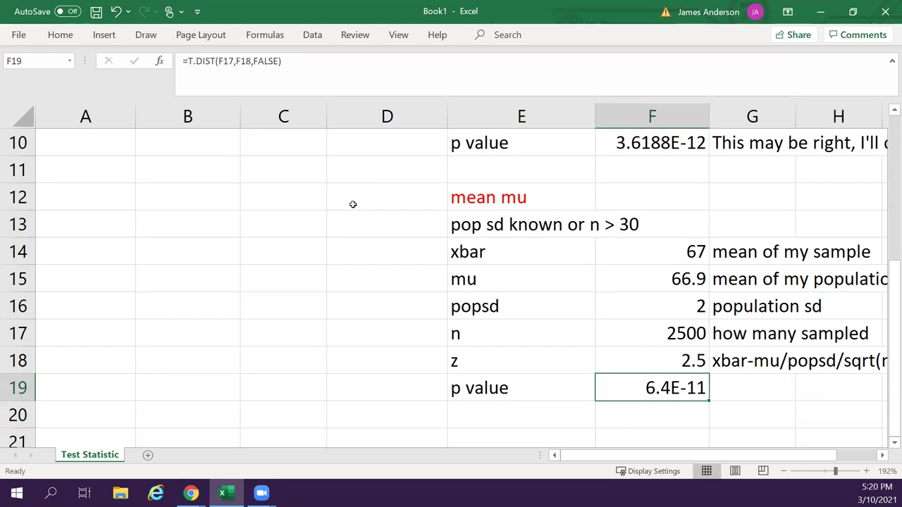
key(F2)
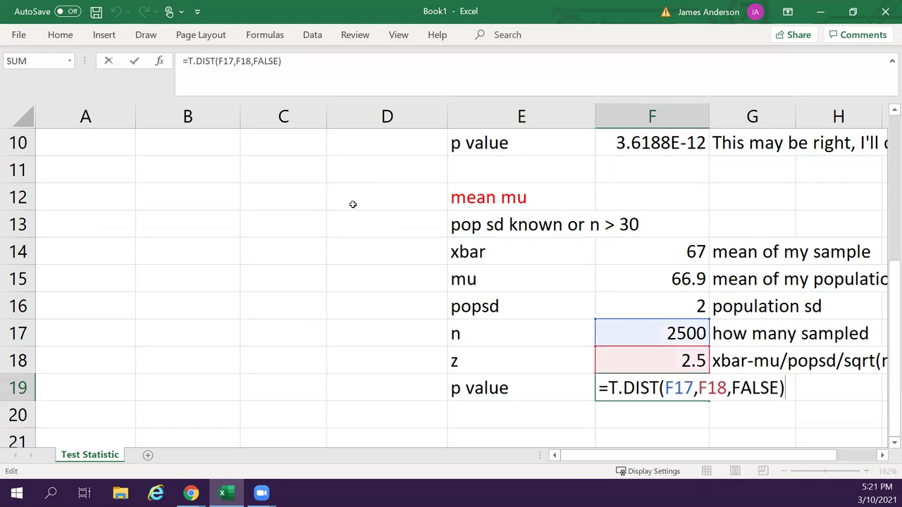
key(BackSpace)
key(BackSpace)
key(BackSpace)
key(BackSpace)
key(BackSpace)
key(BackSpace)
key(BackSpace)
key(BackSpace)
key(BackSpace)
key(Escape)
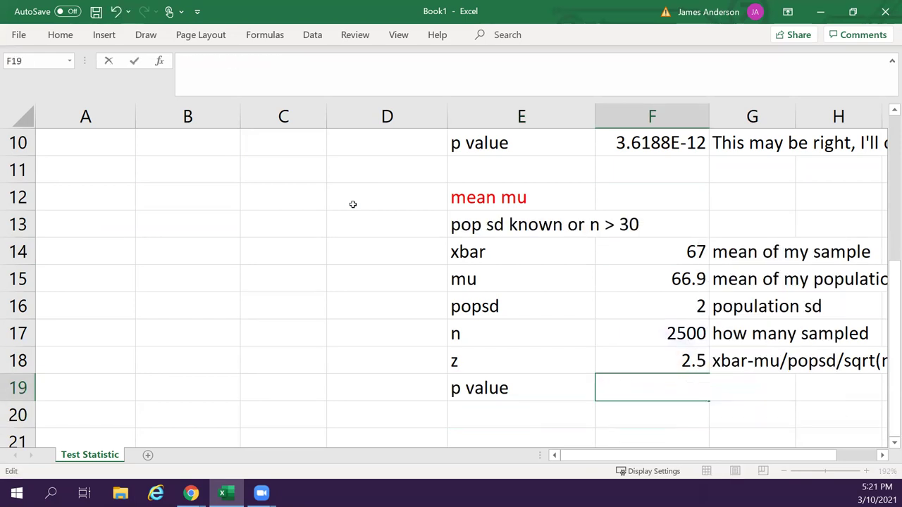
Delete the copied formula in F19 and the p value label in E19.
key(Left)
key(Right)
key(Delete)
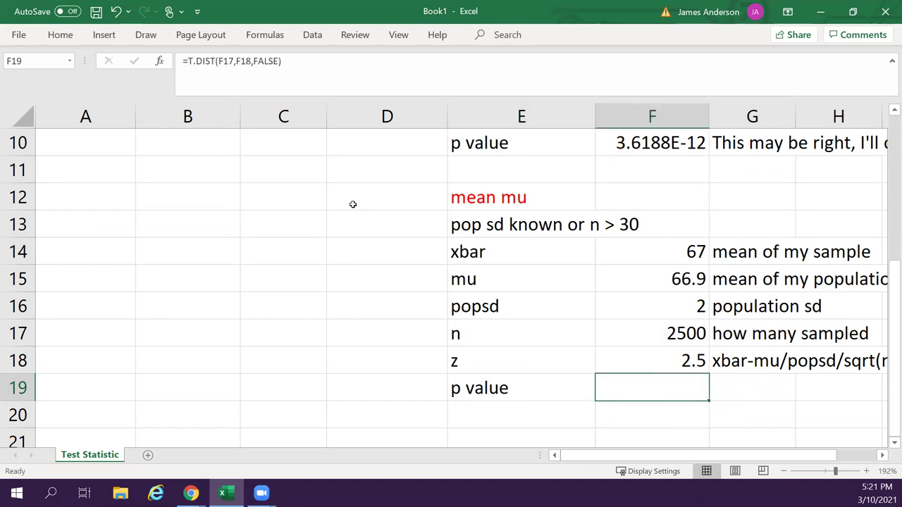
key(Left)
key(Delete)
key(Right)
Undo the row 19 changes together with the latest changes to n and mu.
key(Up)
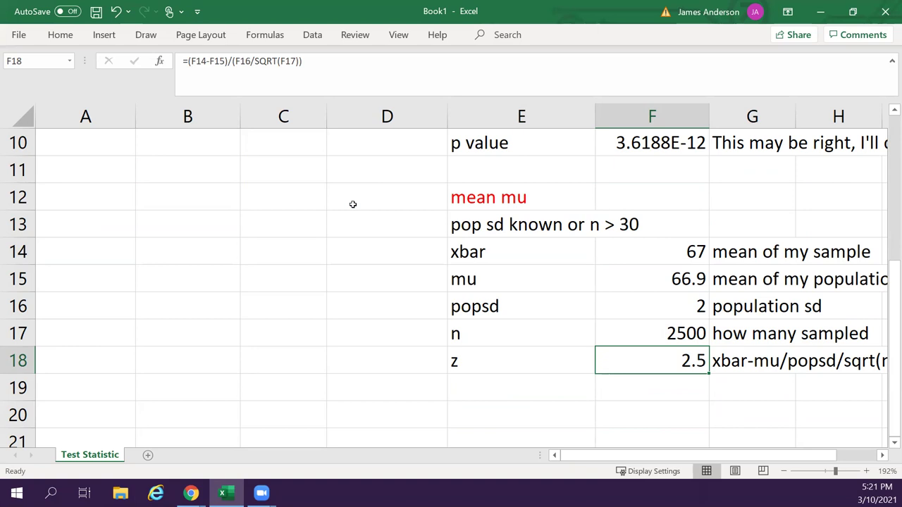
key(Up)
key(Up)
key(Up)
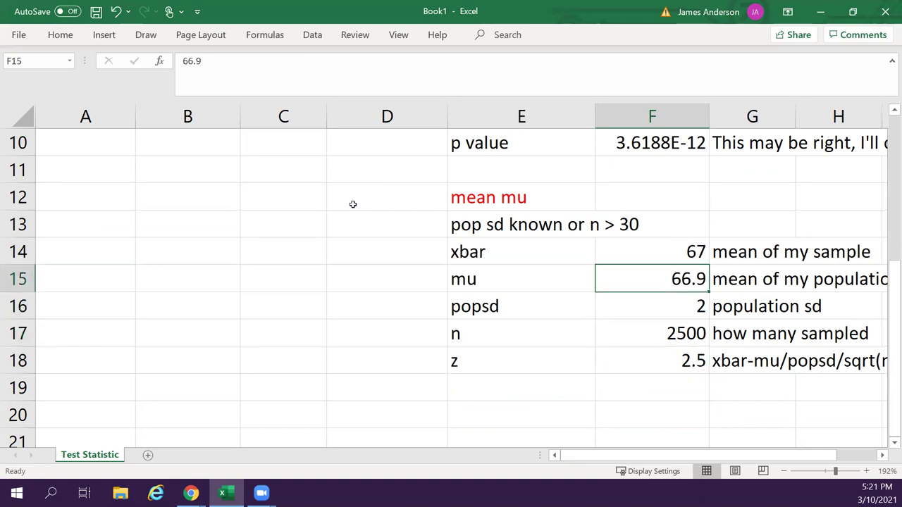
key(Up)
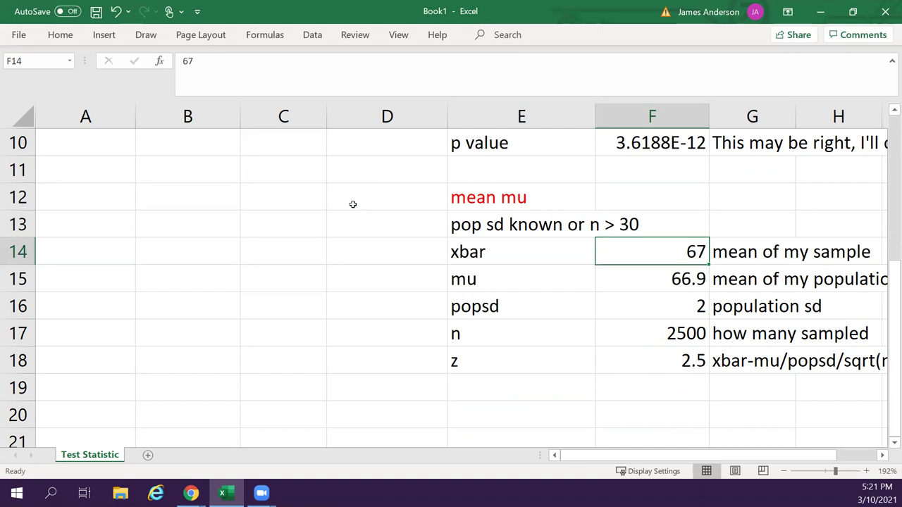
key(Down)
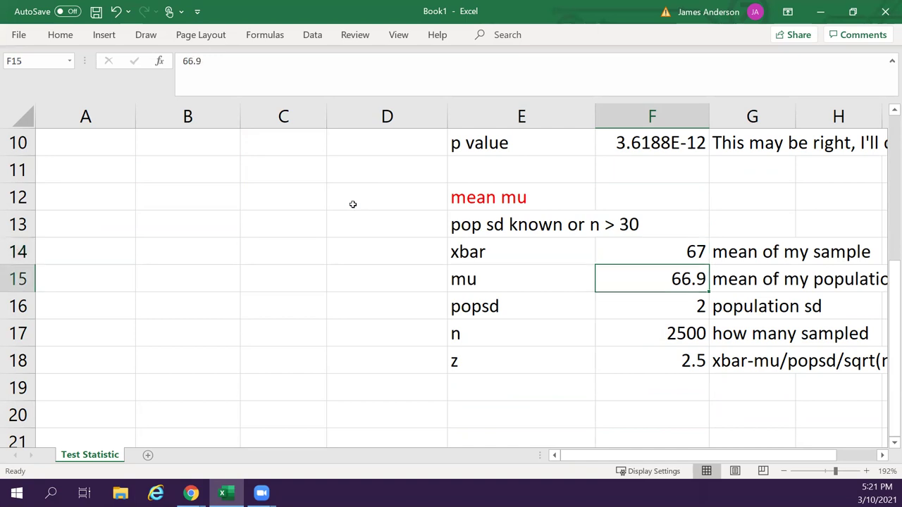
key(ctrl+z)
key(ctrl+z)
key(ctrl+z)
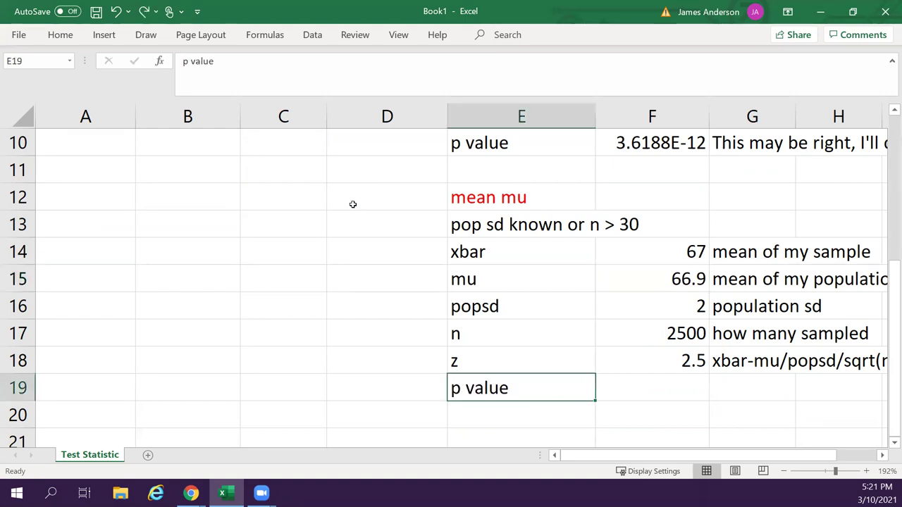
key(ctrl+z)
key(ctrl+z)
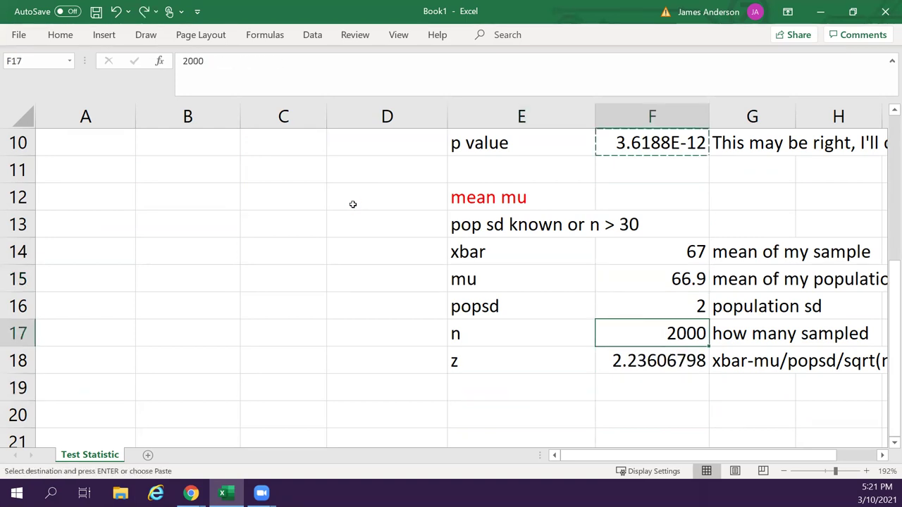
Set the sample mean xbar in F14 to 65.1.
key(Up)
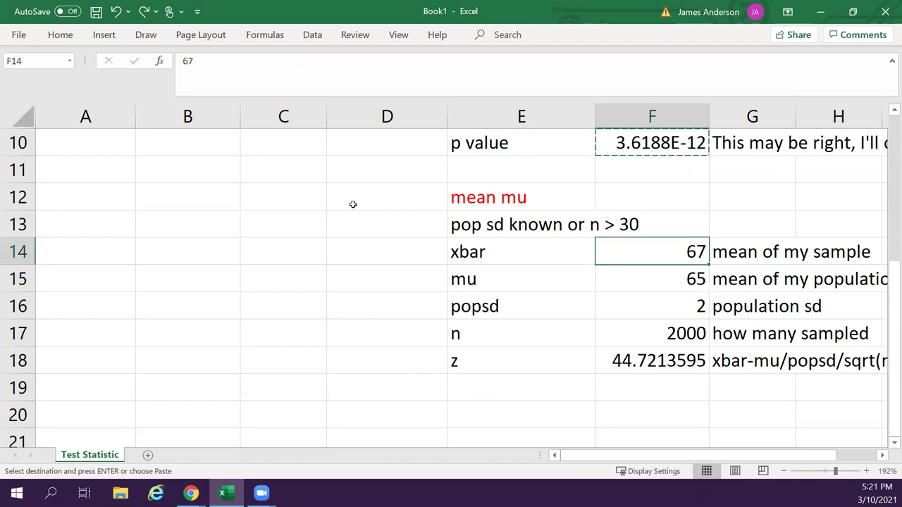
text(65.1)
key(Return)
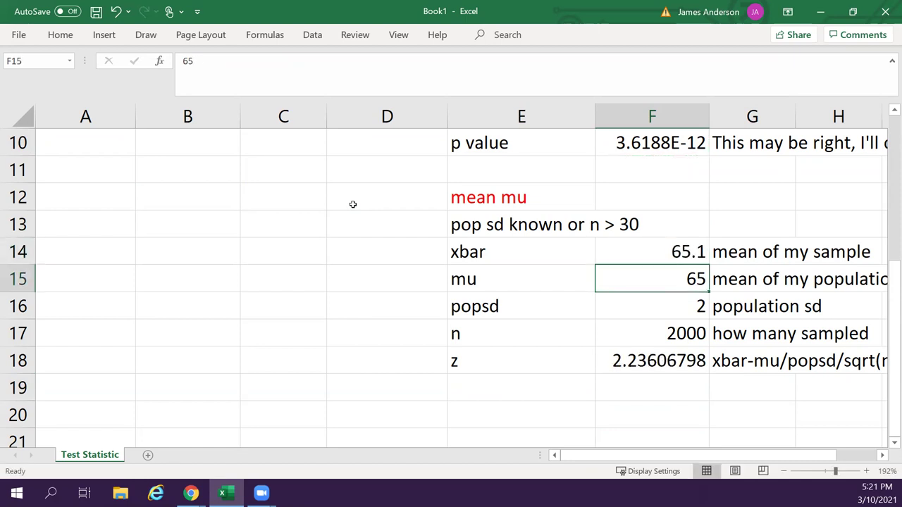
Set n in F17 to 2200.
key(Down)
key(Down)
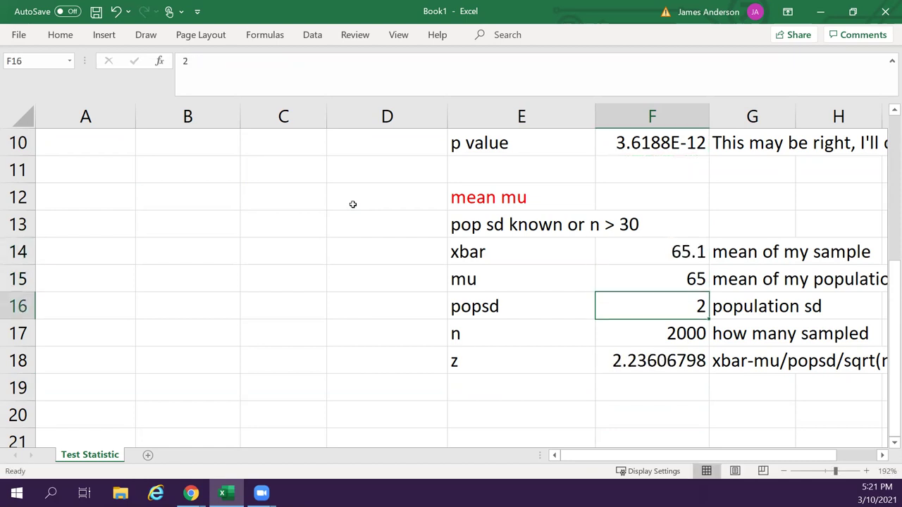
key(Down)
key(Up)
text(2200)
key(Return)
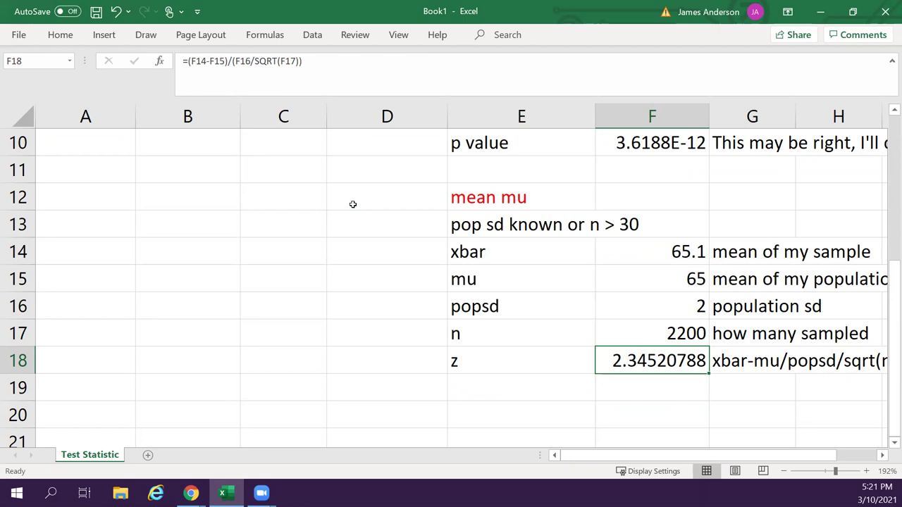
Set the sample size n in F17 to 2500.
key(Up)
text(2500)
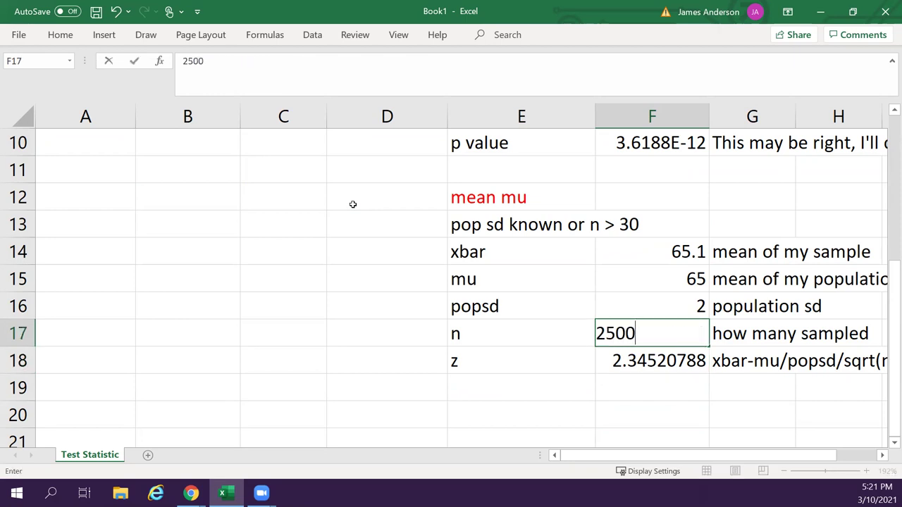
key(Return)
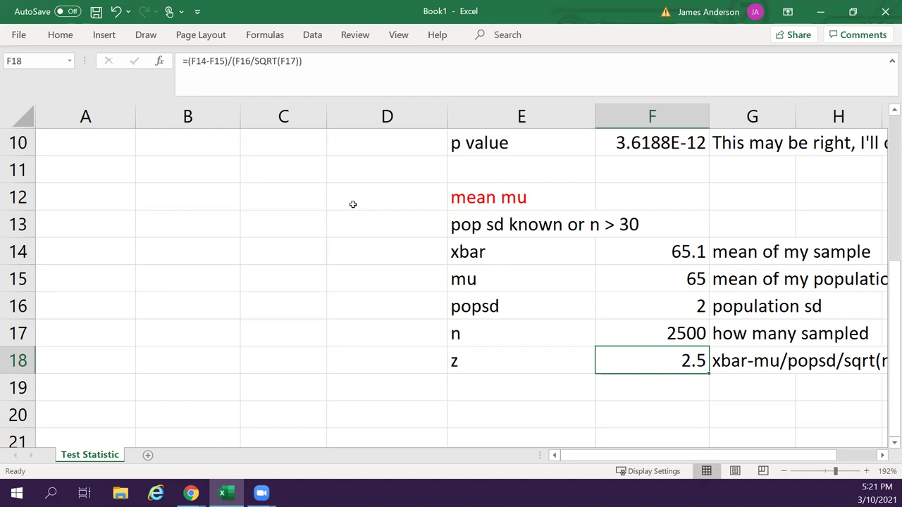
Enter the section heading x^2 in A10 and the condition normal distribution in A11.
key(Up)
key(Up)
key(Up)
key(Up)
key(Up)
key(Left)
key(Left)
key(Up)
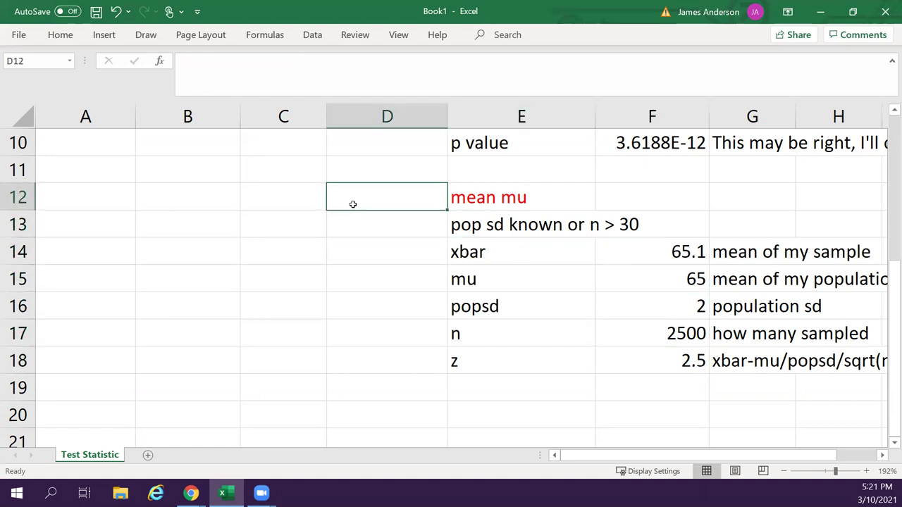
key(Right)
key(Left)
key(Left)
key(Left)
key(Left)
key(Up)
key(Up)
key(Up)
key(Up)
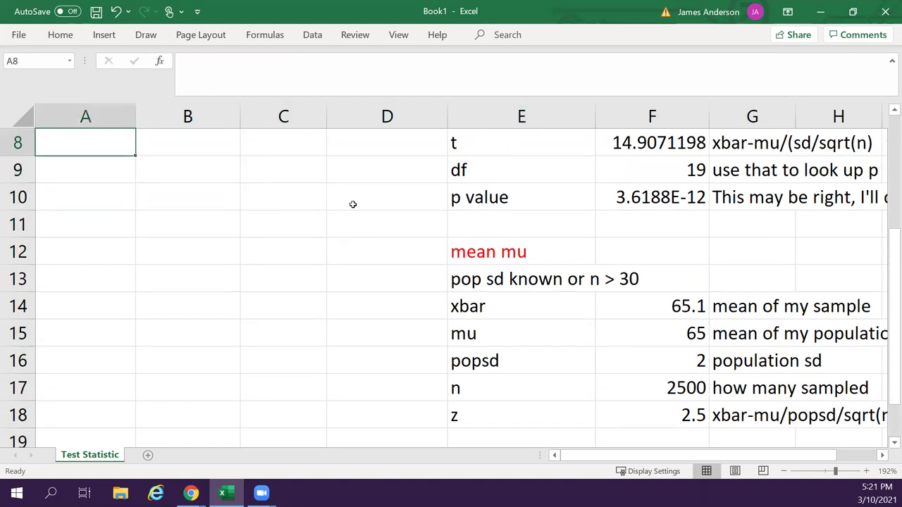
key(Up)
key(Down)
key(Down)
key(Down)
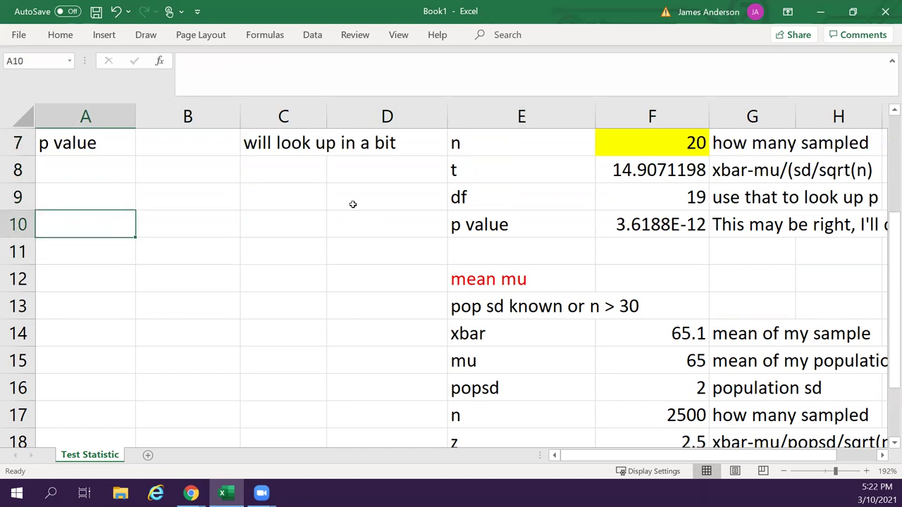
text(x^)
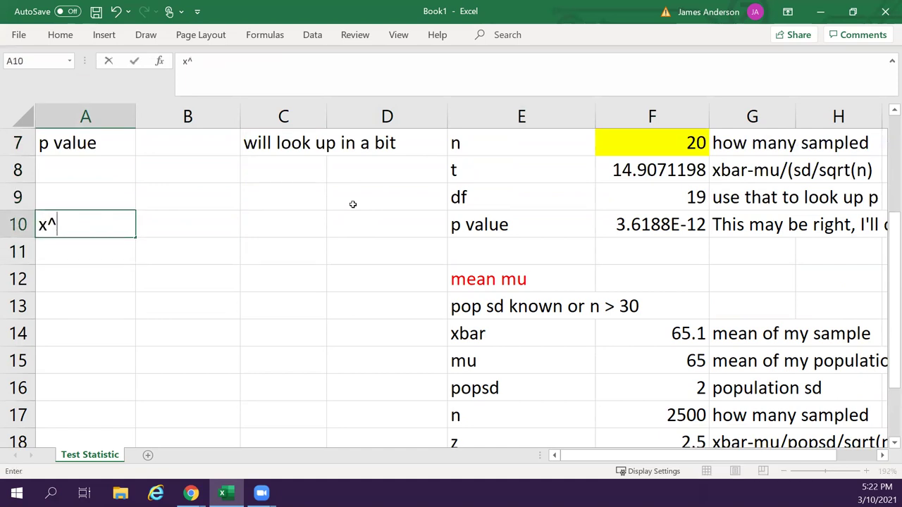
text(2)
key(Return)
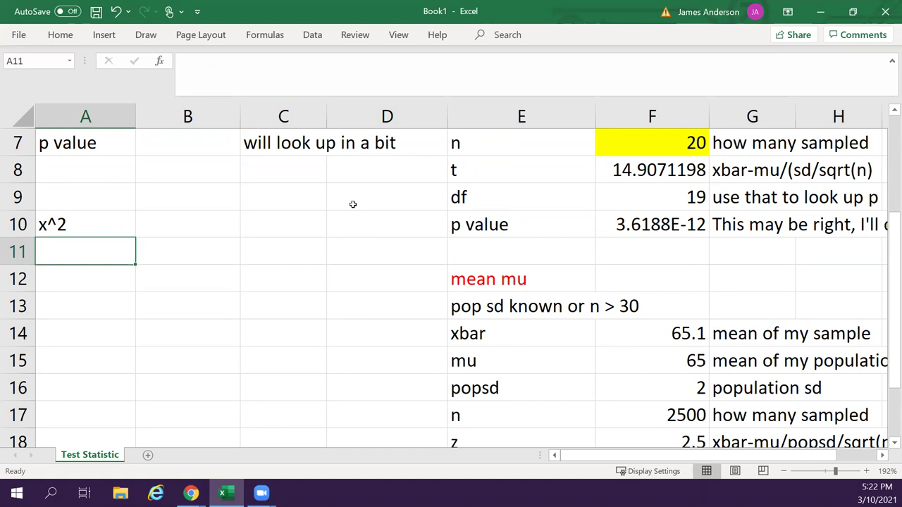
text(normal distri)
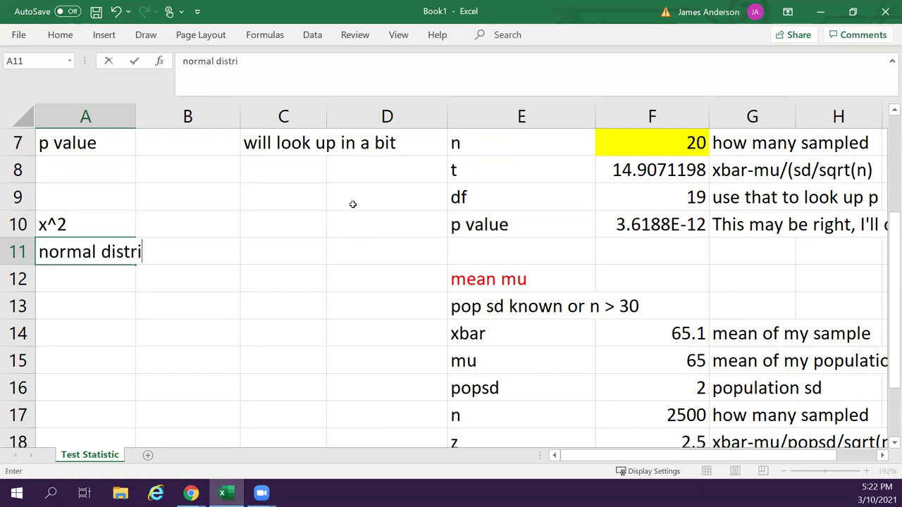
text(bution)
key(Return)
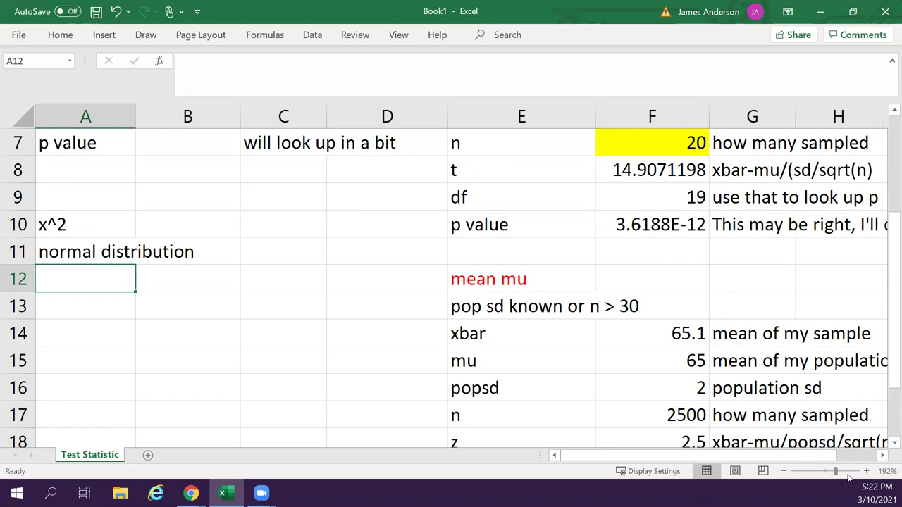
Make the font of the x^2 heading in A10 red.
click(103, 244)
click(70, 226)
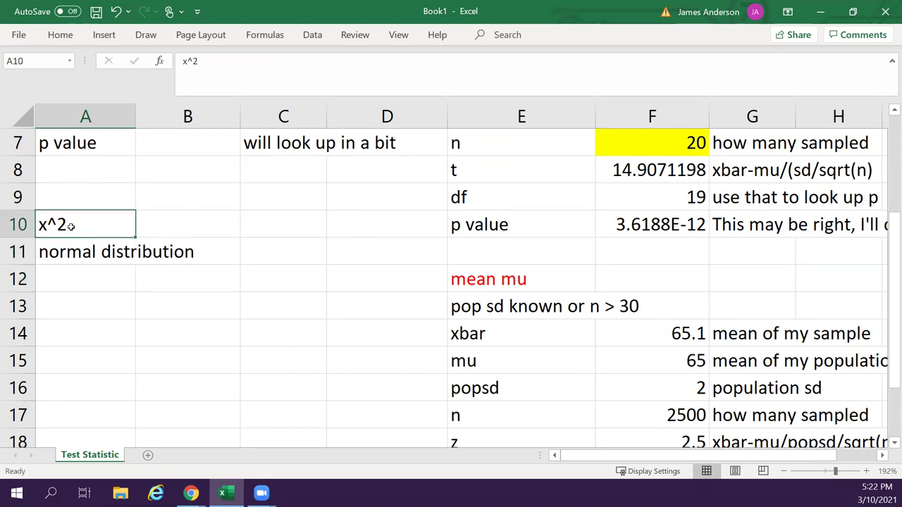
click(62, 35)
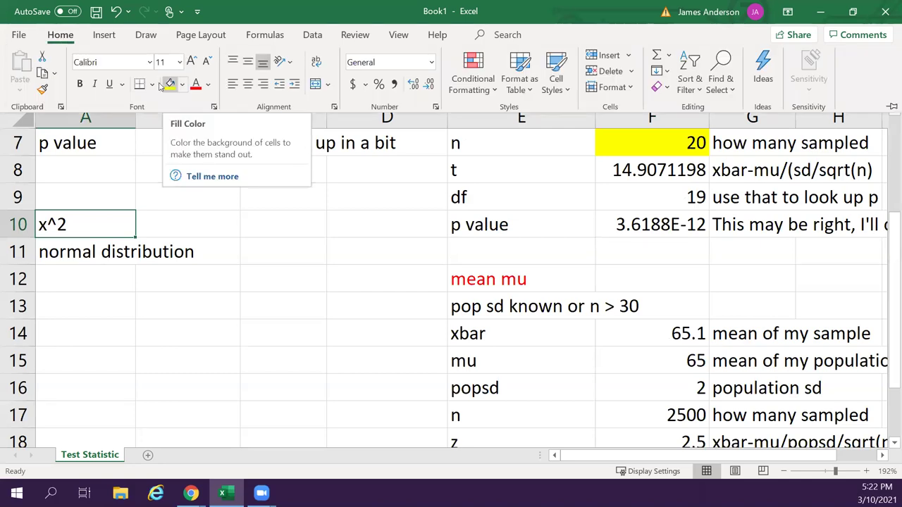
click(196, 84)
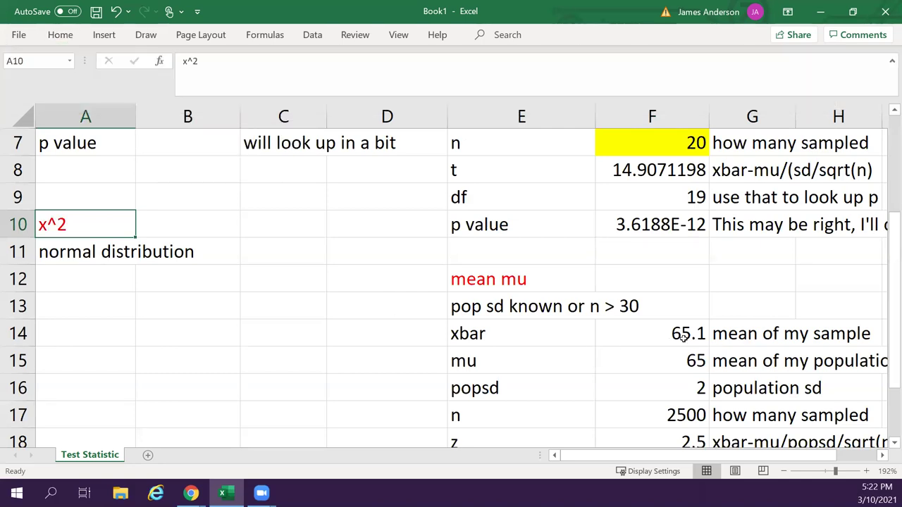
Fill the mean z input cells F14:F17 with yellow.
drag(683, 336, 680, 417)
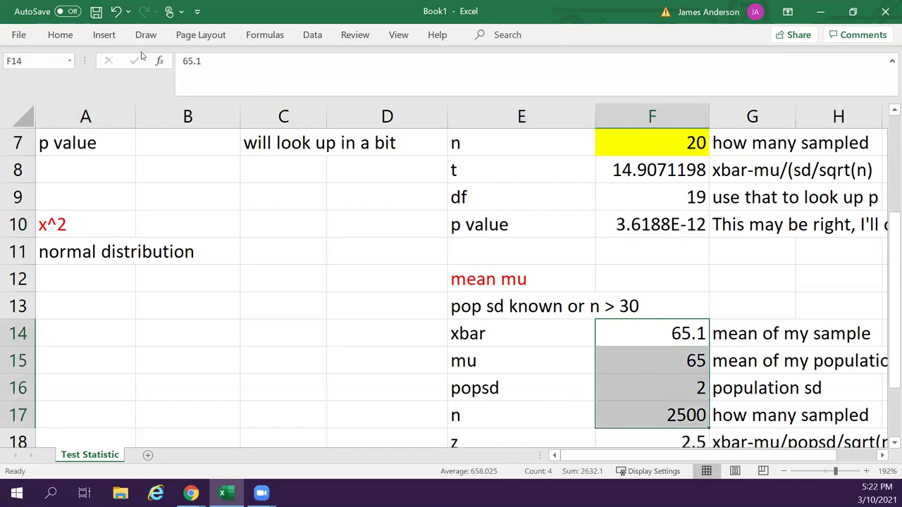
click(69, 39)
click(170, 84)
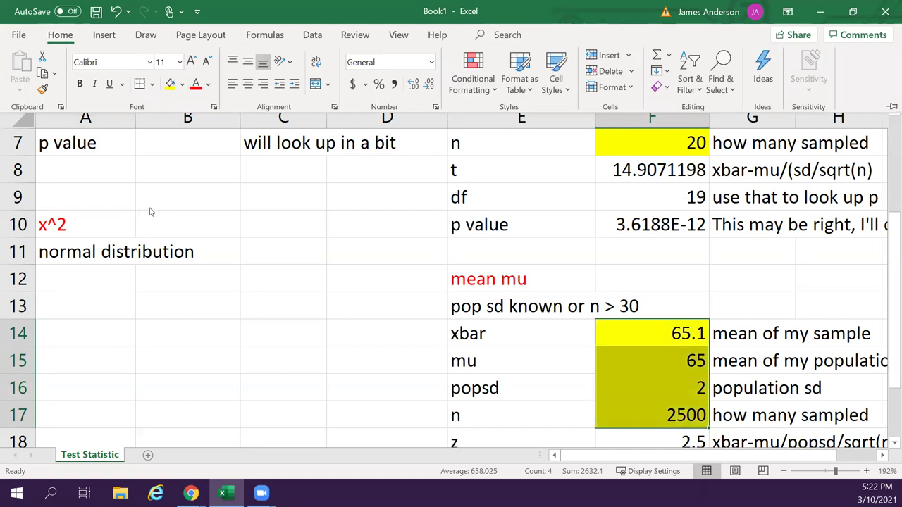
Enter the label n in A12, removing the autocompleted rest of the text.
click(72, 272)
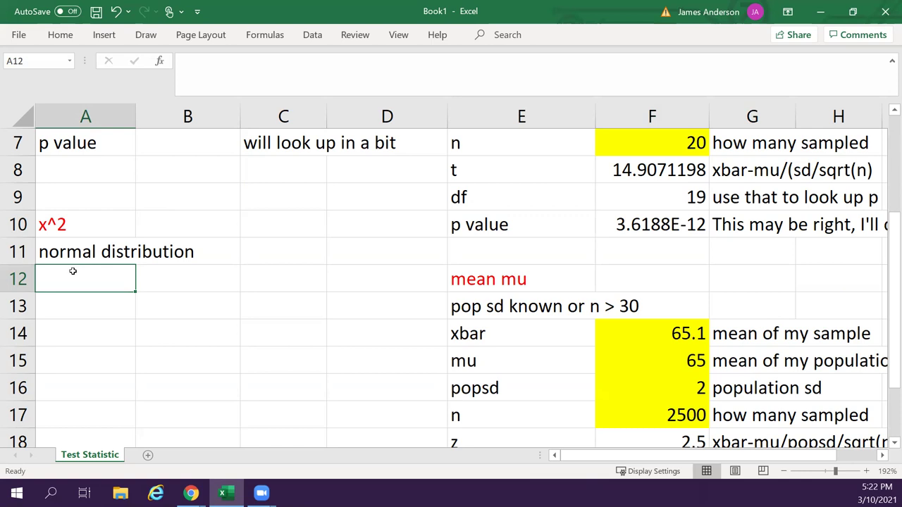
text(n)
key(Return)
click(73, 272)
key(F2)
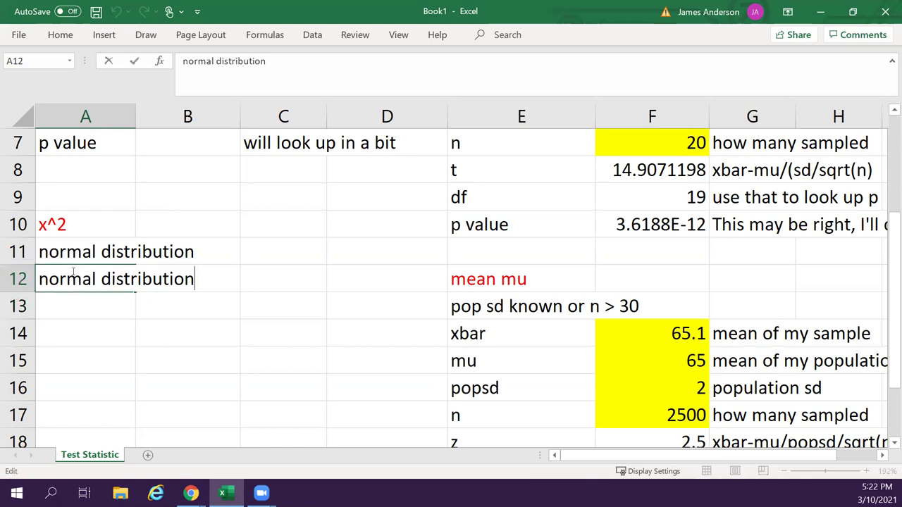
key(BackSpace)
key(BackSpace)
key(BackSpace)
key(BackSpace)
key(BackSpace)
key(BackSpace)
key(BackSpace)
key(BackSpace)
key(BackSpace)
key(BackSpace)
key(BackSpace)
key(BackSpace)
key(BackSpace)
key(BackSpace)
key(BackSpace)
key(BackSpace)
key(BackSpace)
key(BackSpace)
key(Return)
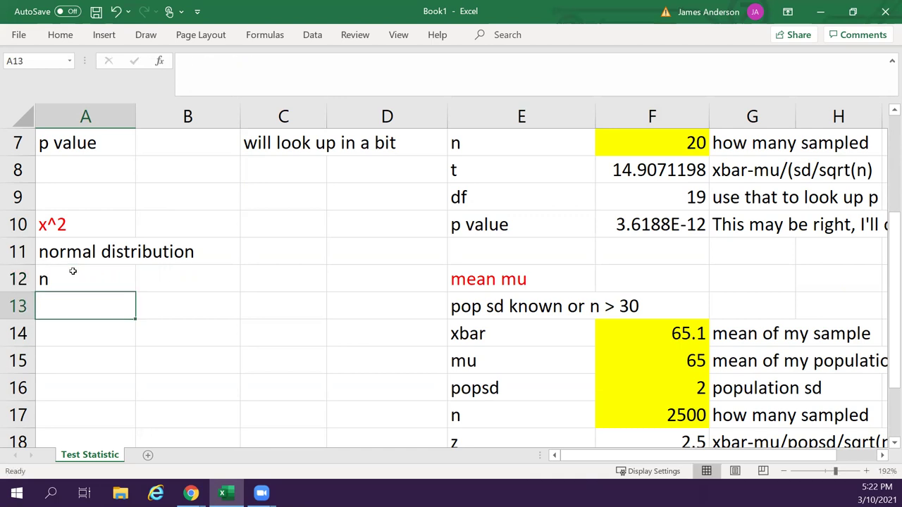
Label A13 as samplesd and A14 as popsd in the x^2 section.
text(s)
key(Return)
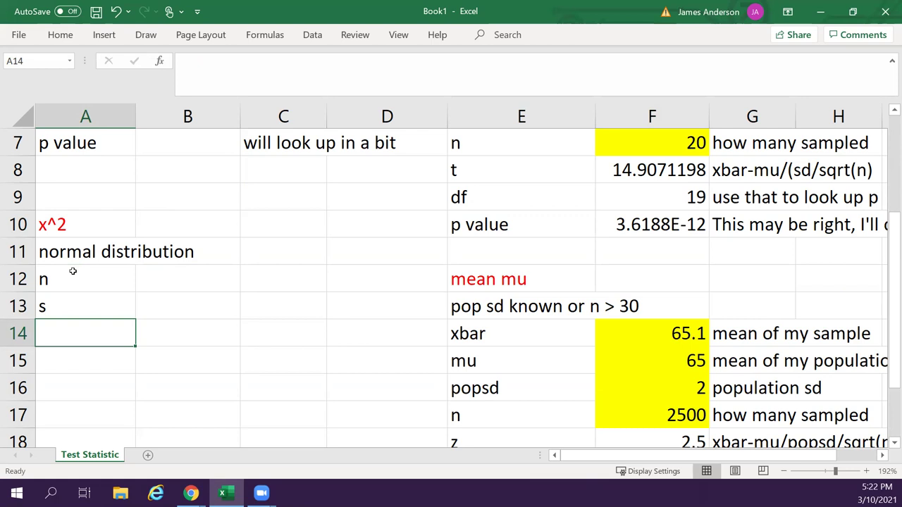
text(popsd)
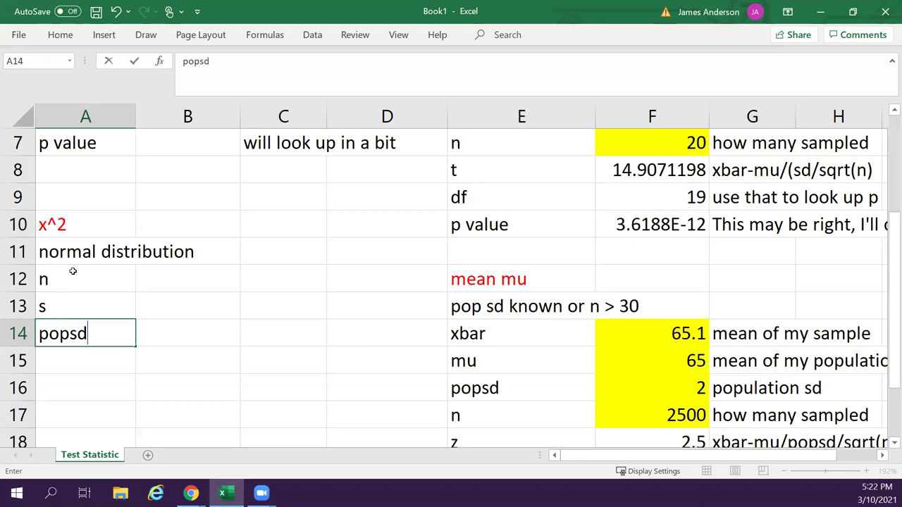
key(Up)
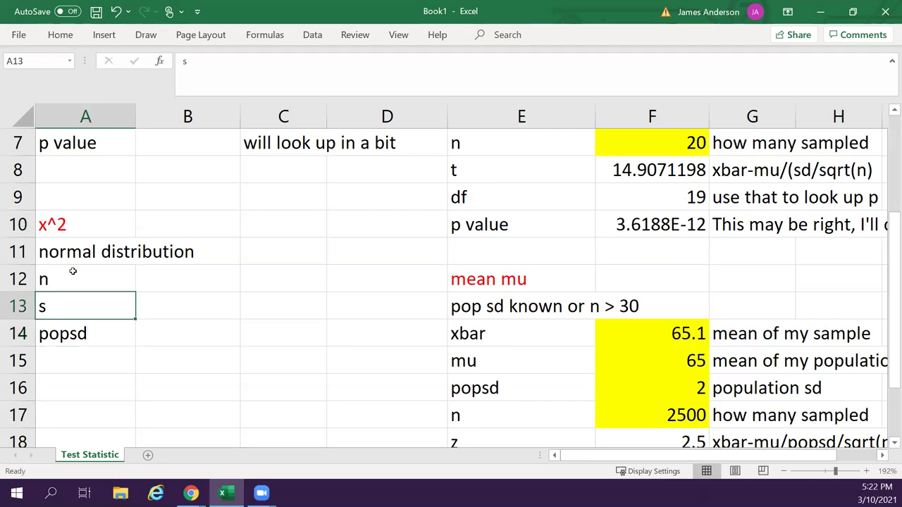
text(samplesd)
key(Return)
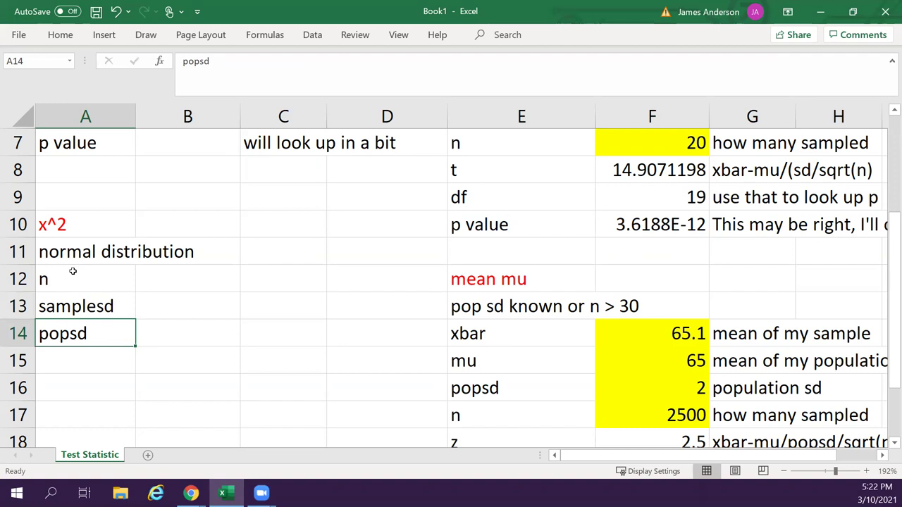
Enter the descriptions sample size, sample sd and popultion sd in C12:C14 beside the x^2 labels.
key(Up)
key(Up)
key(Right)
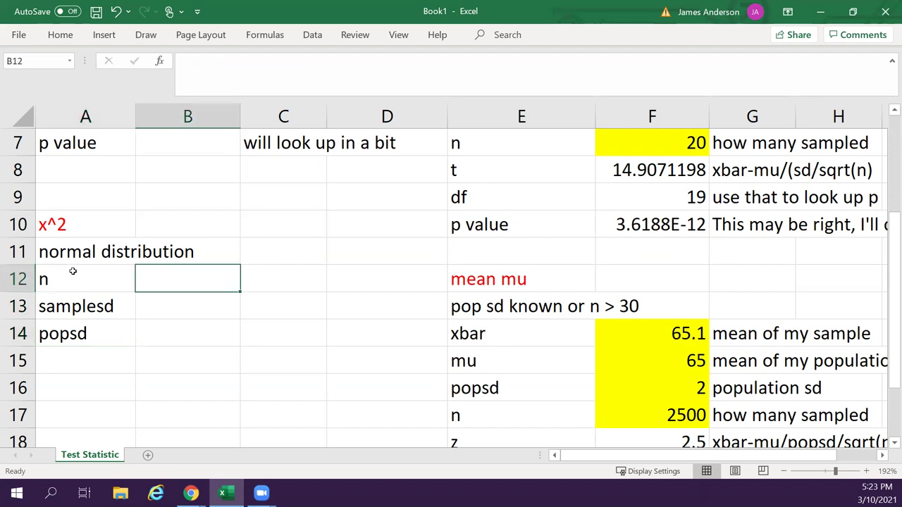
key(Right)
key(F2)
text(sample size)
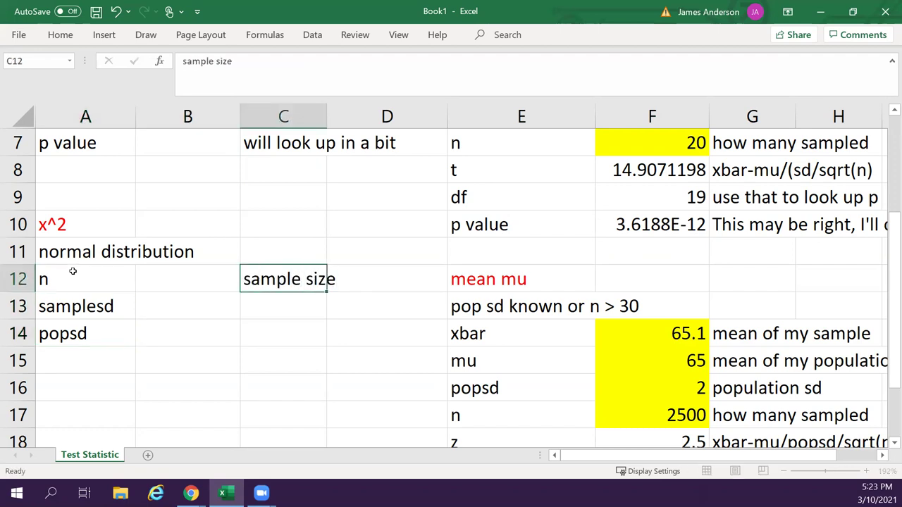
key(Return)
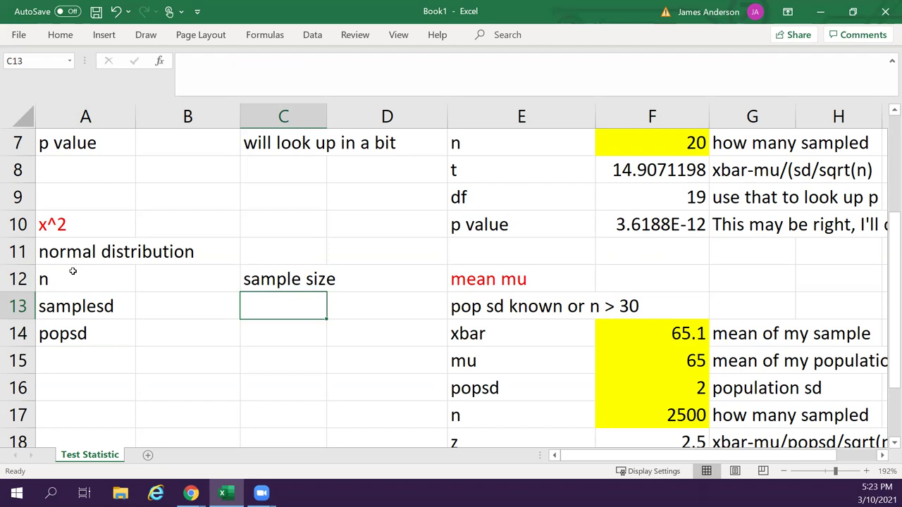
text(sample sd)
key(Return)
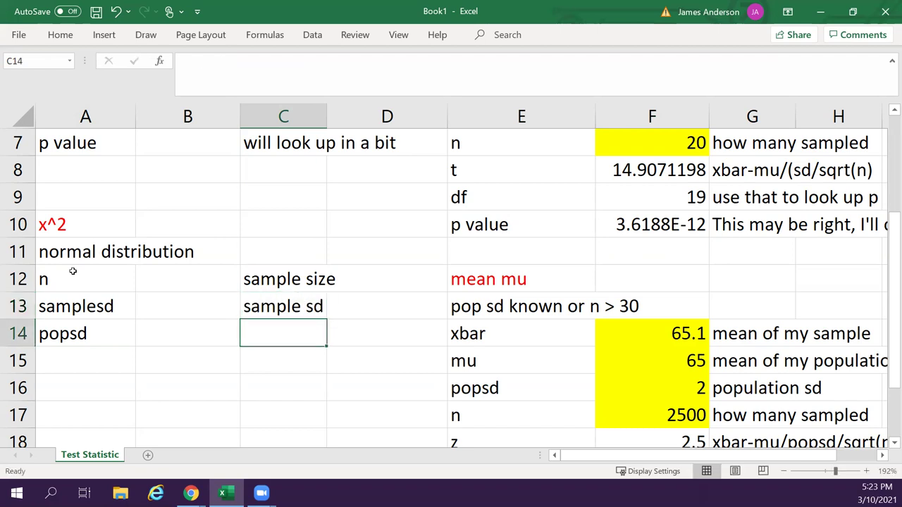
text(popultion sd)
key(Return)
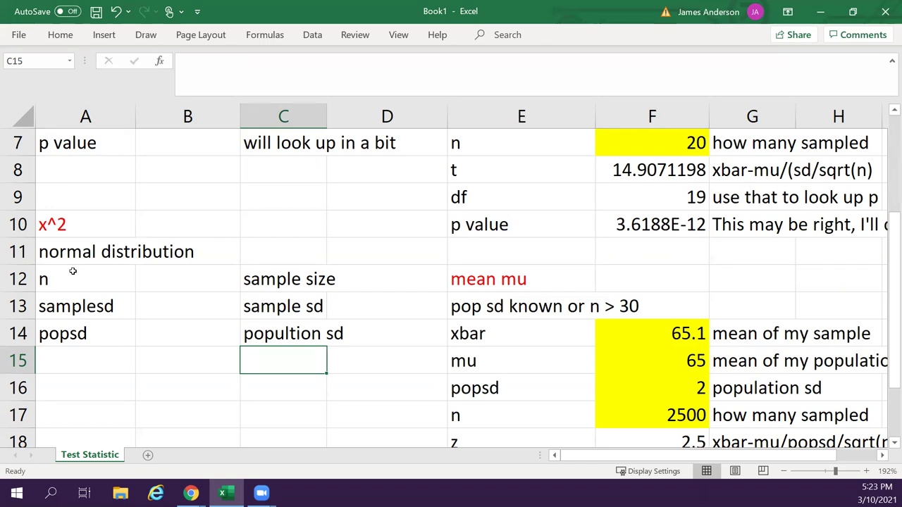
Enter the label X^2 in A15 below popsd.
key(Left)
key(Left)
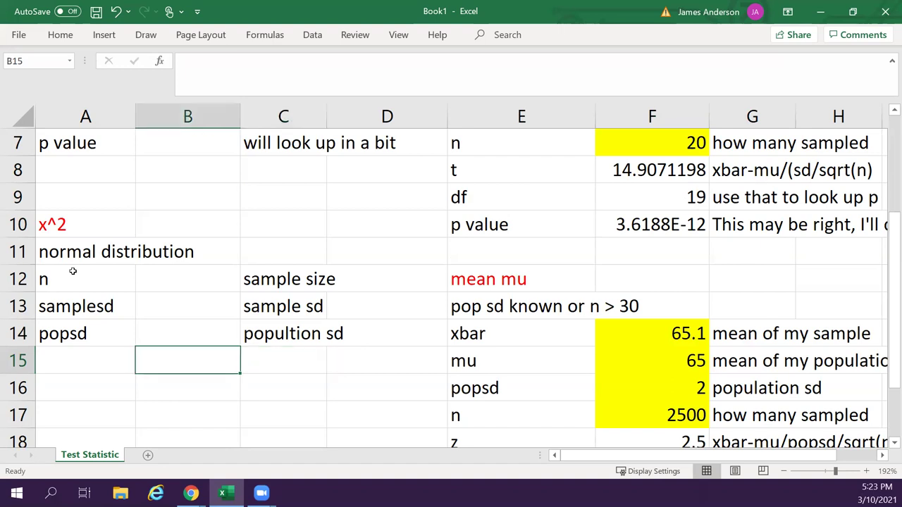
text(X^2)
key(Return)
key(Up)
key(Up)
key(Up)
key(Up)
key(Up)
key(Up)
key(Up)
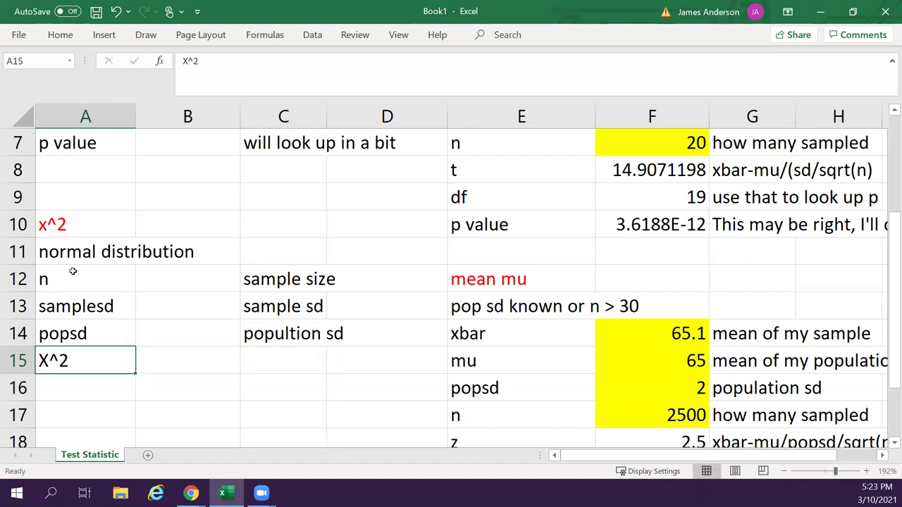
Change the red x^2 heading in cell A10 to "Chi Squared".
key(Down)
text(C)
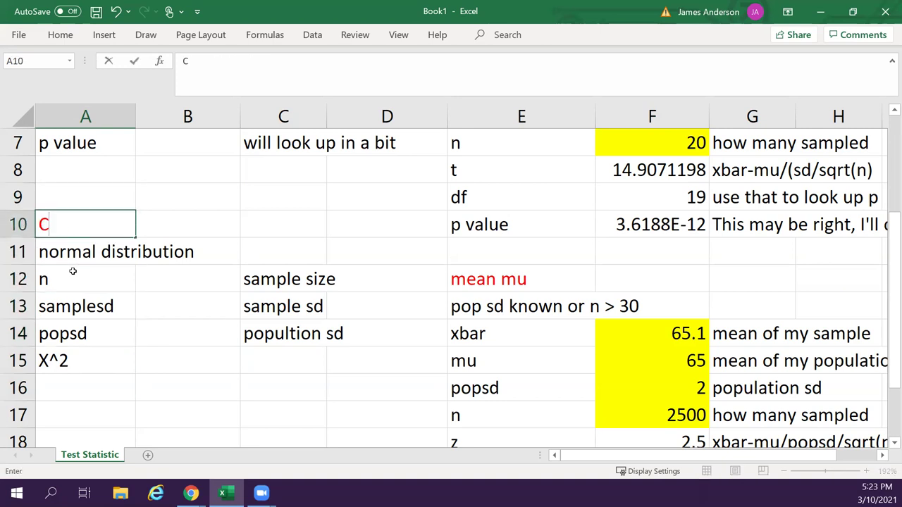
text(hi Squared)
key(Return)
Fill in the Chi Squared inputs in B12:B14: n 200, samplesd 1.2 and popsd 0.6.
key(Down)
key(Right)
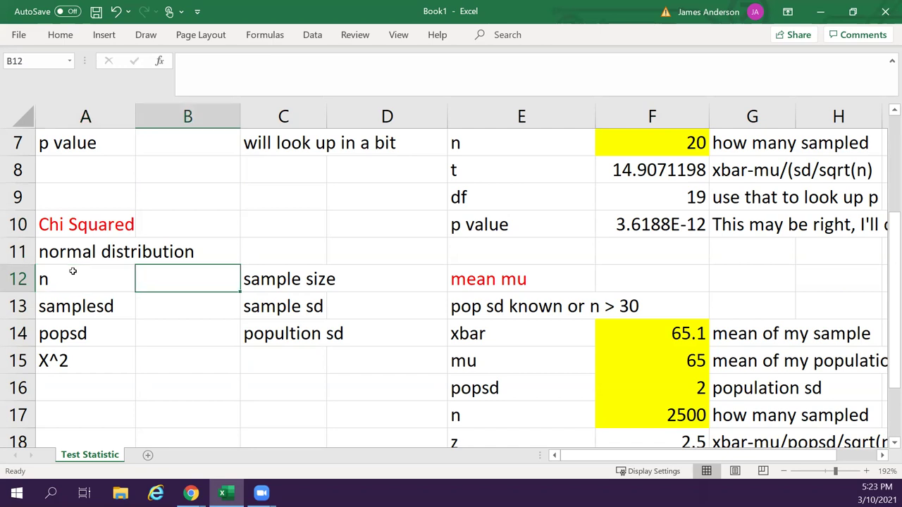
text(2000)
key(BackSpace)
key(Return)
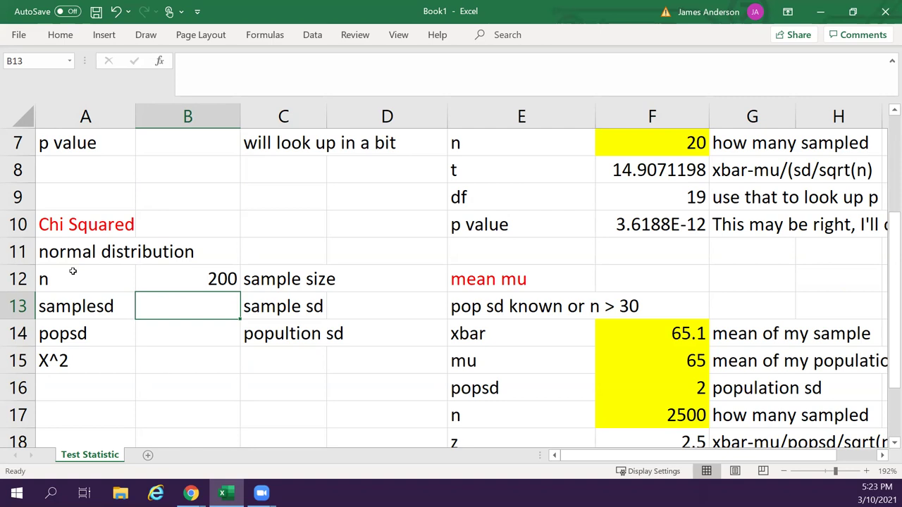
text(1.2)
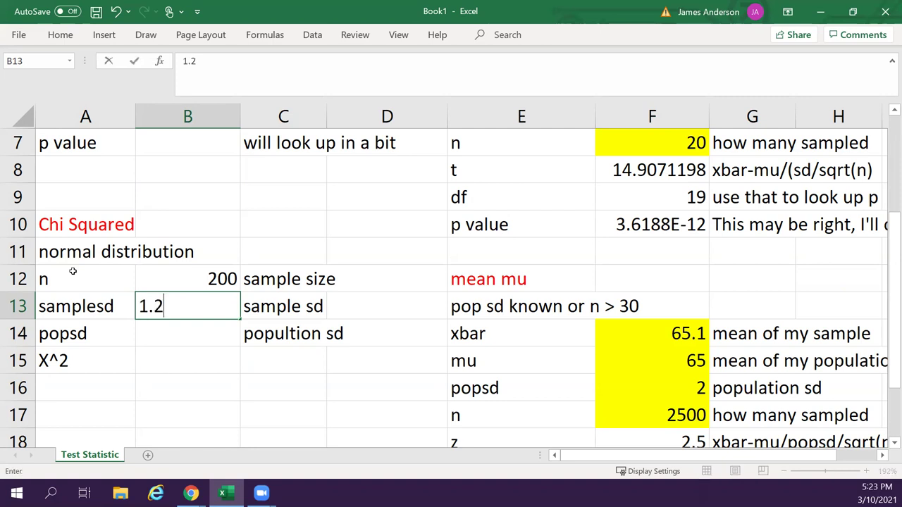
key(Return)
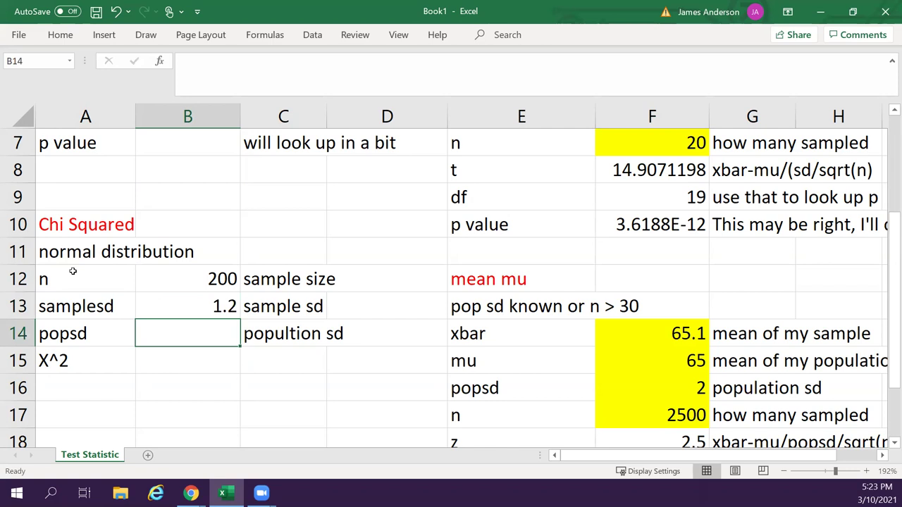
text(.6)
key(Return)
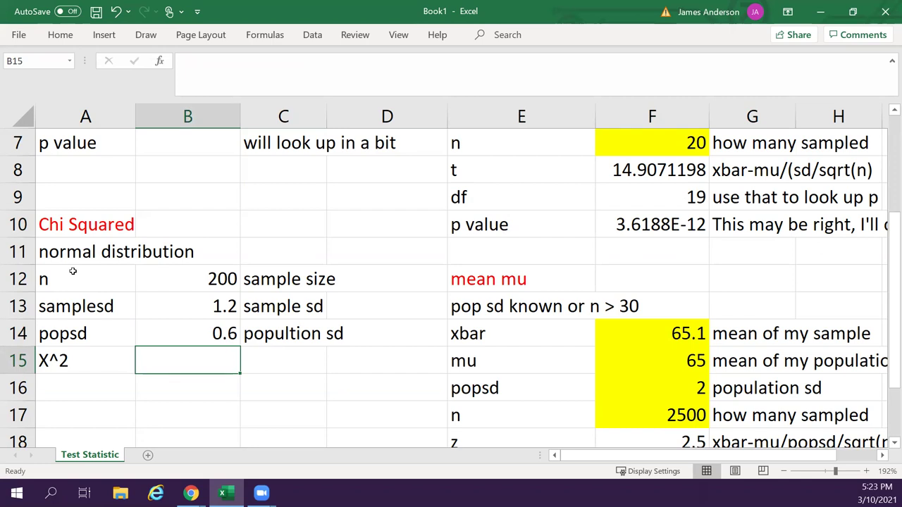
Write the explanatory formula text "(n-1)*s^2/popsd^2" in C15 of the X^2 row.
key(Right)
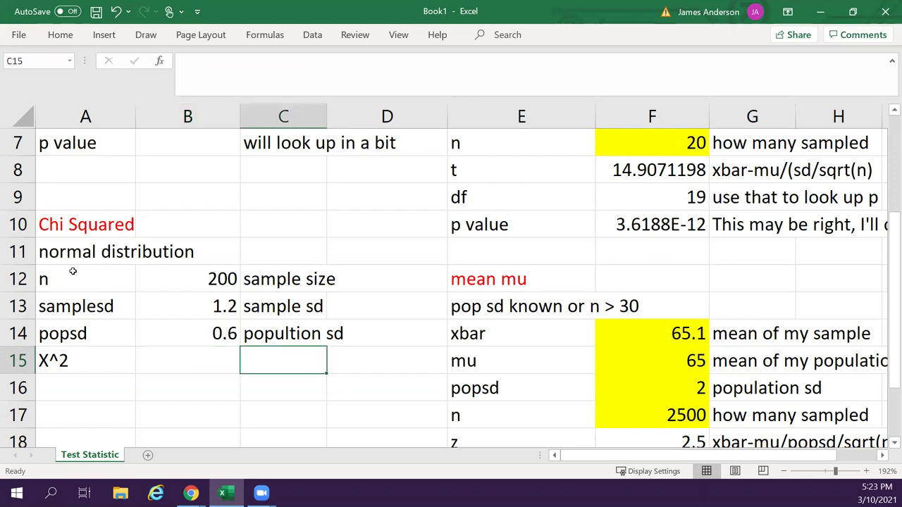
text(()
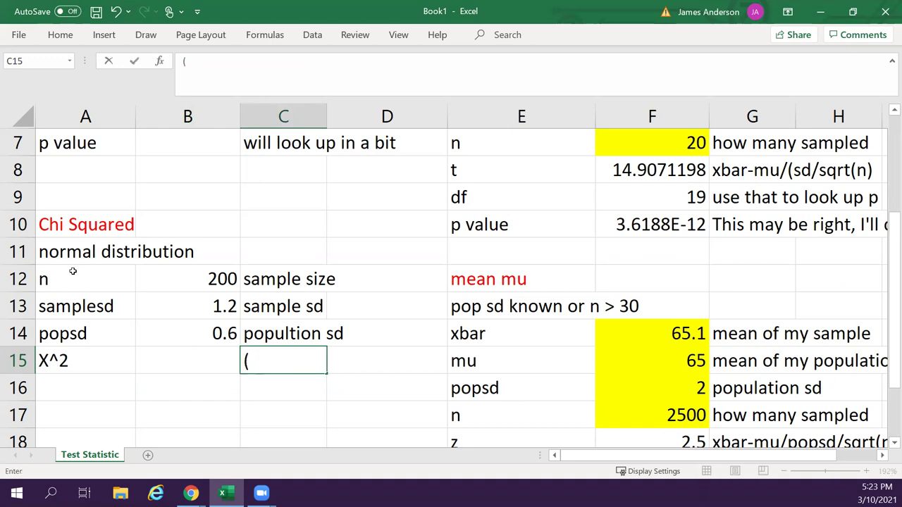
text(n-1)*s^2)
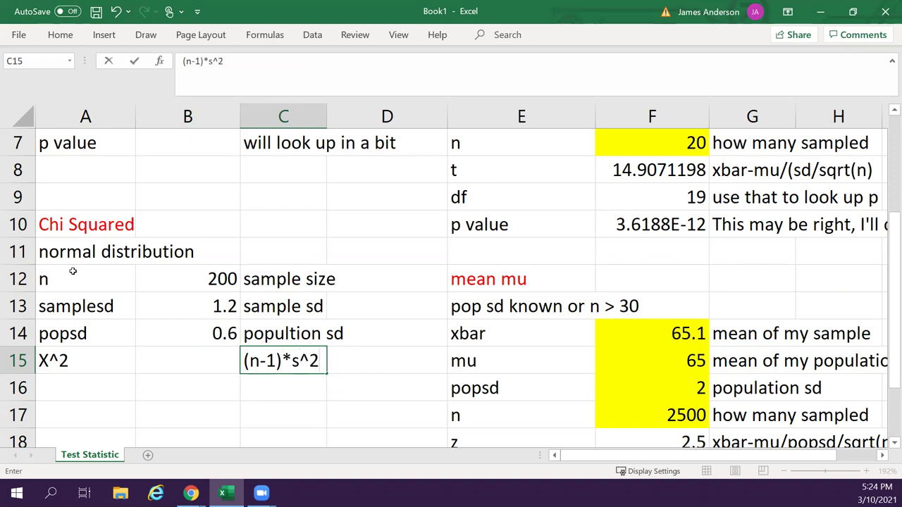
text(/popsd^2)
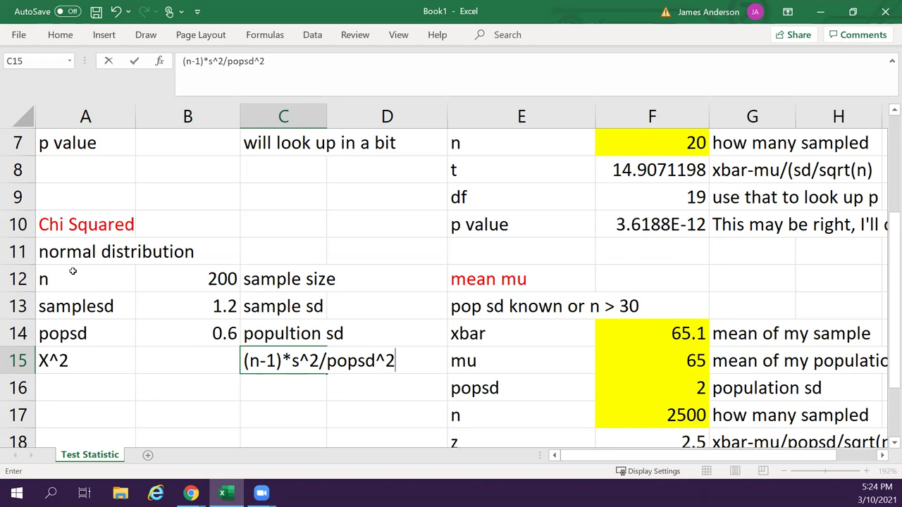
Expand "s" to "samplesd" in the C15 note so it reads "(n-1)*samplesd^2/popsd^2".
key(F2)
key(Left)
key(Left)
key(Left)
key(Left)
key(Left)
key(Left)
key(Left)
key(Left)
key(Left)
key(Left)
key(Left)
key(Left)
key(Left)
key(Right)
key(Right)
key(Right)
text(amplesd)
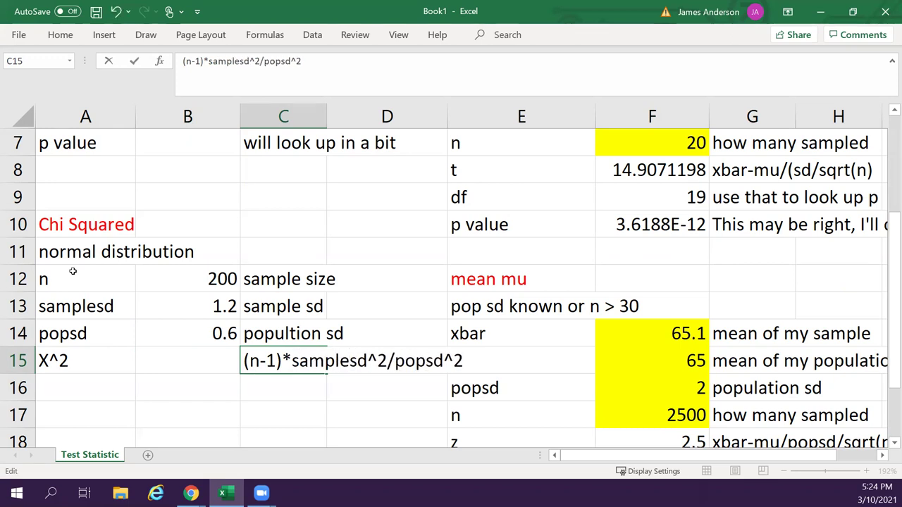
key(Return)
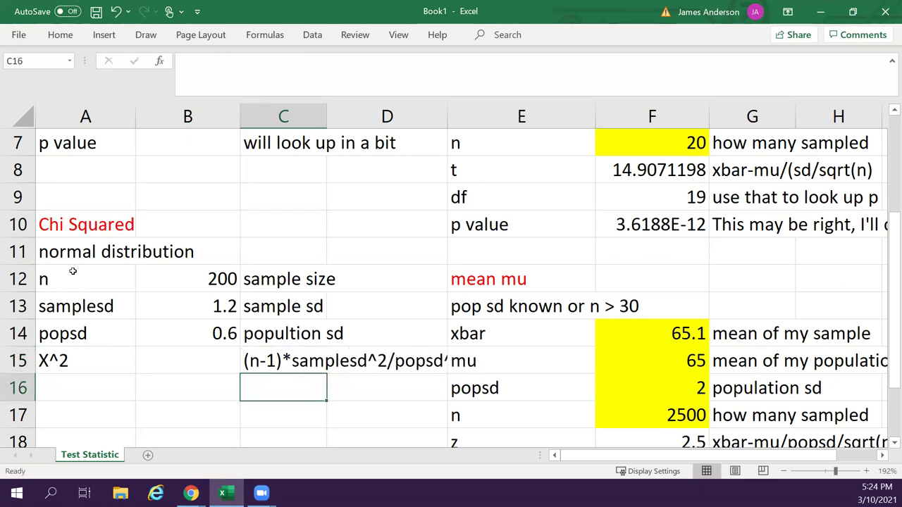
Calculate X^2 in B15 with the formula =((B12-1)*B13^2)/B14^2.
key(Up)
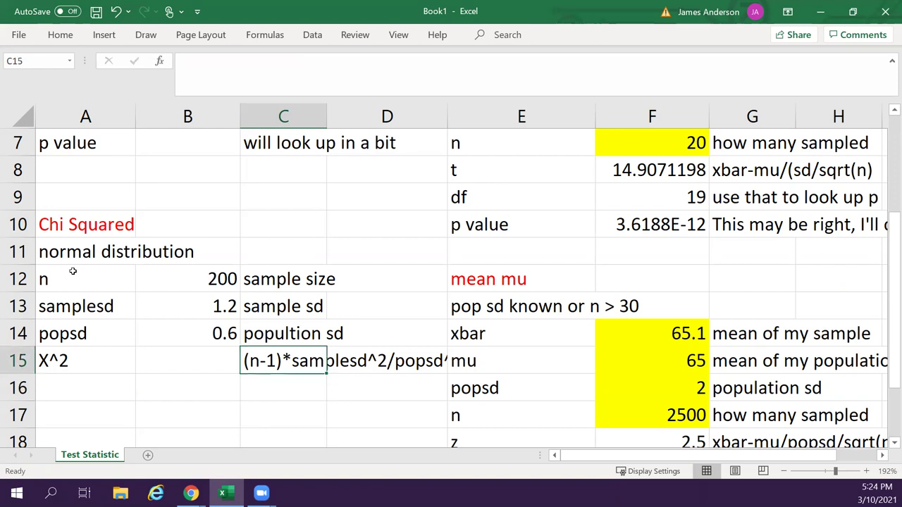
key(Left)
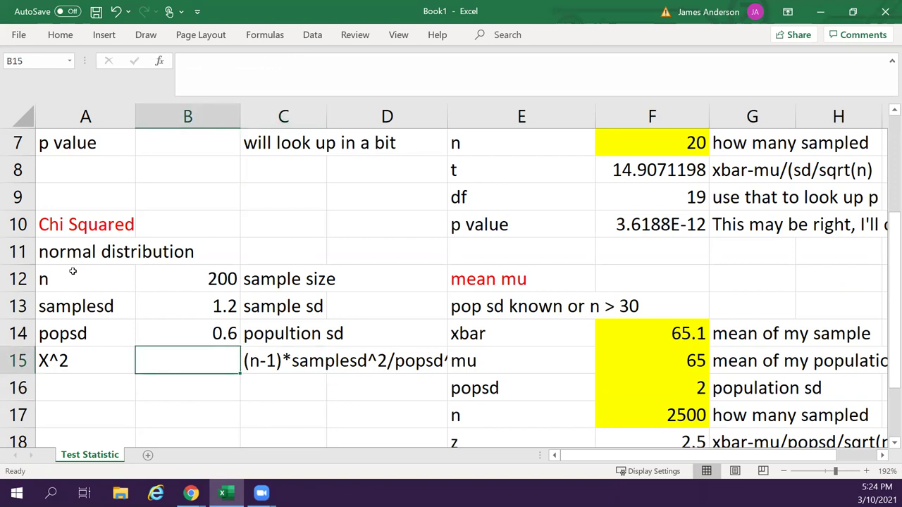
text(=()
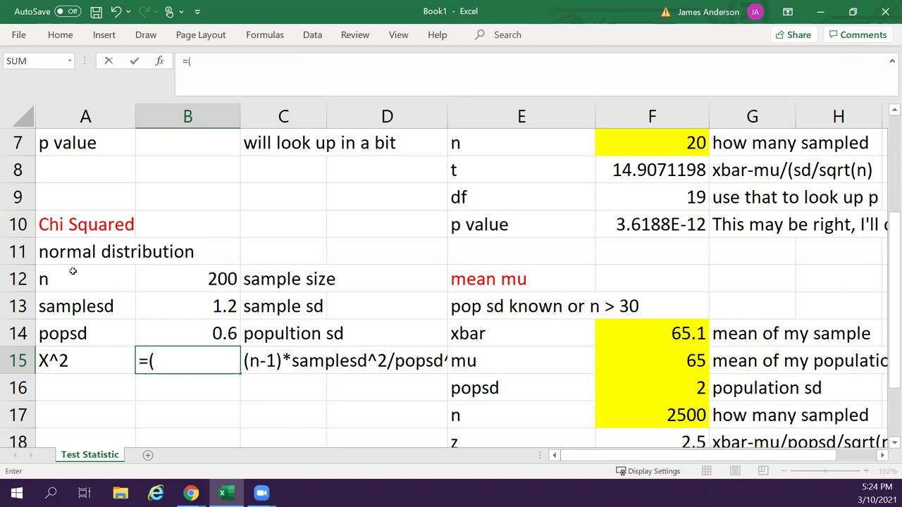
text((n)
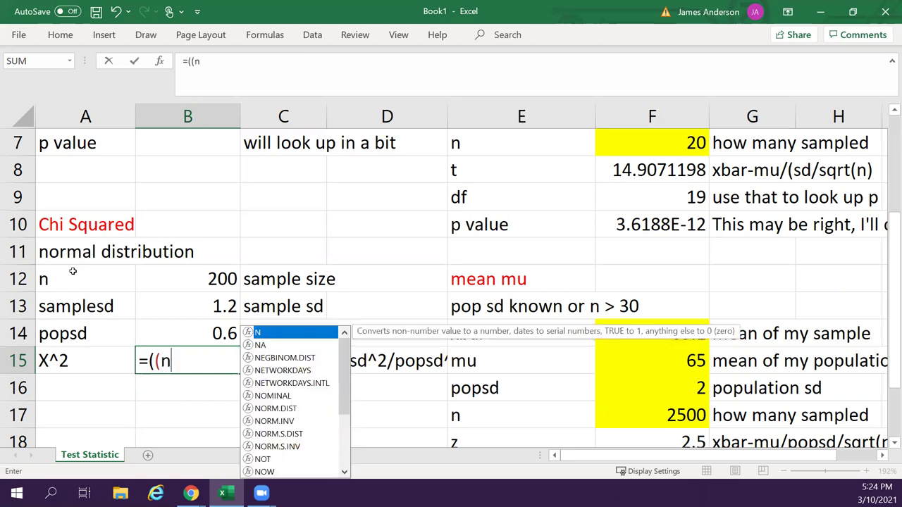
key(BackSpace)
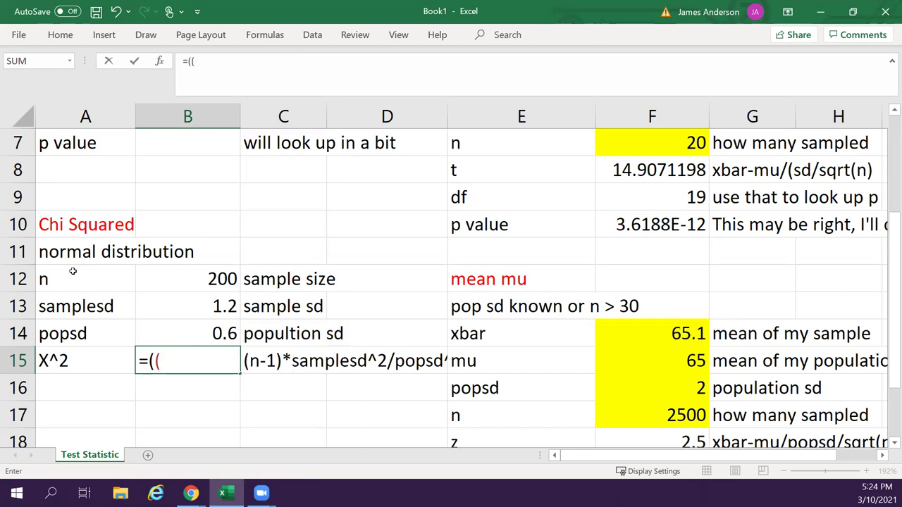
click(187, 277)
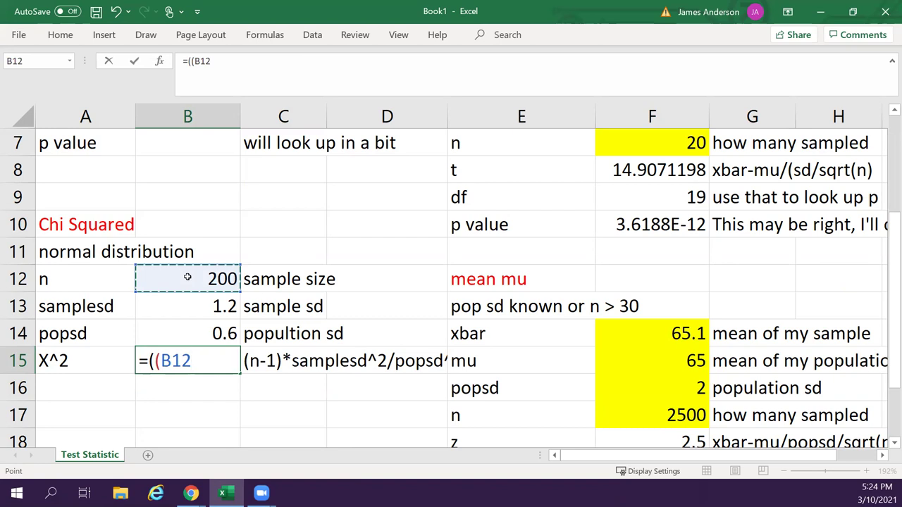
text(-1)*)
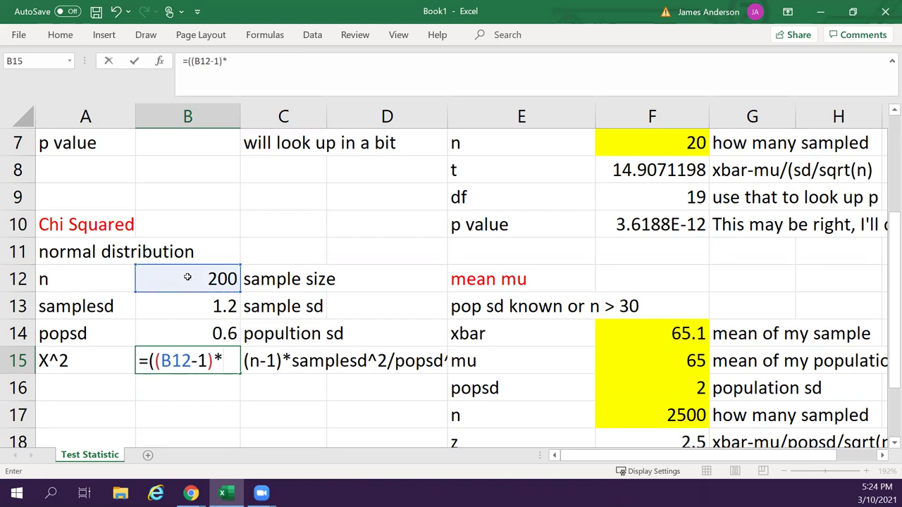
click(196, 305)
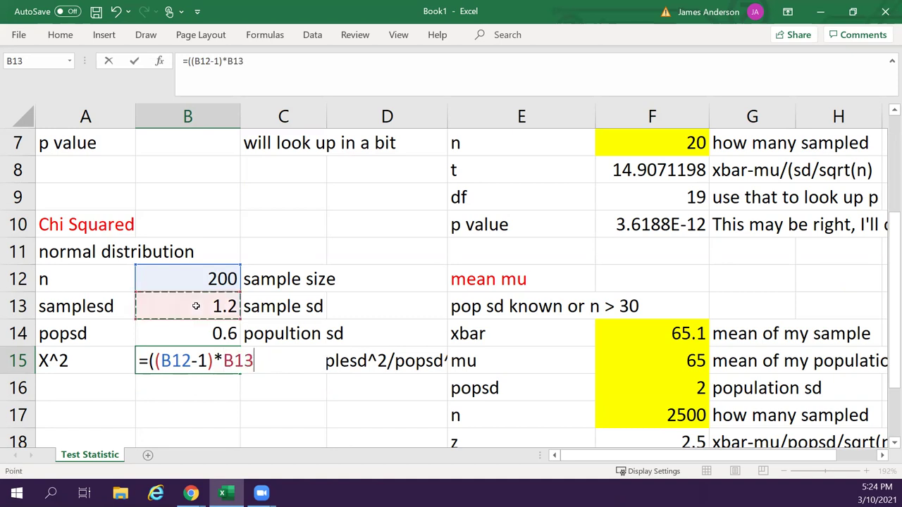
text(^2)
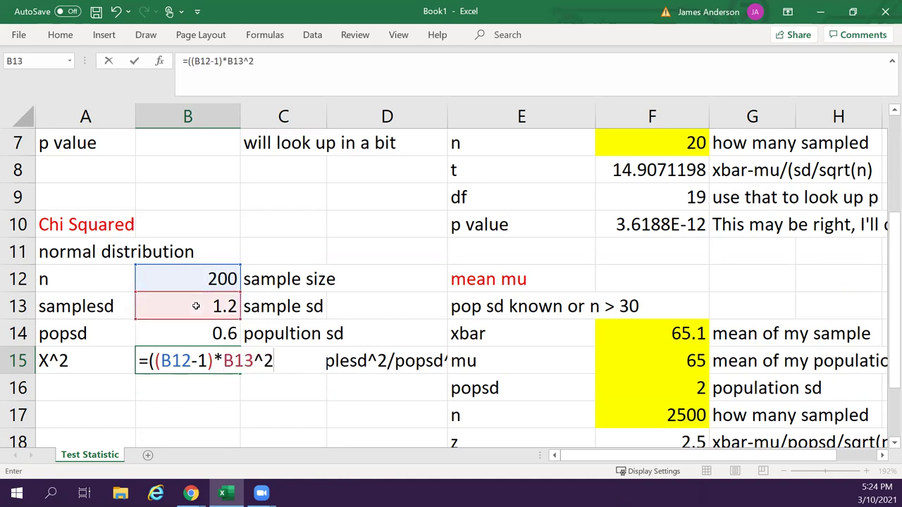
text()/)
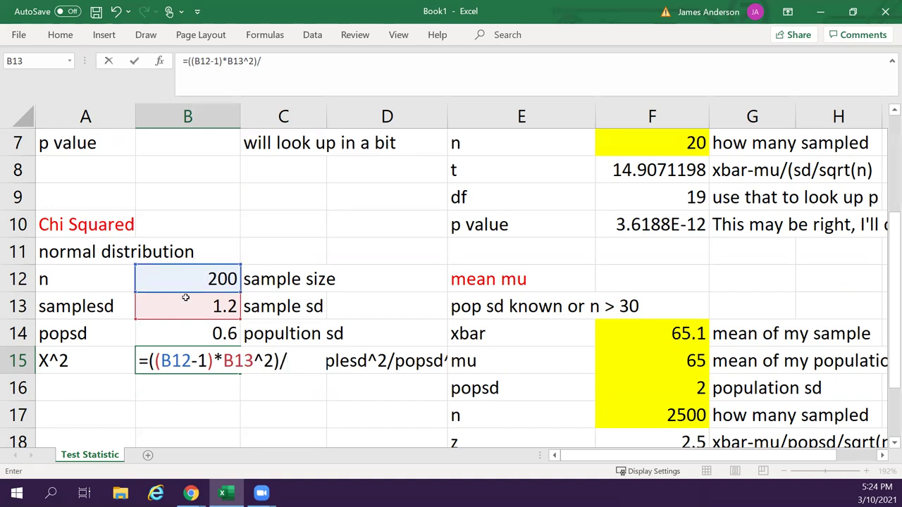
click(180, 334)
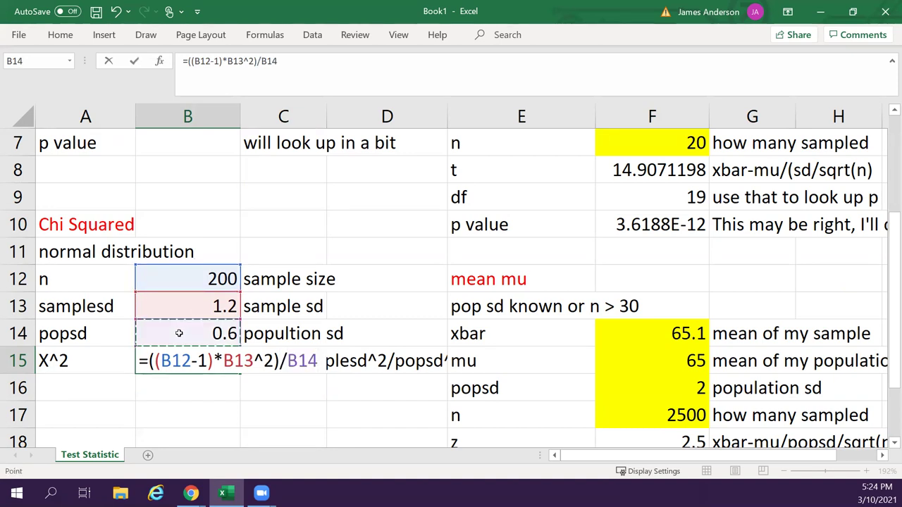
text(^)
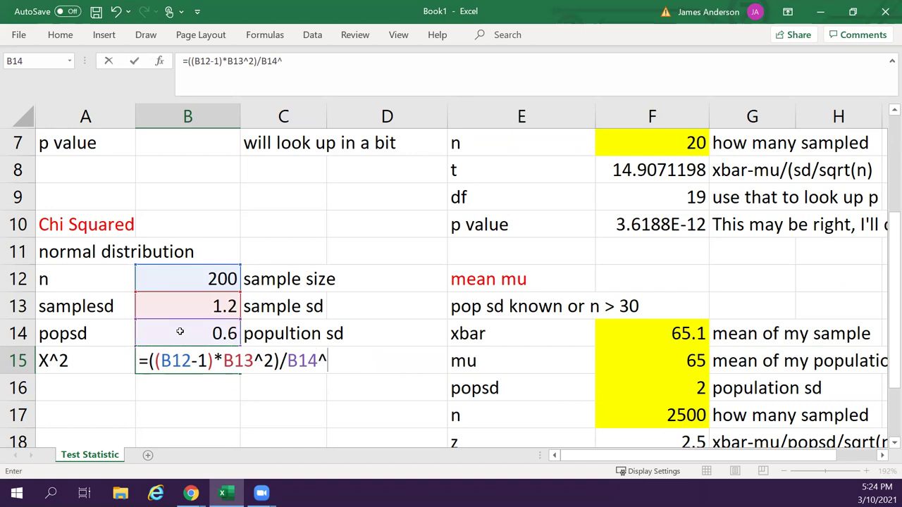
text(2)
key(Return)
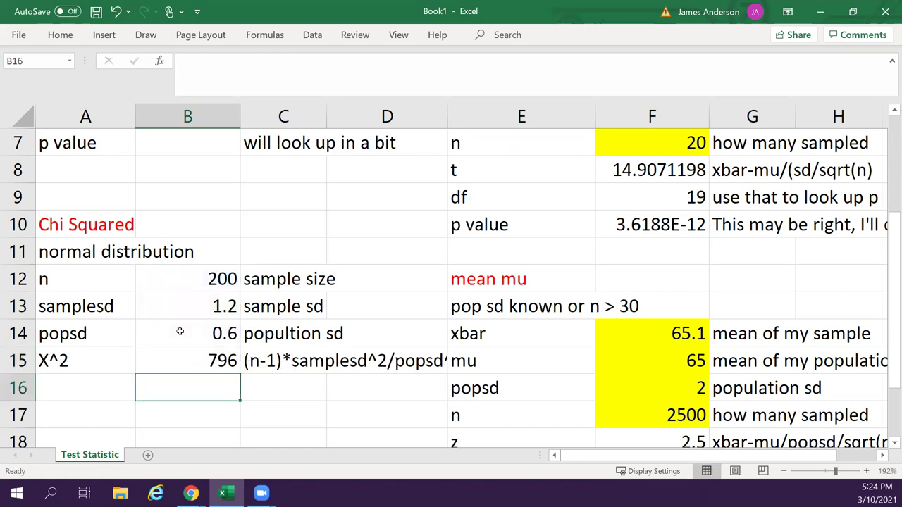
Label the row below X^2 "df" in A16 and note "n-1" as its explanation in C16.
key(Up)
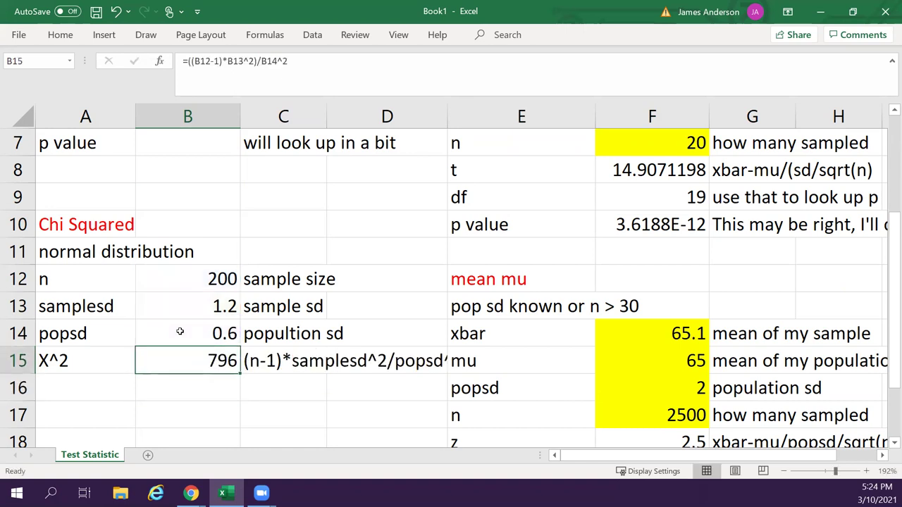
key(Down)
key(Left)
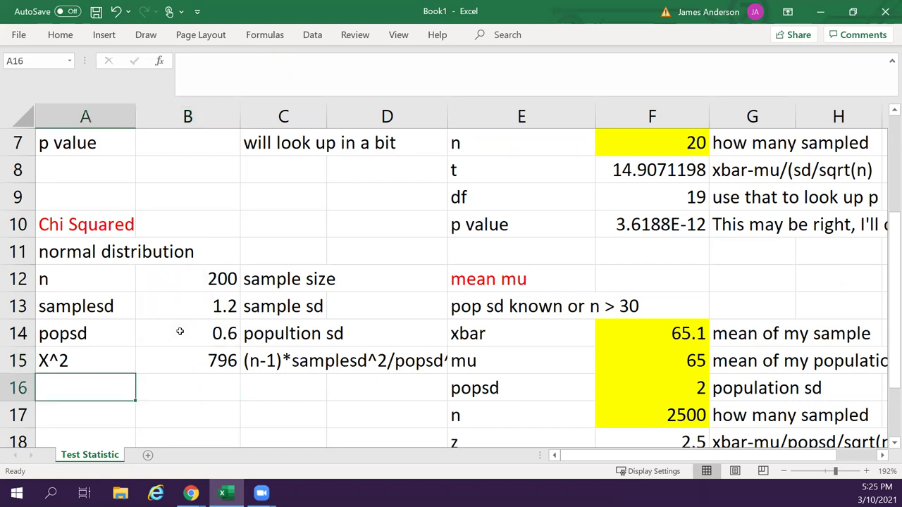
text(df)
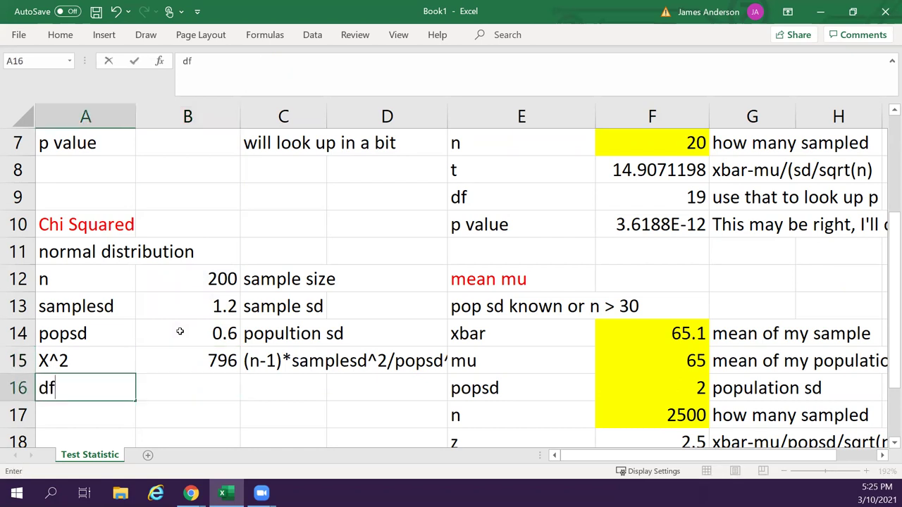
key(Tab)
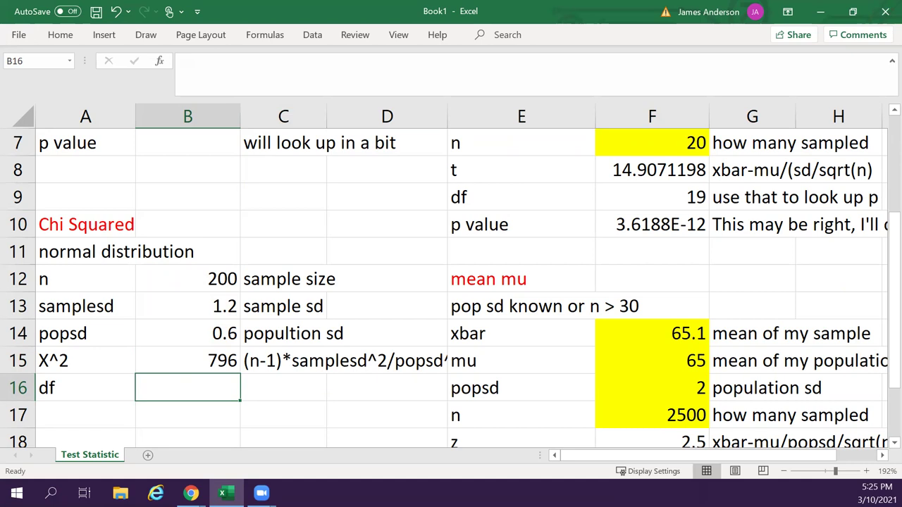
key(alt+Tab)
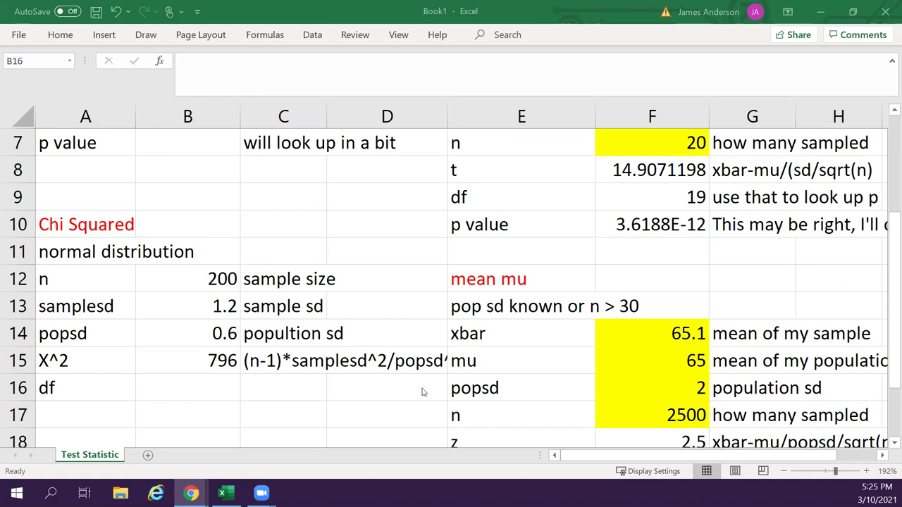
click(229, 387)
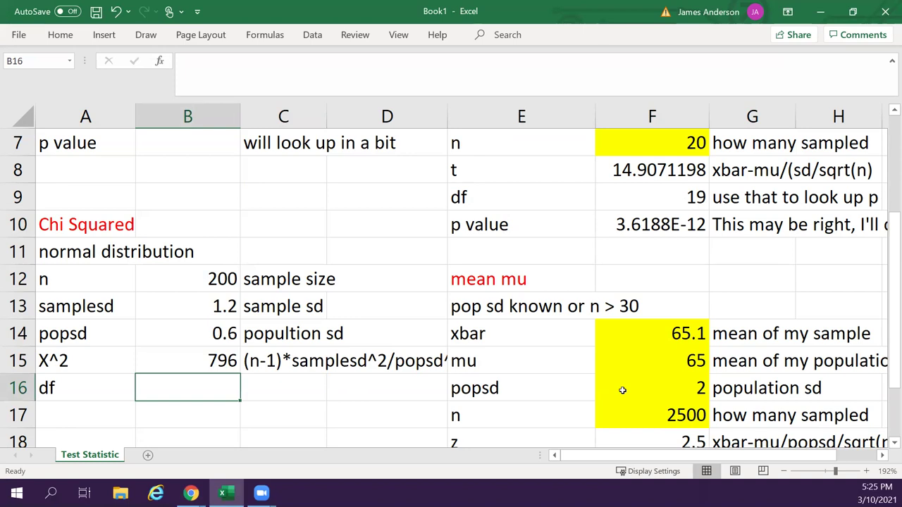
key(Right)
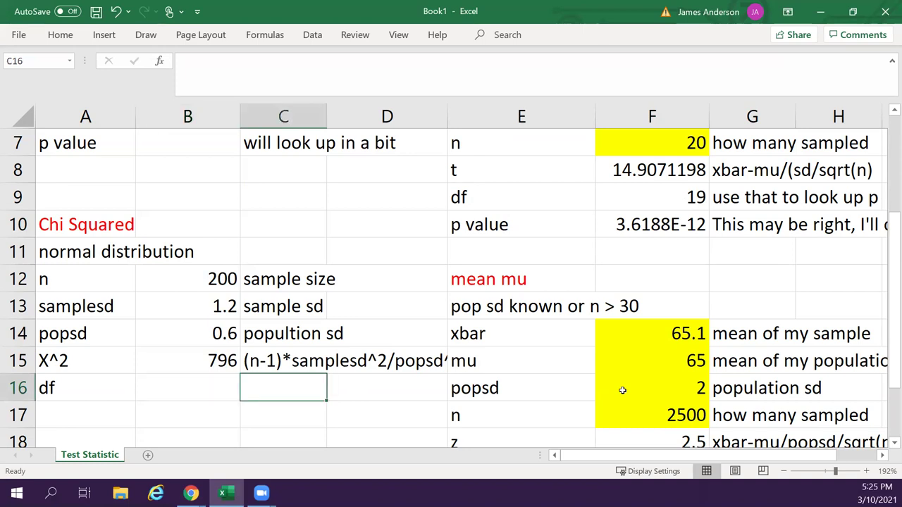
text(n-1)
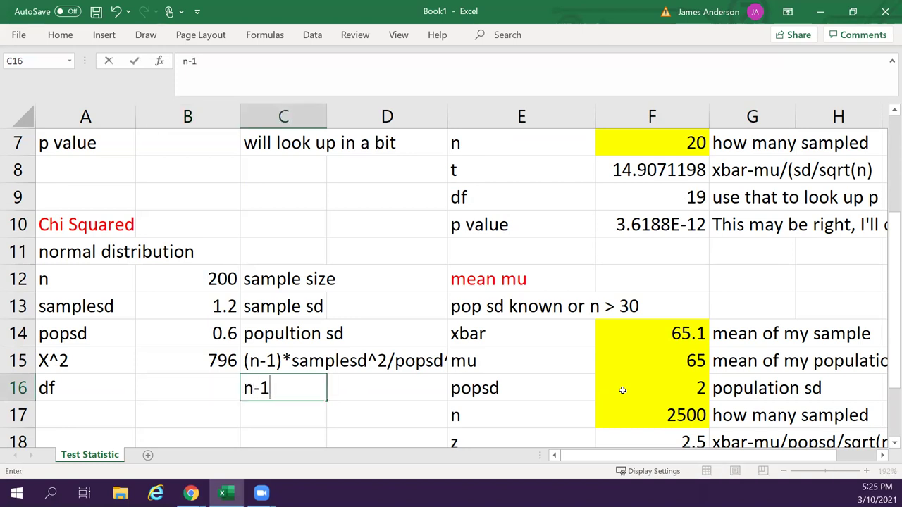
Calculate the degrees of freedom in B16 with the formula =B12-1.
key(Left)
text(=)
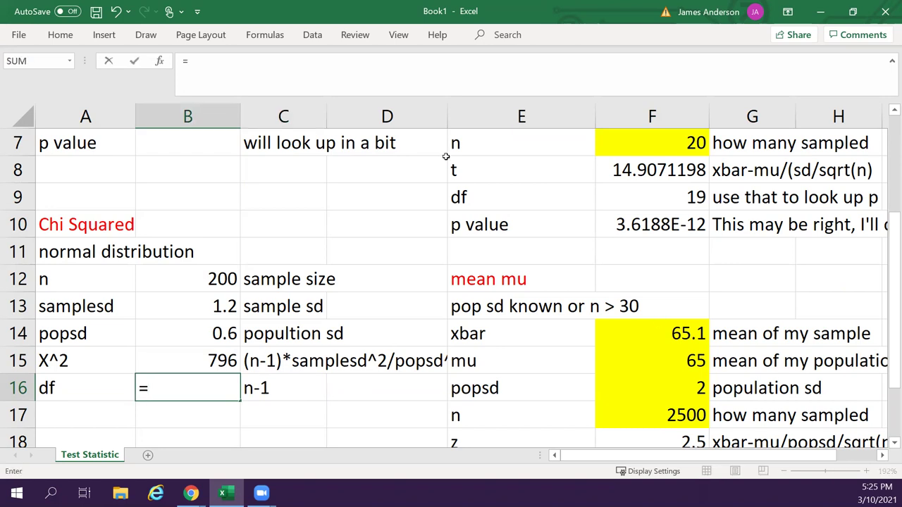
click(189, 270)
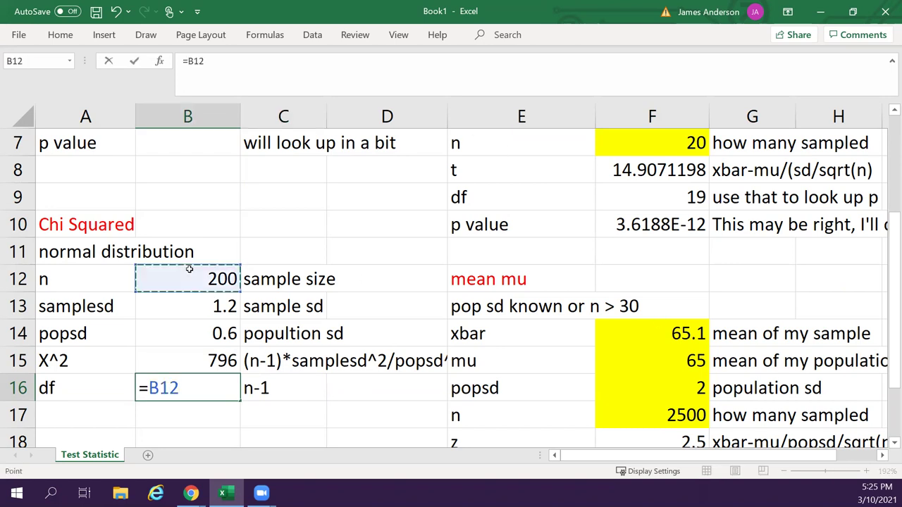
text(-1)
key(Return)
Fill the Chi Squared input cells B12:B14 with yellow.
key(Up)
key(Up)
key(Up)
key(Up)
click(189, 269)
key(shift+Down)
key(shift+Down)
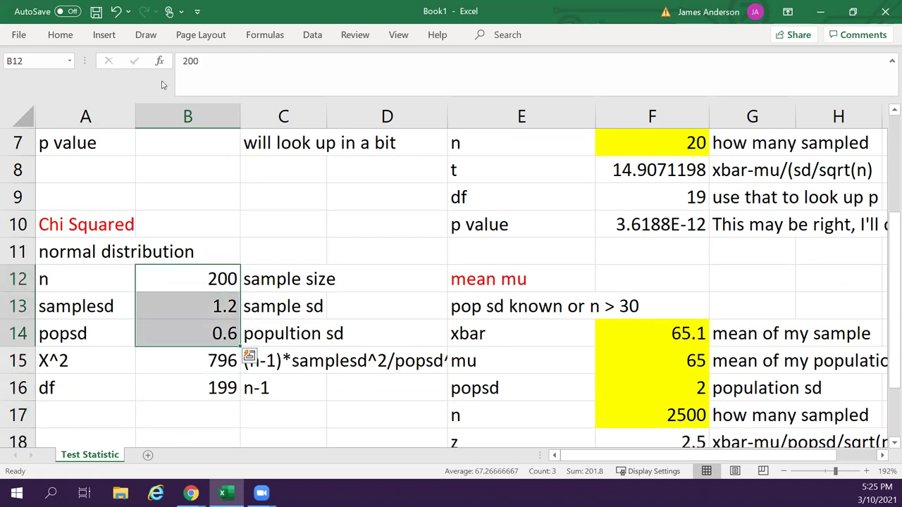
click(60, 35)
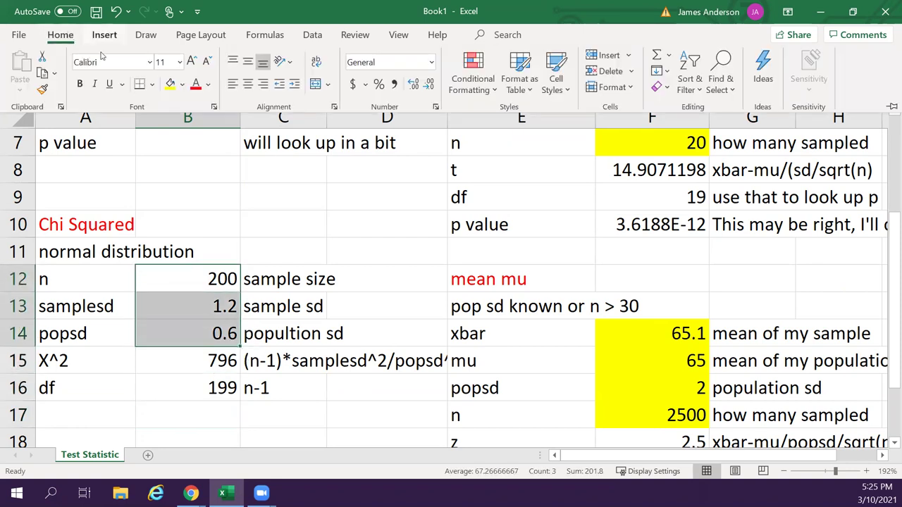
click(170, 84)
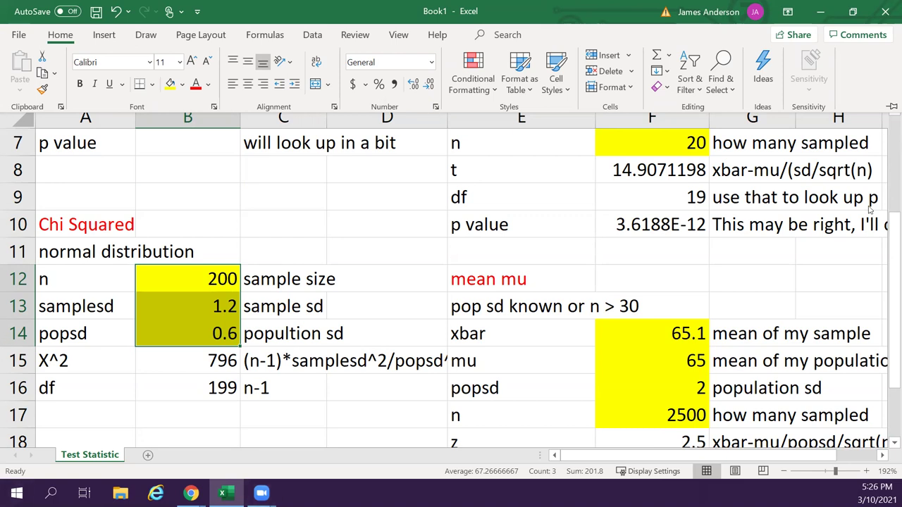
key(ctrl+F1)
Check the T.DIST formula behind the p value in F10 of the first Mean mu table.
click(647, 225)
scroll(580, 244, up, 2)
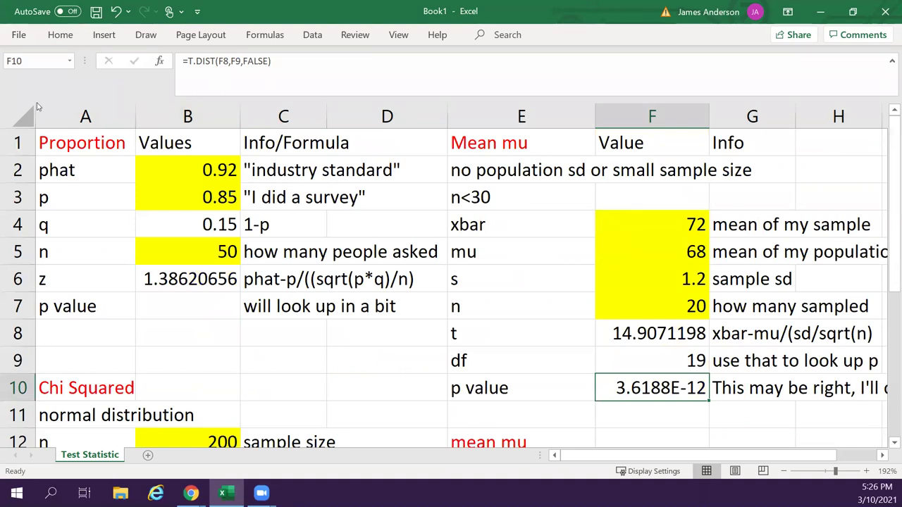
click(191, 493)
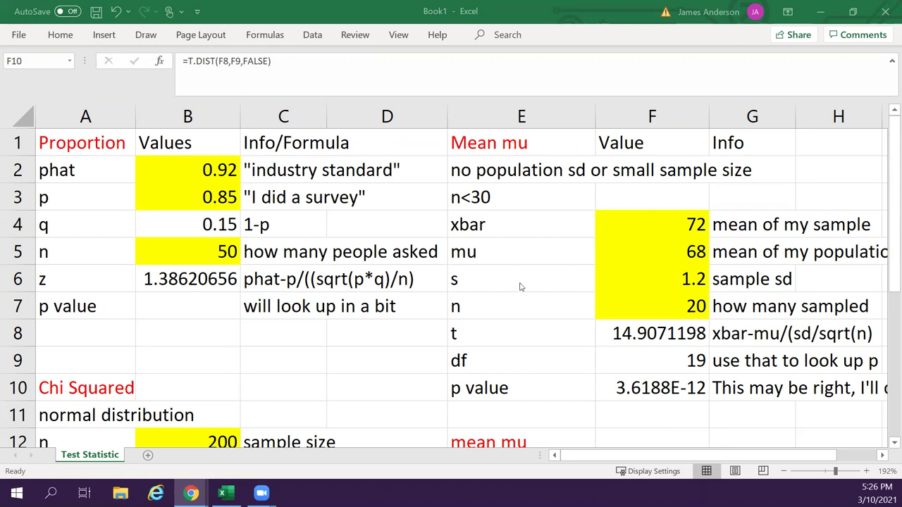
key(alt+Tab)
Calculate the Proportion p value in B7 with the formula =NORM.DIST(B6,0,1,TRUE).
click(191, 307)
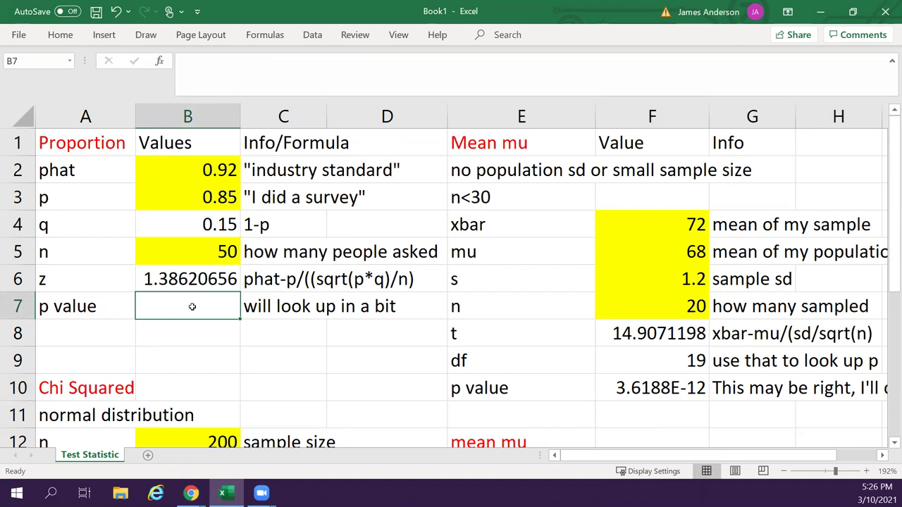
text(=)
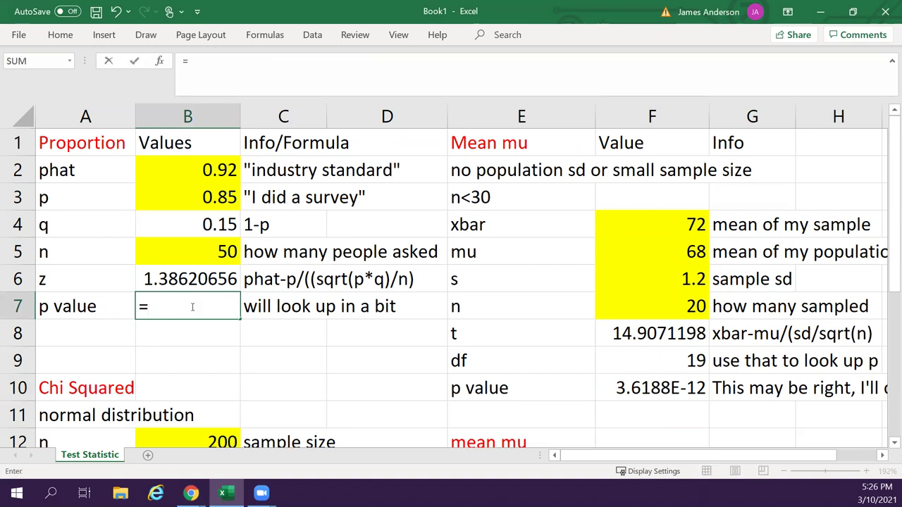
text(norm.dis)
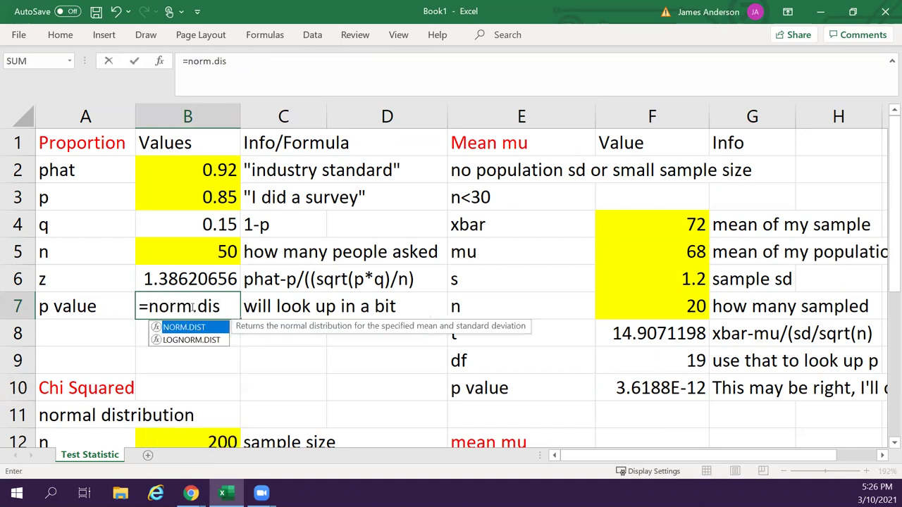
text(t()
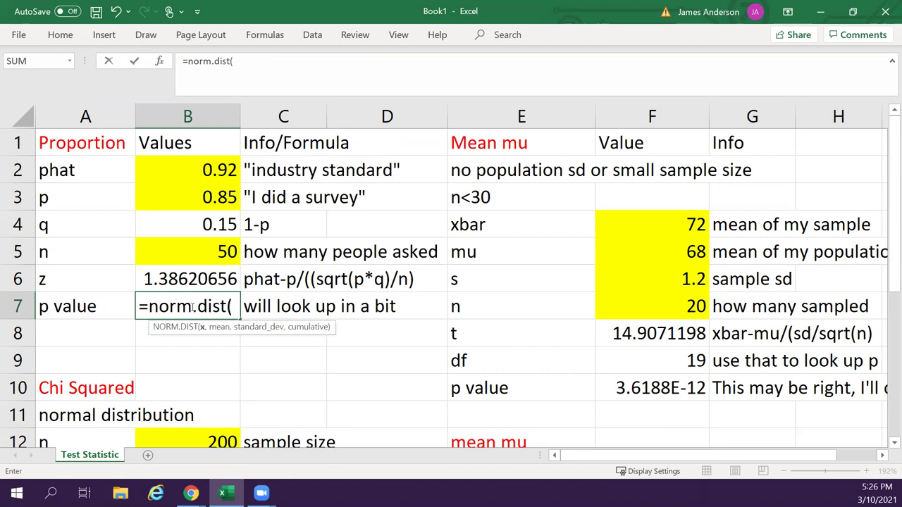
click(169, 278)
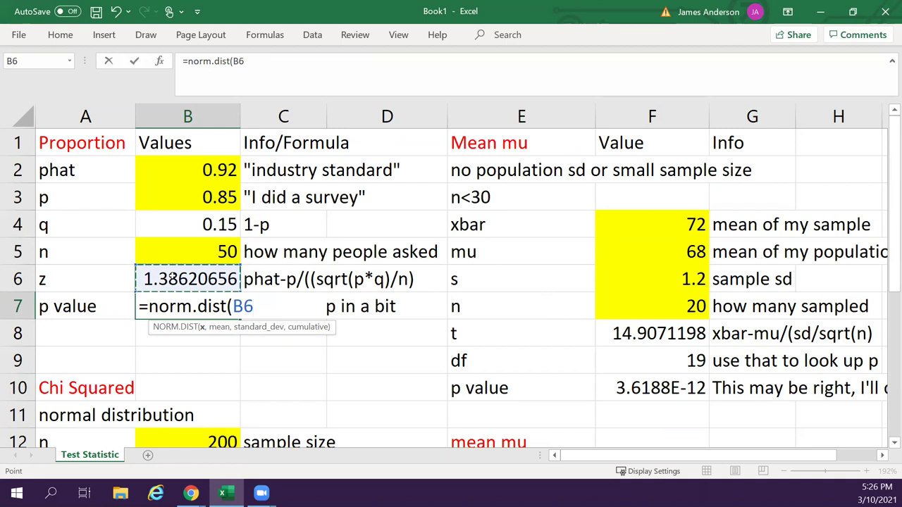
text(,0)
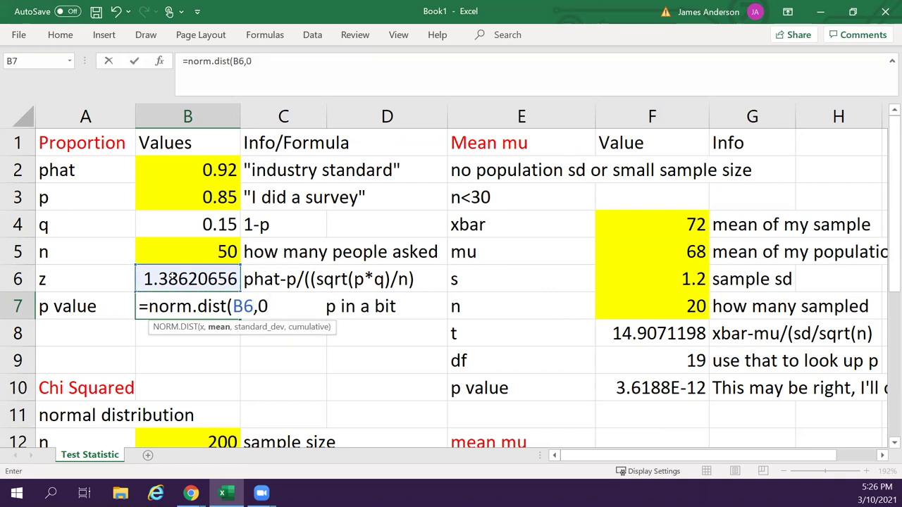
text(,1)
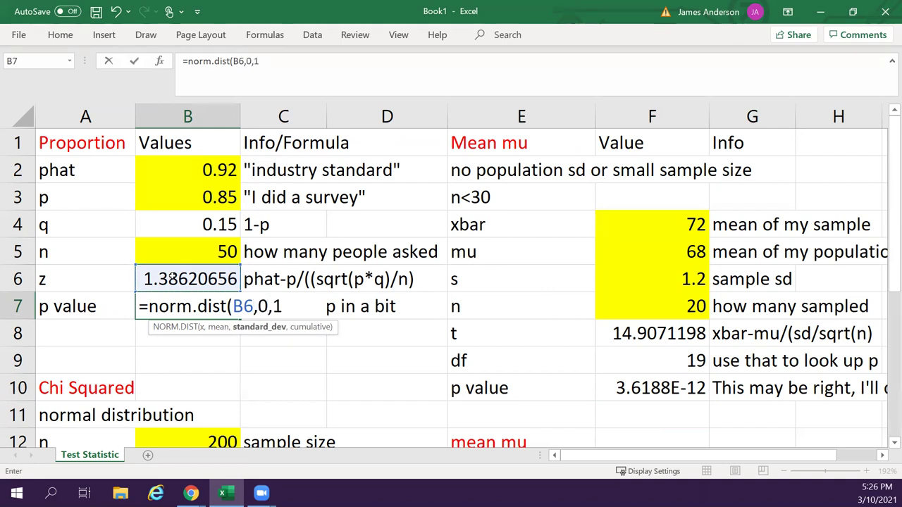
text(,true)
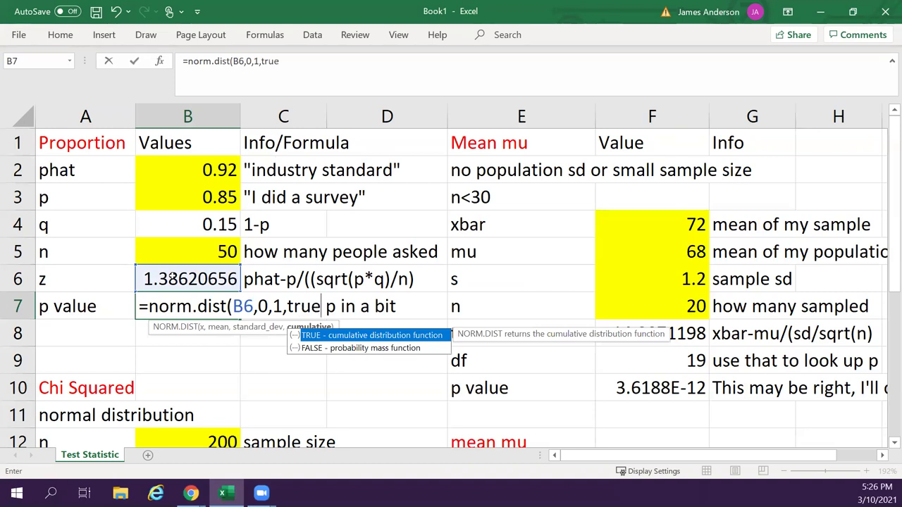
key(Tab)
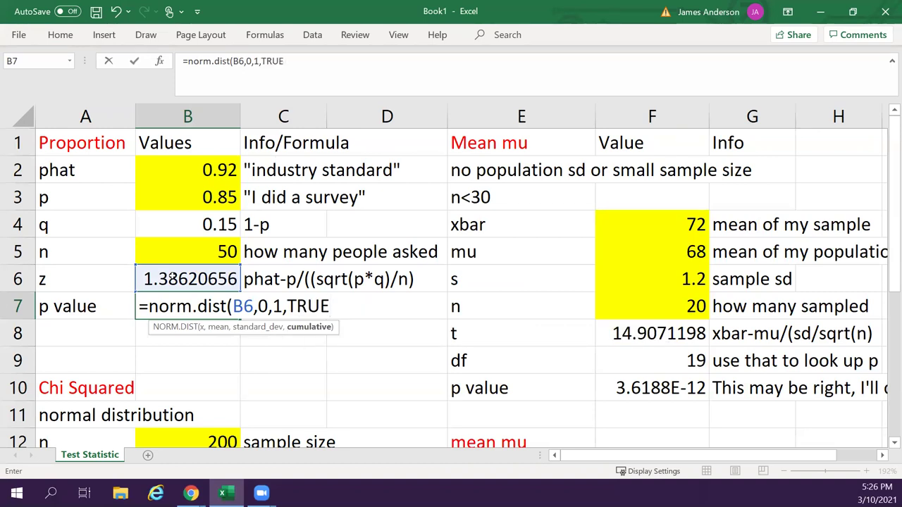
text())
key(Return)
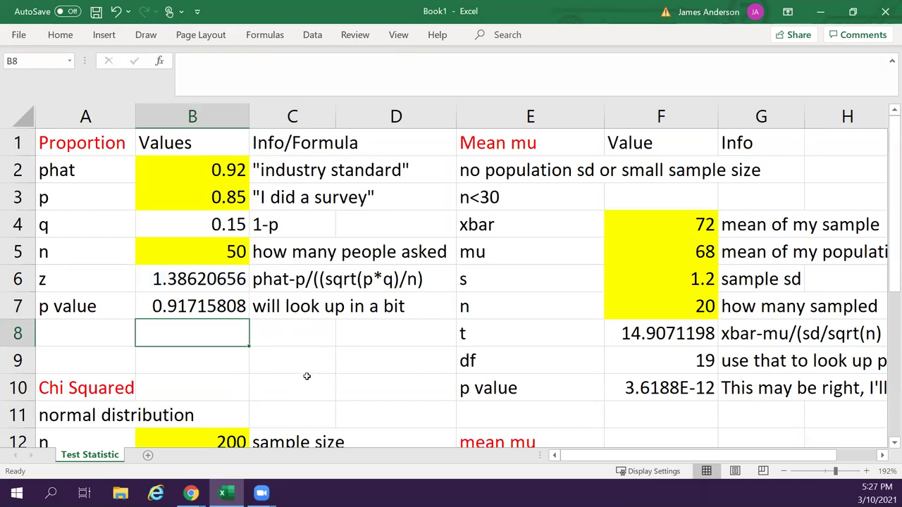
Try FALSE as the cumulative argument of the NORM.DIST formula in B7.
key(Up)
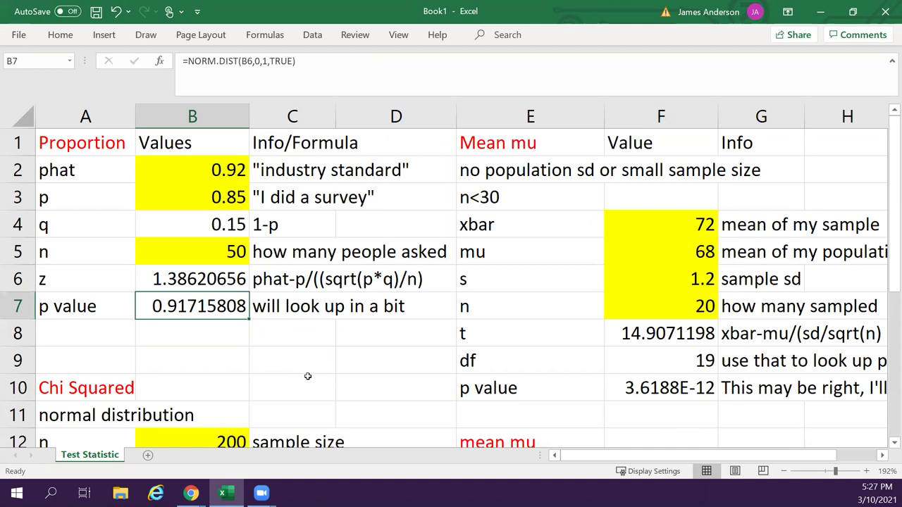
key(F2)
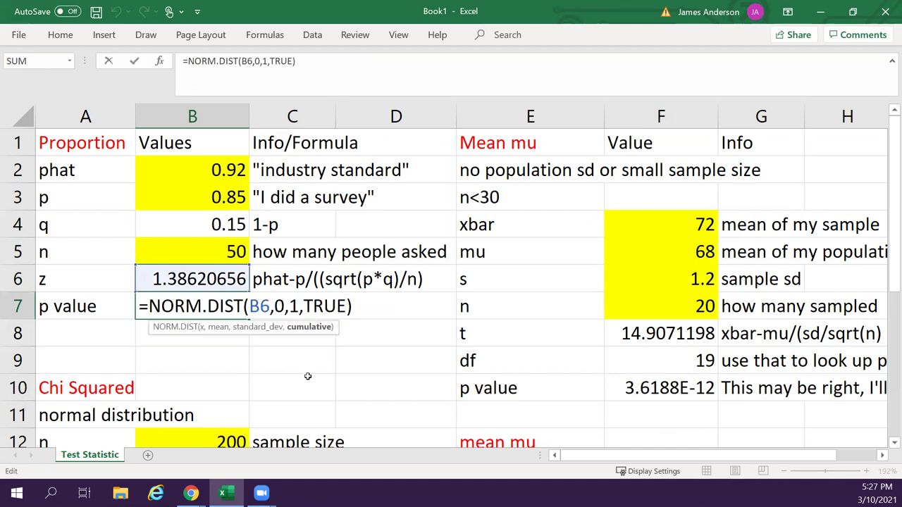
key(BackSpace)
key(BackSpace)
key(BackSpace)
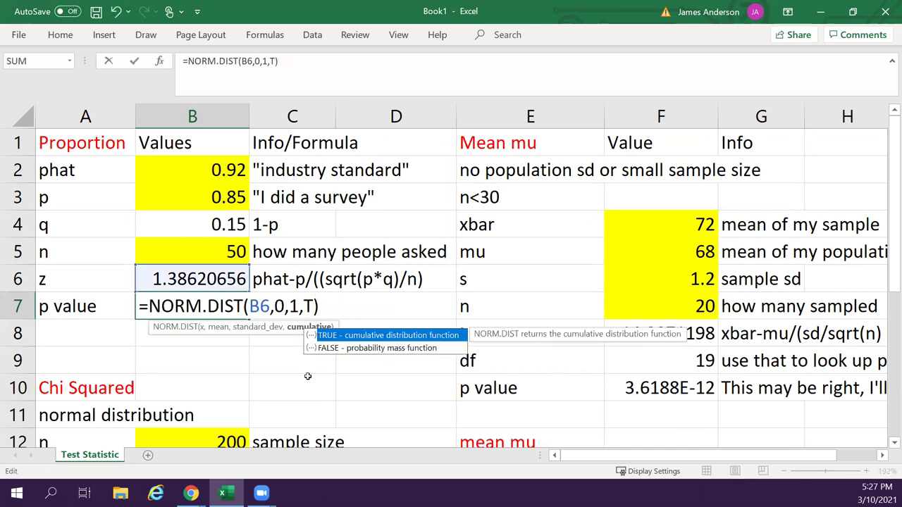
key(Down)
key(Tab)
key(Return)
key(Up)
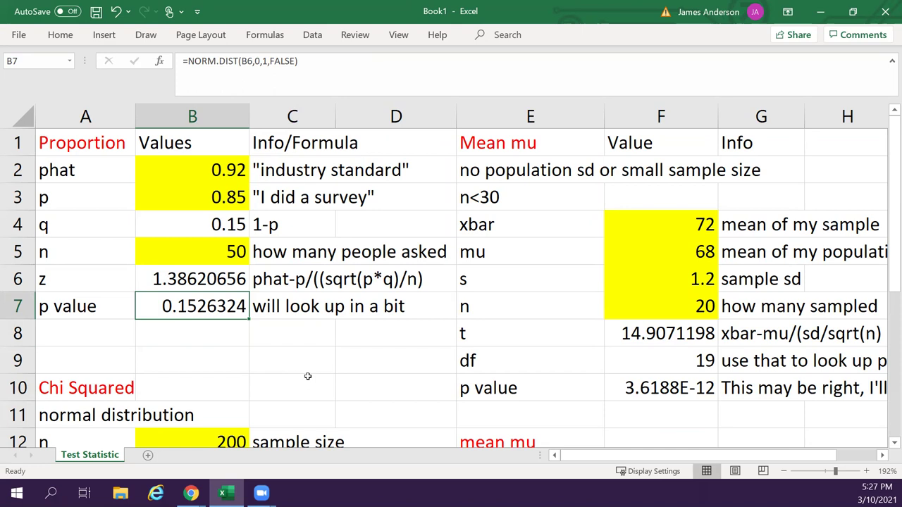
Restore the cumulative argument of B7's NORM.DIST formula to TRUE.
key(F2)
key(Left)
key(BackSpace)
key(BackSpace)
key(BackSpace)
key(BackSpace)
key(BackSpace)
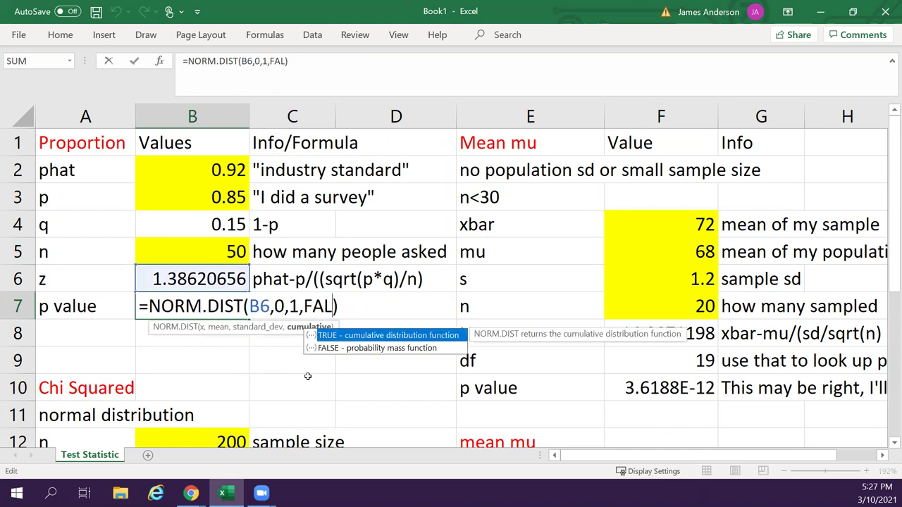
text(TRUE)
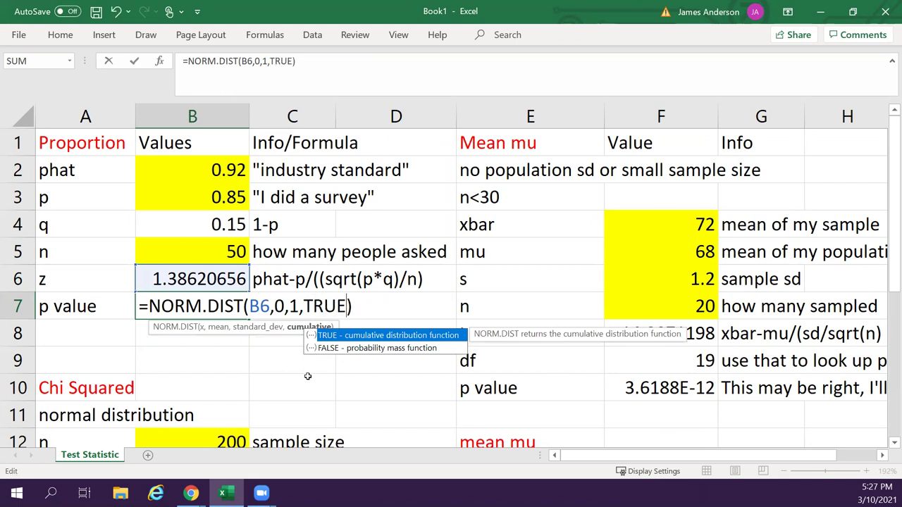
key(Left)
key(Left)
key(Left)
key(Left)
key(Left)
key(Left)
key(Left)
key(Left)
key(Left)
key(Left)
key(Left)
key(Left)
key(Left)
key(Left)
key(Left)
key(Left)
key(Left)
key(Left)
key(Left)
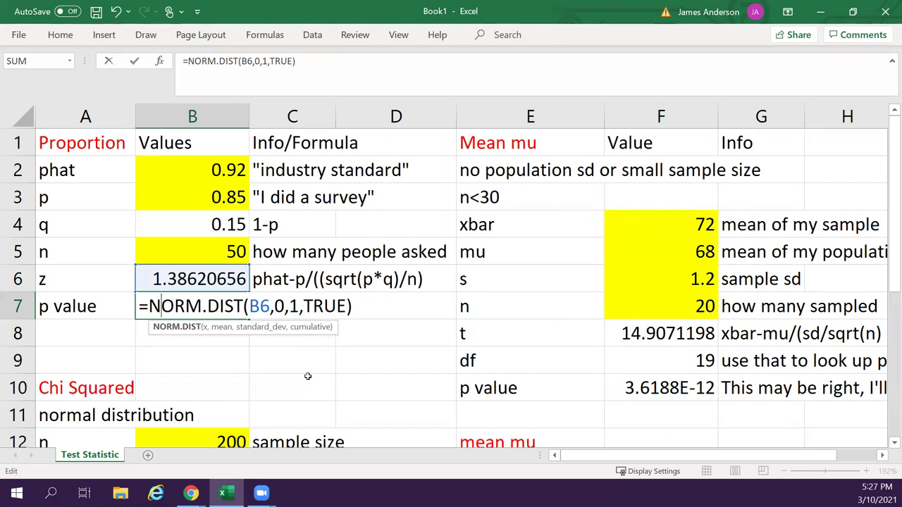
key(Return)
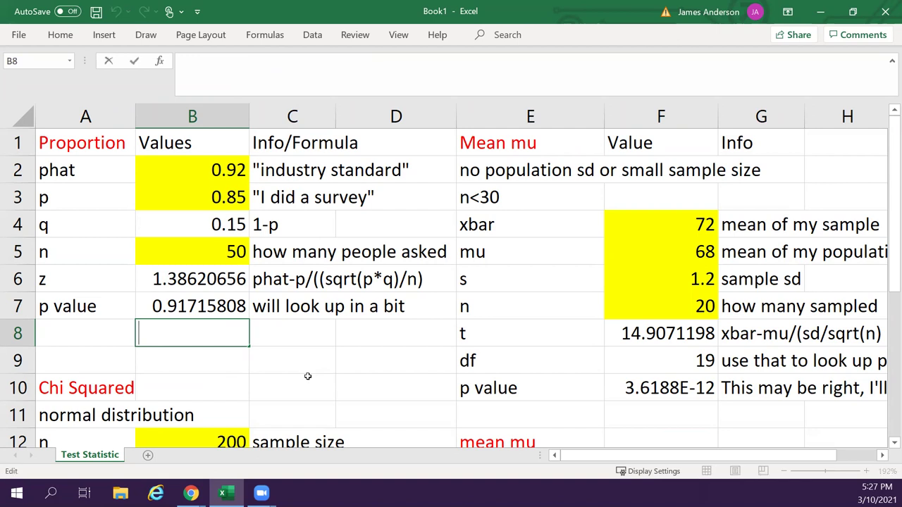
Subtract the normal distribution result in B7 from 1 so the formula reads =1-NORM.DIST(B6,0,1,TRUE).
key(Up)
key(F2)
key(Home)
key(Right)
text(1-)
key(Return)
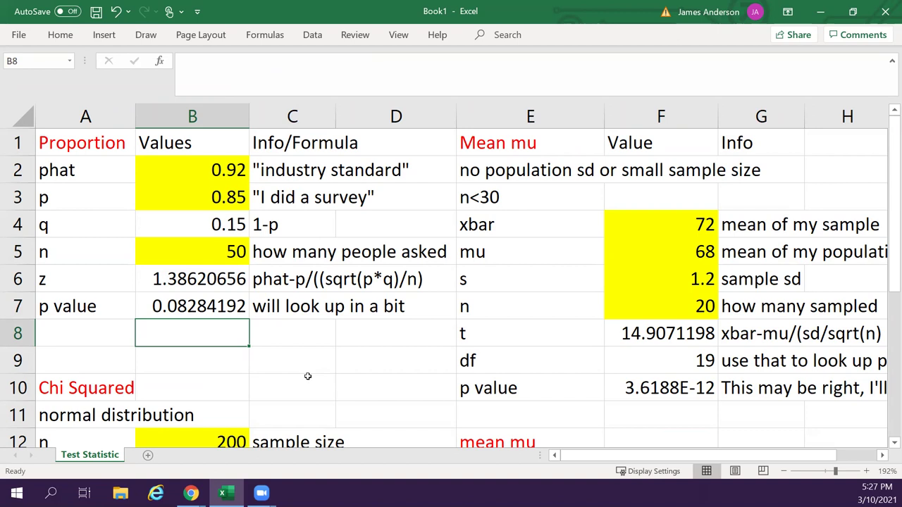
Add a conditional formatting rule to B7 that highlights values less than .05 with Light Red Fill with Dark Red Text.
key(Up)
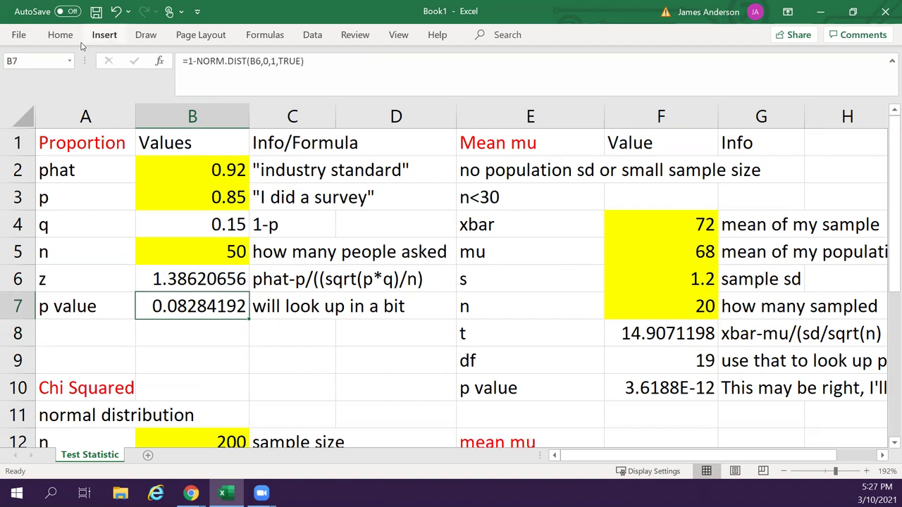
click(60, 36)
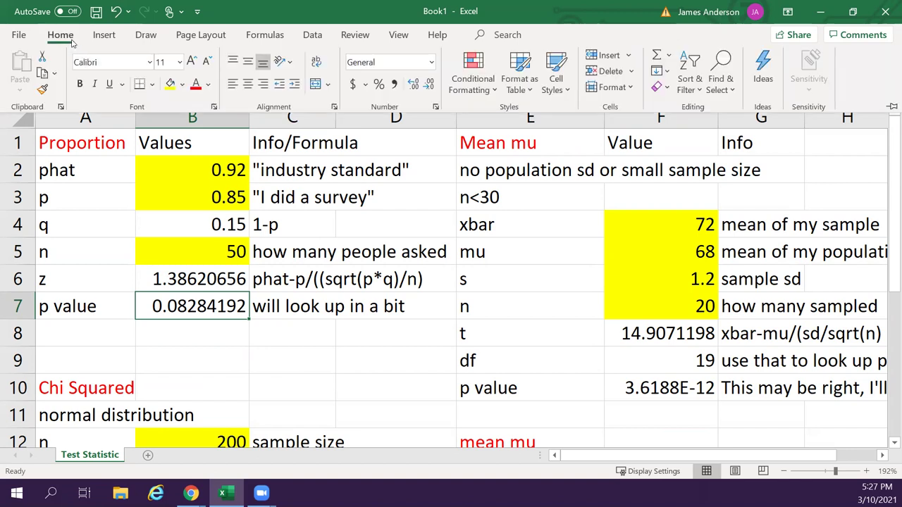
click(488, 90)
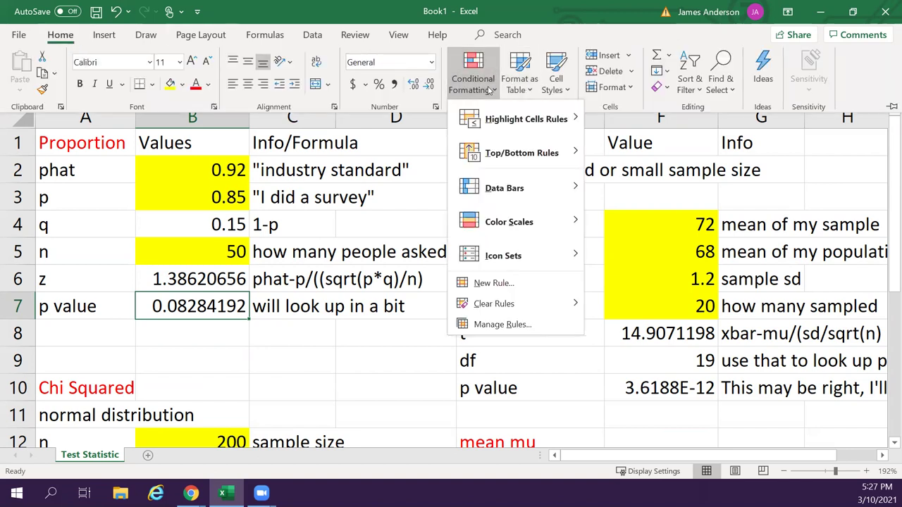
mouse_move(537, 121)
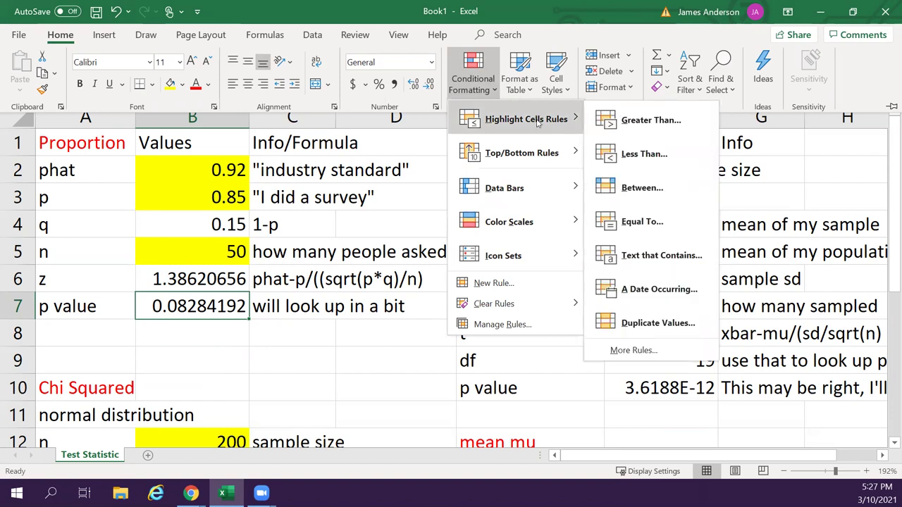
click(656, 155)
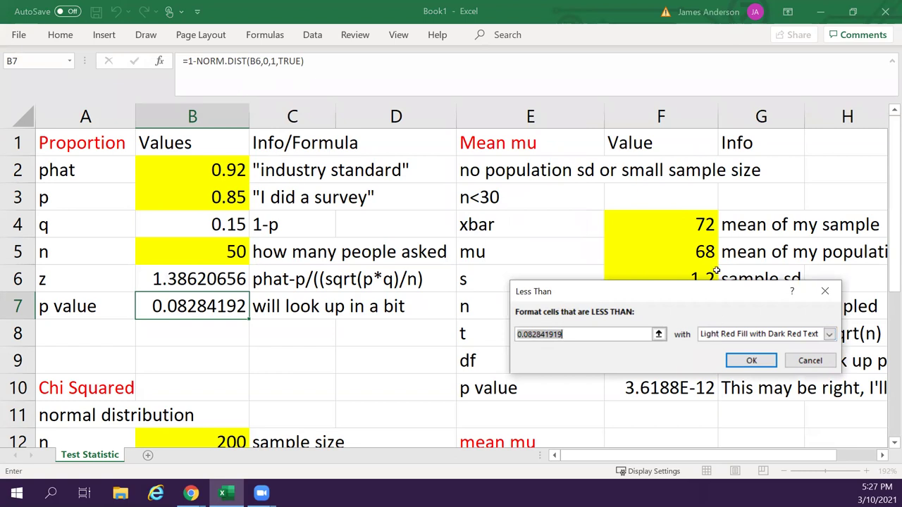
text(.05)
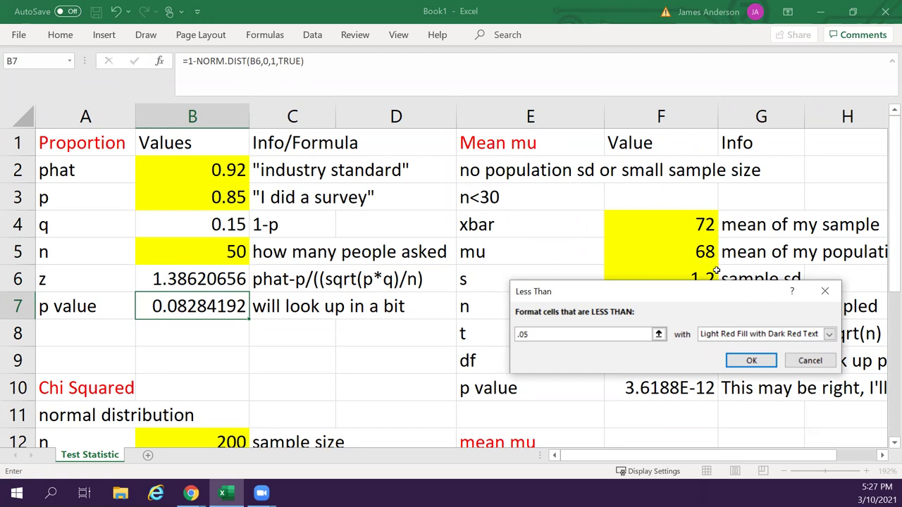
key(Return)
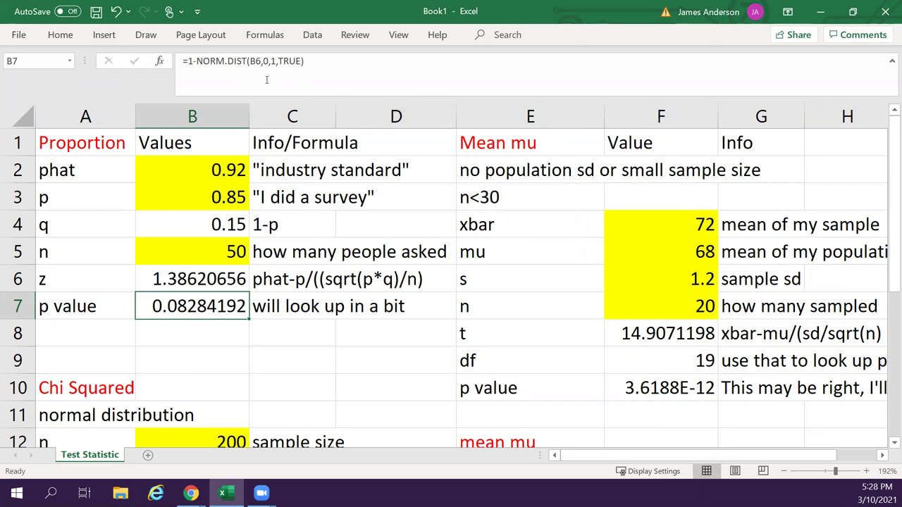
click(72, 40)
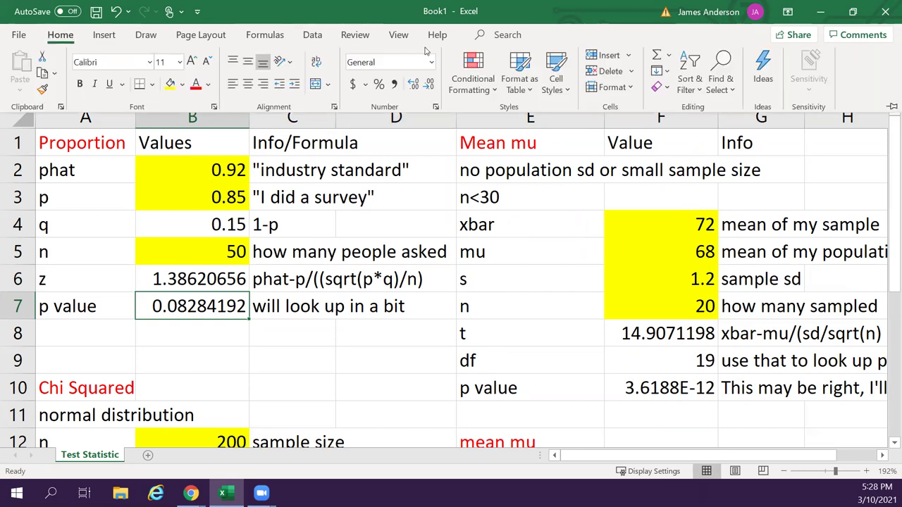
click(461, 95)
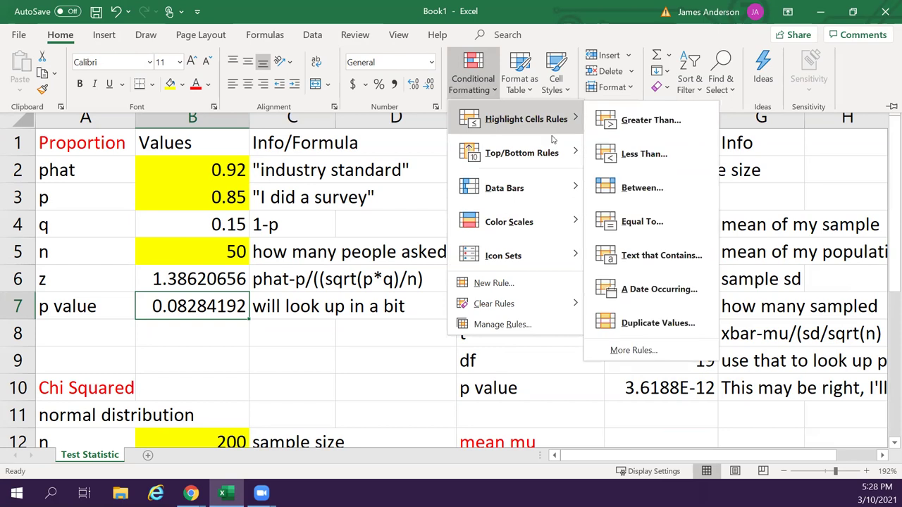
mouse_move(538, 117)
click(638, 120)
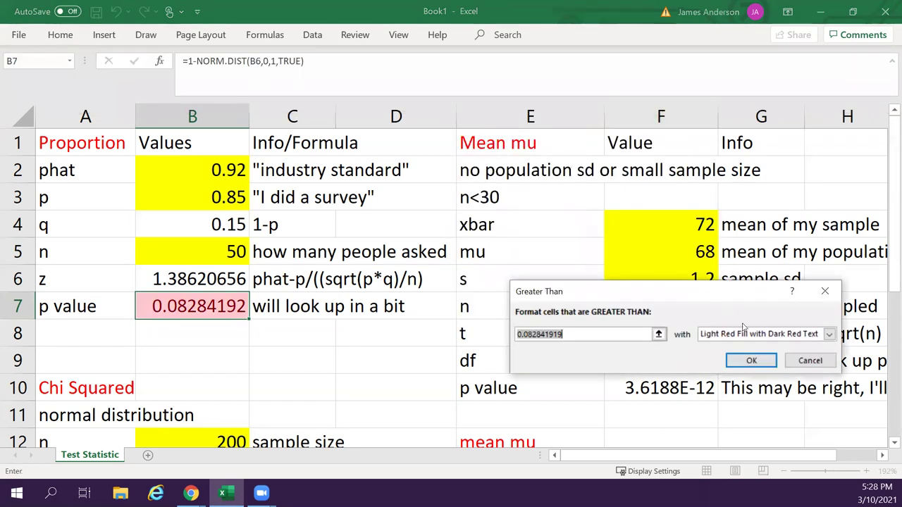
click(810, 361)
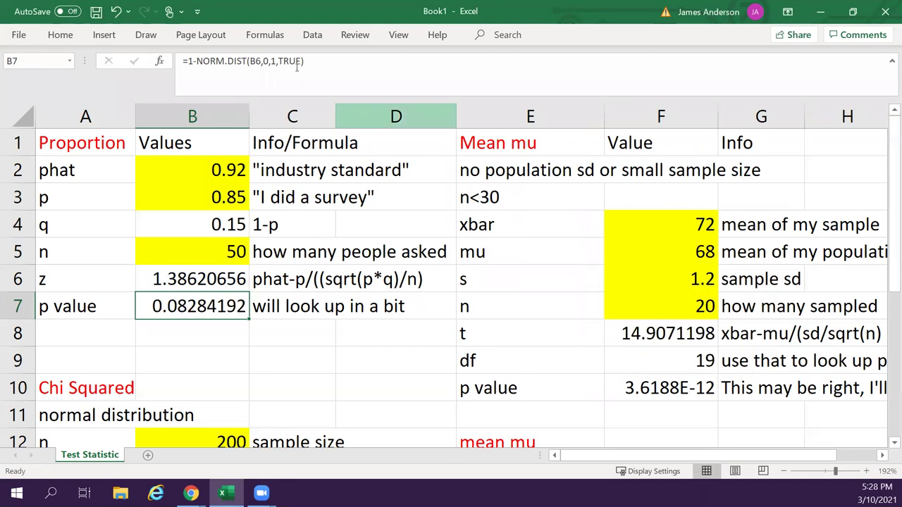
click(65, 36)
click(473, 90)
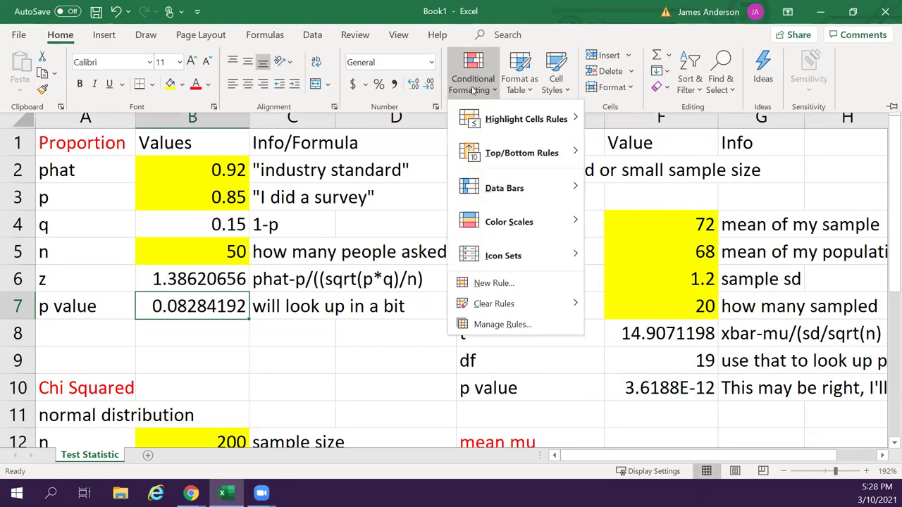
click(497, 284)
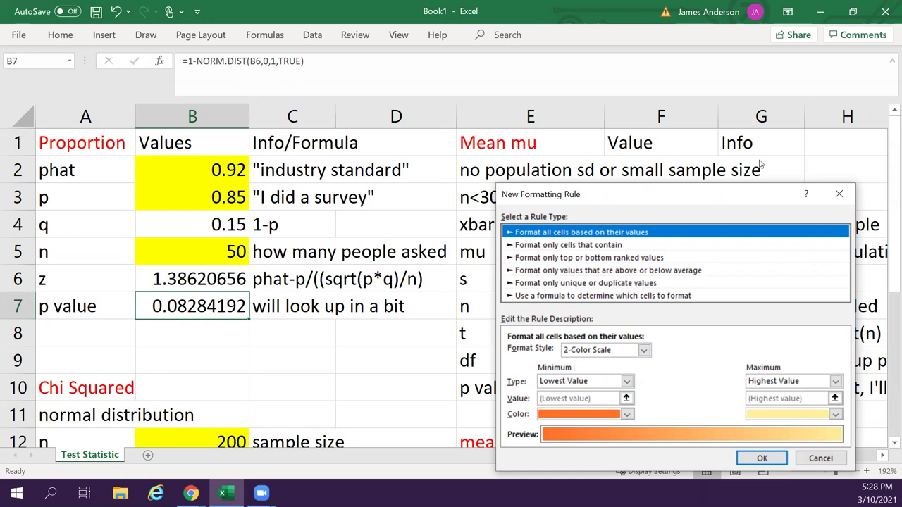
key(Escape)
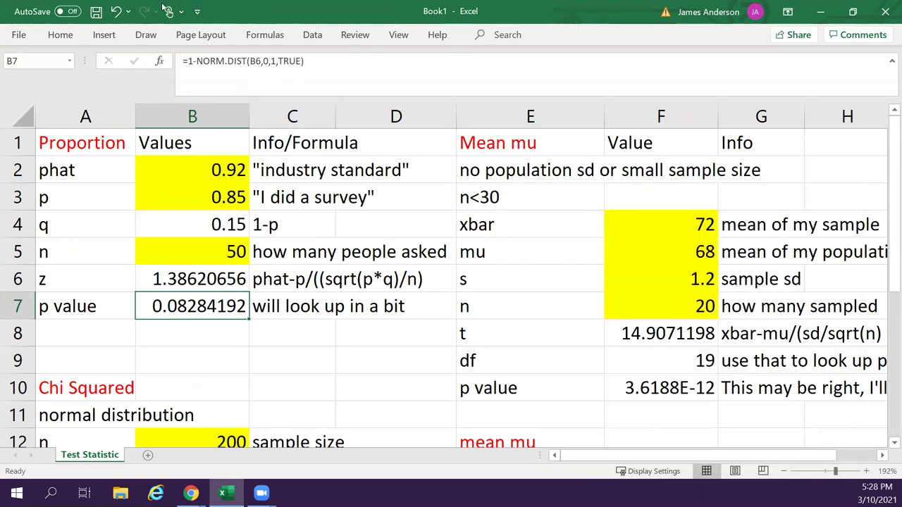
Add a conditional formatting rule to B7 that highlights values greater than .05 with Yellow Fill with Dark Yellow Text.
click(65, 36)
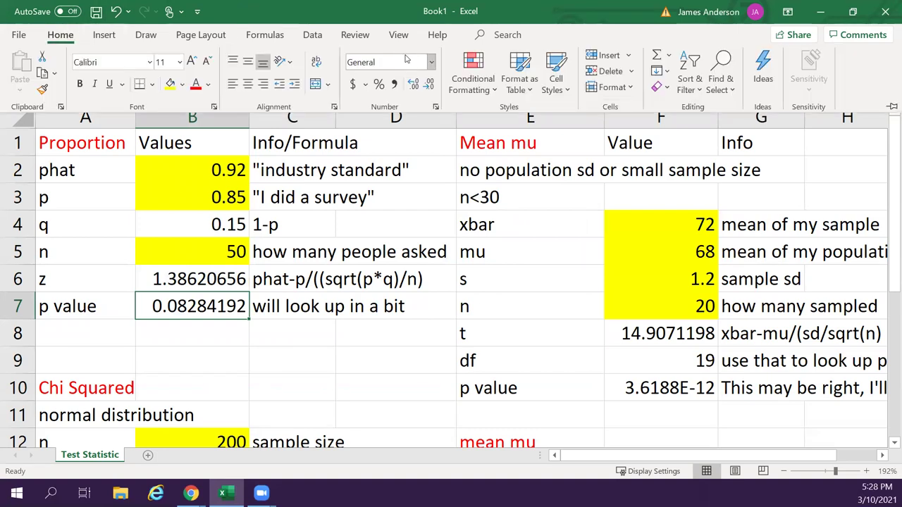
click(479, 90)
mouse_move(494, 121)
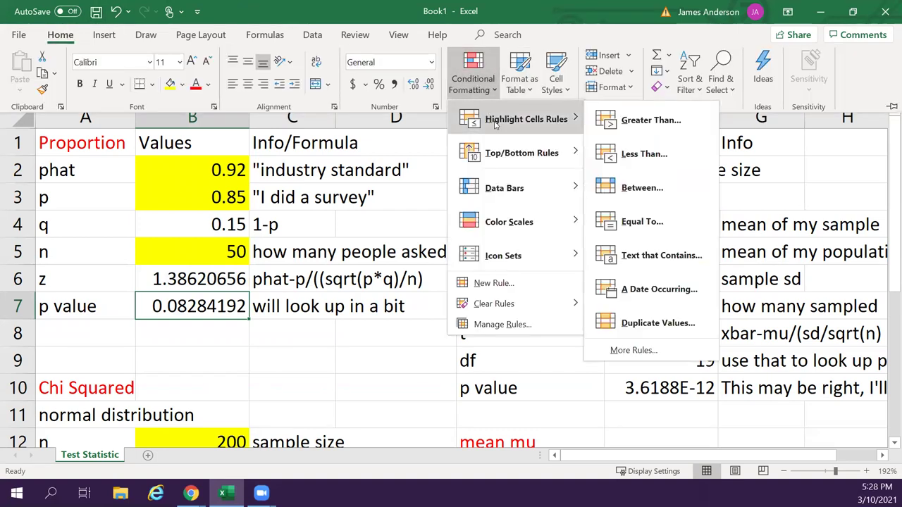
click(649, 120)
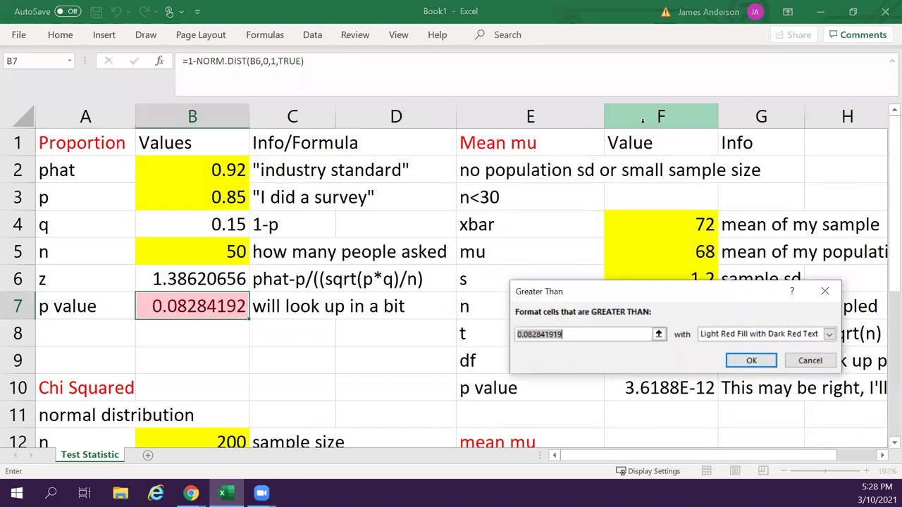
text(.05)
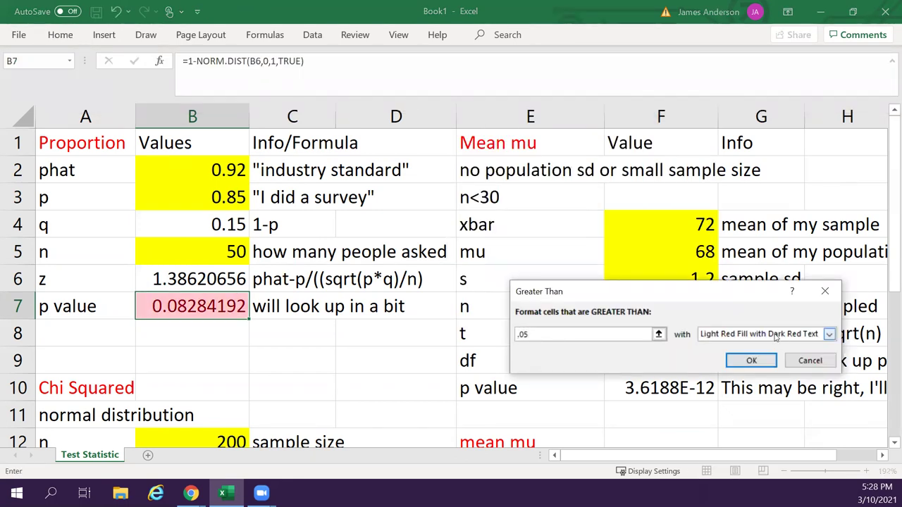
click(829, 334)
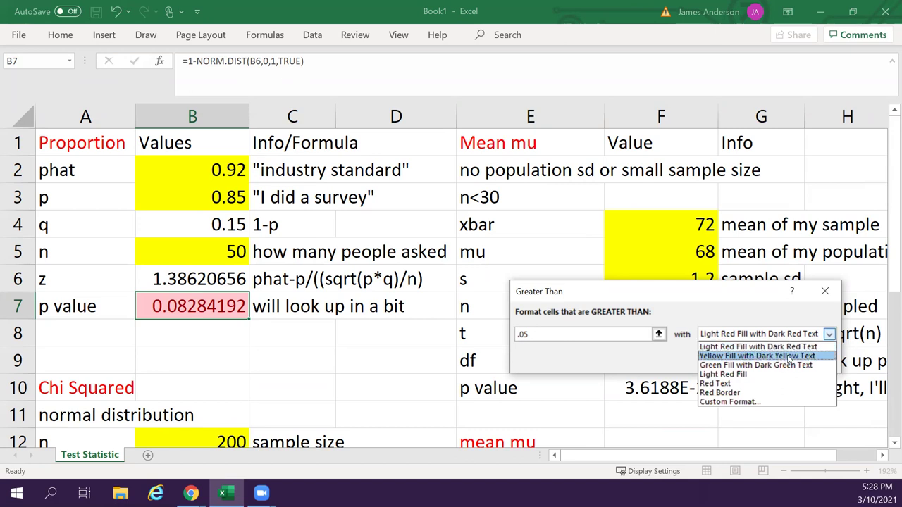
click(787, 357)
click(751, 361)
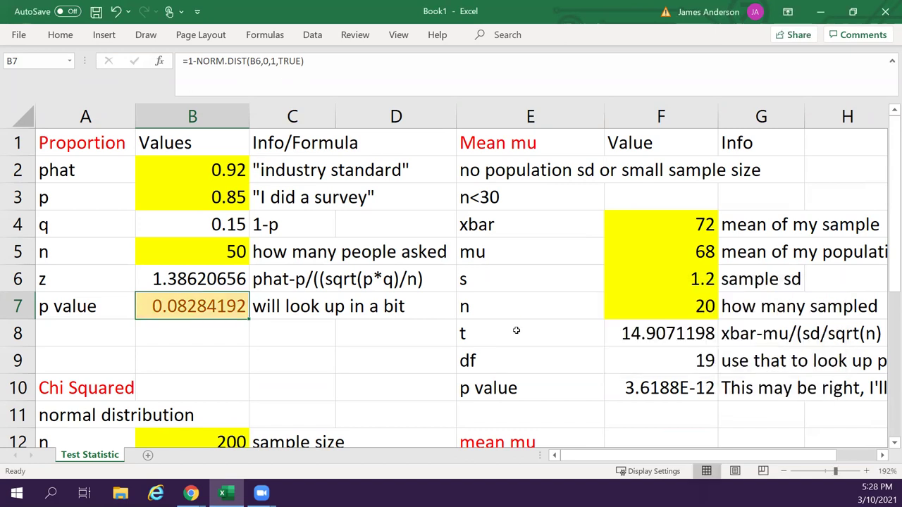
Try .7 as the Proportion p in B3 to test the p value's conditional formatting.
key(Up)
key(Up)
key(Up)
key(Up)
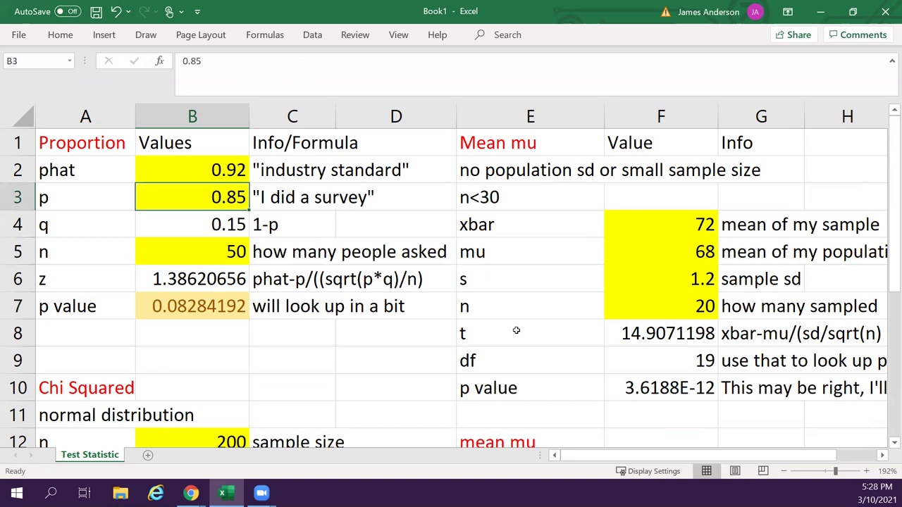
text(.)
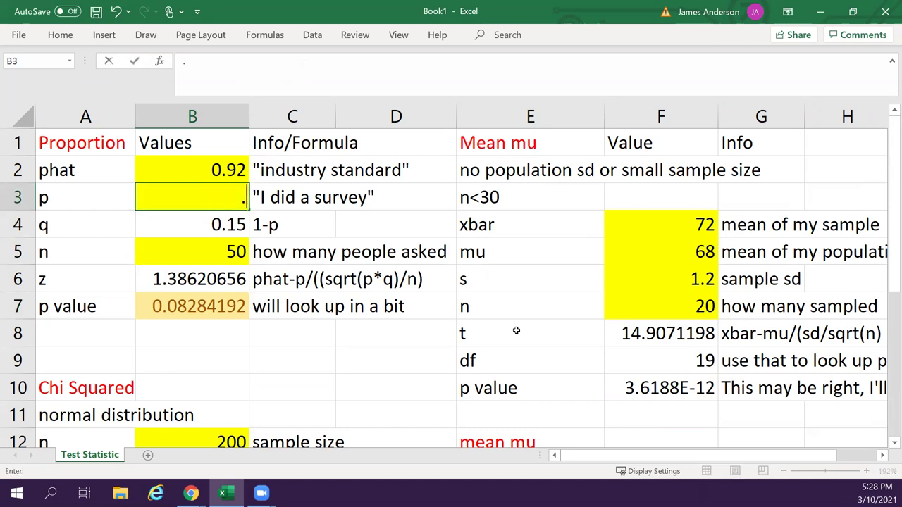
text(.7)
key(Return)
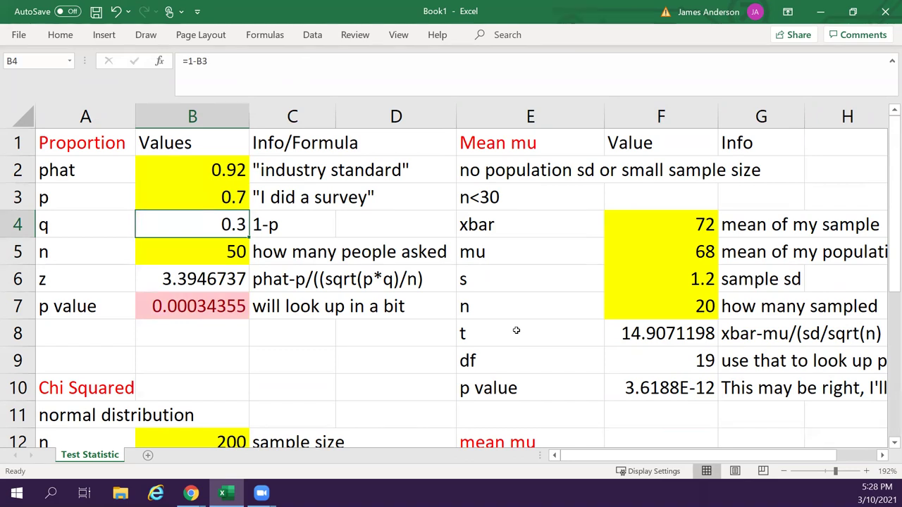
Undo the last change to the Proportion p in B3.
key(ctrl+z)
key(ctrl+z)
key(ctrl+z)
key(ctrl+z)
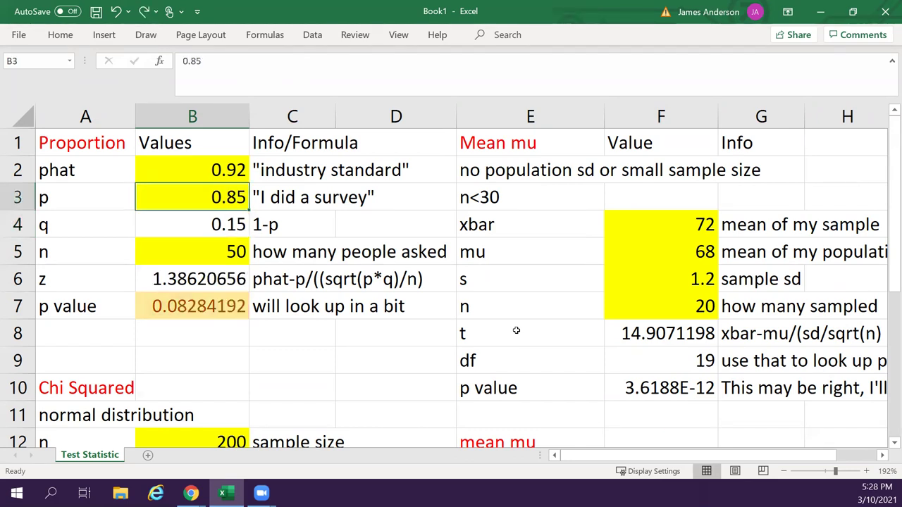
Add a colour note below the p value label, with "Yellow and red" in A8 and "not significant" in A9.
key(Up)
key(Up)
key(Up)
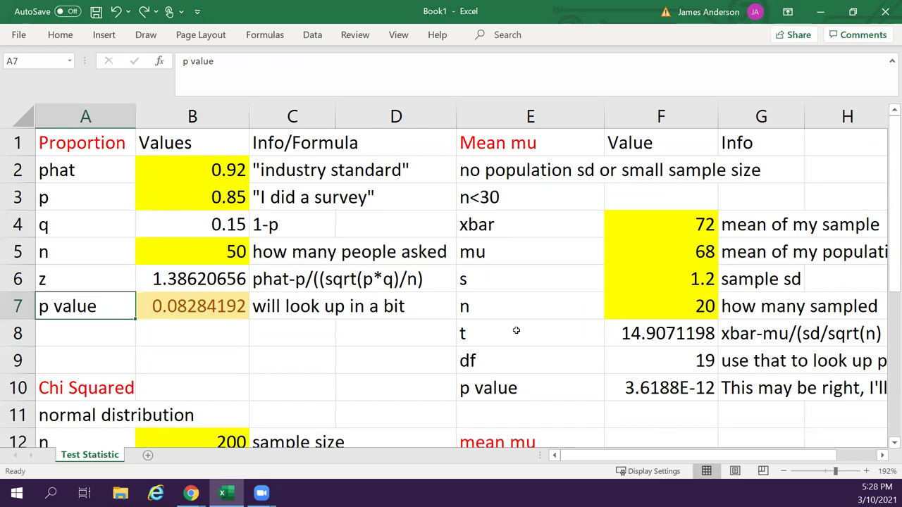
key(Down)
text(Yer)
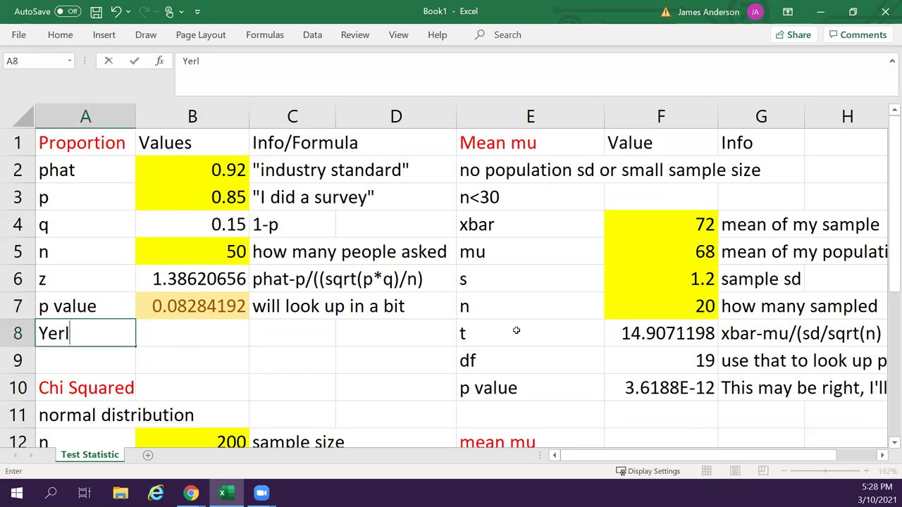
key(BackSpace)
key(BackSpace)
text(llow and )
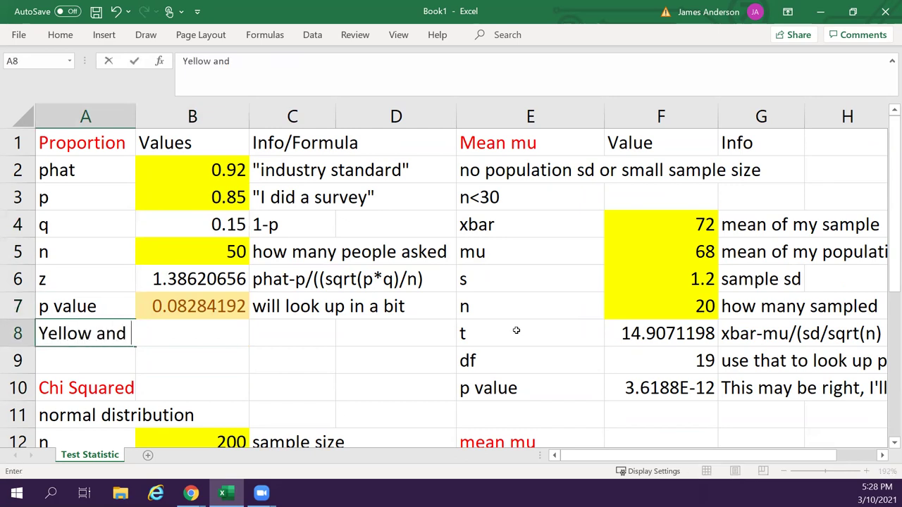
text(red)
key(Return)
text(not signi)
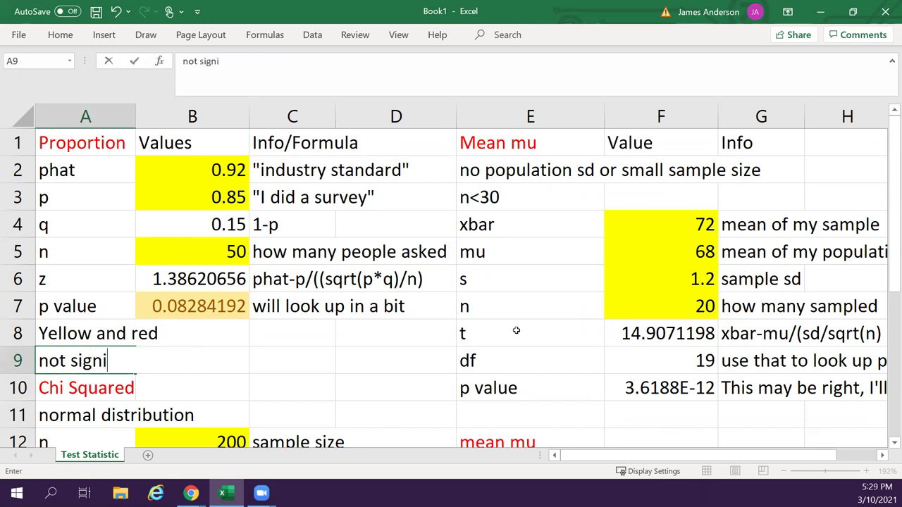
text(ficant)
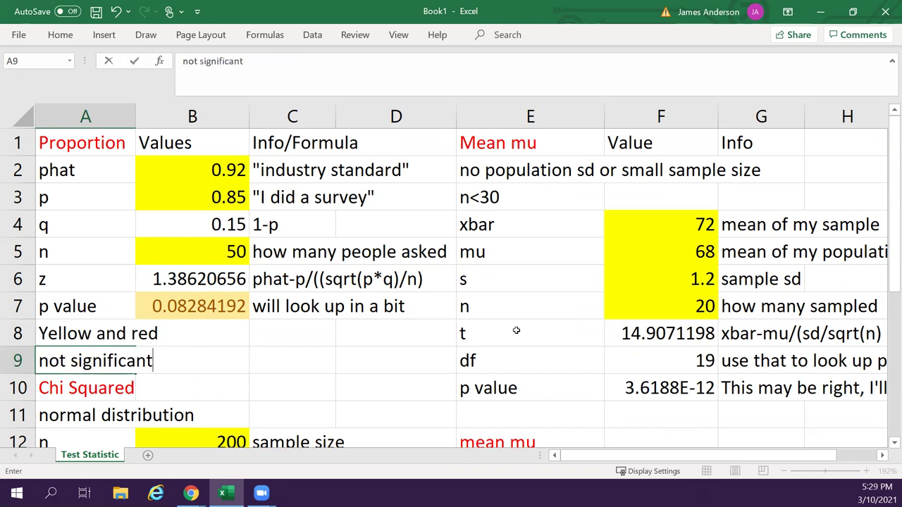
key(Tab)
Set the Proportion p in B3 to .7 to check the other highlight colour of the p value.
key(Up)
key(Up)
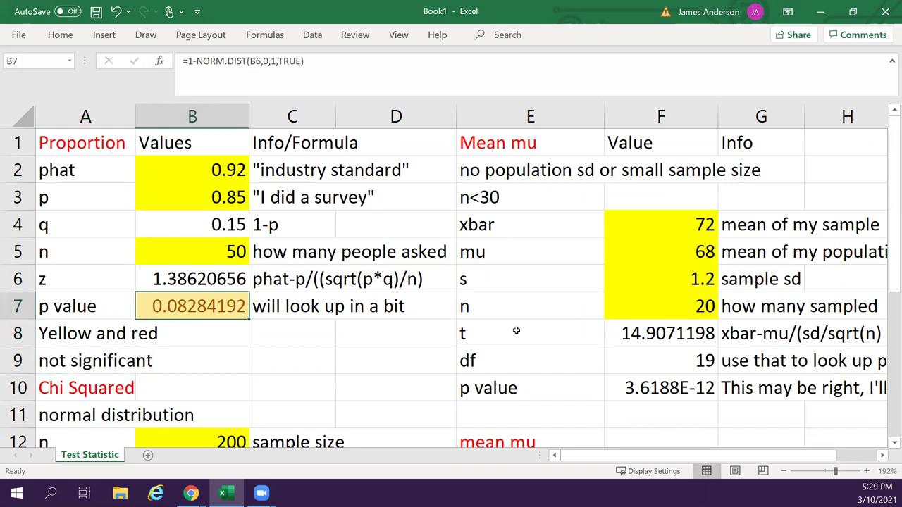
key(Up)
key(Up)
key(Up)
key(Up)
key(Up)
key(Up)
key(Down)
key(Down)
text(.7)
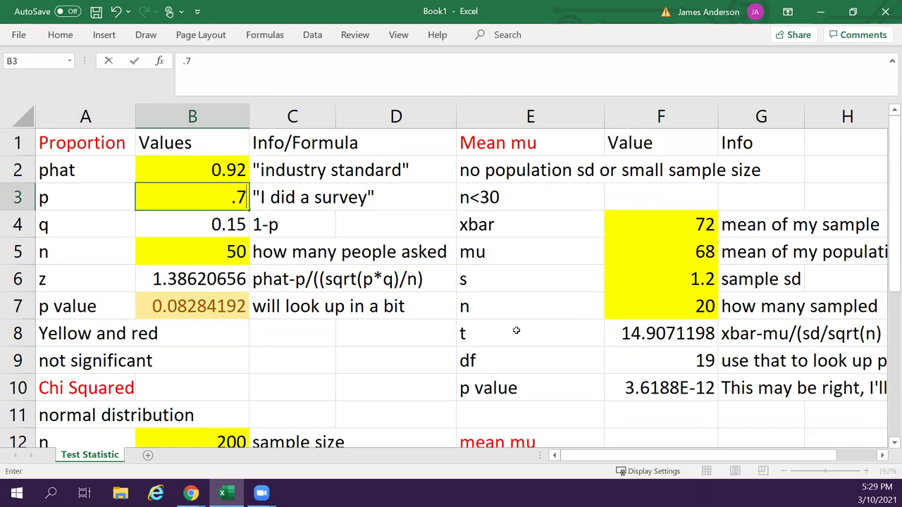
key(Return)
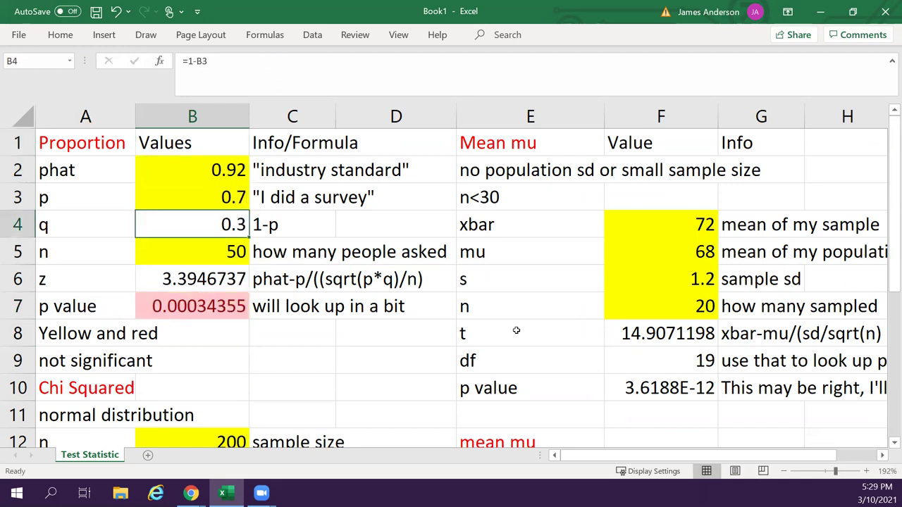
Set the Proportion p in B3 back to .85.
key(Up)
text(.85)
key(Return)
Add a second colour note with "Red and Red" in C8 and "significant" in C9.
key(Down)
key(Down)
key(Down)
key(Down)
key(Down)
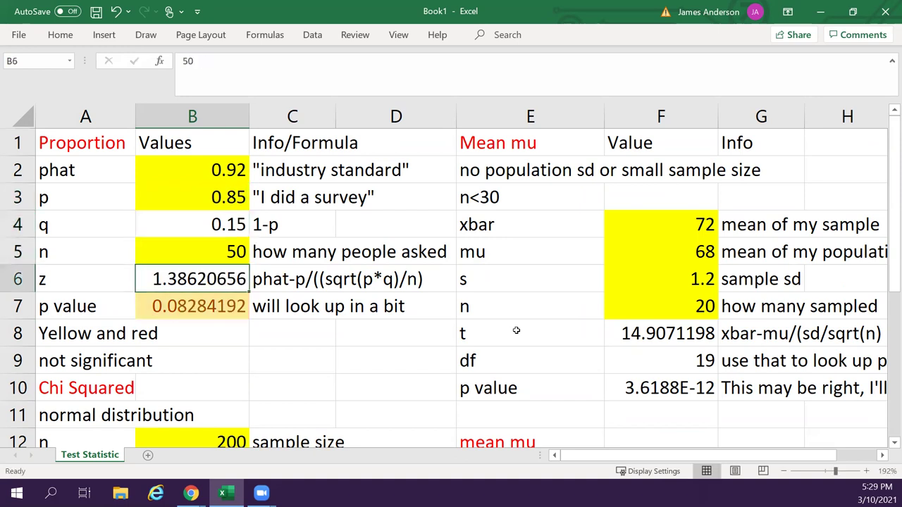
key(Right)
key(Up)
text(Red and Red)
key(Return)
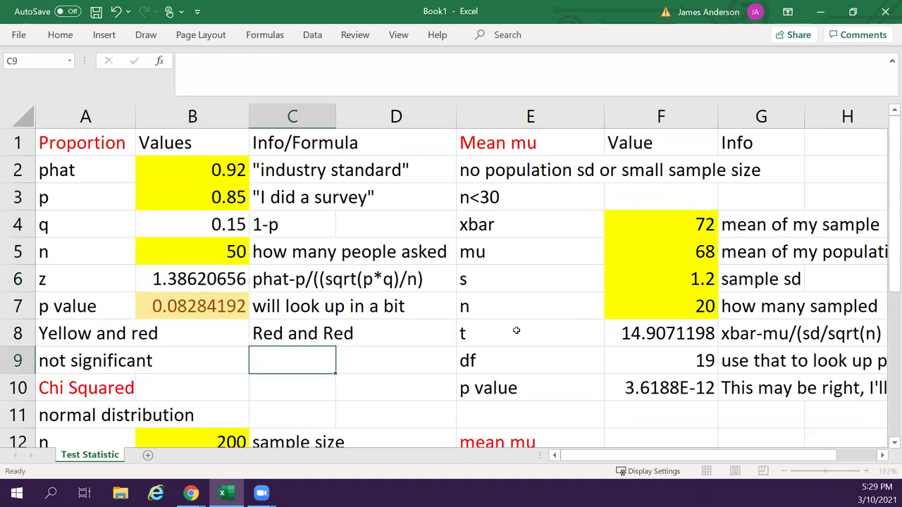
text(significant)
key(Return)
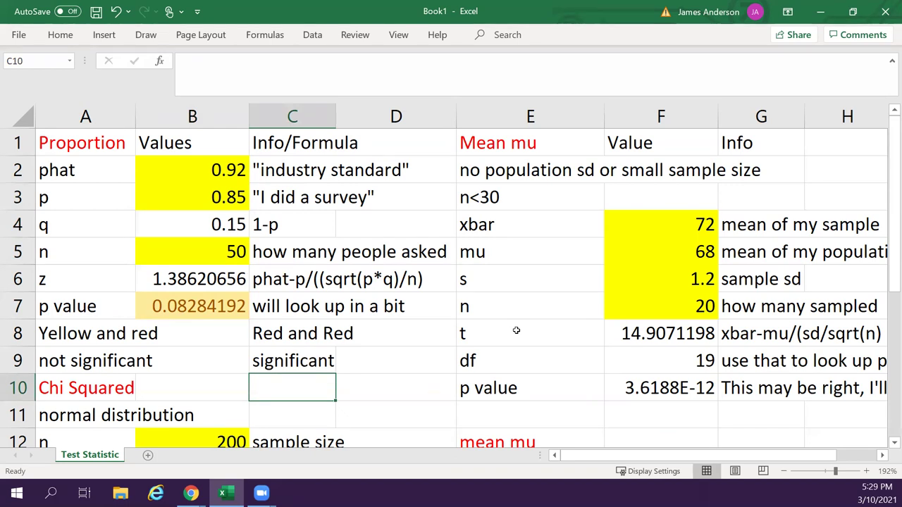
Add a conditional formatting rule to the Mean mu p value in F10 that highlights values greater than .05 with Green Fill with Dark Green Text.
key(Right)
key(Right)
key(Right)
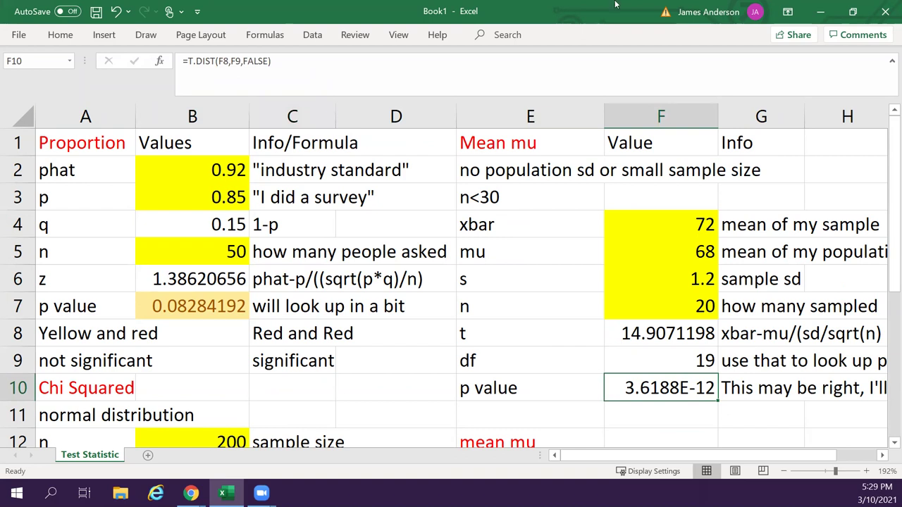
click(60, 35)
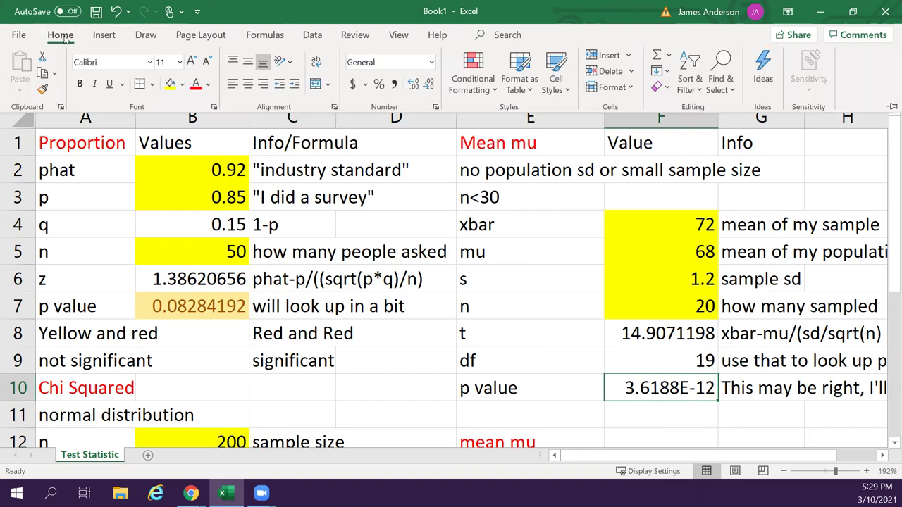
click(467, 75)
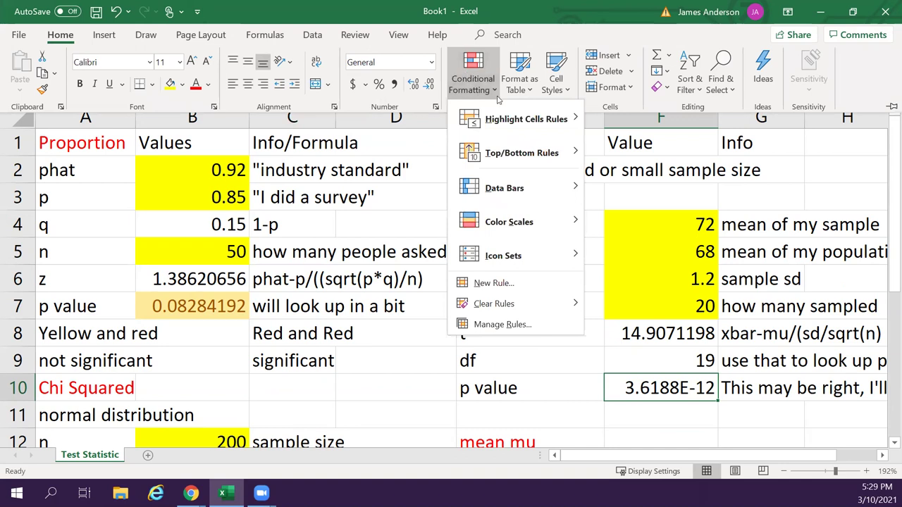
mouse_move(497, 116)
click(625, 124)
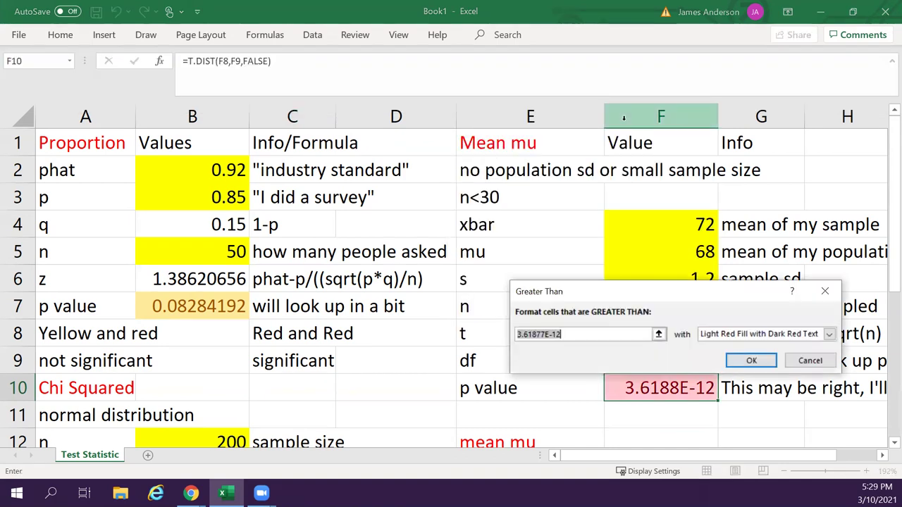
text(.05)
click(733, 337)
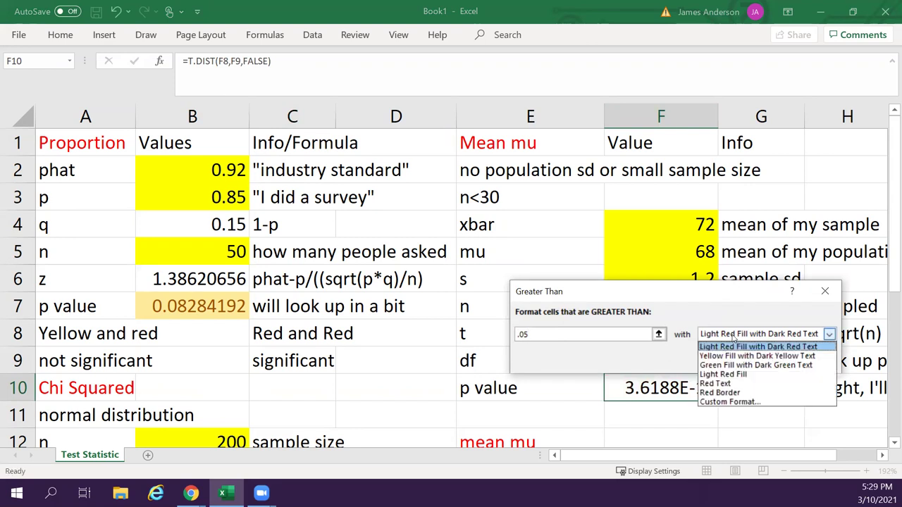
click(756, 365)
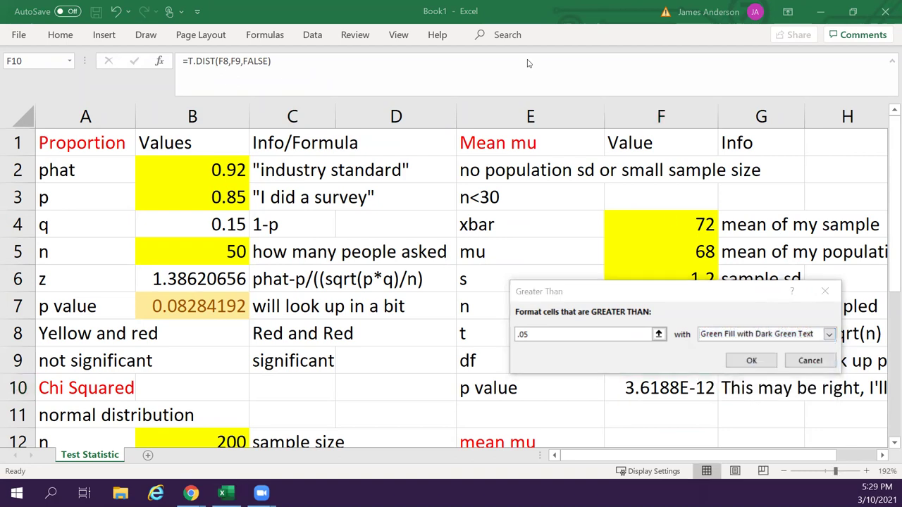
click(751, 360)
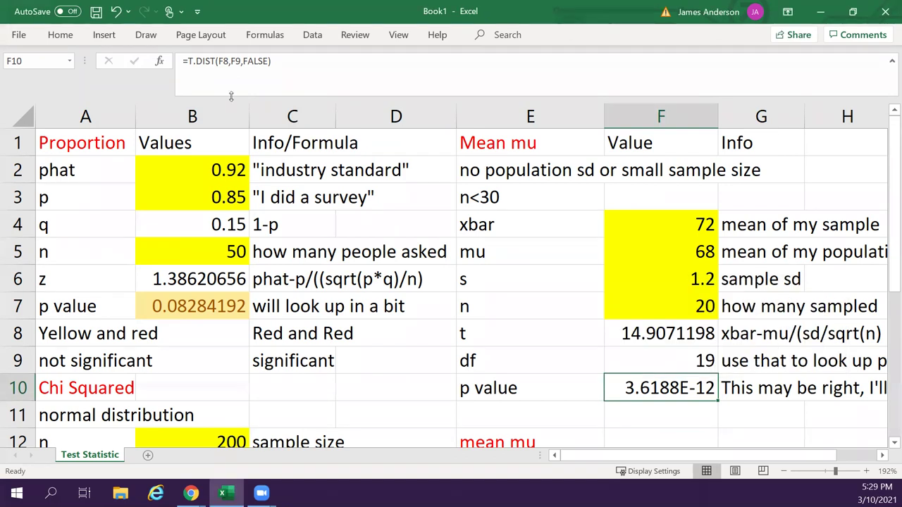
Add a conditional formatting rule to the Mean mu p value in F10 that highlights values less than .05 with Red Text.
click(51, 35)
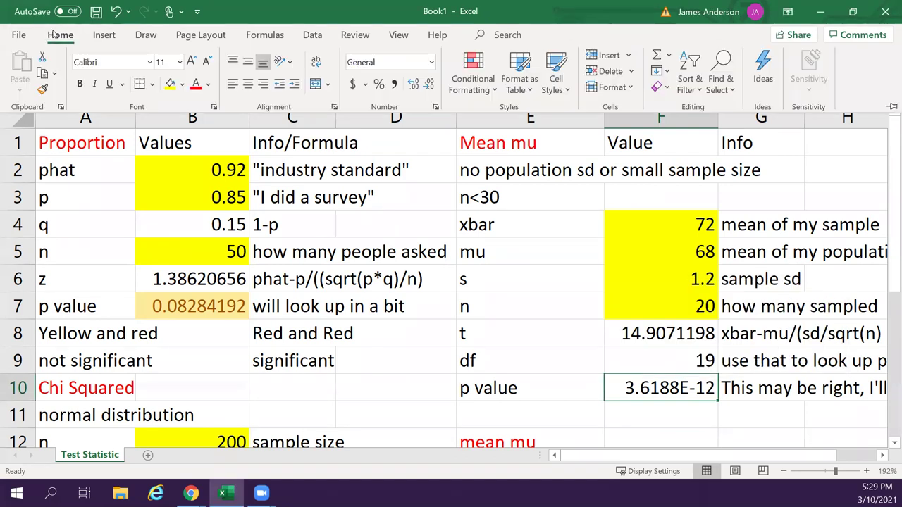
click(474, 74)
mouse_move(512, 124)
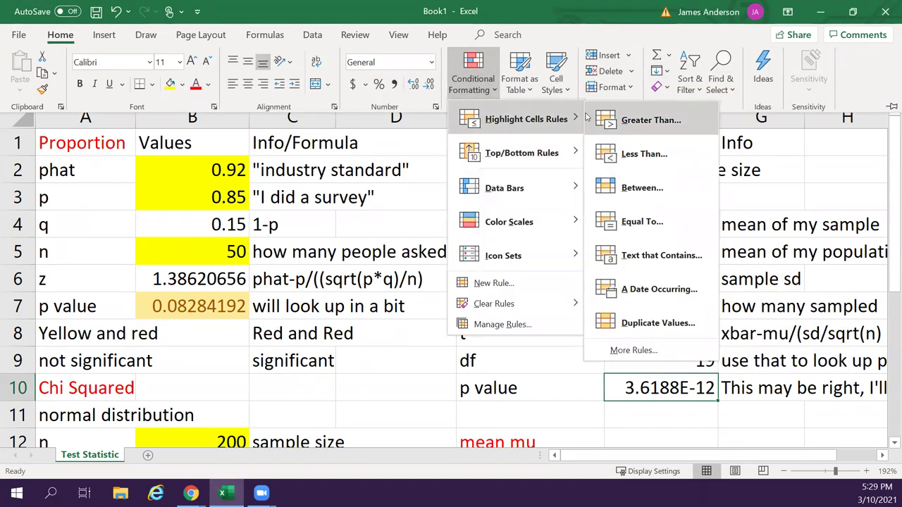
click(645, 154)
text(.05)
click(808, 336)
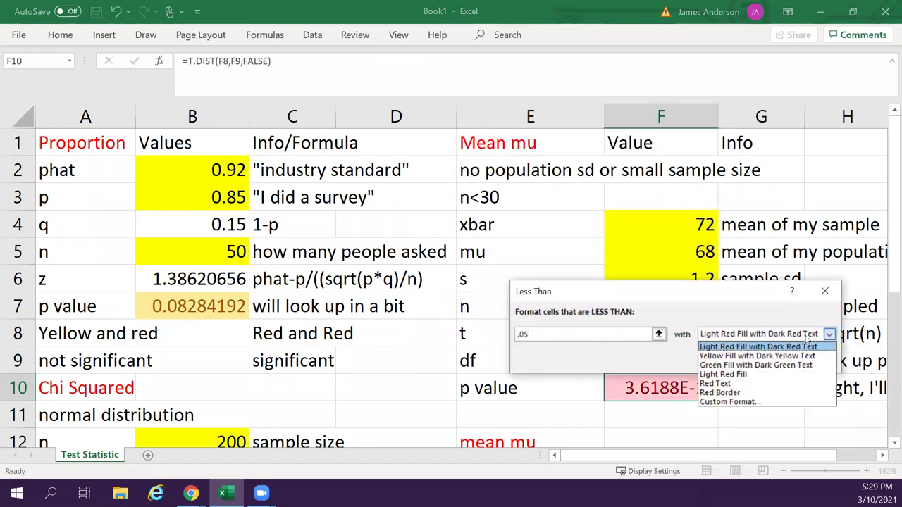
click(770, 393)
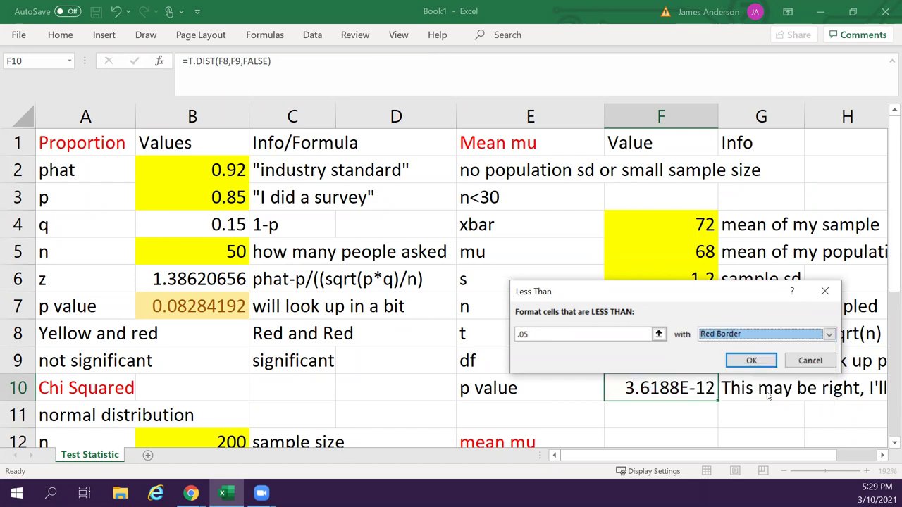
click(745, 334)
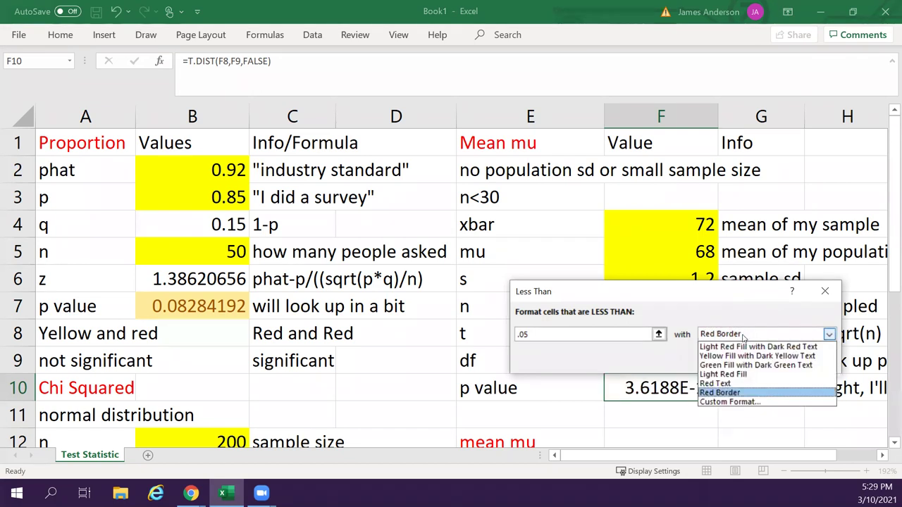
click(733, 384)
click(753, 361)
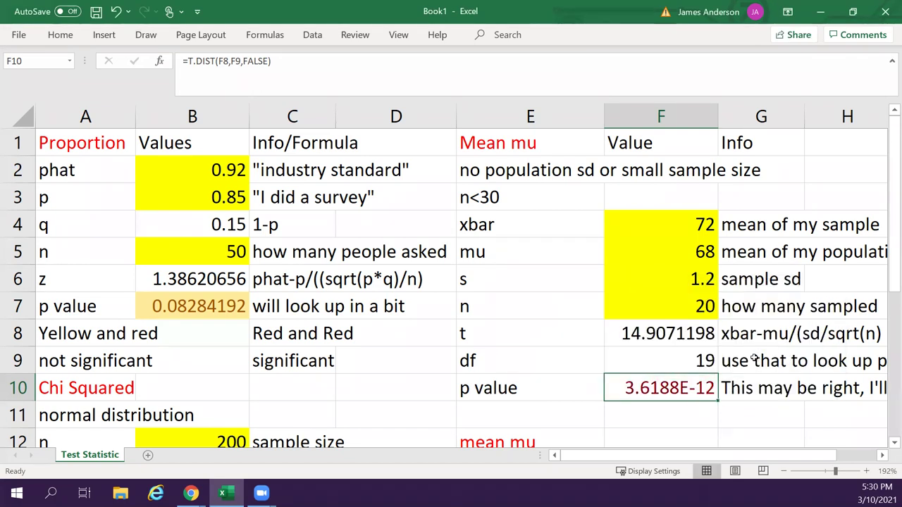
Copy the Proportion p value formula from B7 into F19, under the z of the second mean mu block.
scroll(608, 370, down, 1)
scroll(608, 371, up, 1)
scroll(609, 370, down, 1)
scroll(608, 371, up, 1)
click(199, 303)
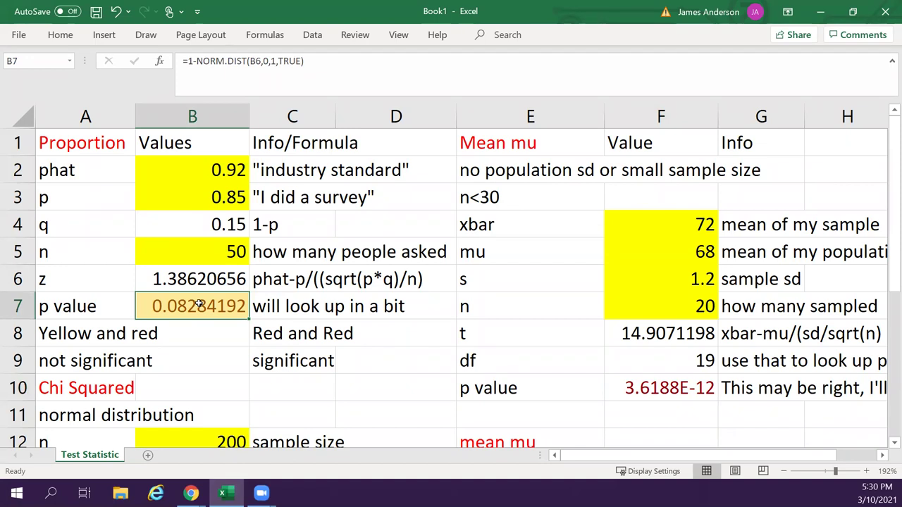
key(ctrl+c)
scroll(529, 365, down, 6)
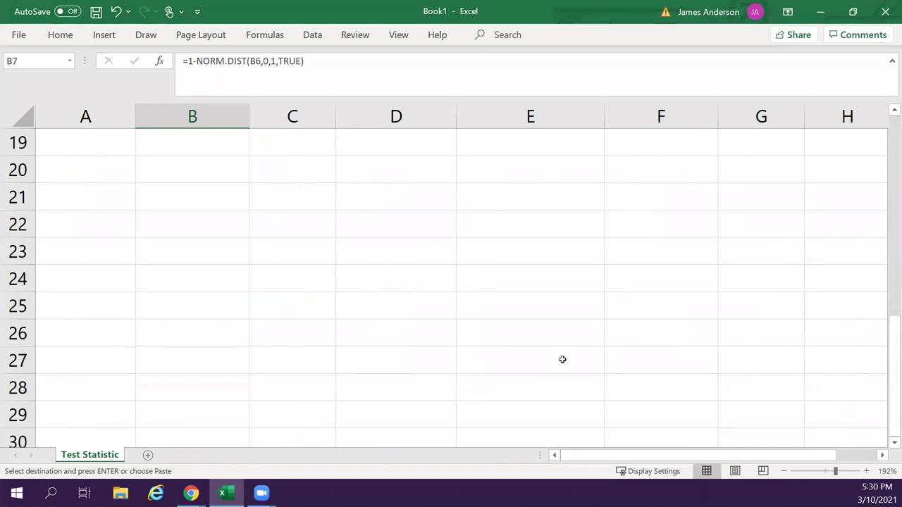
scroll(562, 361, up, 4)
scroll(562, 360, down, 1)
click(623, 375)
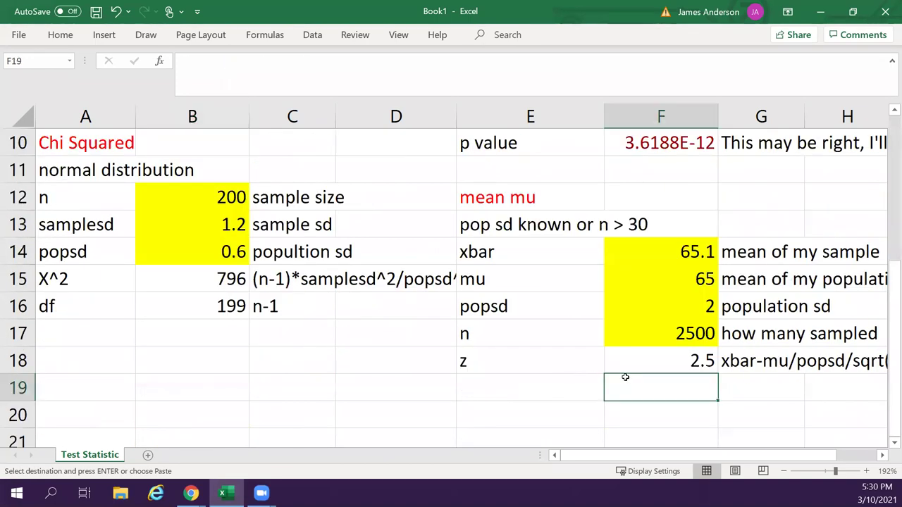
key(ctrl+v)
Label the copied result by entering "P value" in E19.
click(601, 376)
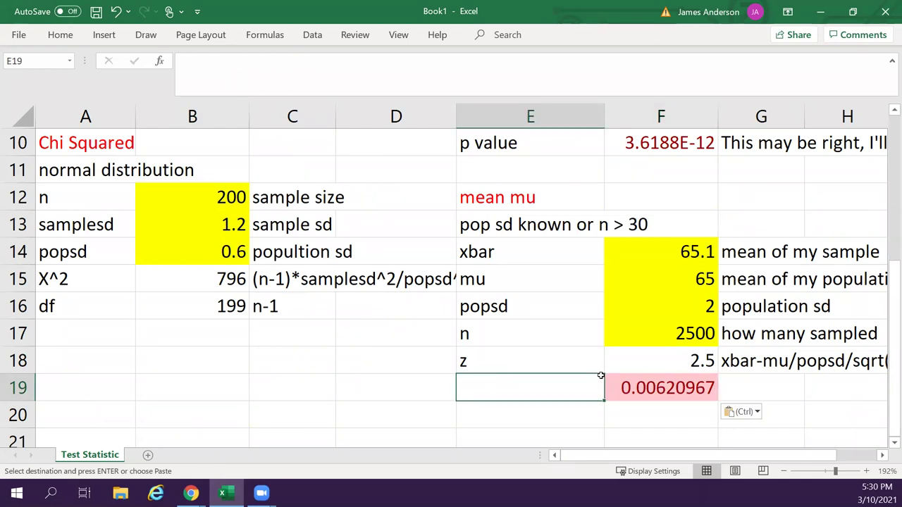
text(P value)
key(Return)
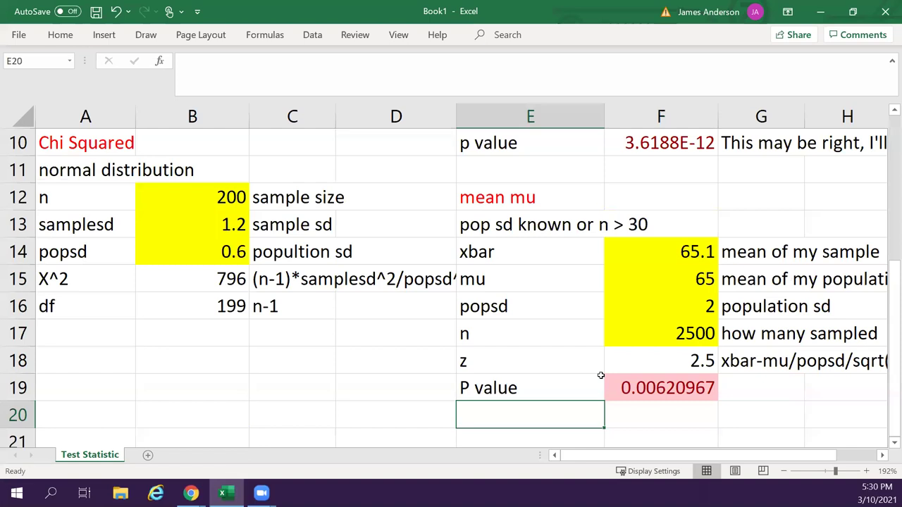
Set the sample size n of the second mean mu block in F17 to 200.
key(Up)
key(Right)
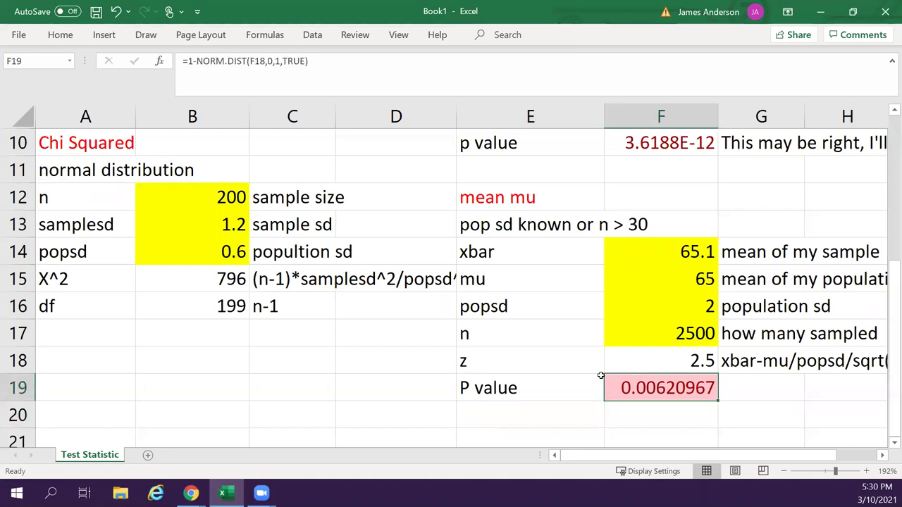
key(Up)
key(Up)
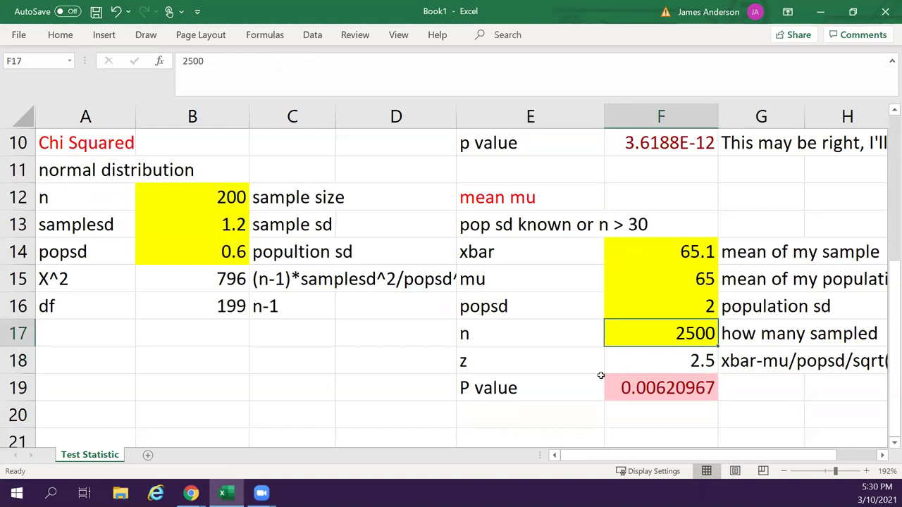
text(200)
key(Return)
Set the xbar of the second mean mu block in F14 to 68.
key(Up)
key(Up)
key(Up)
key(Up)
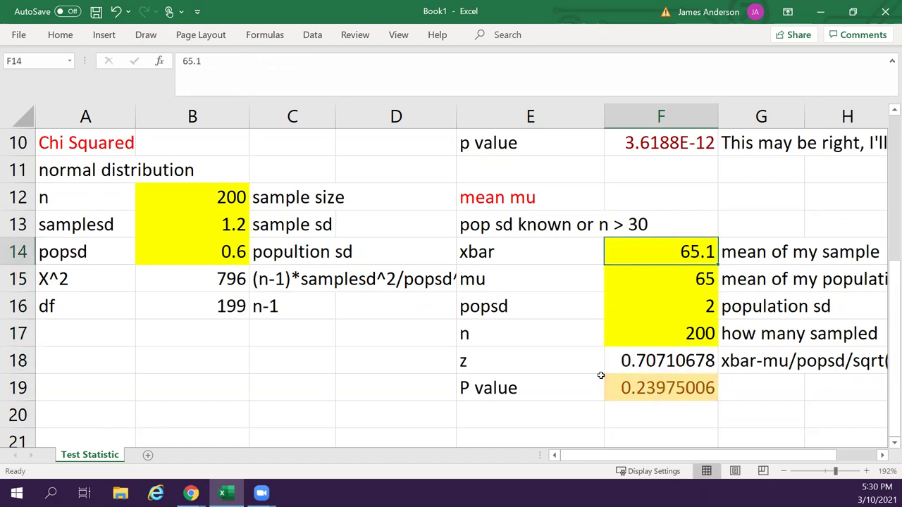
text(68)
key(Return)
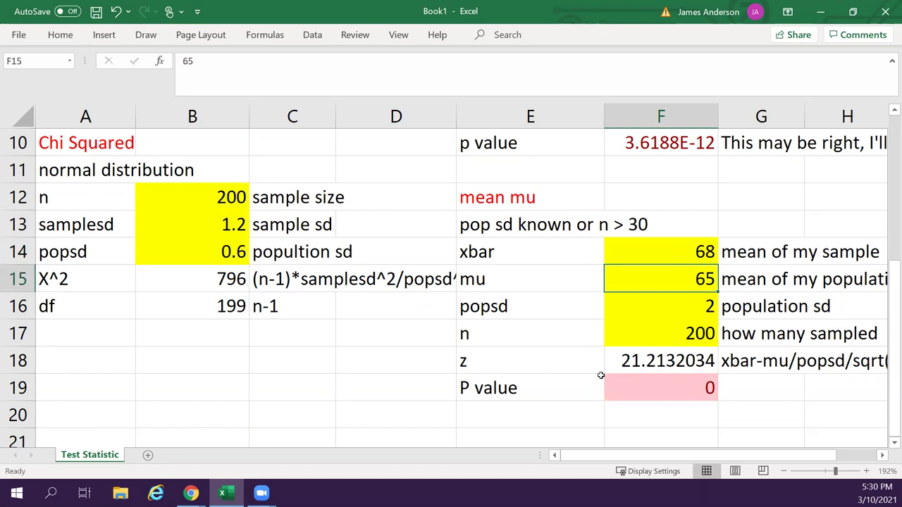
Change the xbar in F14 to 67 and select the P value in F19 to check it.
key(Up)
key(F2)
key(BackSpace)
text(7)
key(Return)
key(Down)
key(Down)
key(Down)
key(Down)
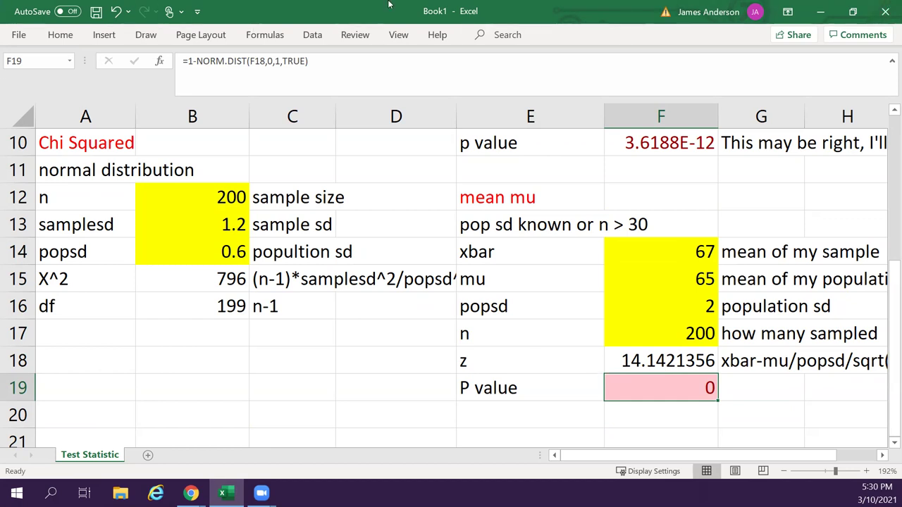
Start a CHITEST formula in B17, under the Chi Squared df.
key(alt+Tab)
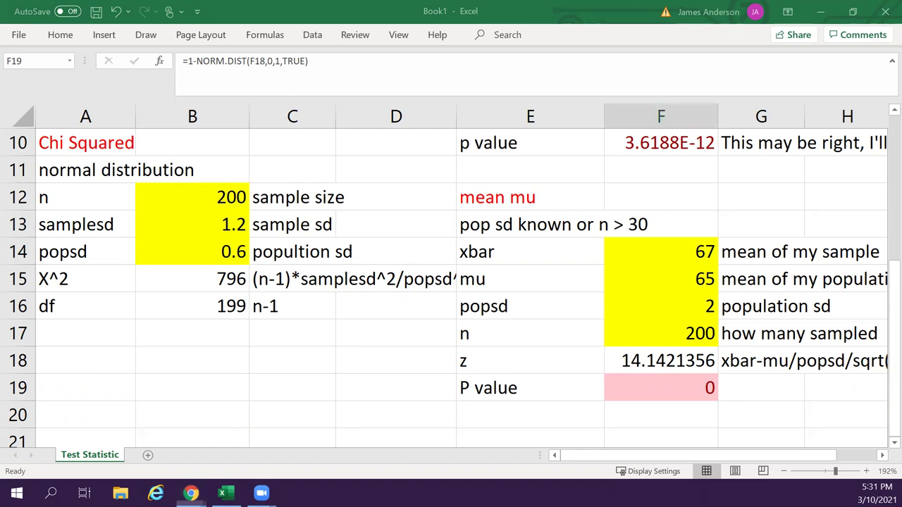
key(Left)
key(Left)
key(Left)
key(Up)
key(Up)
key(Up)
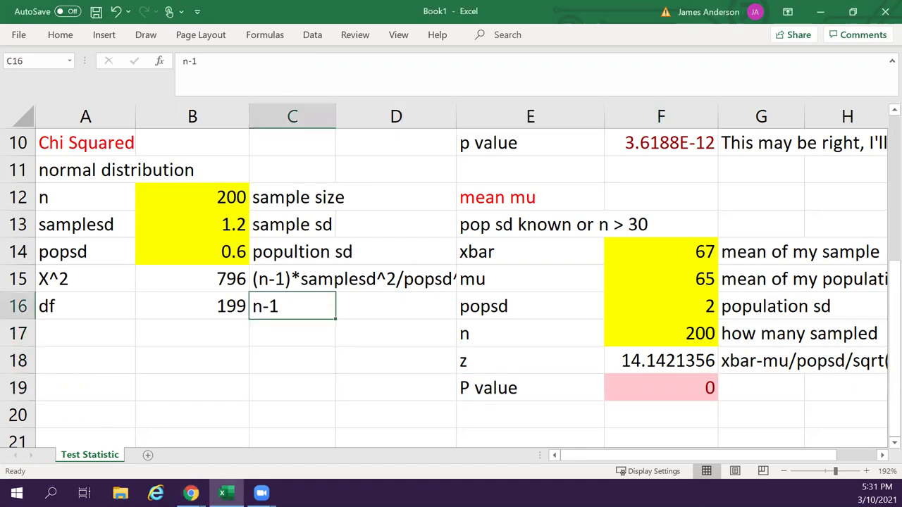
key(Left)
key(Down)
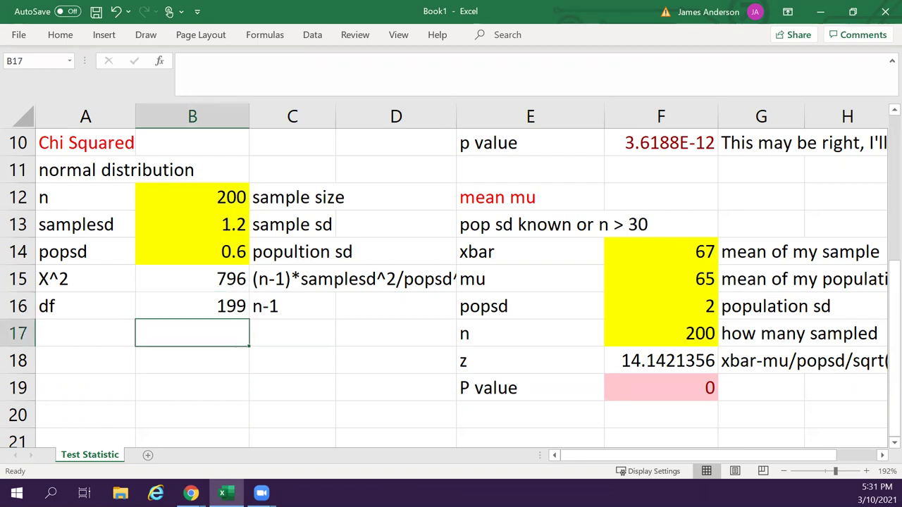
text(=chit)
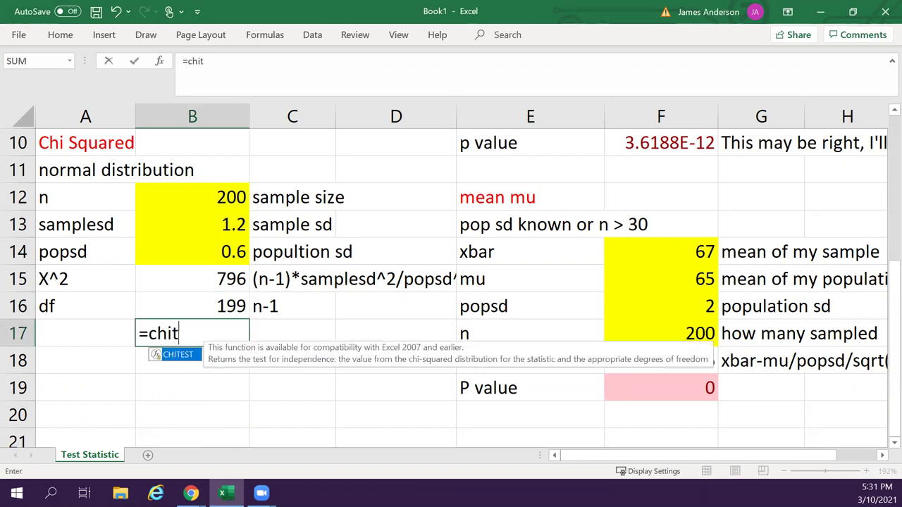
key(Tab)
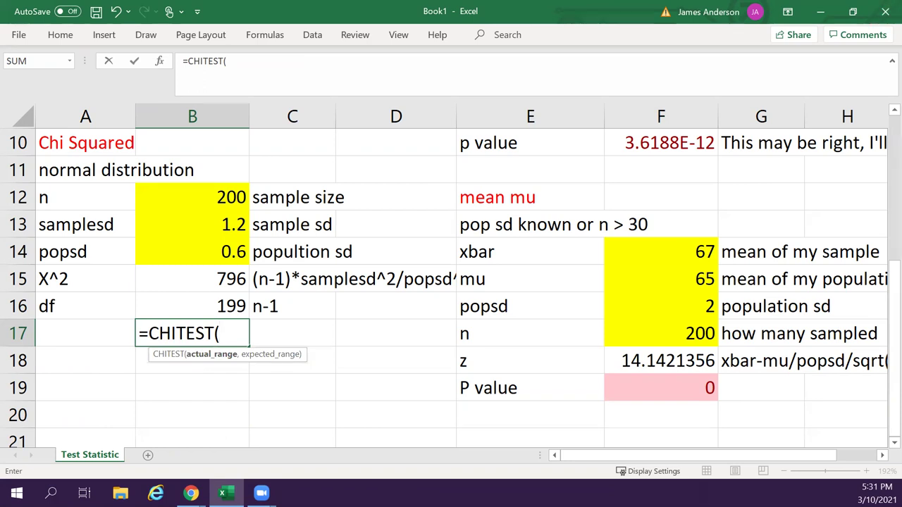
Replace the CHITEST entry in B17 with the right-tailed chi-squared probability =CHISQ.DIST.RT(B15,B16).
key(alt+Tab)
key(BackSpace)
key(BackSpace)
key(BackSpace)
key(BackSpace)
key(BackSpace)
key(BackSpace)
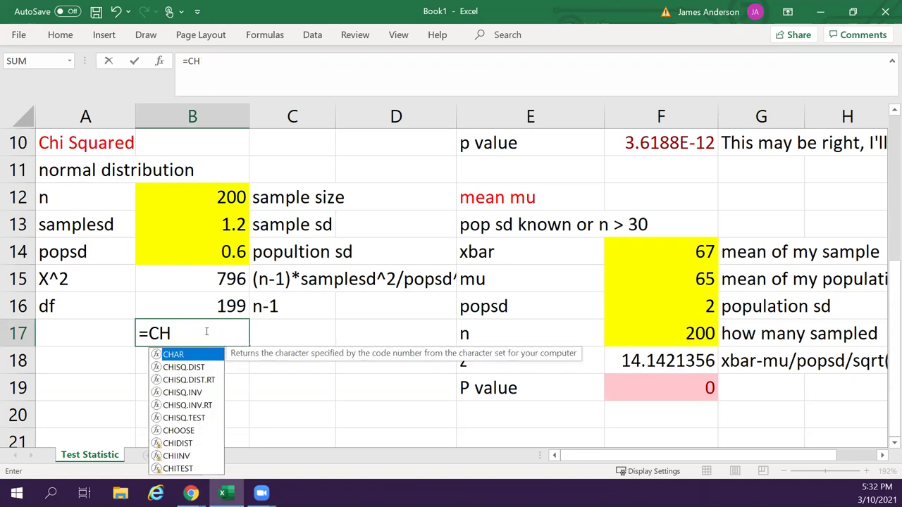
key(Down)
key(Down)
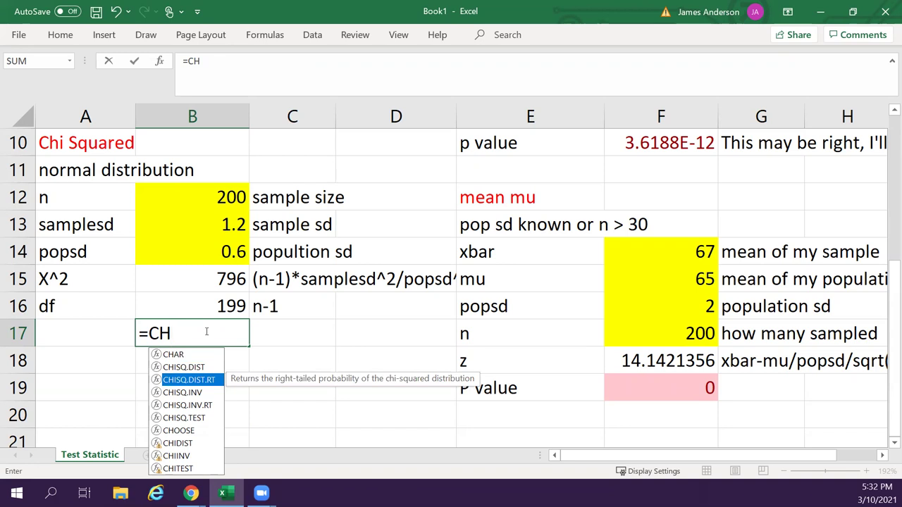
key(Tab)
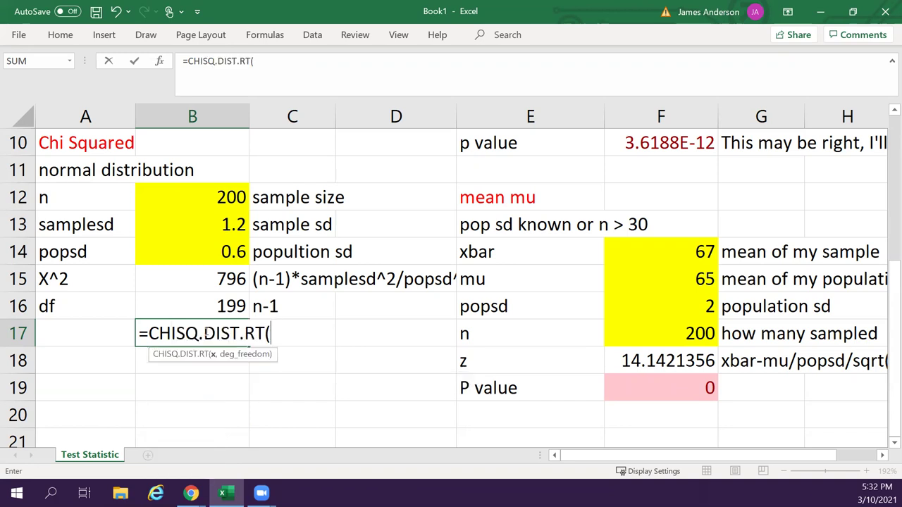
click(210, 272)
text(,)
click(207, 299)
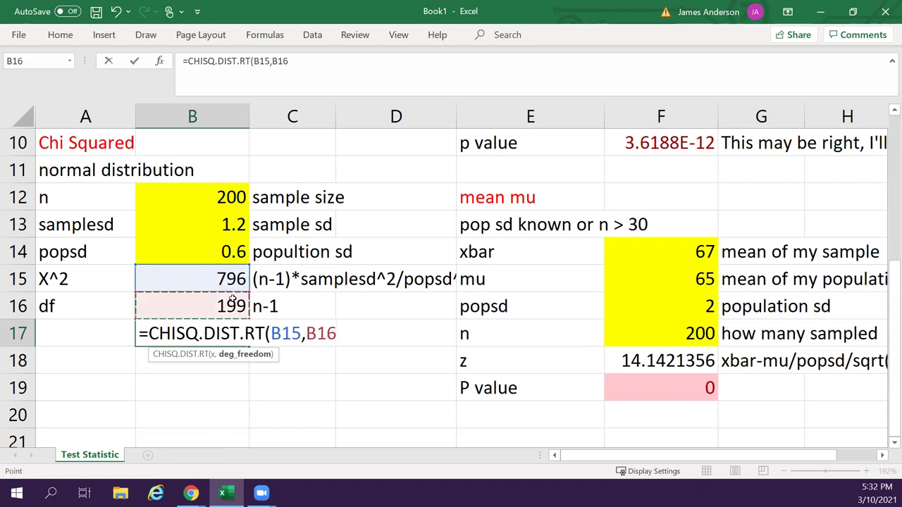
text())
key(Return)
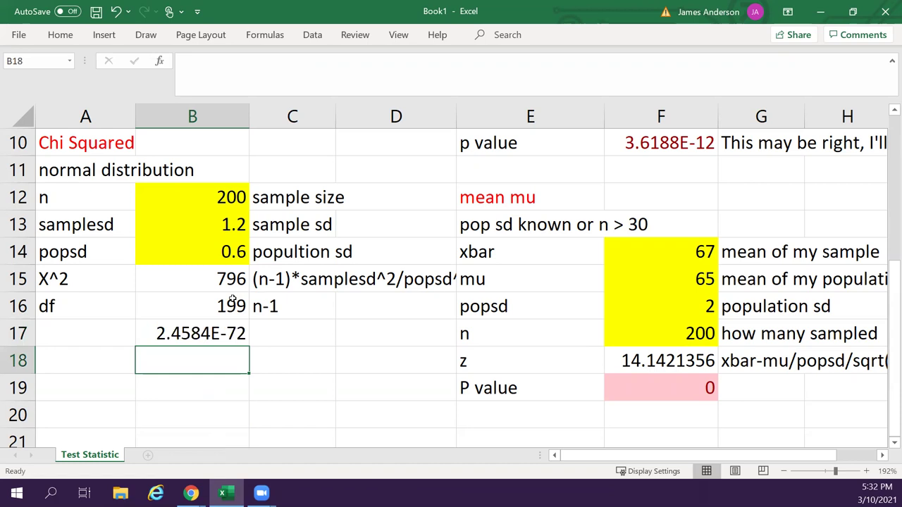
Add a conditional formatting rule to the Chi Squared result in B17 that highlights values greater than .05 with Green Fill with Dark Green Text.
key(Up)
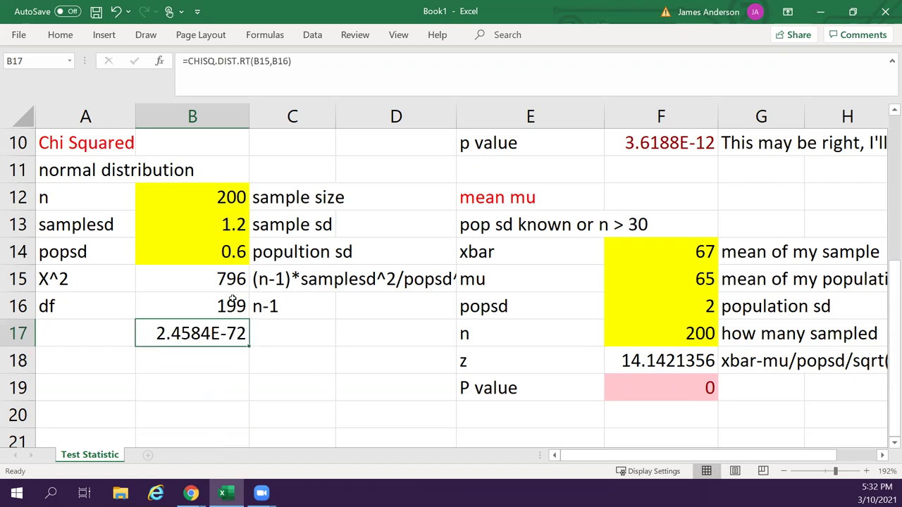
click(64, 35)
click(494, 86)
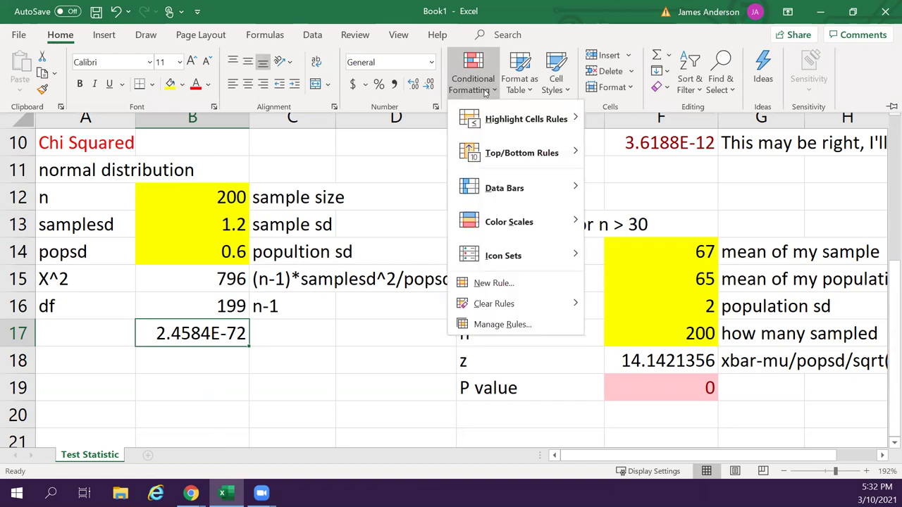
mouse_move(495, 119)
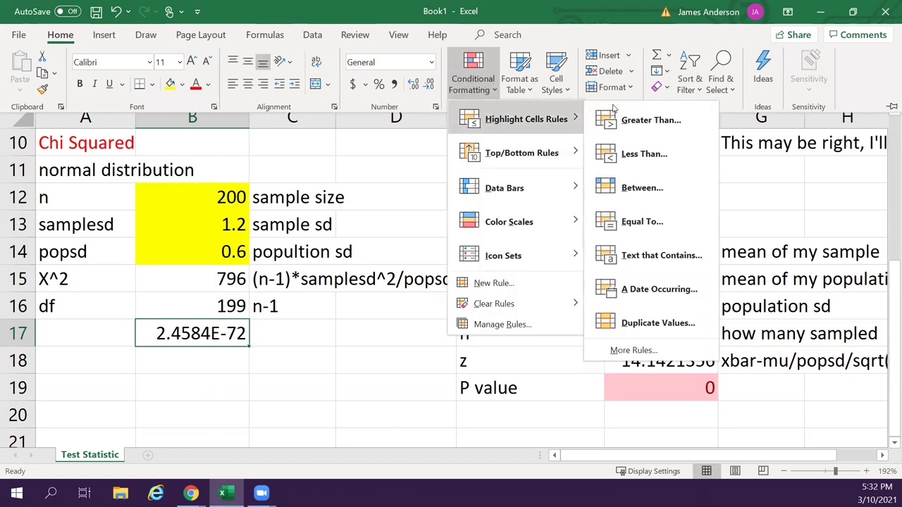
click(651, 119)
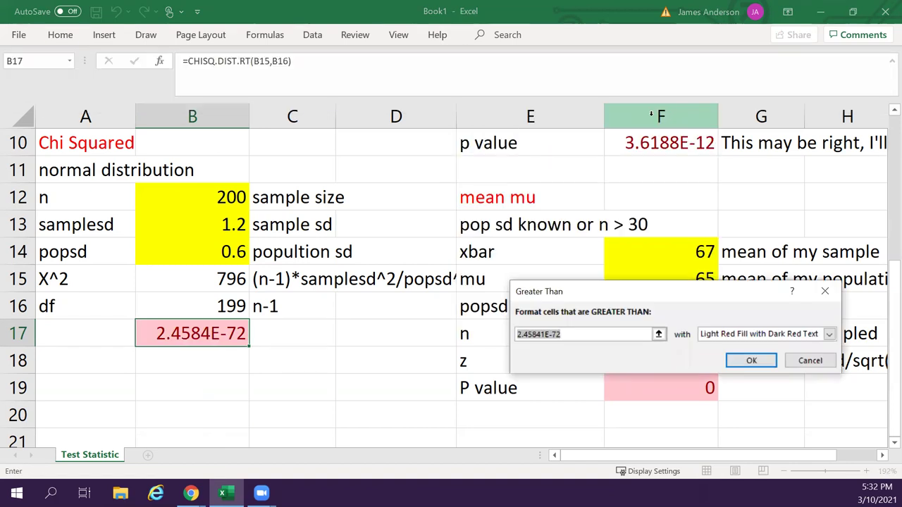
text(.05)
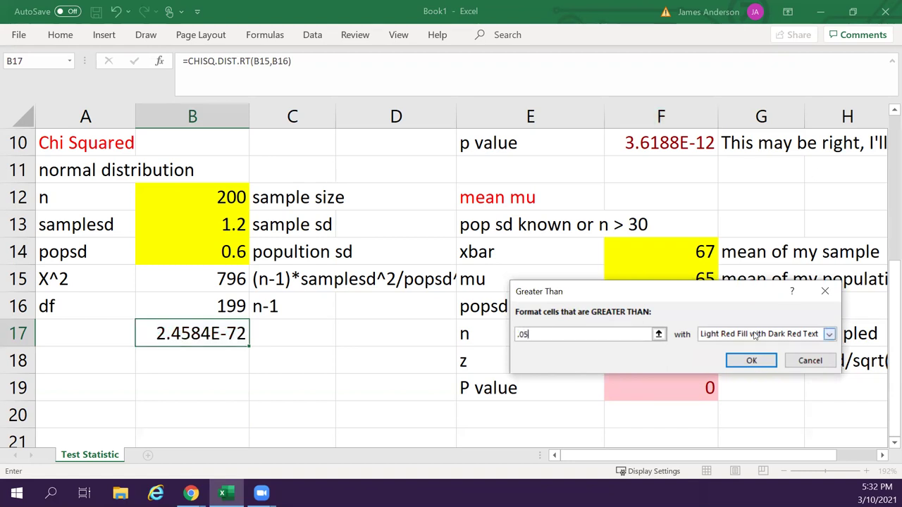
click(830, 334)
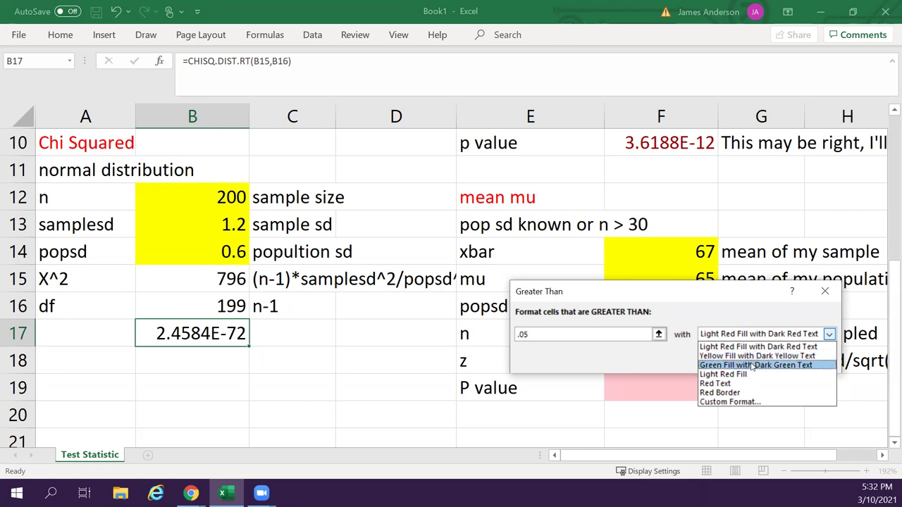
click(753, 365)
click(751, 362)
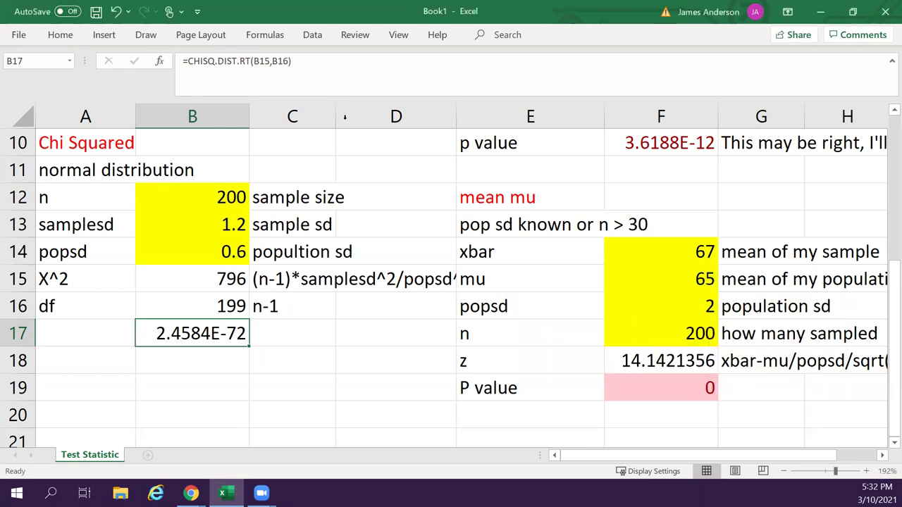
Add a conditional formatting rule to B17 that highlights values less than .05 with Light Red Fill with Dark Red Text.
click(67, 37)
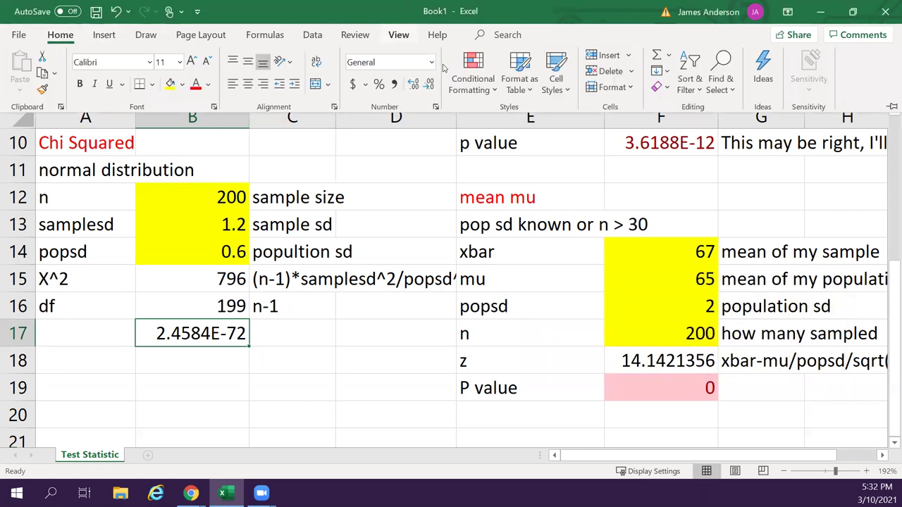
click(473, 74)
mouse_move(523, 123)
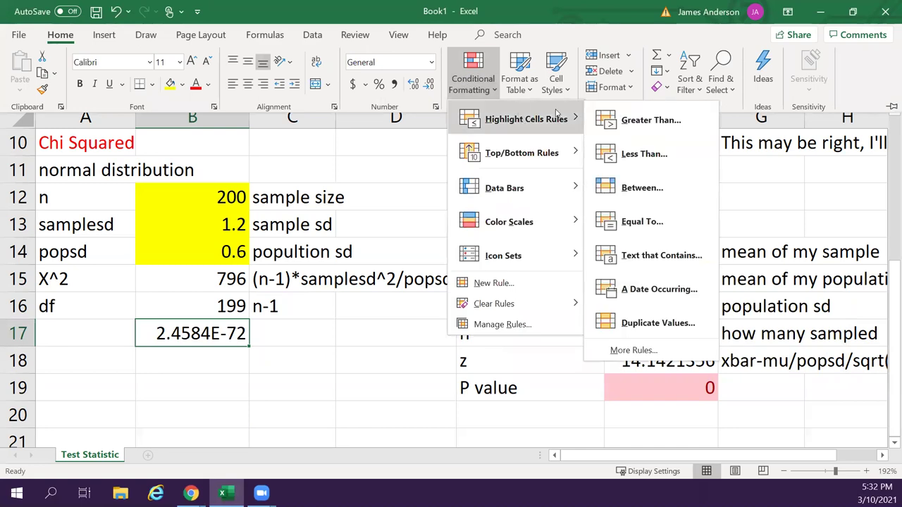
click(631, 150)
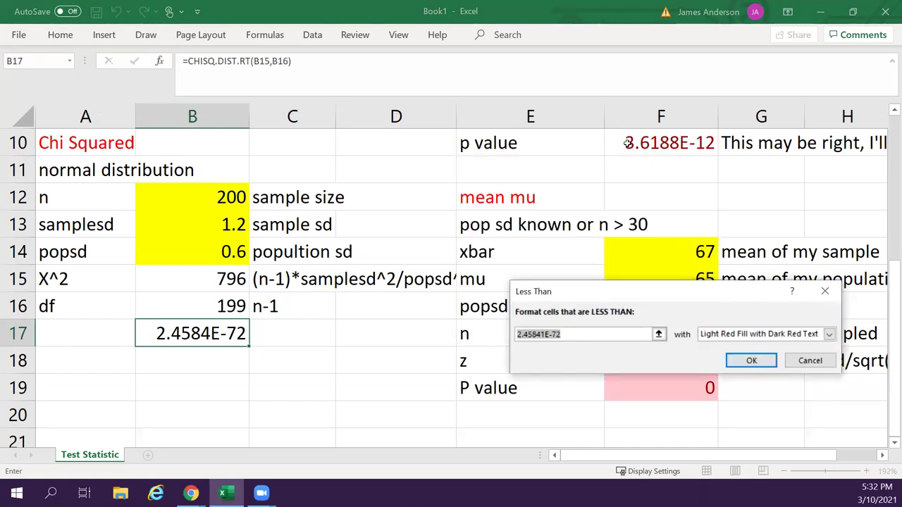
text(.05)
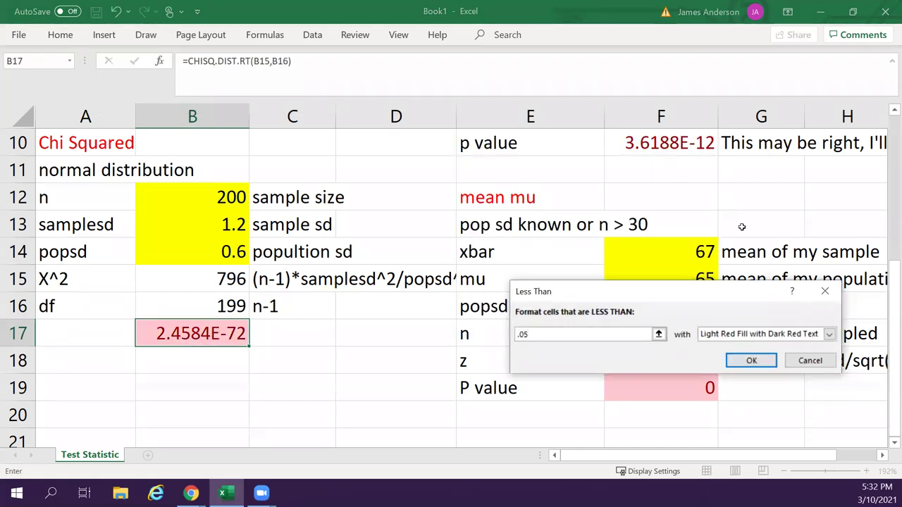
click(741, 365)
Label the chi-squared probability by entering 'P value' in A17.
click(56, 332)
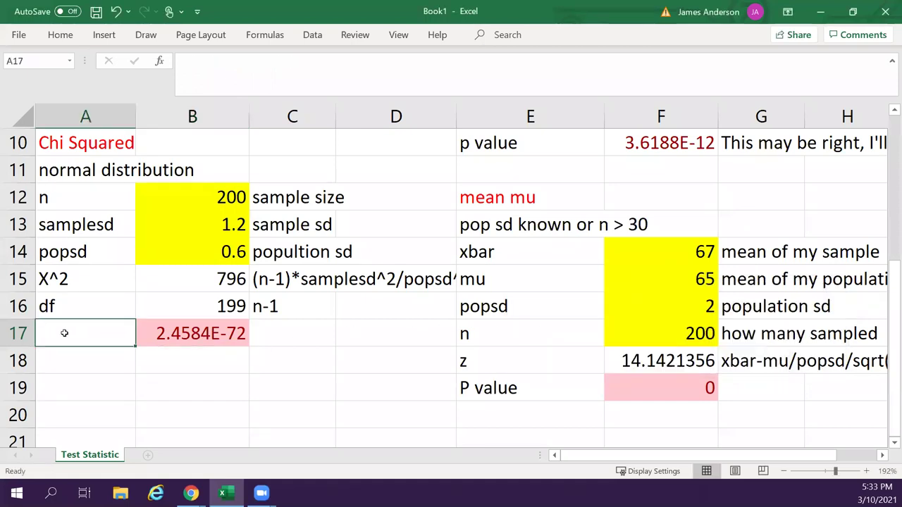
text(P vakl)
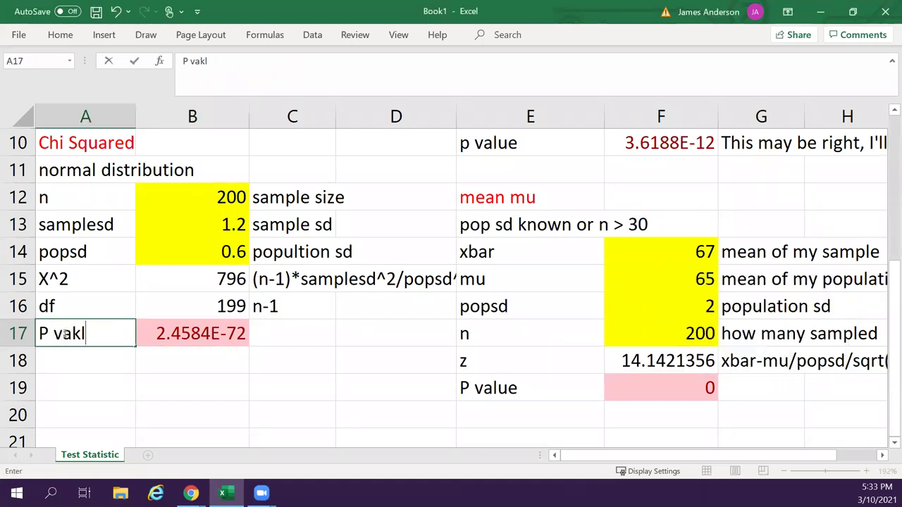
key(BackSpace)
key(BackSpace)
key(BackSpace)
key(BackSpace)
text(value)
key(Return)
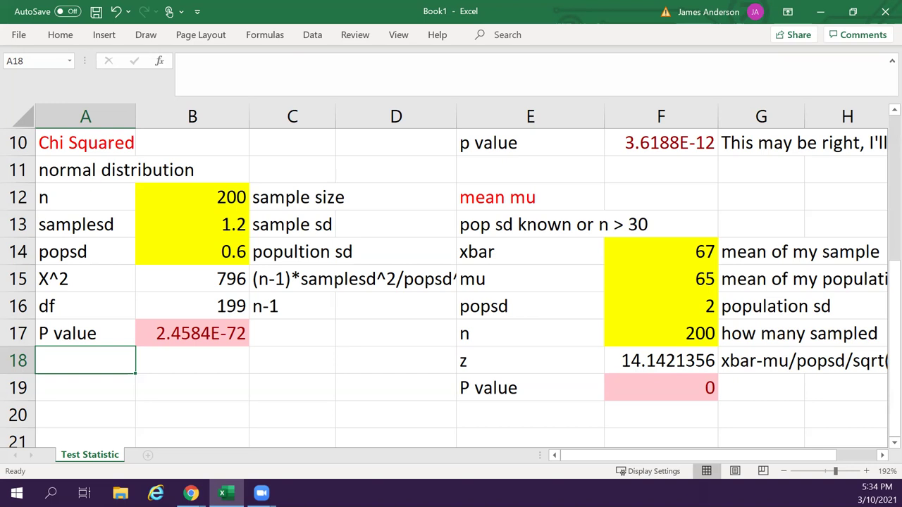
Go through the Chi Squared cells in column B up to the sample size in B12 to review the inputs.
key(Up)
key(Right)
key(Up)
key(Up)
key(Up)
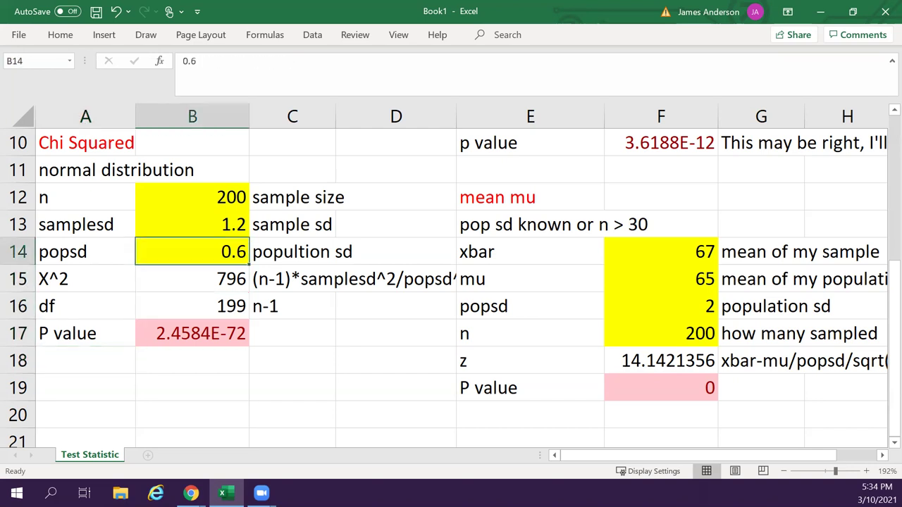
key(Up)
key(Up)
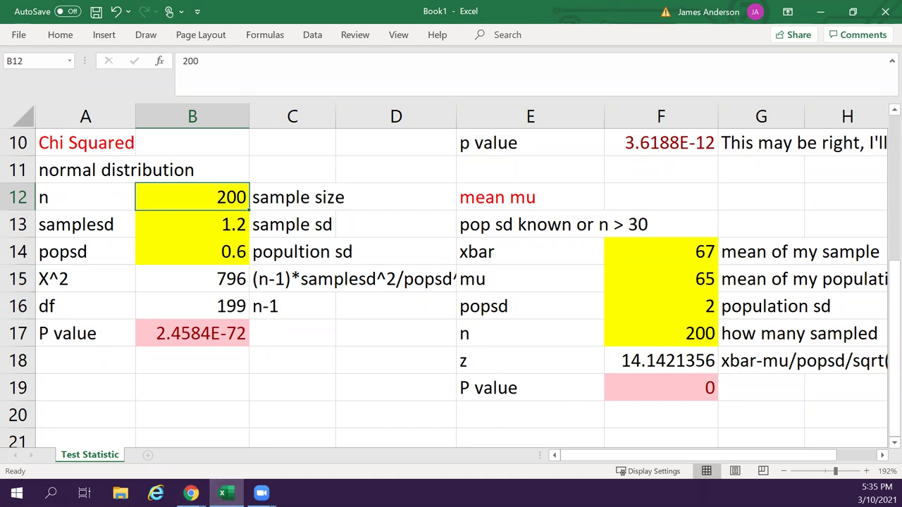
Switch to Word and create a new blank document.
key(alt+Tab)
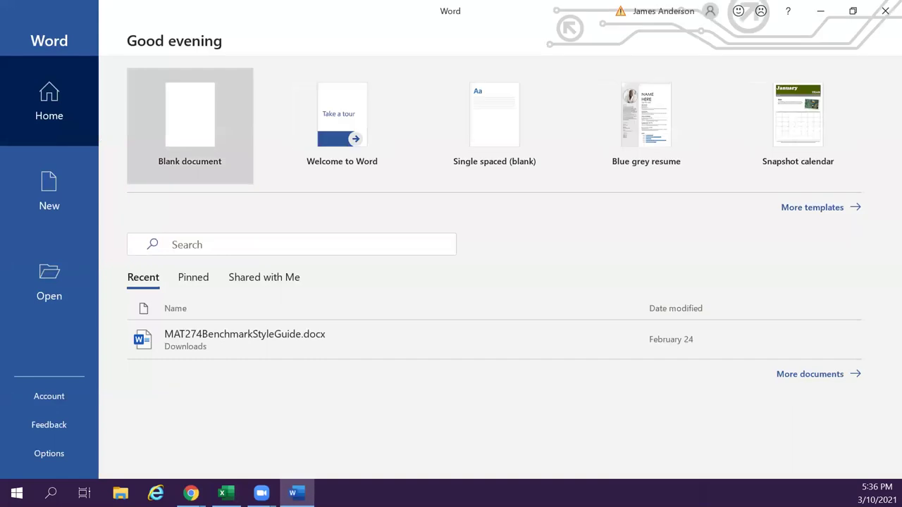
key(Return)
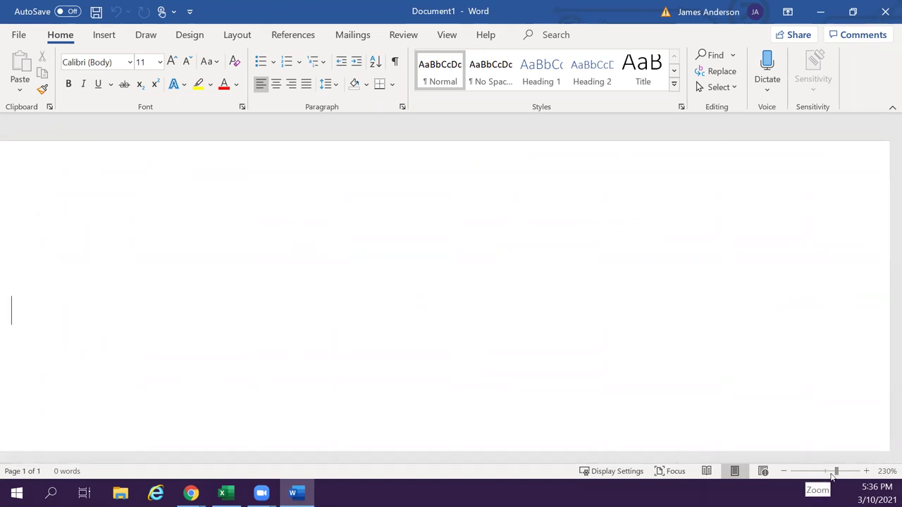
drag(837, 471, 826, 471)
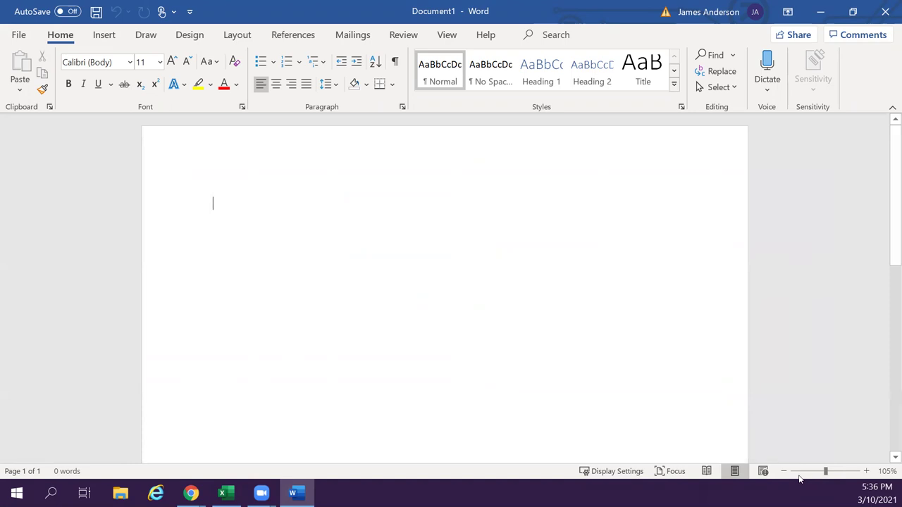
Write the opening line 'Hypothesis testing: where you disprove what you don’t want.' in the document.
text(Hypothesi)
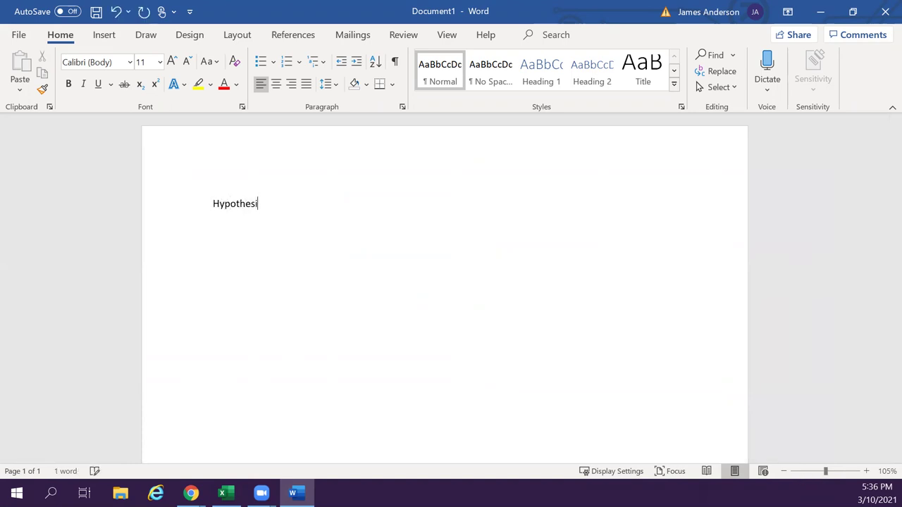
text(s testing: where you pro)
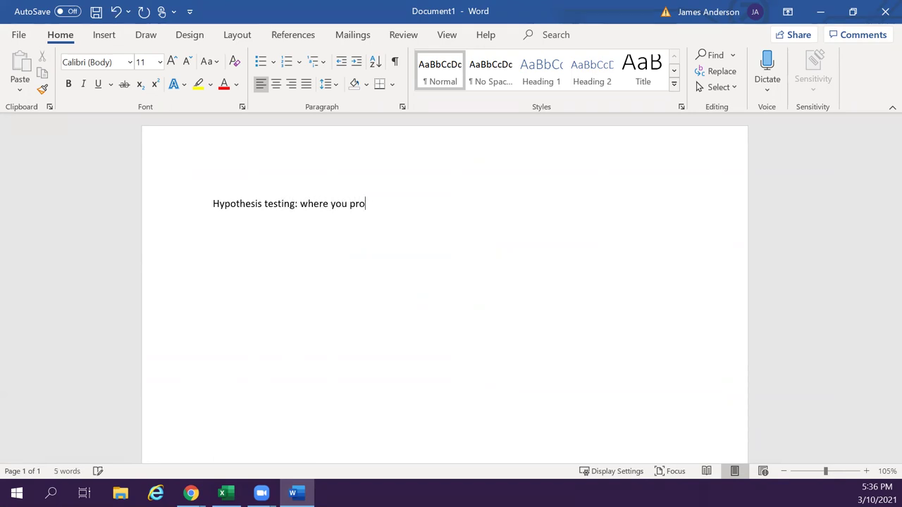
text(ve)
key(BackSpace)
key(BackSpace)
key(BackSpace)
key(BackSpace)
key(BackSpace)
key(BackSpace)
text(disprove what you don't want)
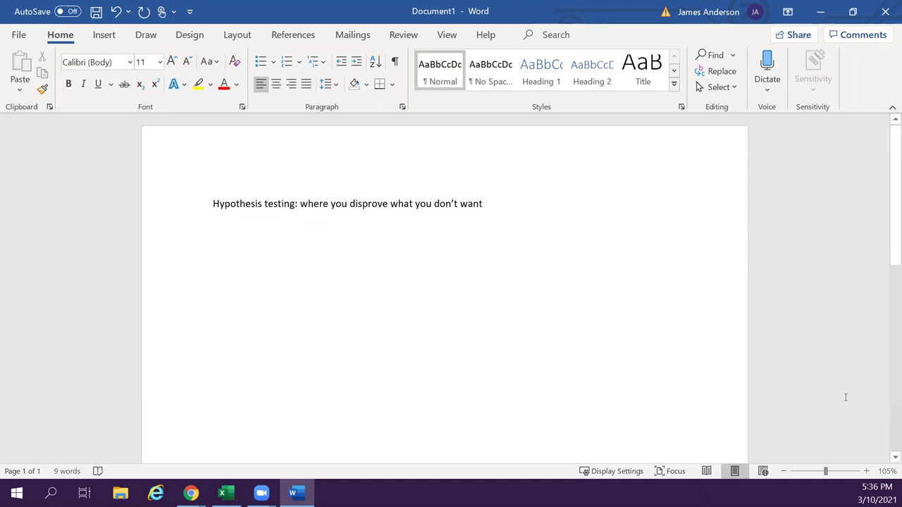
ctrl+scroll(846, 398, up, 11)
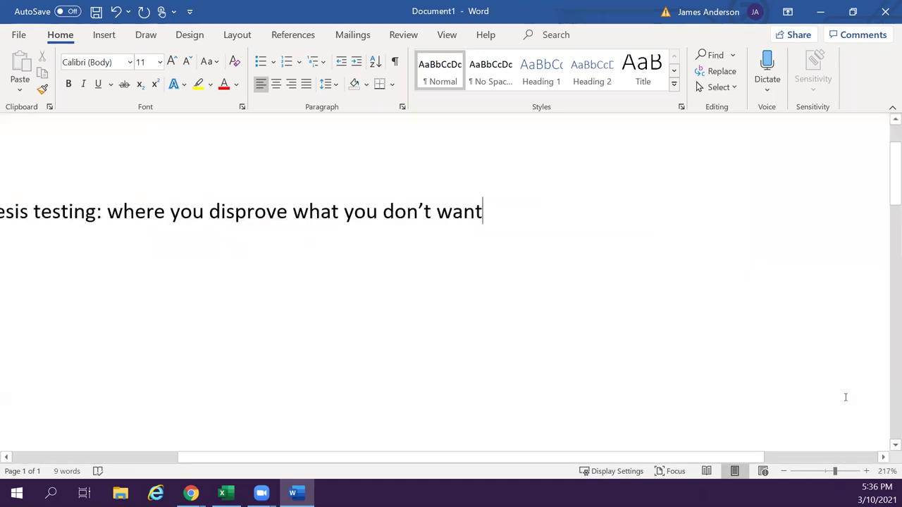
drag(184, 458, 119, 457)
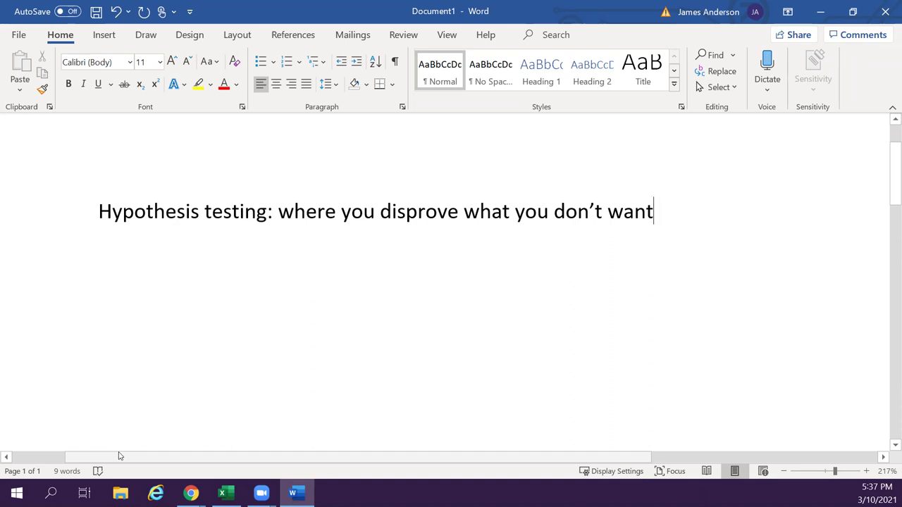
text(.)
Add the line 'Null hypothesis: H0' followed by the explanation 'This is what you don’t want.'.
key(Return)
text(Nul)
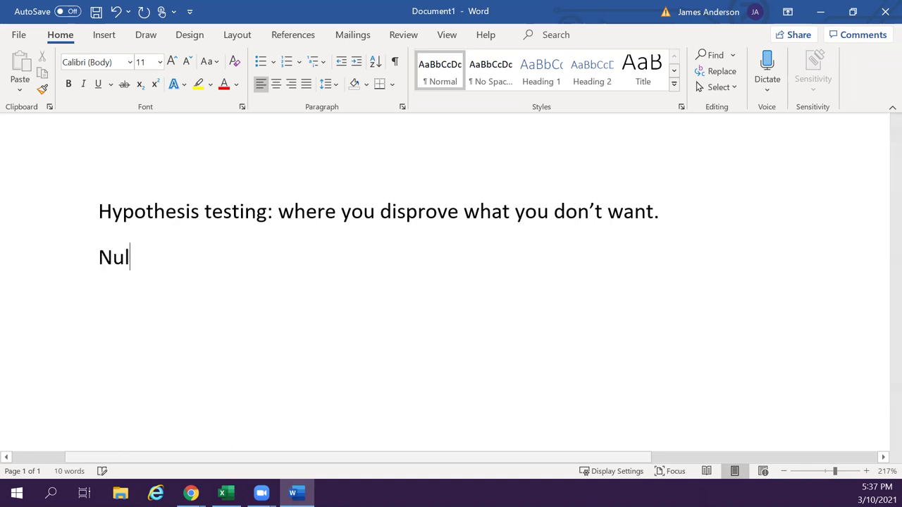
text(l hypothesis)
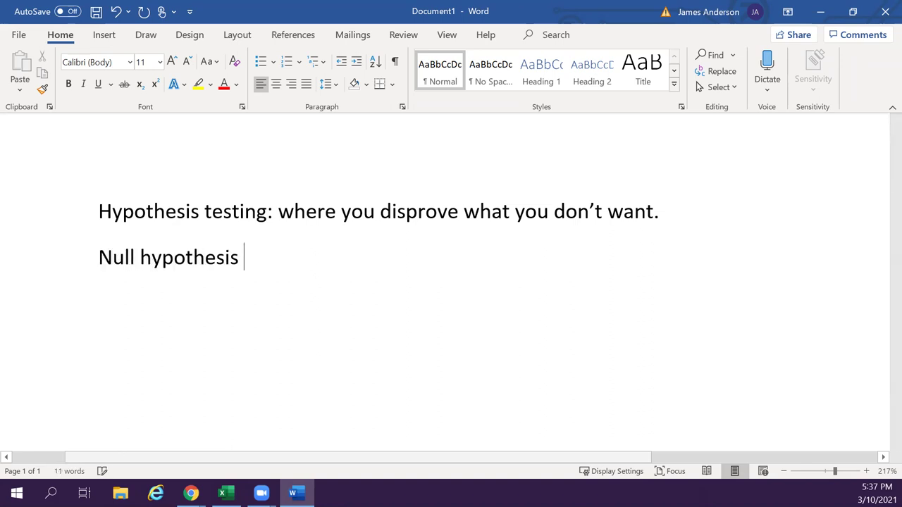
key(BackSpace)
text(: H0)
key(Return)
text(This is what you)
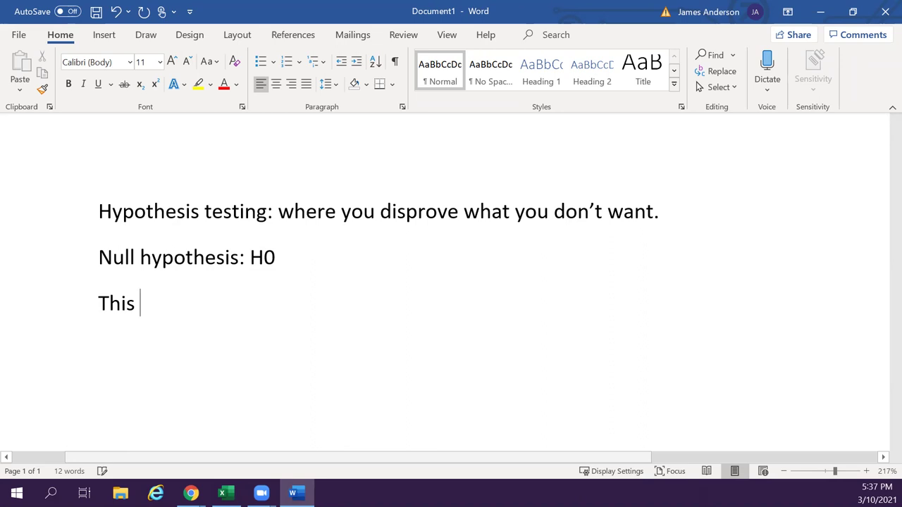
text( don't w)
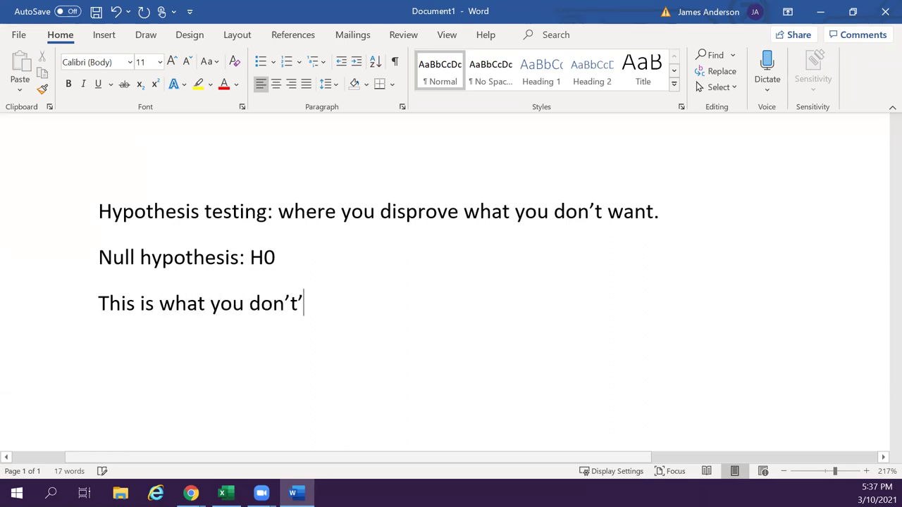
text(ant.)
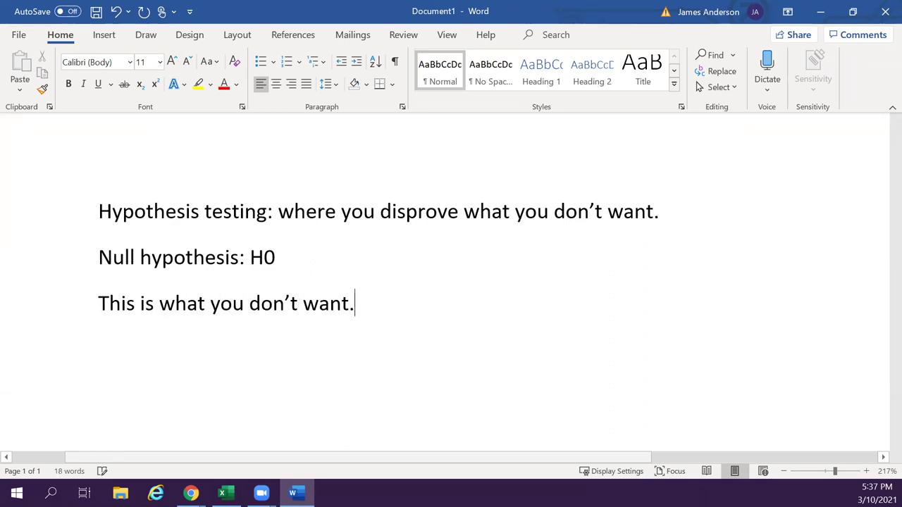
Add the null hypothesis example 'H0: Mean of males if 68”' on a new line.
key(Return)
text(H0: Me)
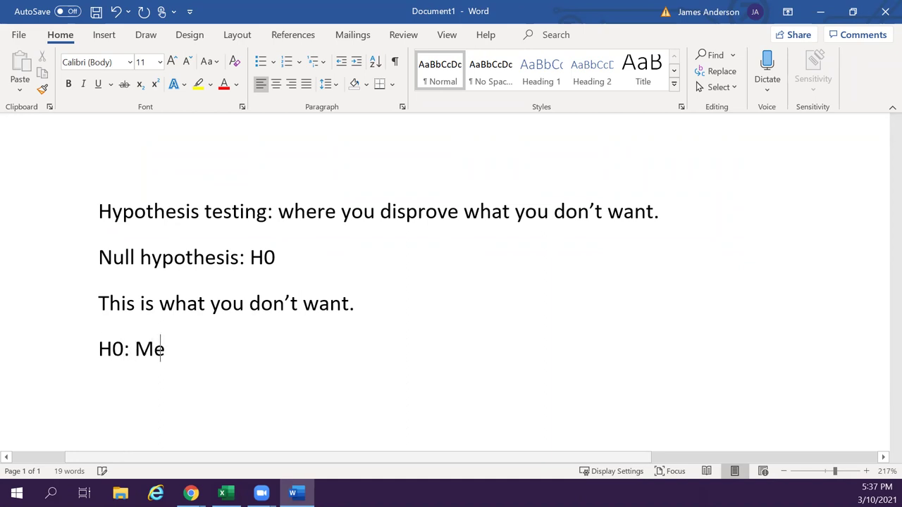
text(an of males)
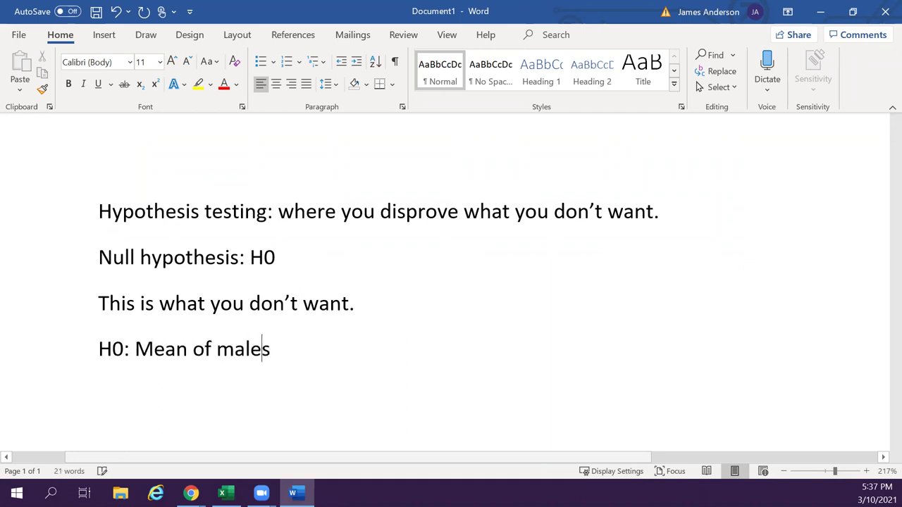
text( if 68)
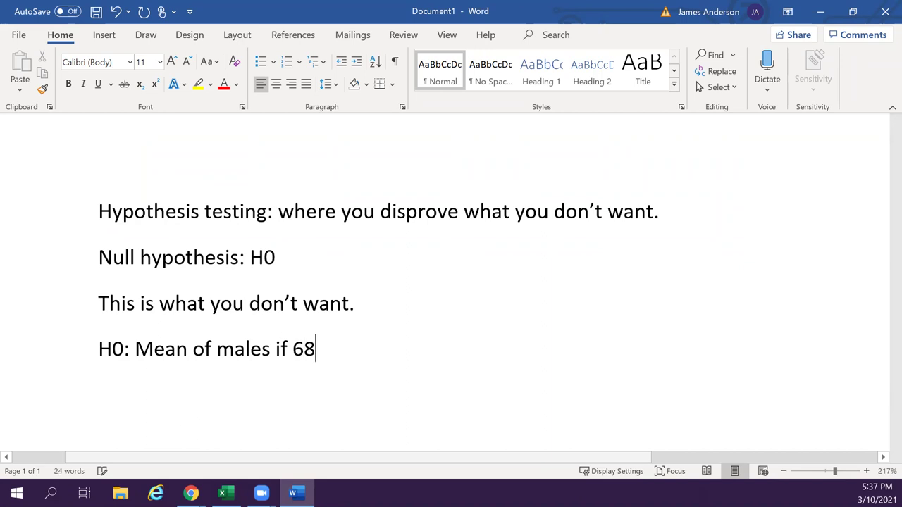
text(")
Add the line 'Alternative hypothesis: HA' followed by the explanation 'This is what I want but can’t say it’s true.'.
key(Return)
text(Al)
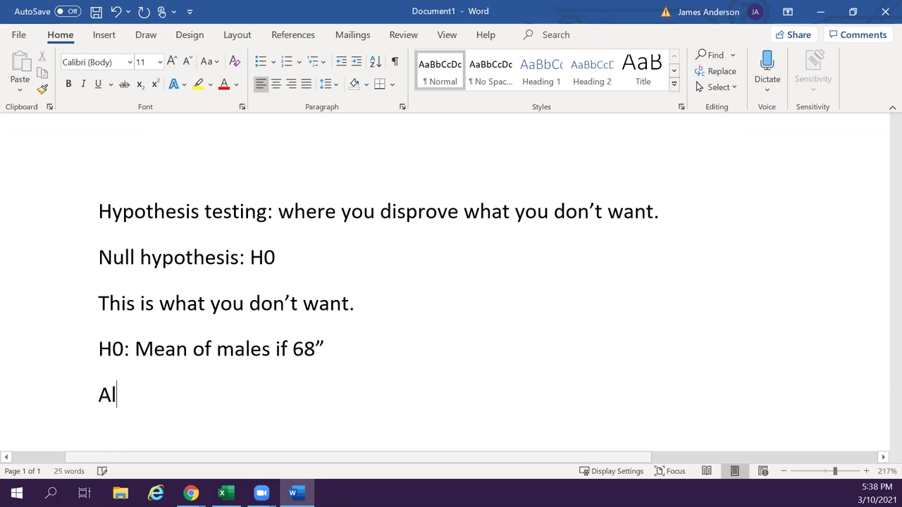
text(ternative hy)
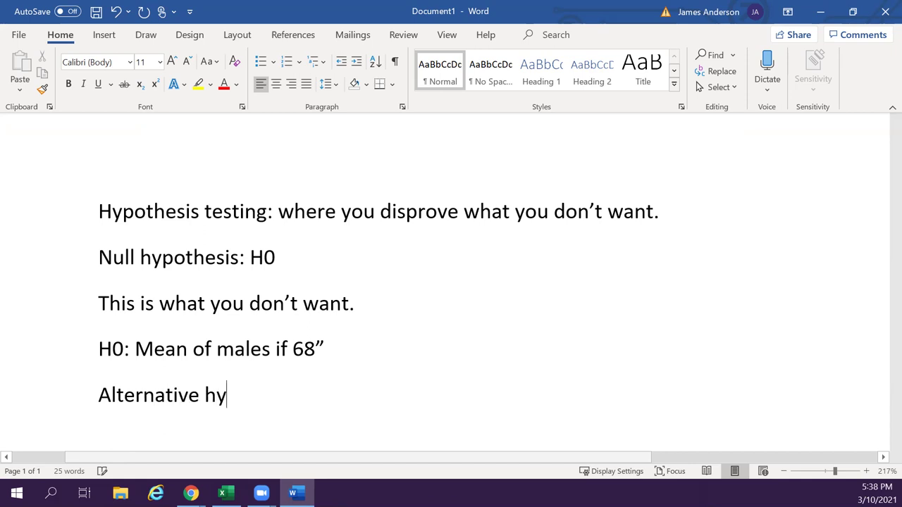
text(pothesis)
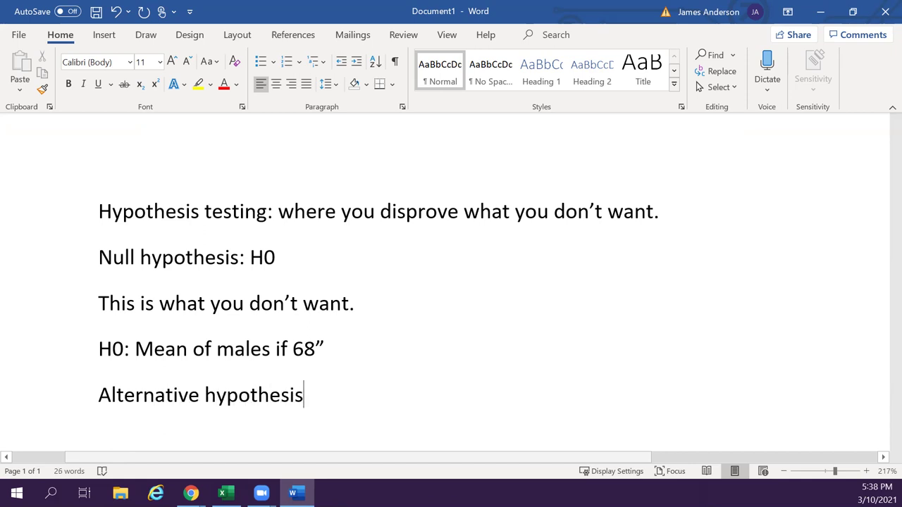
text(: HA)
key(Return)
text(This is what )
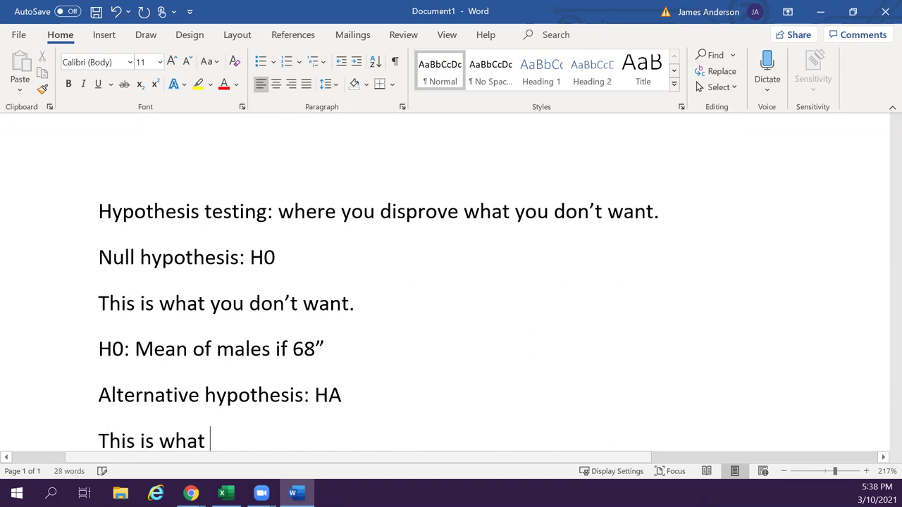
text(I want but can')
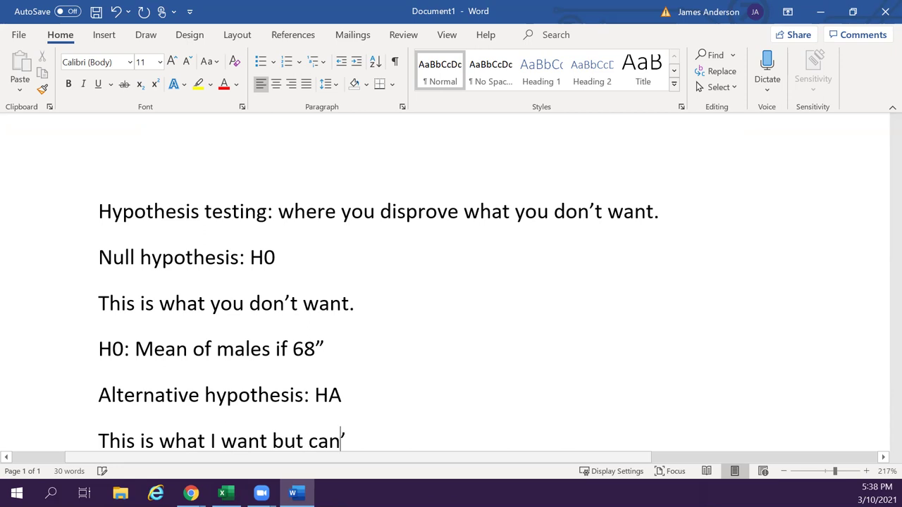
text(t say it's tru)
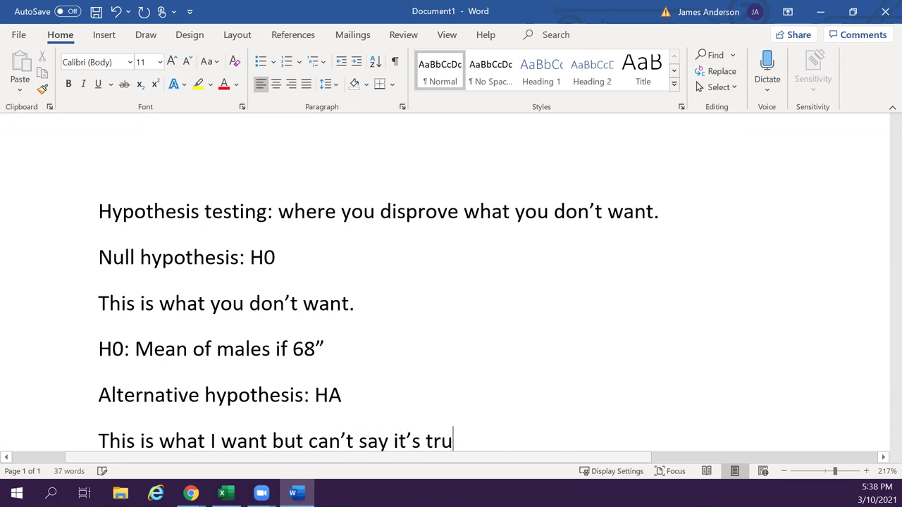
text(e.)
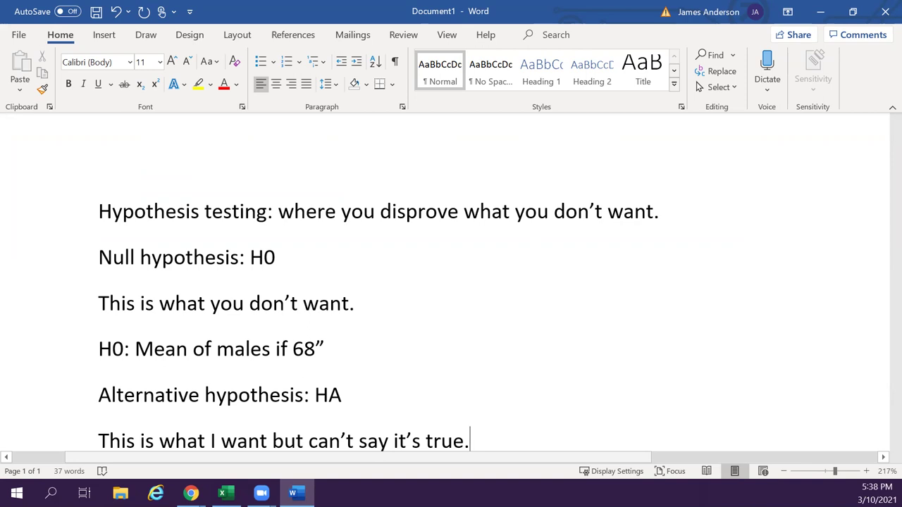
Add the line '3 types: Greater than, less than, not equal to' below the alternative hypothesis explanation.
key(Return)
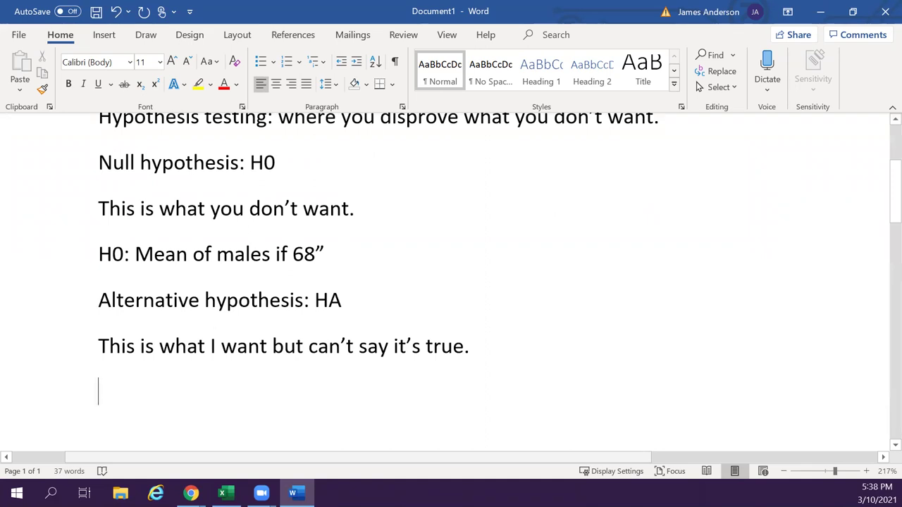
text(3 ty)
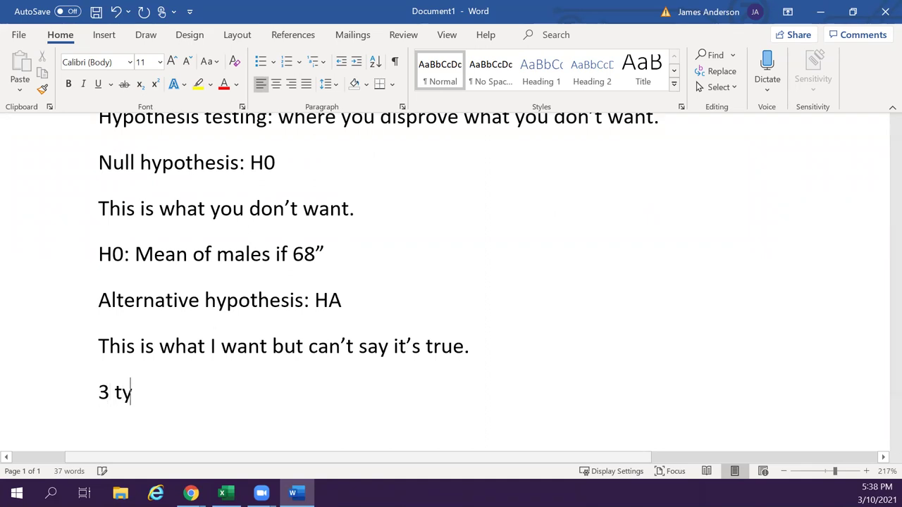
text(pes: G)
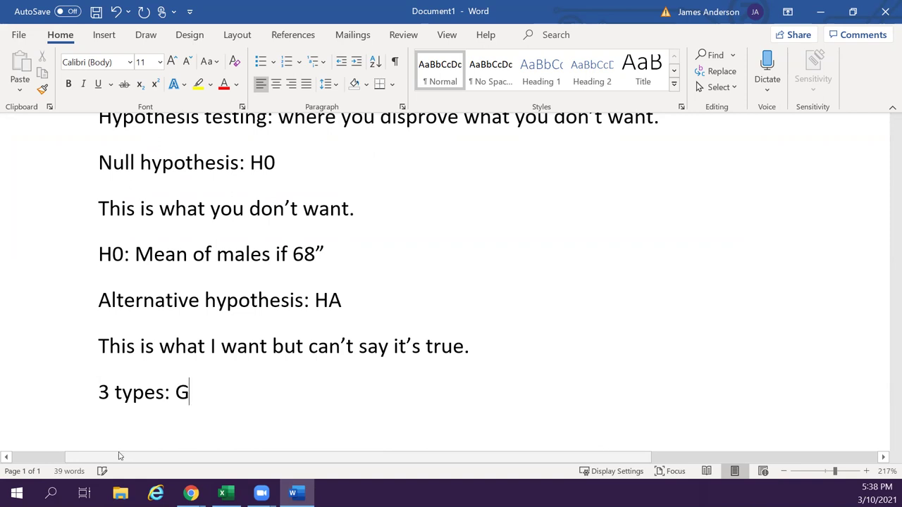
text(reater than)
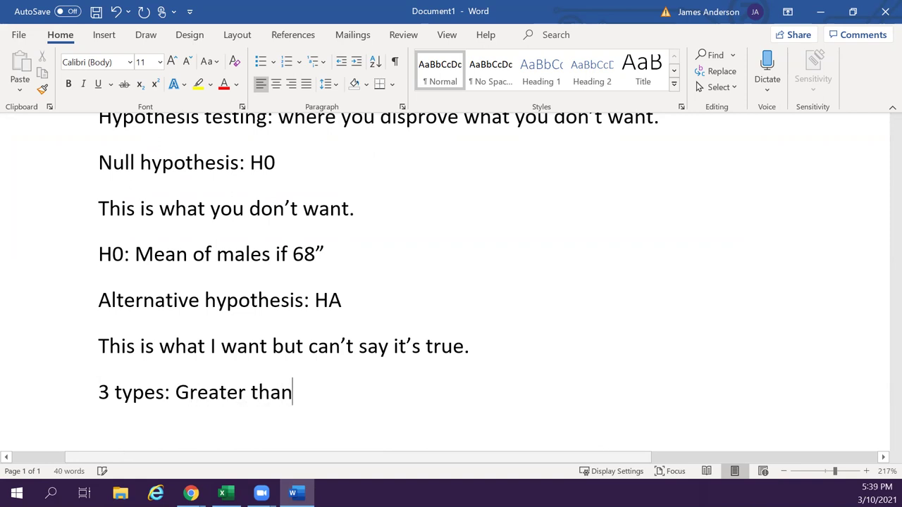
text(, less than,)
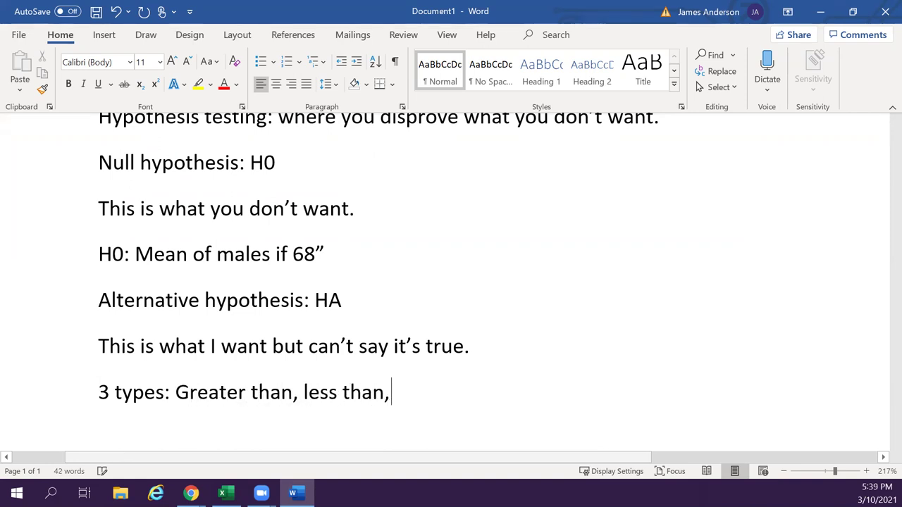
text( not equal to)
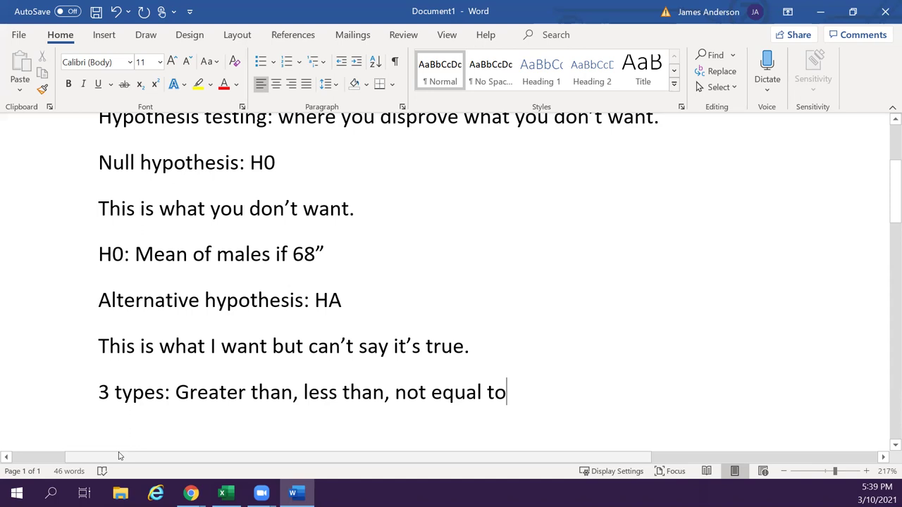
Add the first alternative example 'Mean of males is greater than 68”' on a new line.
key(Return)
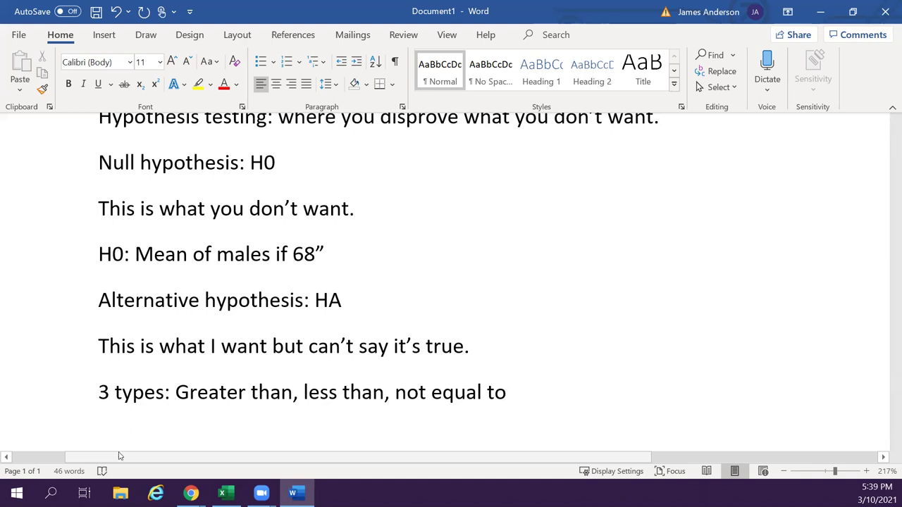
text(Mean of ma)
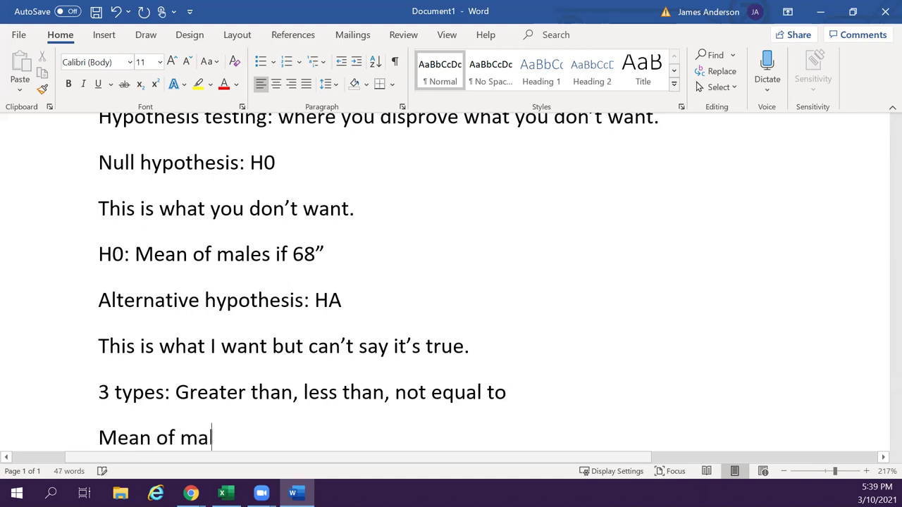
text(les is greater thabn)
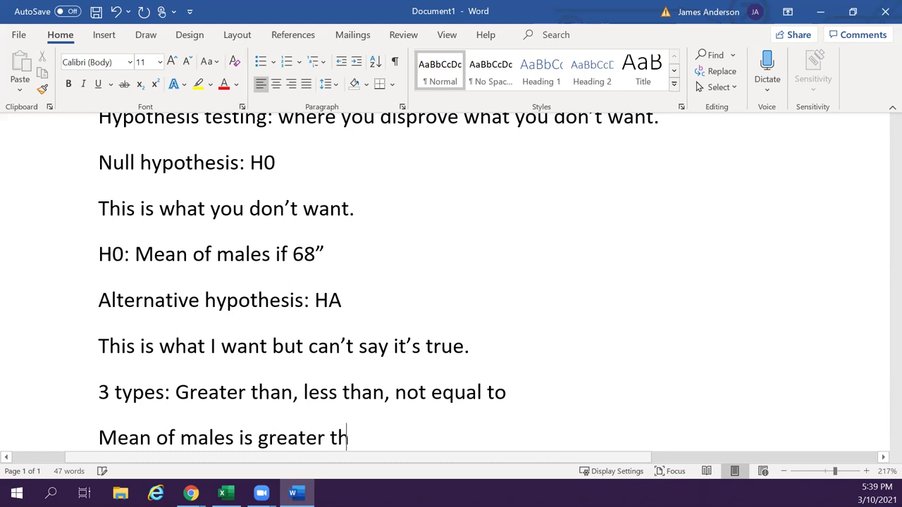
key(BackSpace)
key(BackSpace)
key(BackSpace)
text(n 68)
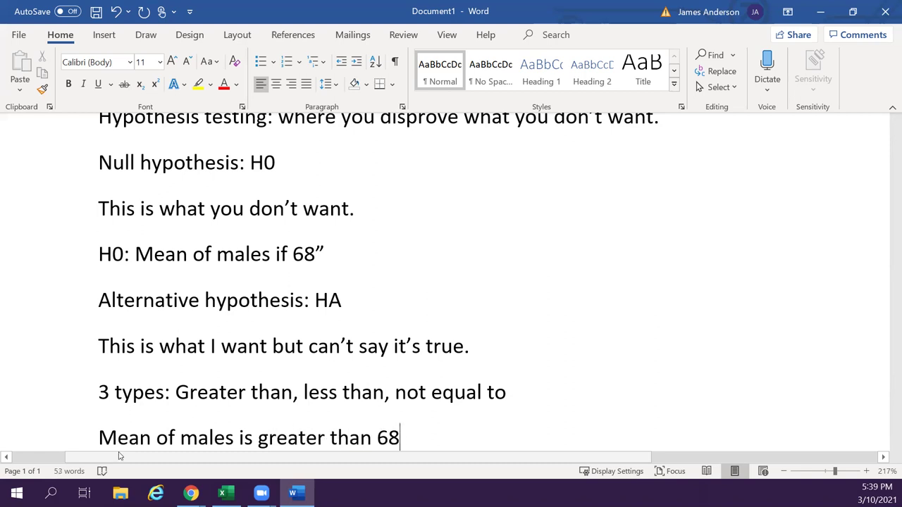
text(:)
key(Return)
key(BackSpace)
key(BackSpace)
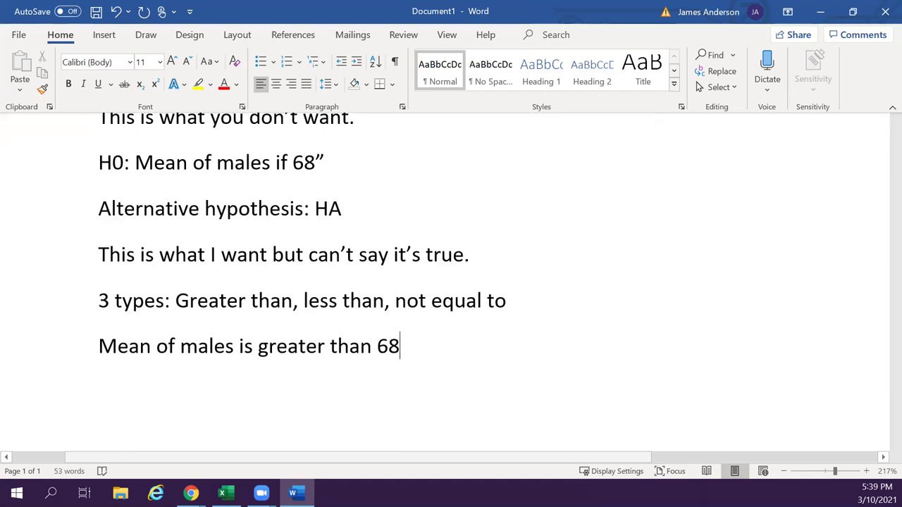
text(")
Add the second alternative example 'Mean of males is less than 68”' on a new line.
key(Return)
text(Mean )
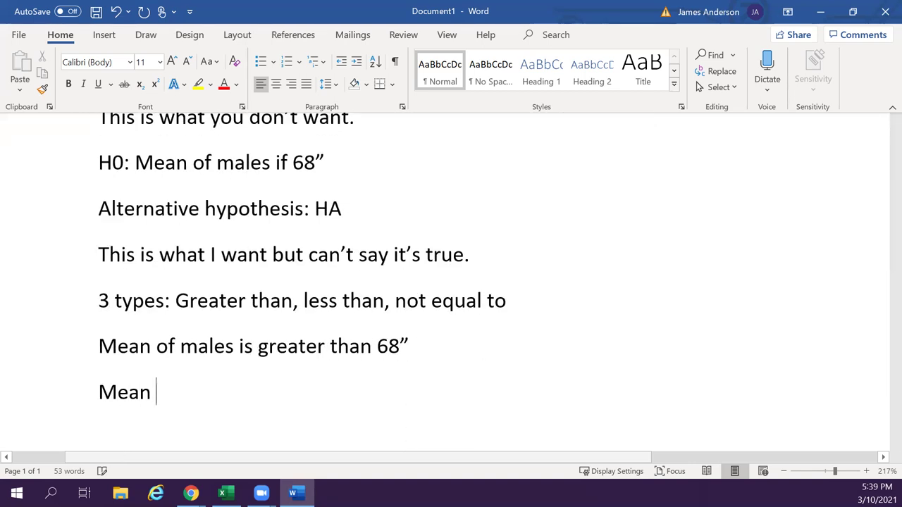
text(of males is le)
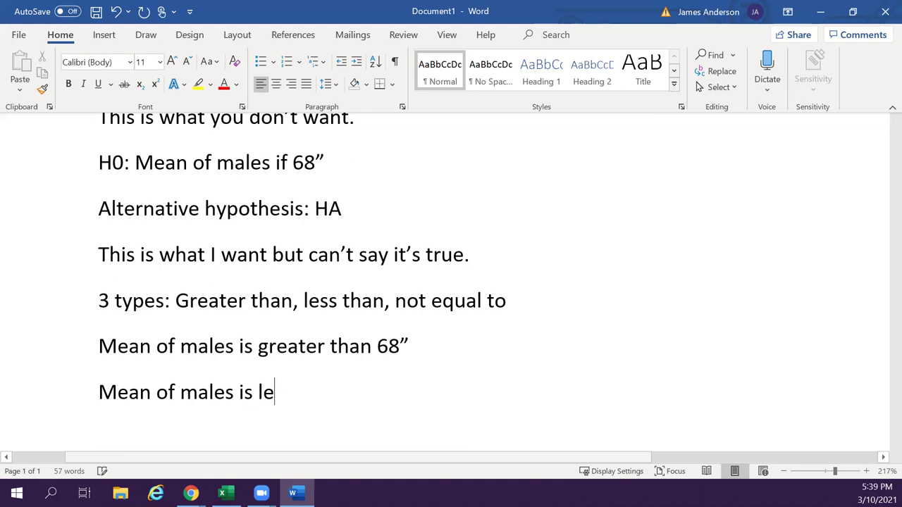
text(ss than 68)
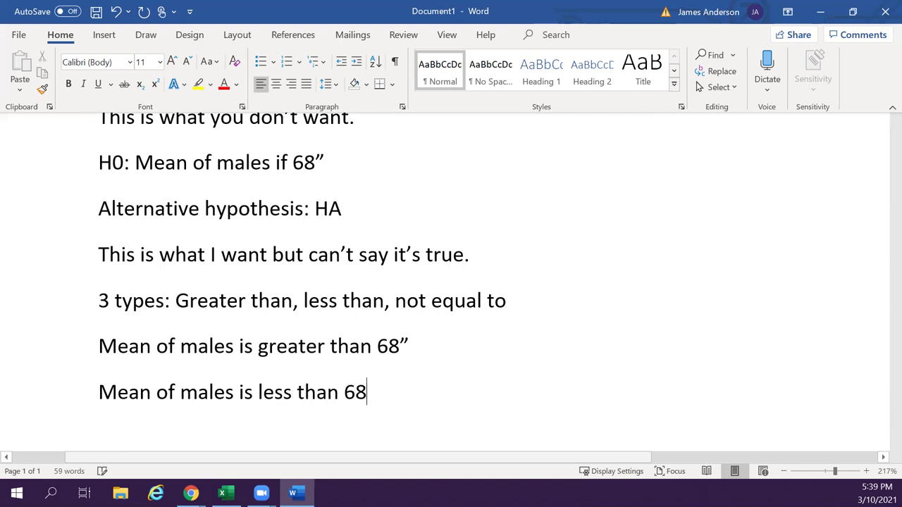
text(")
Add the third alternative example 'Mean of males is not 68”' on a new line.
key(Return)
text(Mean of m)
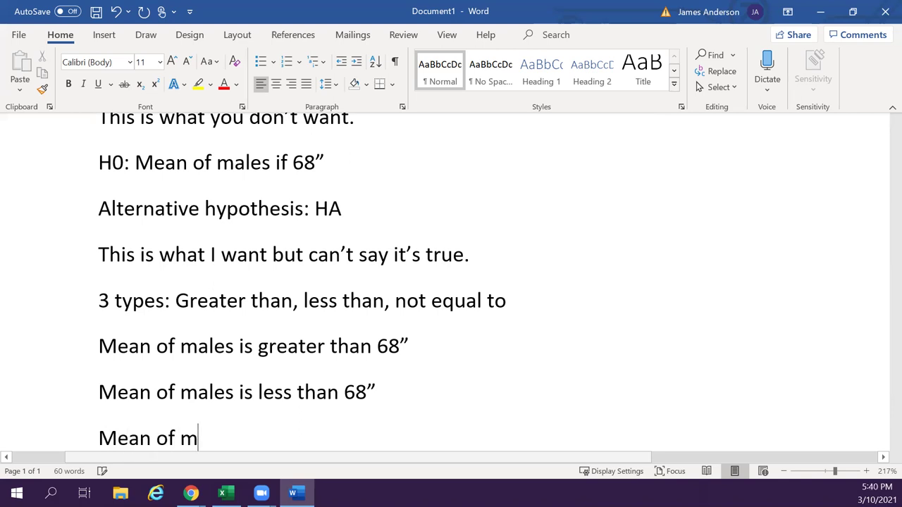
text(ales is not )
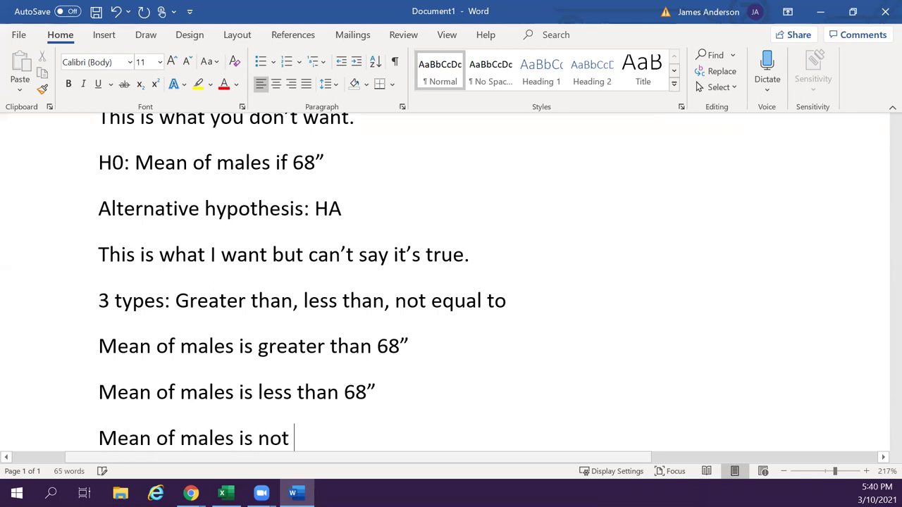
text(68")
Insert the symbolic form 'HO: mu=68”' on a new line below the null hypothesis example.
click(410, 181)
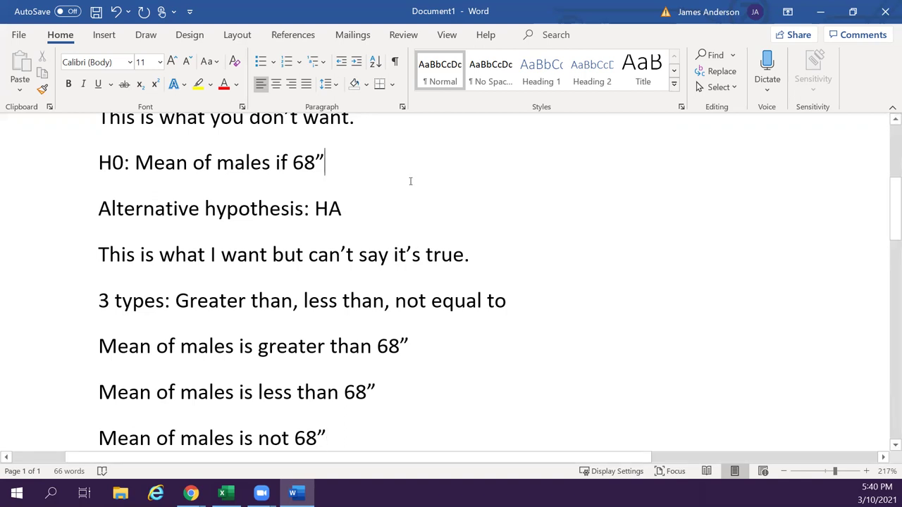
key(Return)
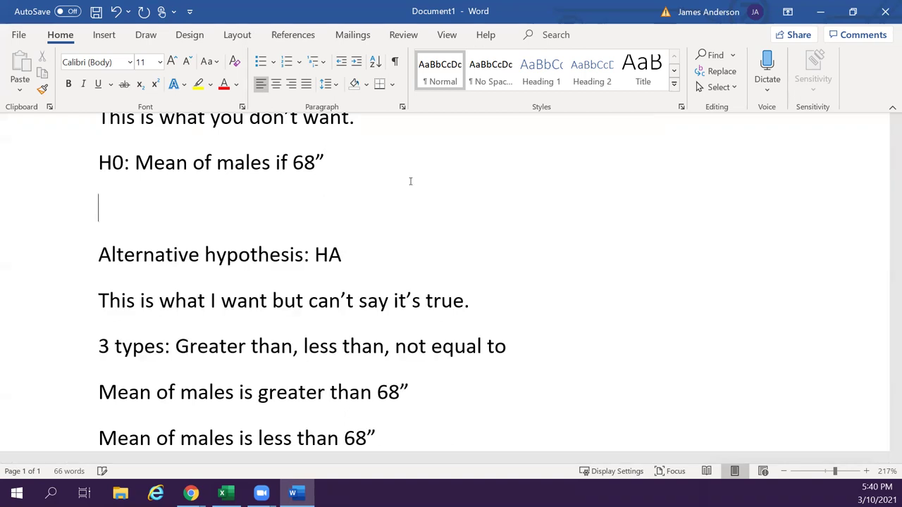
text(HO:)
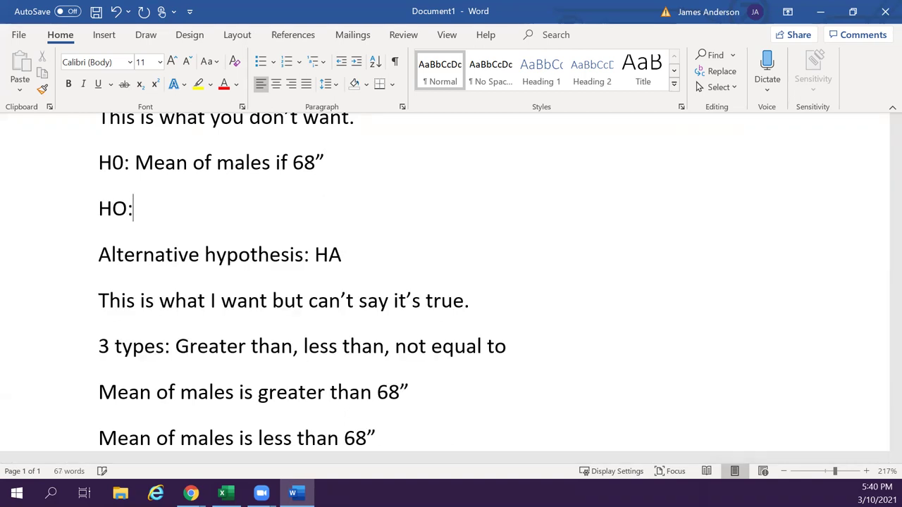
text( mu=68")
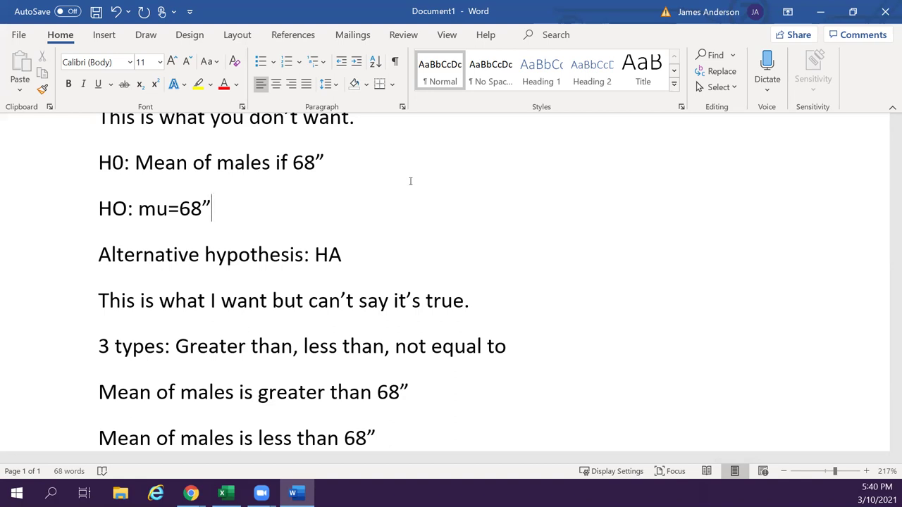
Insert the line 'mu>68”' directly below the statement 'Mean of males is greater than 68”'.
click(209, 346)
key(Down)
key(Up)
key(Down)
key(End)
key(Return)
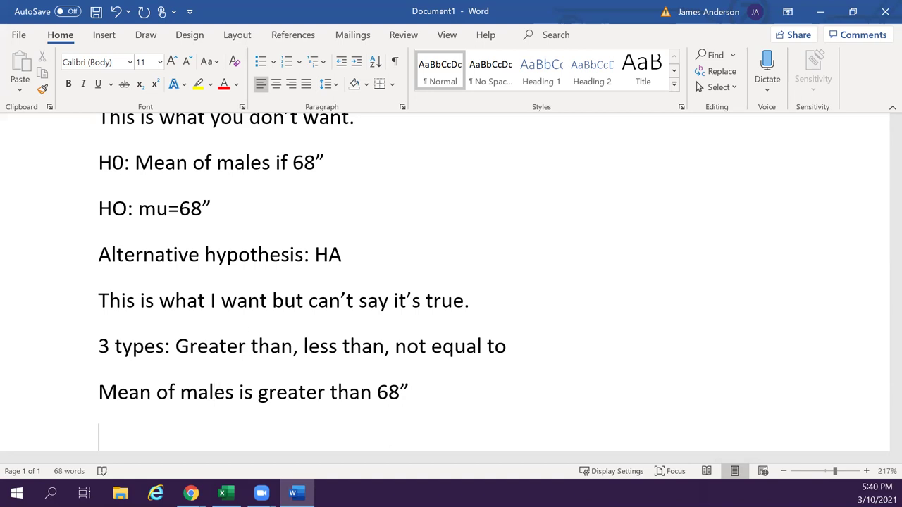
text(mu>)
key(ctrl+z)
text(68)
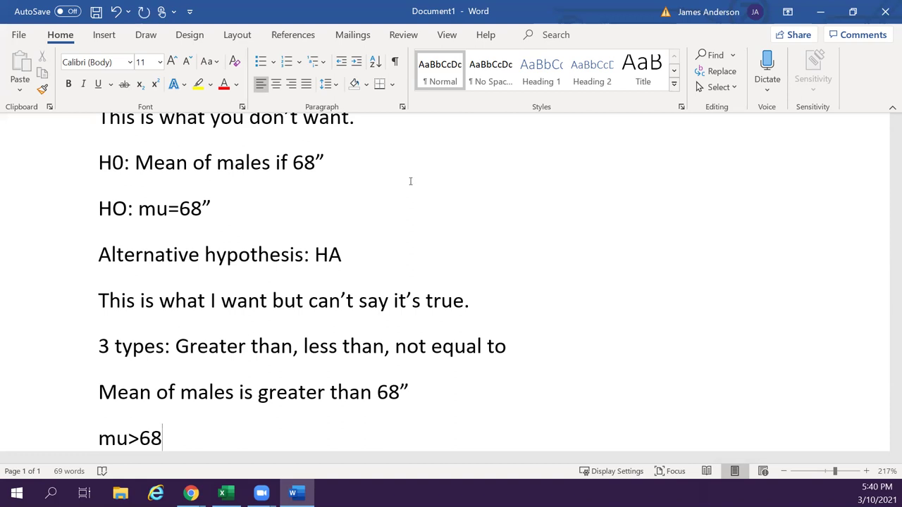
text(")
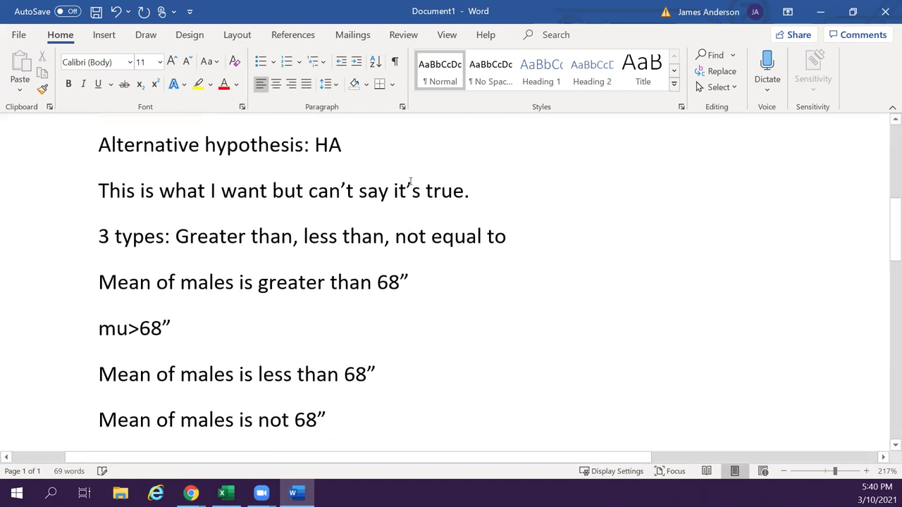
Insert 'mu<68”' with a lowercase m below the less-than statement, and add a blank line after 'Mean of males is not 68”'.
key(Up)
key(End)
key(ctrl+z)
text(mu<68)
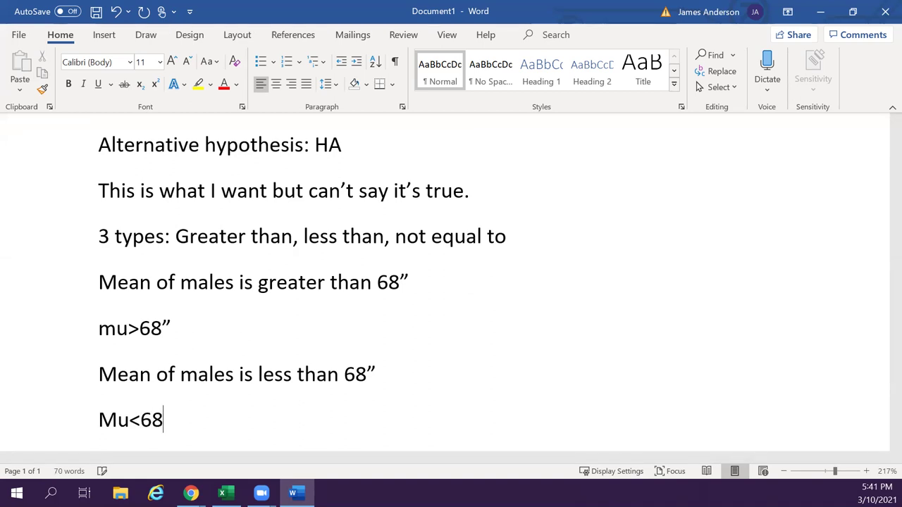
text(")
key(Down)
key(End)
key(Return)
key(Up)
key(Up)
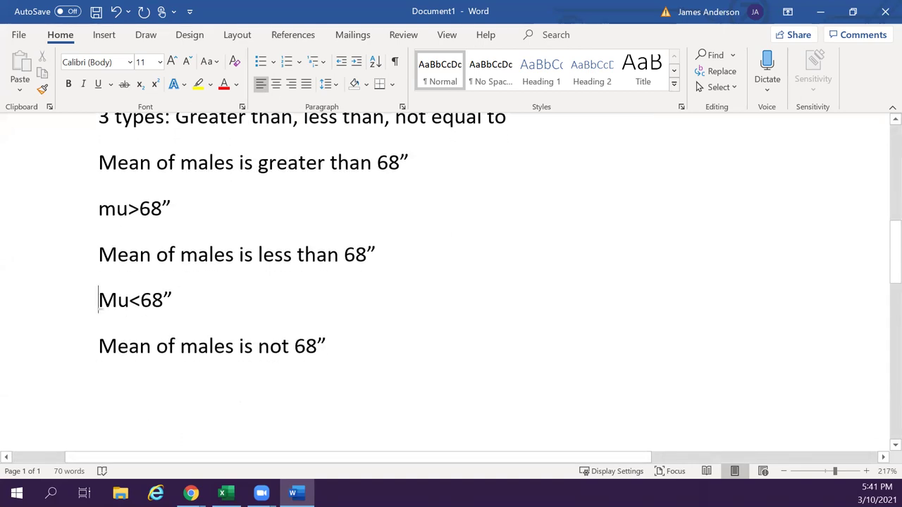
key(Delete)
text(m)
Write 'mu /=68”' on the blank line below 'Mean of males is not 68”'.
key(Down)
key(Down)
text(mu)
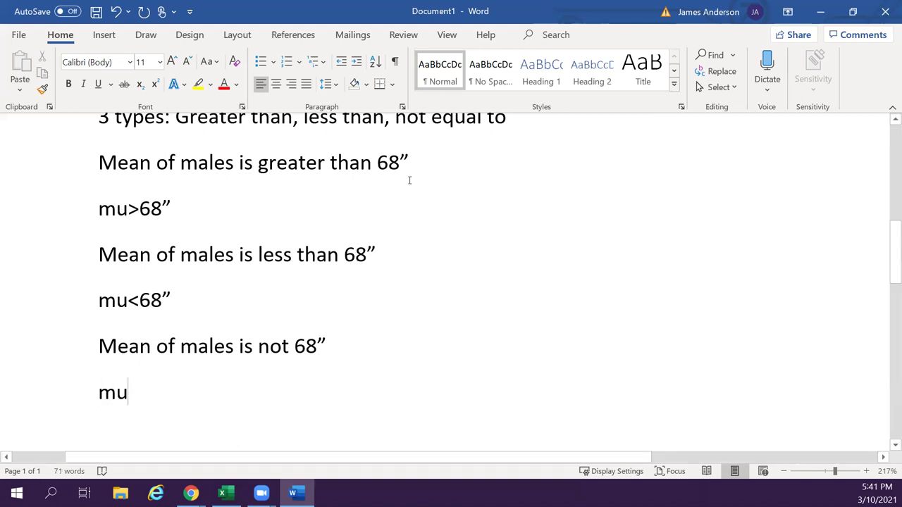
key(ctrl+z)
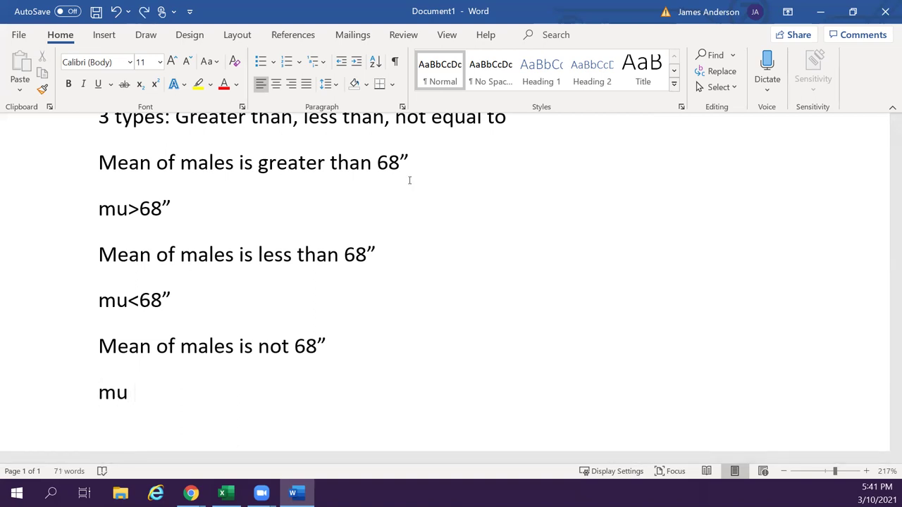
text(/=68)
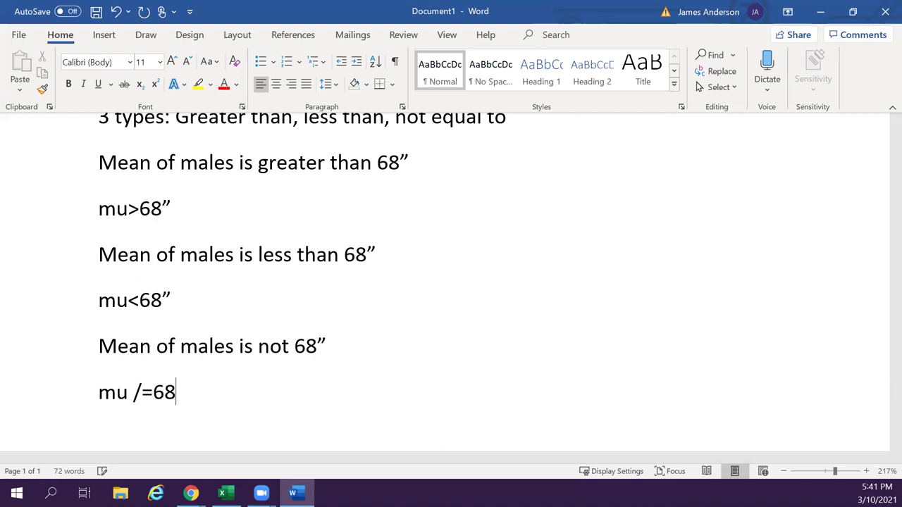
text(")
Highlight the greater-than statement and its 'mu>68”' line in yellow, and add 'This is a right tail' below them.
scroll(525, 249, up, 2)
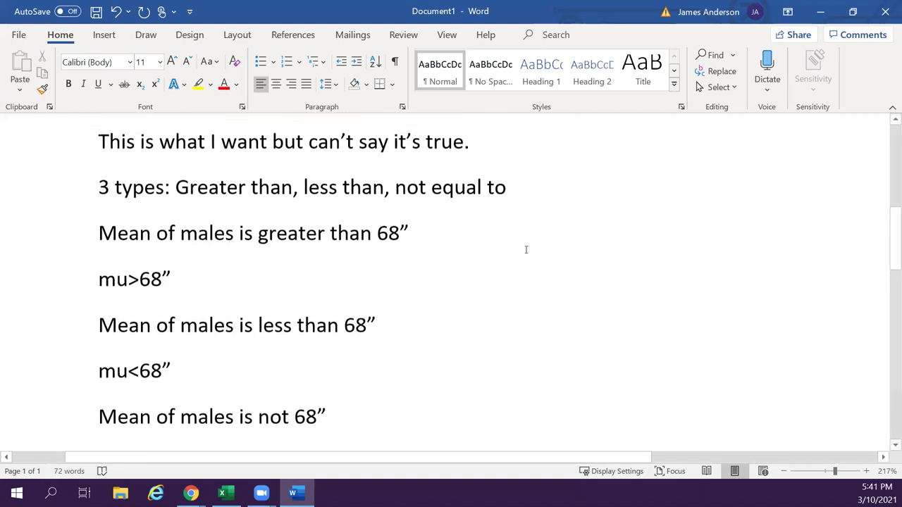
scroll(525, 250, down, 1)
scroll(525, 250, down, 1)
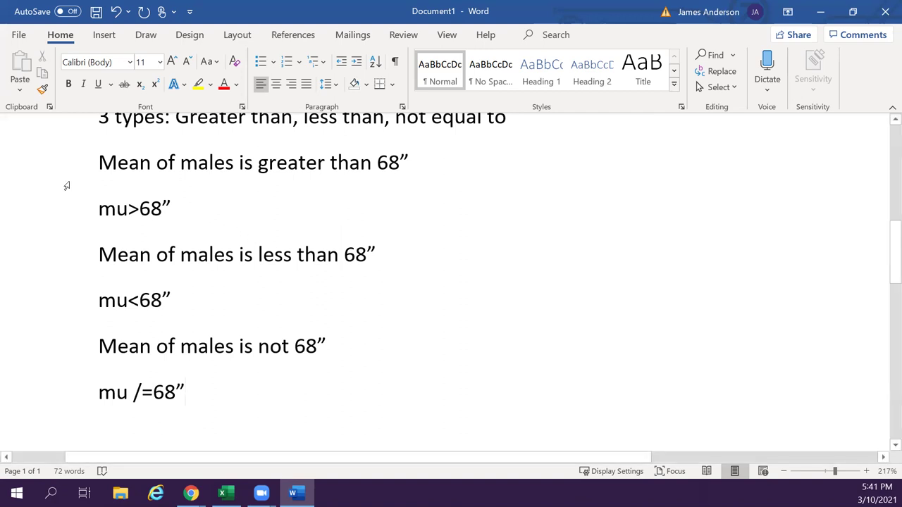
click(96, 162)
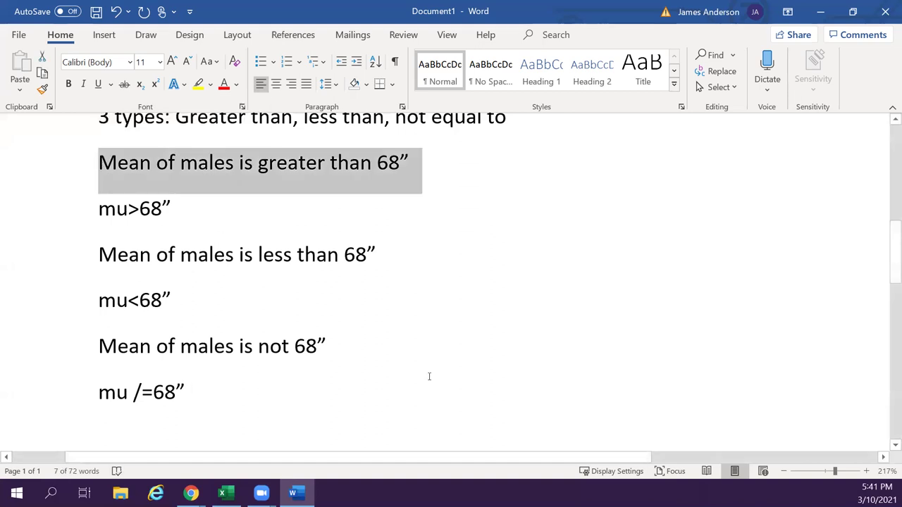
key(shift+Down)
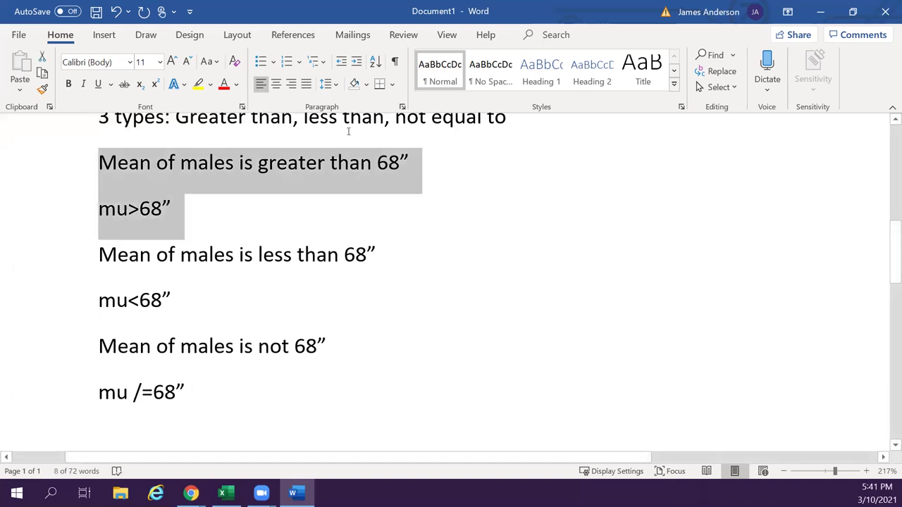
click(200, 84)
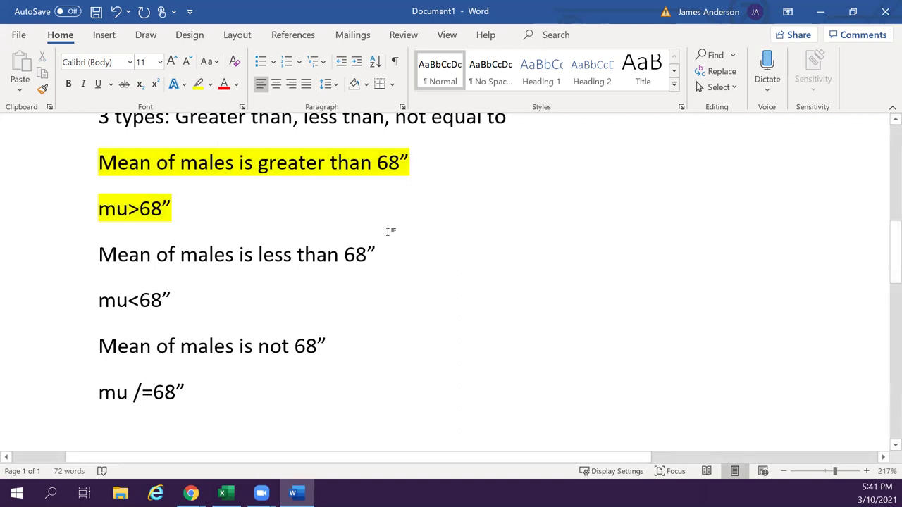
key(Return)
text(This is a right tail)
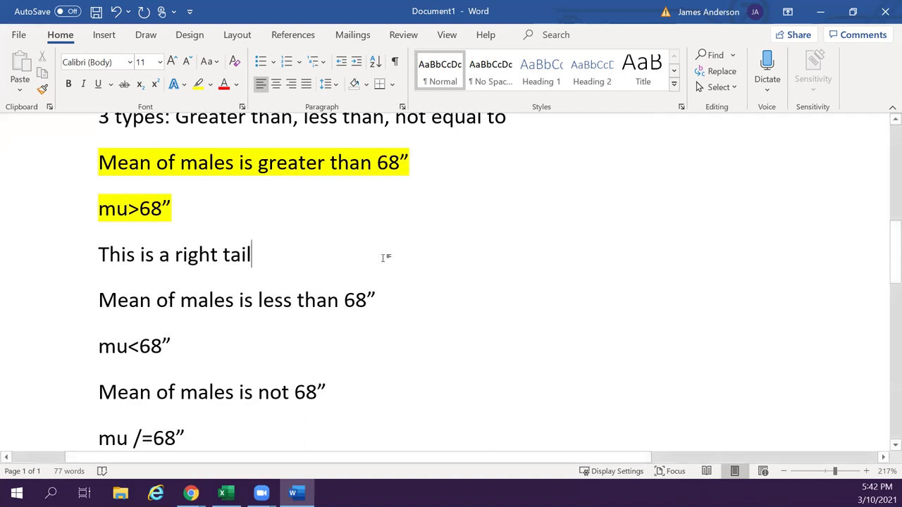
Highlight the statement 'Mean of males is less than 68”' and its 'mu<68”' line in bright green.
key(Down)
key(Left)
key(Left)
key(Left)
key(Left)
key(Left)
key(Left)
key(Left)
key(Left)
key(Left)
key(Left)
key(Left)
key(Left)
key(Left)
key(Left)
key(Left)
key(Left)
key(shift+Down)
key(shift+Down)
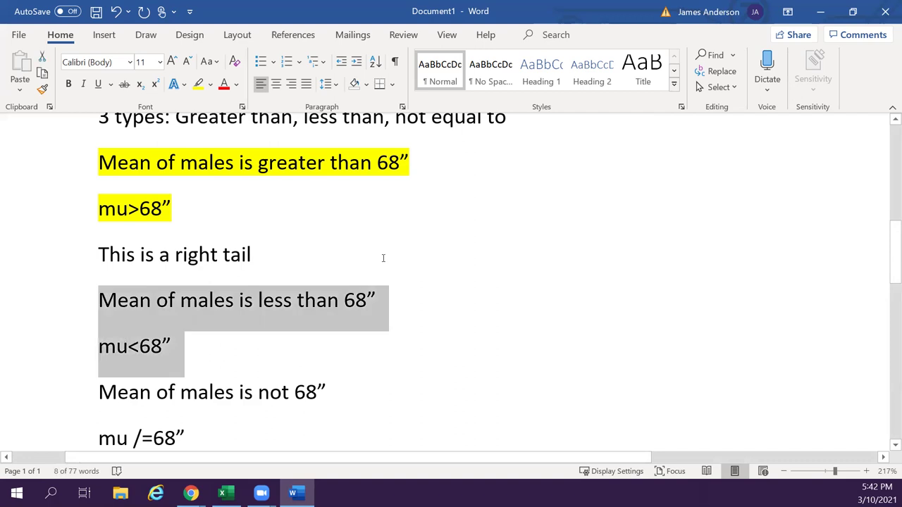
click(210, 83)
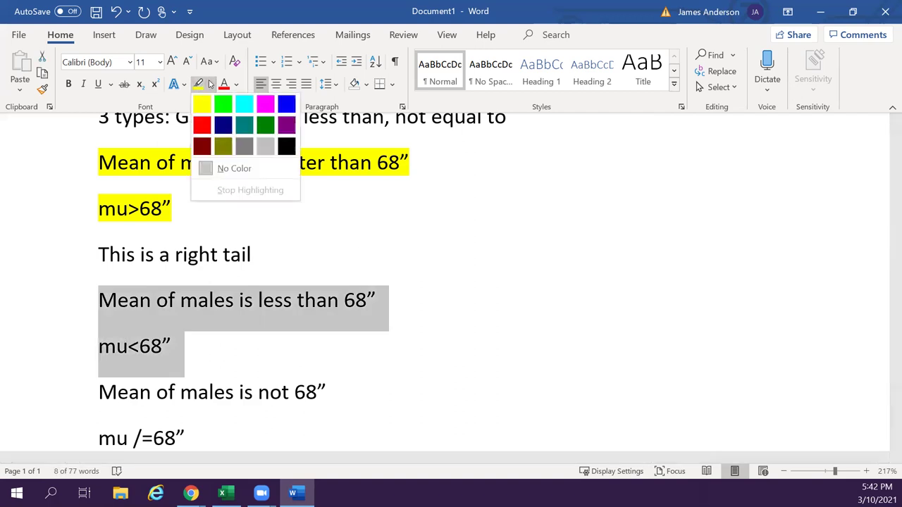
click(231, 104)
Add the line 'This is a left tail' directly below 'mu<68”'.
click(268, 356)
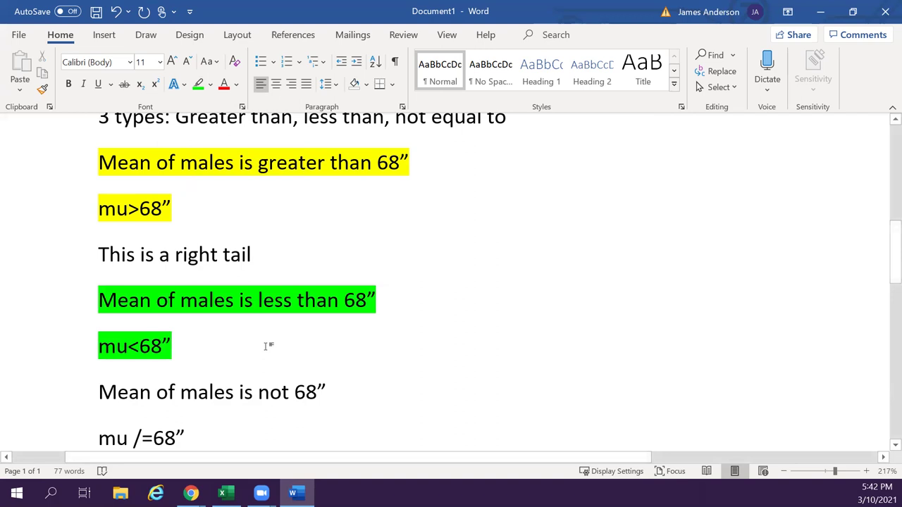
key(Return)
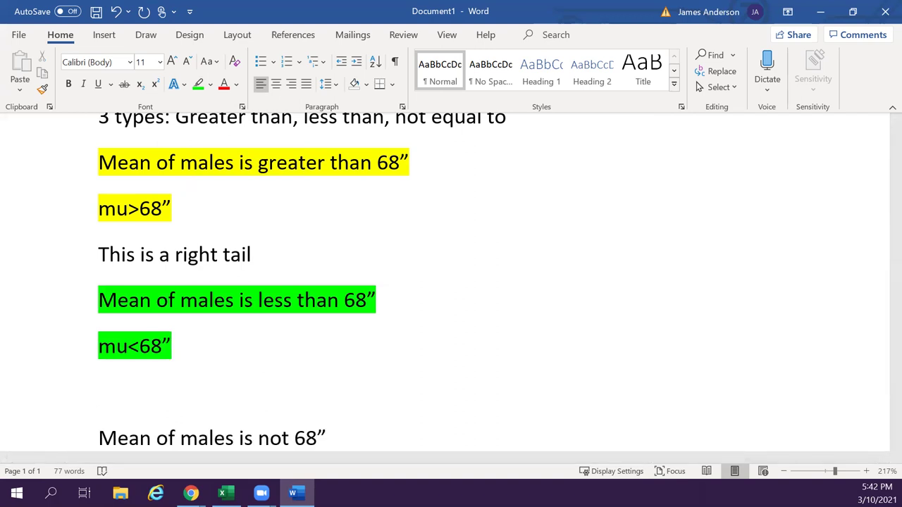
text(s is a )
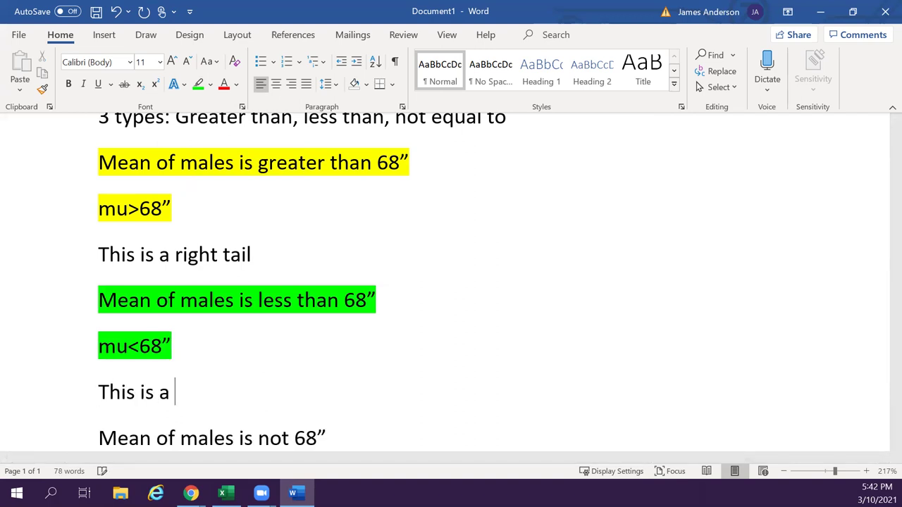
text(left tail)
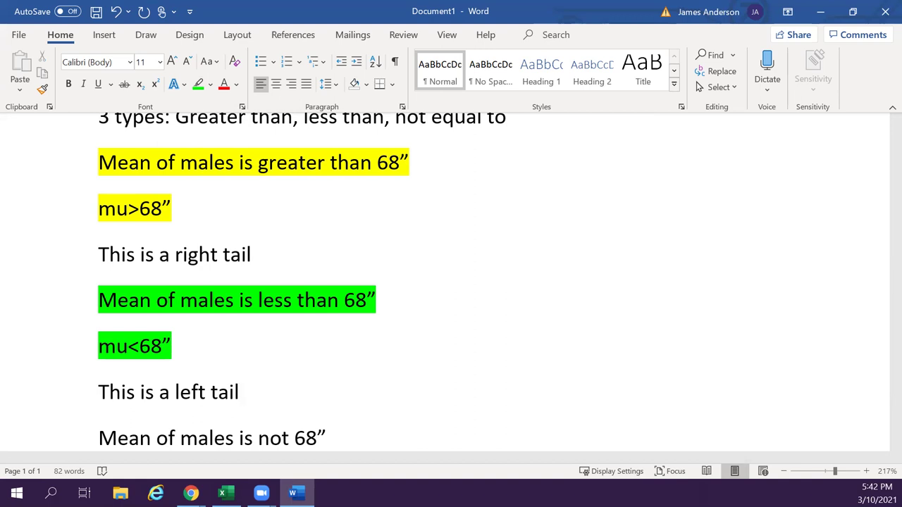
Highlight the statement 'Mean of males is not 68”' and its 'mu /=68”' line in pink.
scroll(241, 421, down, 1)
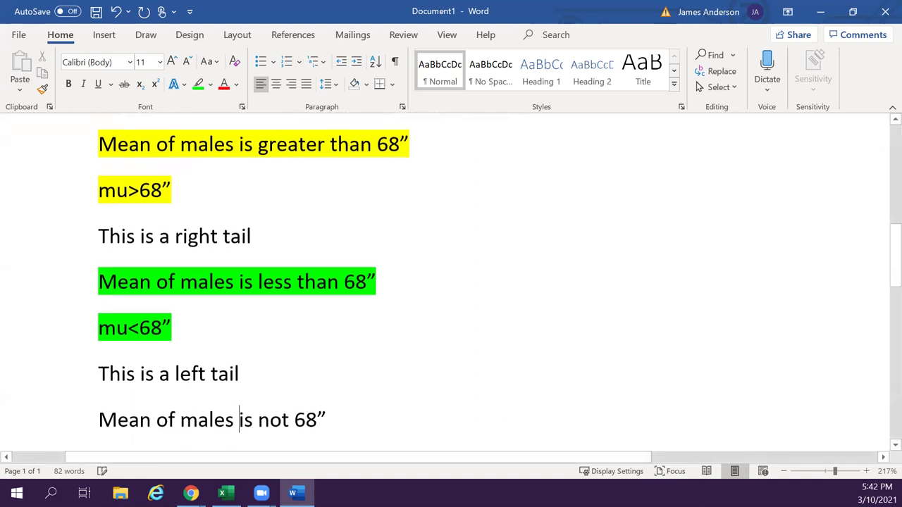
drag(99, 420, 201, 444)
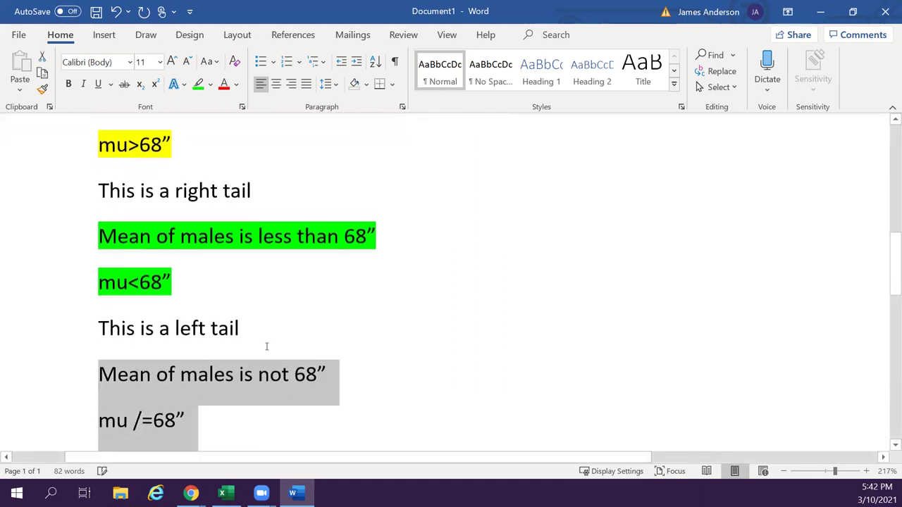
click(210, 85)
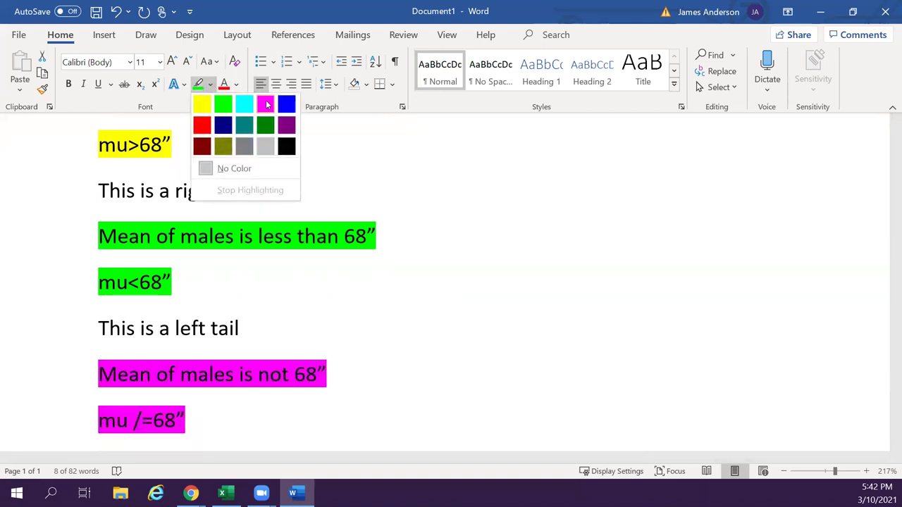
click(272, 107)
Add the line 'Two tail' directly below 'mu /=68”'.
key(Right)
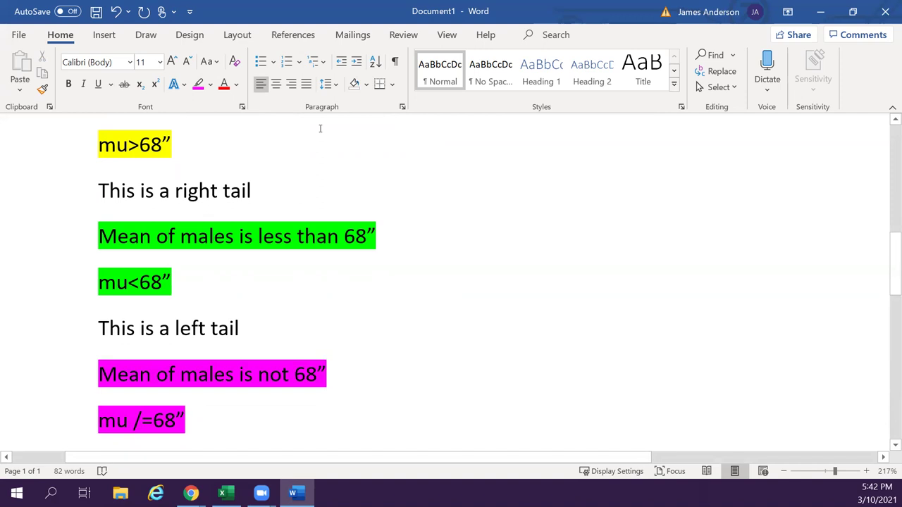
key(Return)
text(Tweo t)
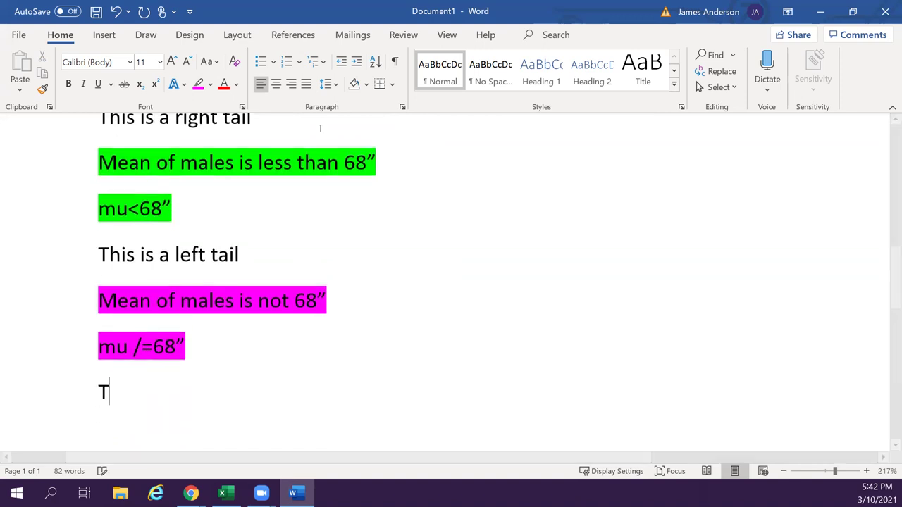
key(BackSpace)
key(BackSpace)
key(BackSpace)
key(BackSpace)
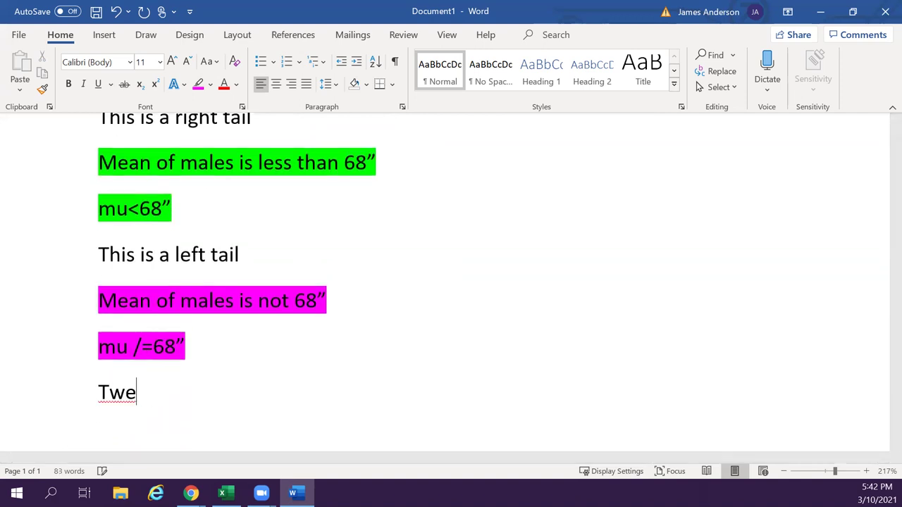
text(o tail)
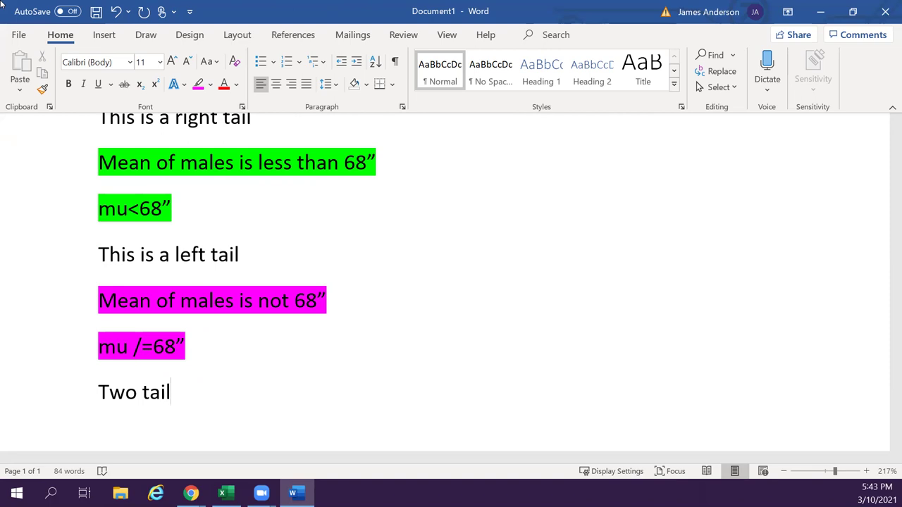
Write 'P values are set by your field.' on a new line below 'Two tail'.
key(Return)
text(P val)
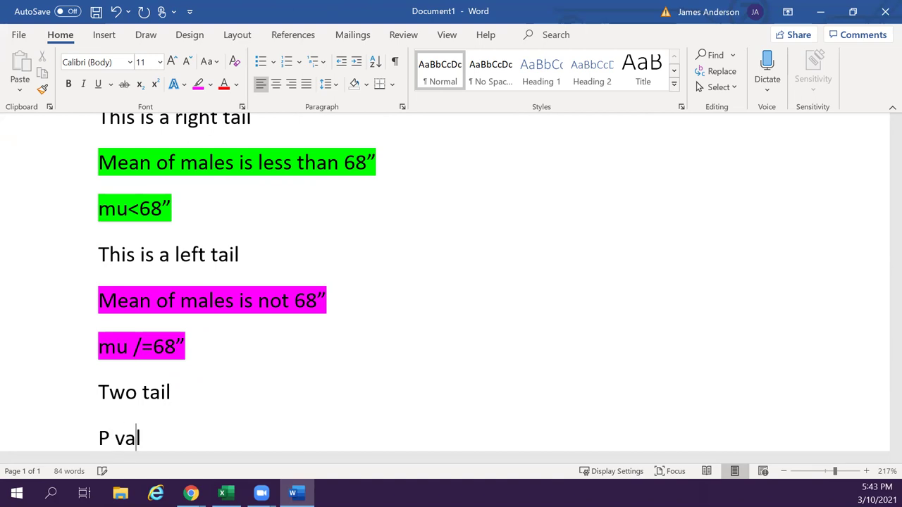
text(ues are set b)
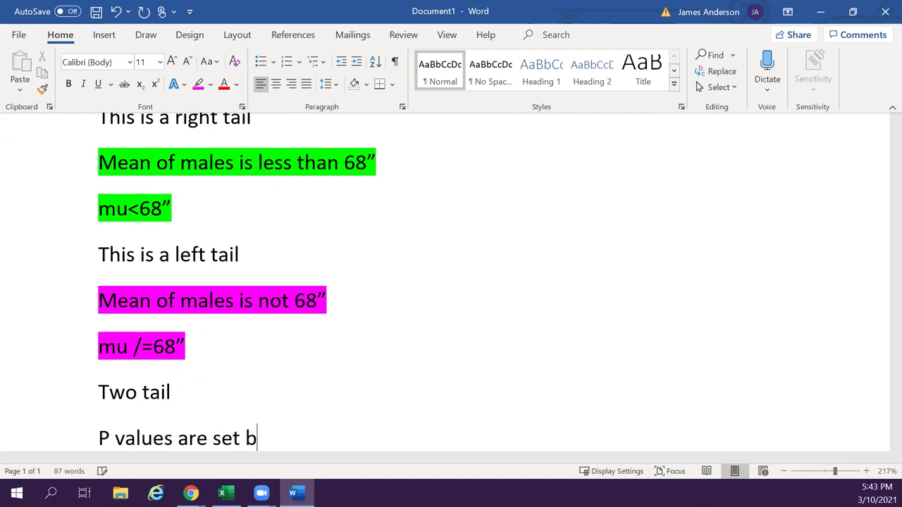
text(y your field.)
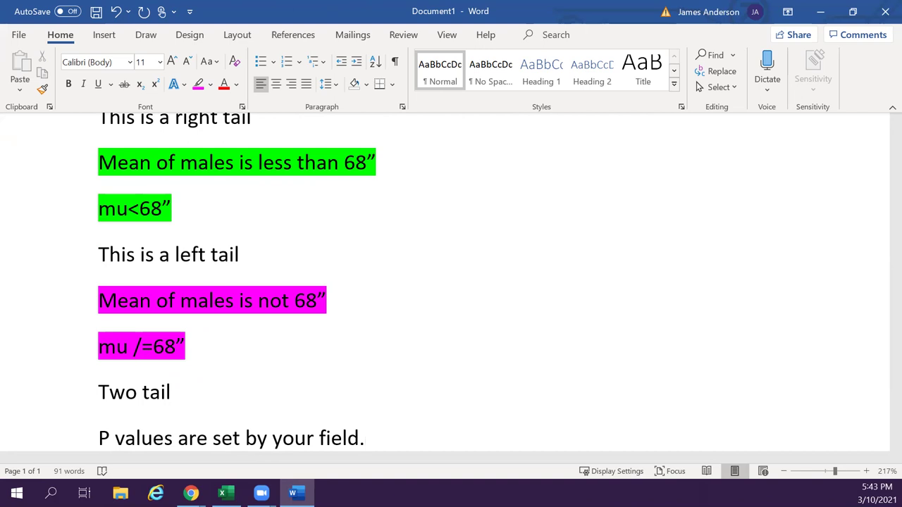
Insert a table of two columns and four rows below the P values sentence, with the column headings 'P value' and 'Field'.
key(Return)
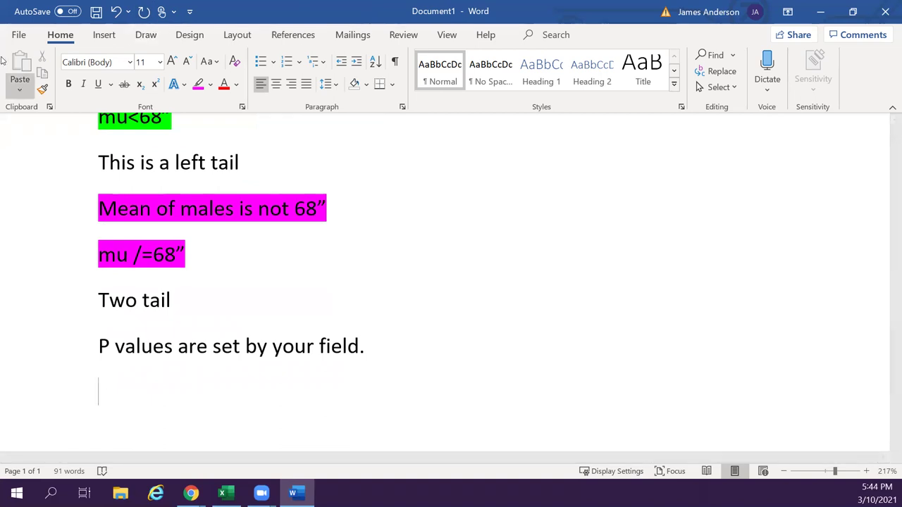
click(105, 38)
click(100, 88)
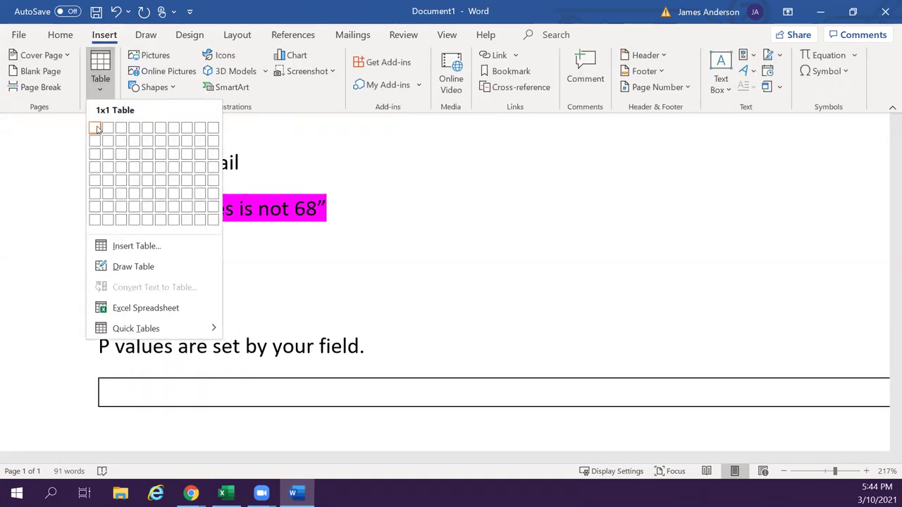
click(113, 168)
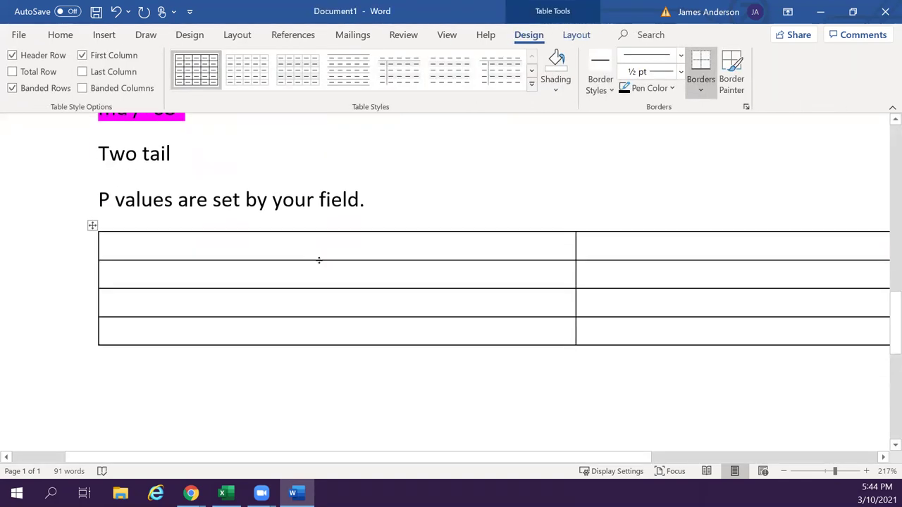
text(P value)
key(Tab)
text(Field)
key(Tab)
Fill the first two rows under the headings with '.1' for 'Ecology' and '.05' for 'Almost every field-Default'.
text(.)
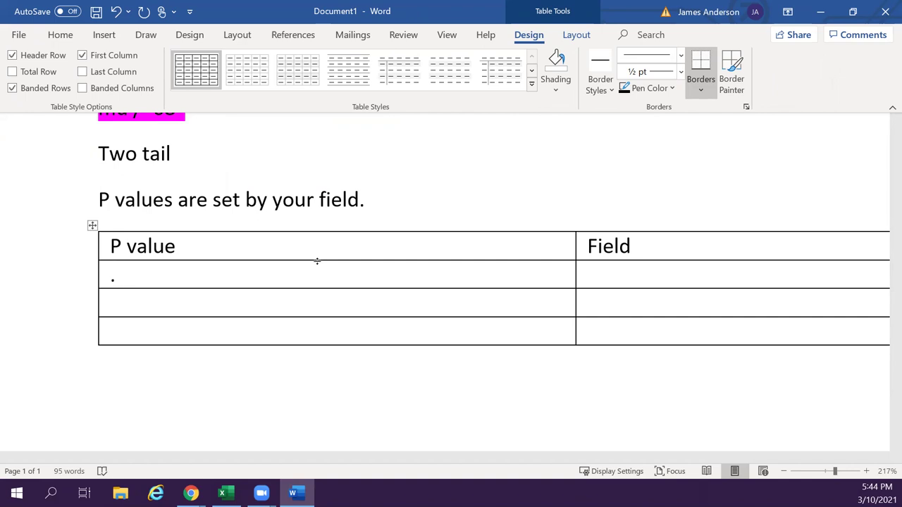
text(1)
key(Tab)
text(Ecolog)
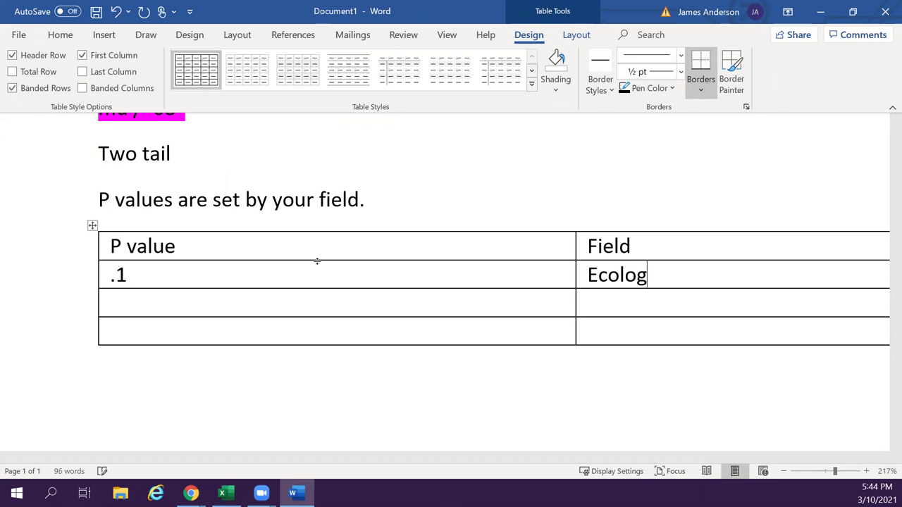
text(y)
key(Tab)
text(.05)
key(Tab)
text(Almo)
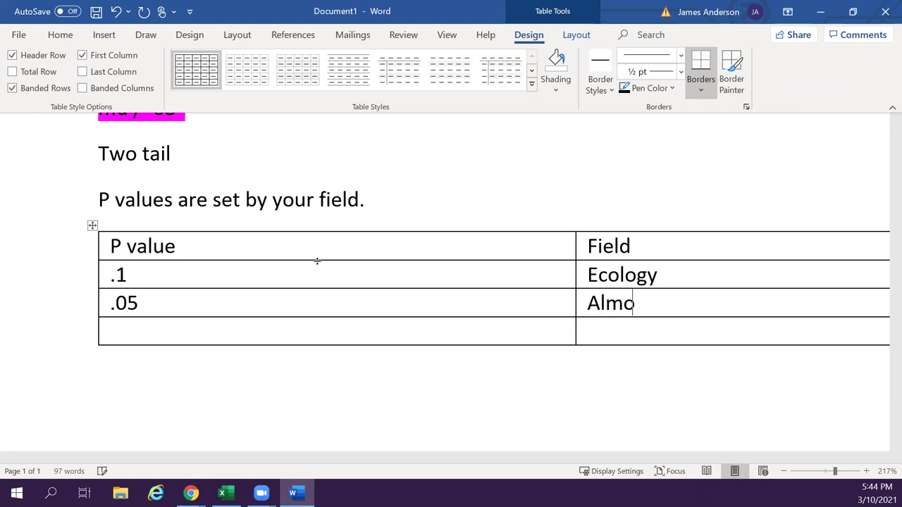
text(st every field-Default)
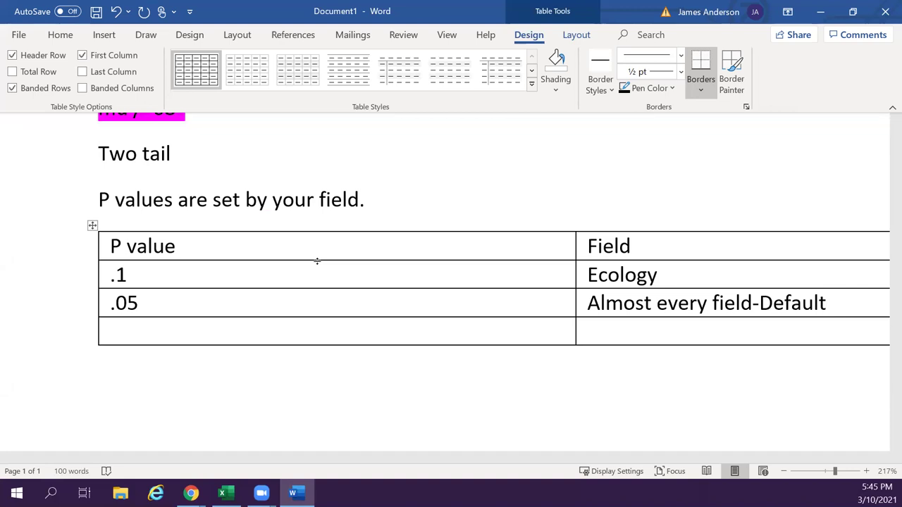
Fill the fourth table row with the P value '.01' and the field 'This is health and medicine'.
key(Tab)
text(.01)
key(Tab)
text(This ios)
key(BackSpace)
key(BackSpace)
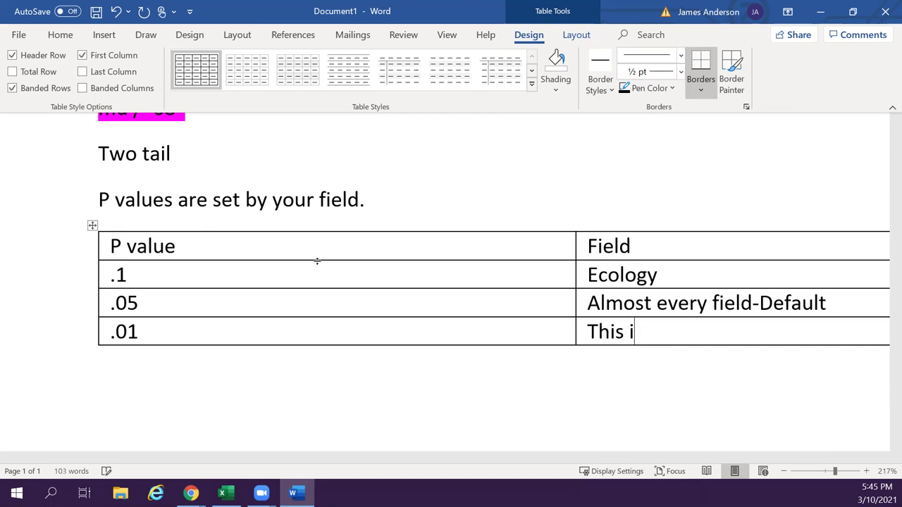
text(s health ahnd m)
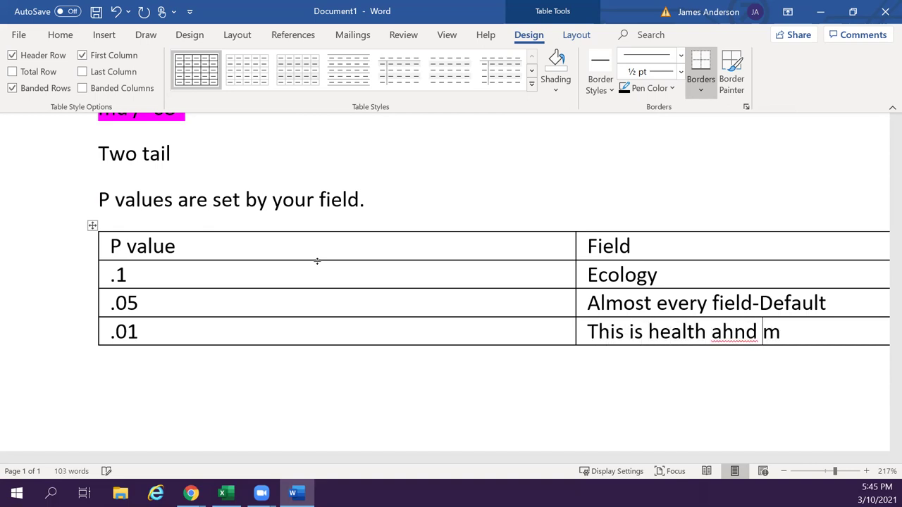
key(BackSpace)
key(BackSpace)
key(BackSpace)
key(BackSpace)
key(BackSpace)
text(nd medicine)
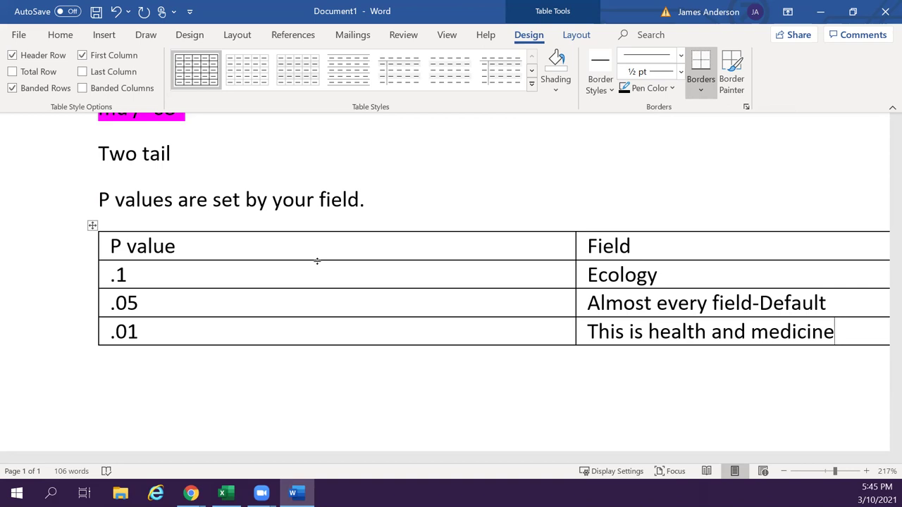
Add a fifth row to the table with the P value '.001' and the field 'Genetics'.
key(Tab)
text(.001)
key(Tab)
text(Genetics)
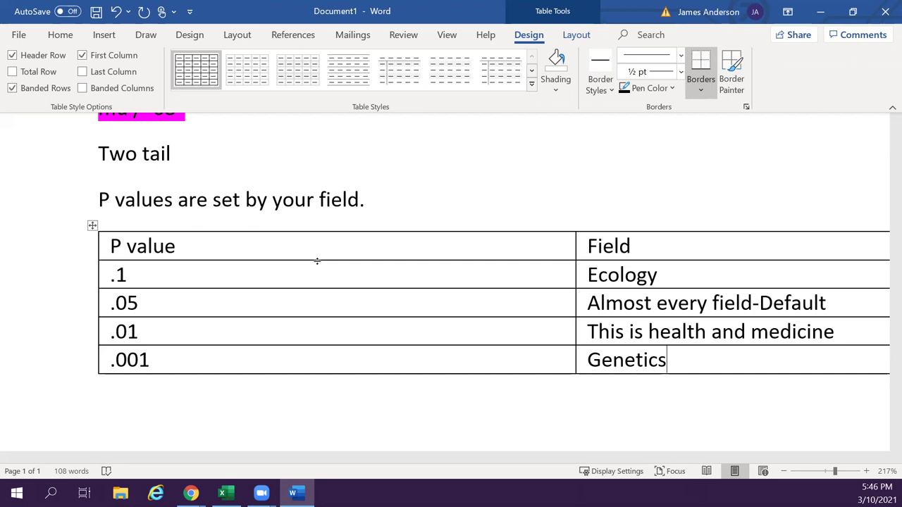
Leave a blank line below the table and write 'If you get a value greater than this:'.
click(218, 393)
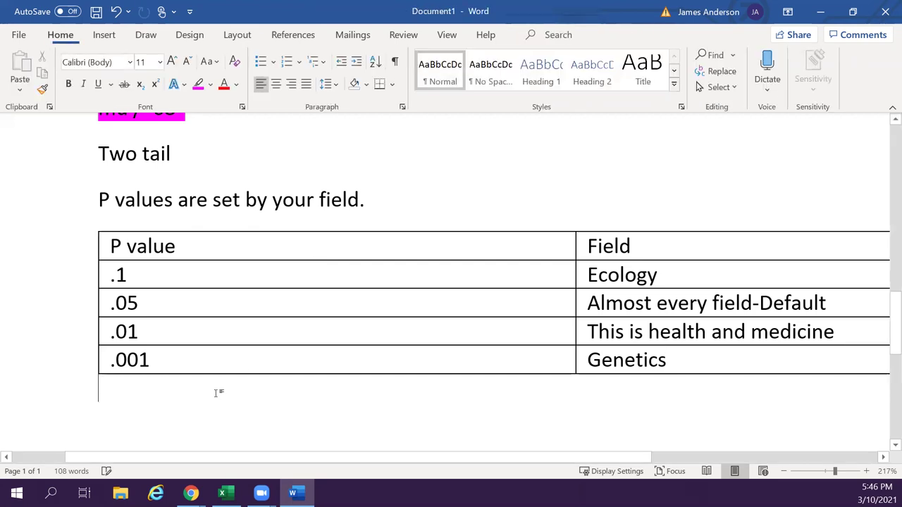
scroll(247, 398, down, 3)
key(Return)
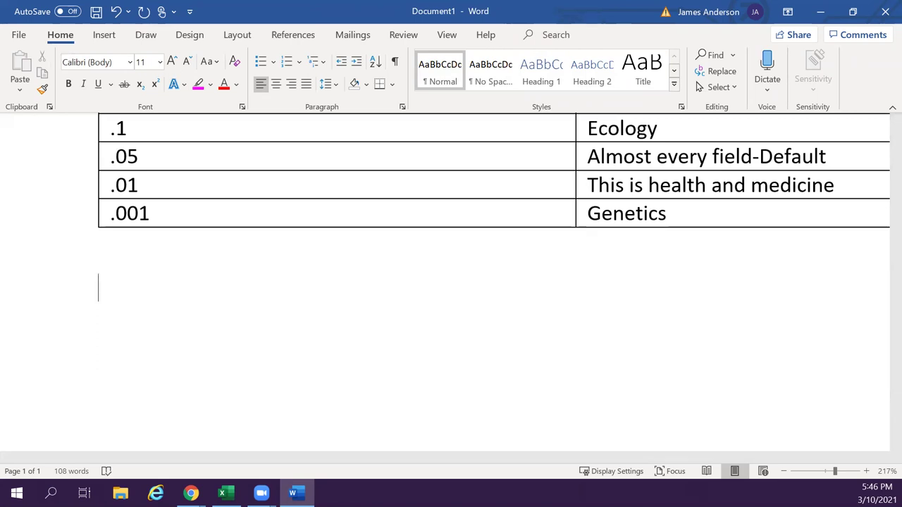
text(If you get a value)
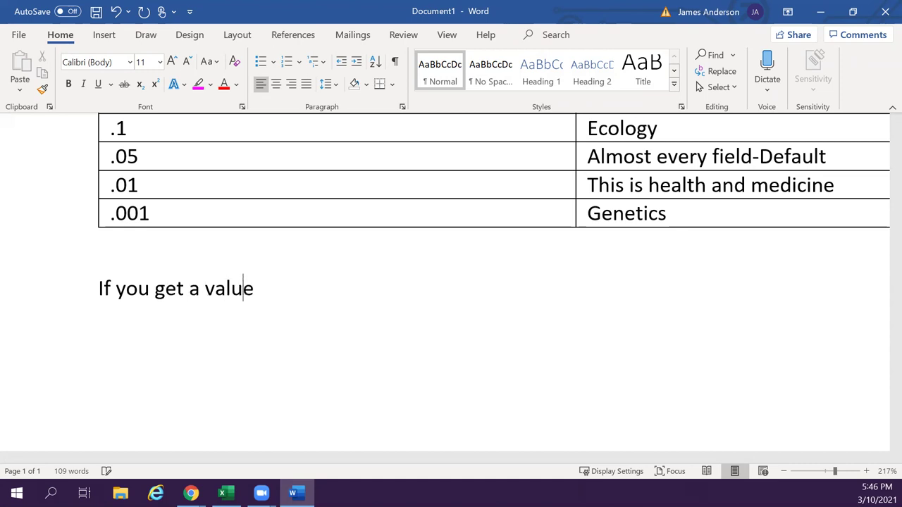
text( greater than t)
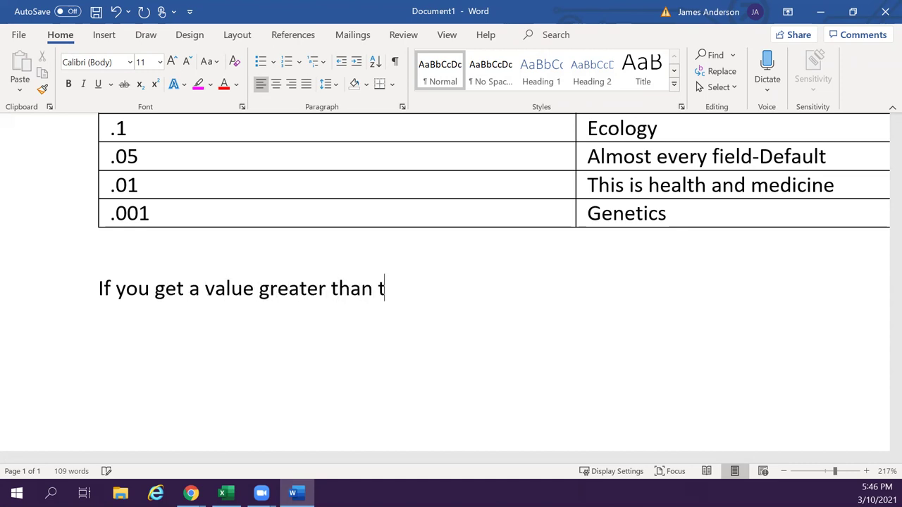
text(his:)
Write 'You fail to reject the null hypothesis.' on a new line below the greater-than condition.
key(Return)
text(You fai)
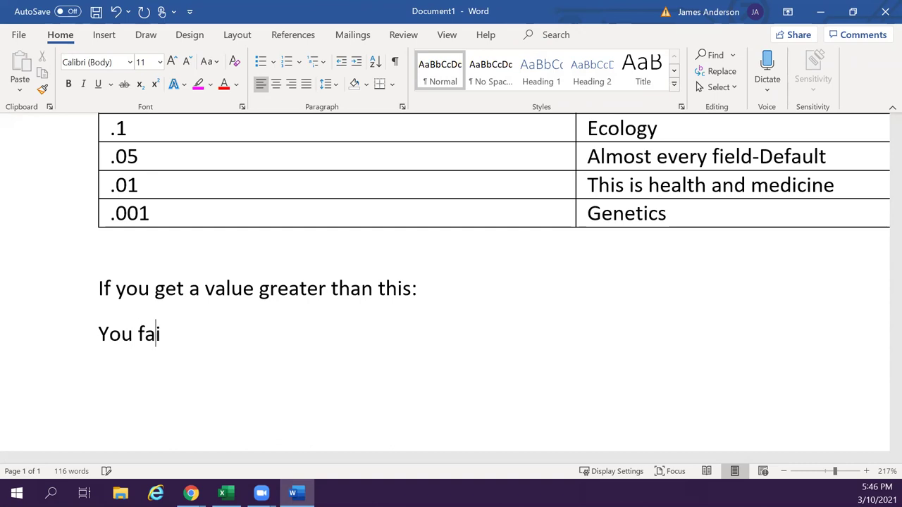
text(l to reject th)
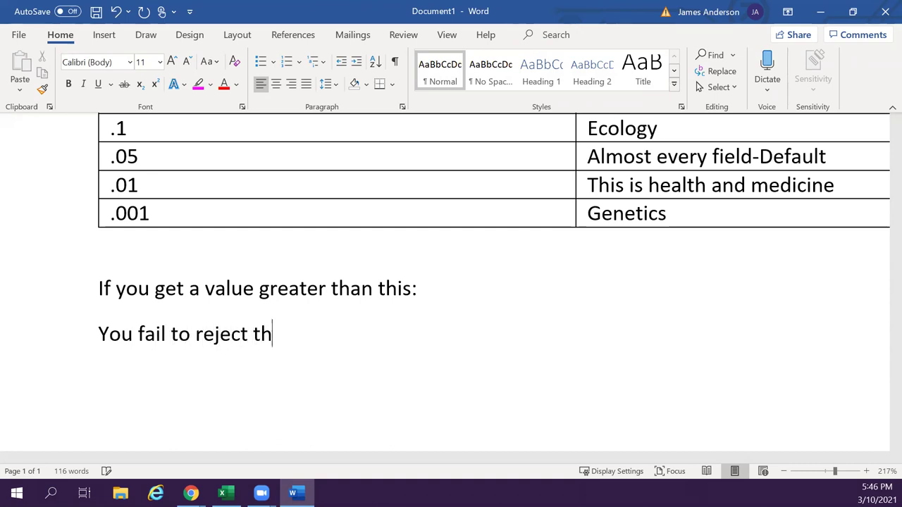
text(e null hypo0t)
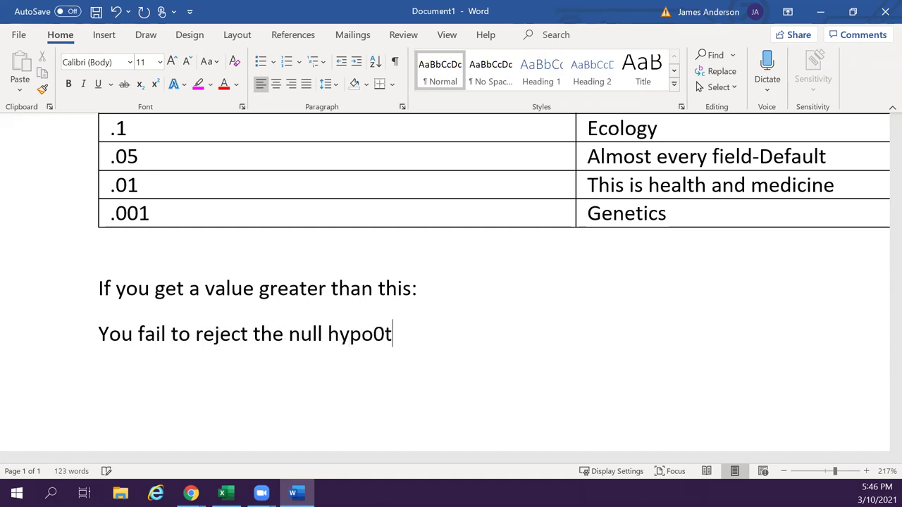
key(BackSpace)
key(BackSpace)
text(thesis.)
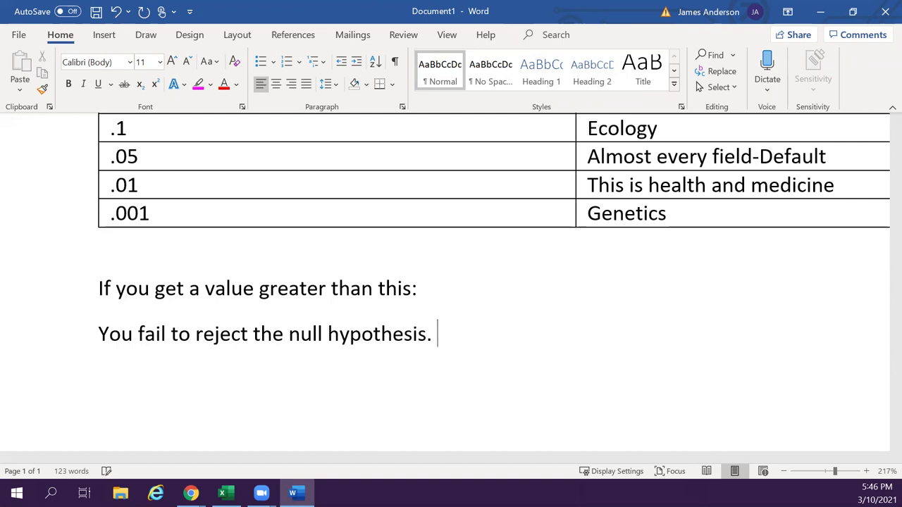
Prefix the line 'You fail to reject the null hypothesis.' with 'Fancy words:'.
click(99, 334)
text(Fancy words:)
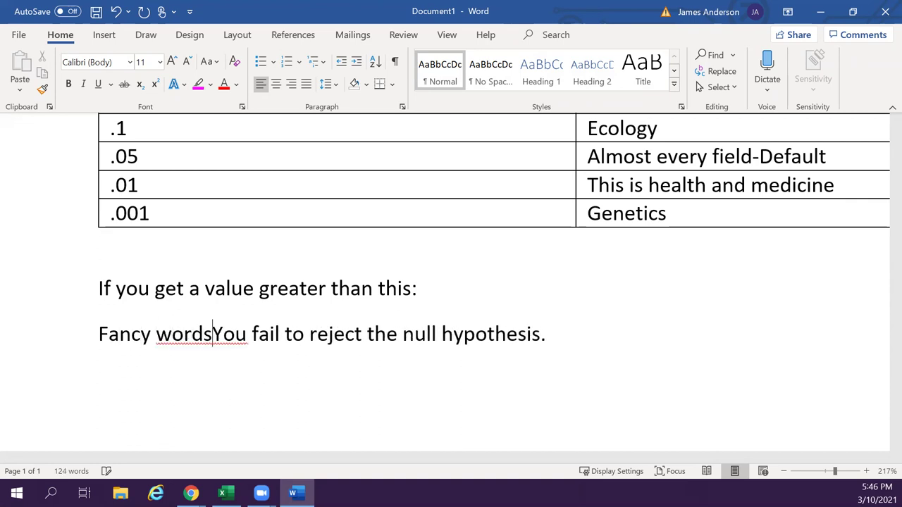
Add the line 'What is means: What I wanted to prove isn’t true. Nothing significant' below the fancy words line.
click(562, 334)
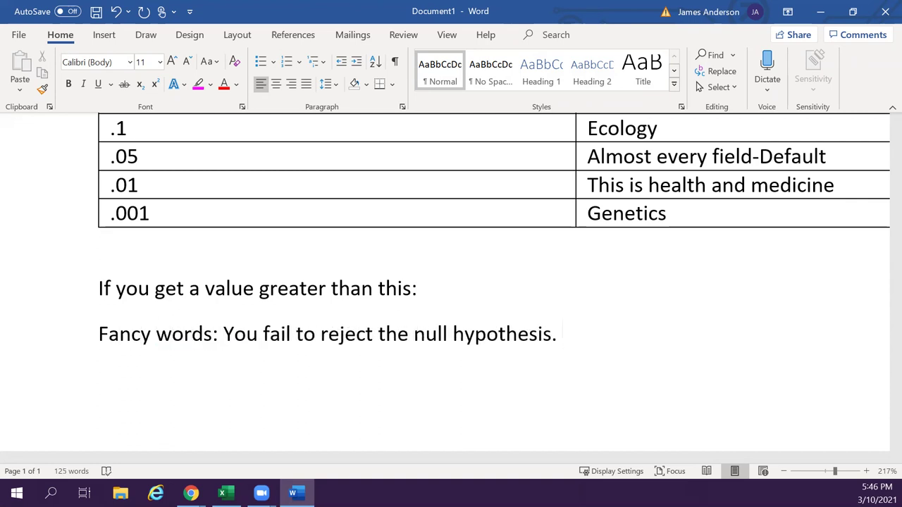
key(Return)
text(what )
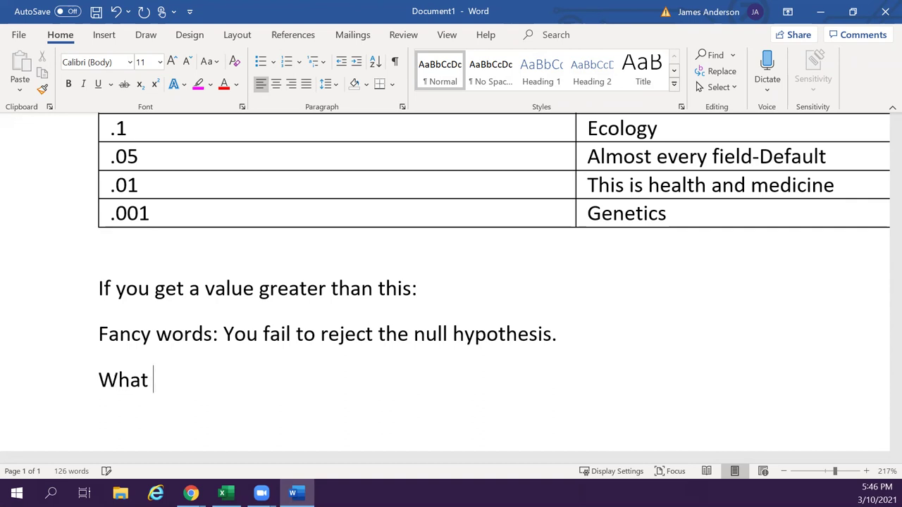
text(is means: )
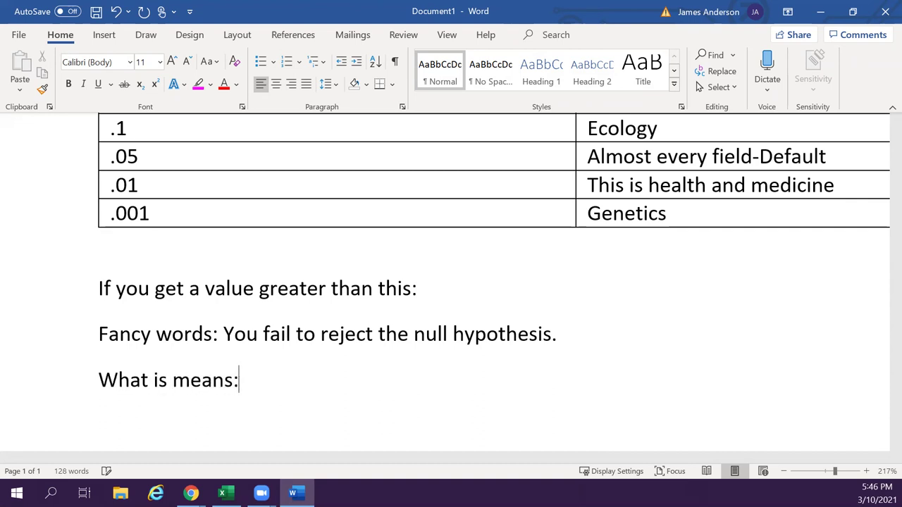
text(What I wanted)
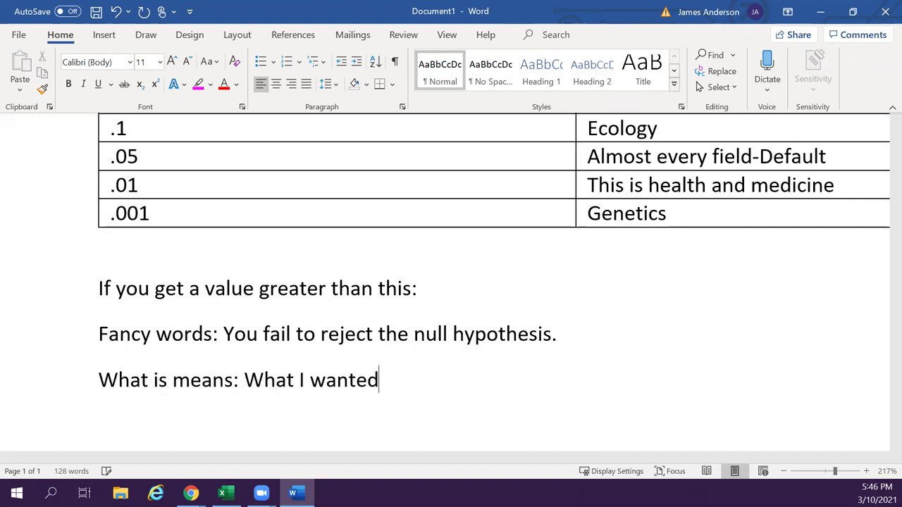
text( to prove )
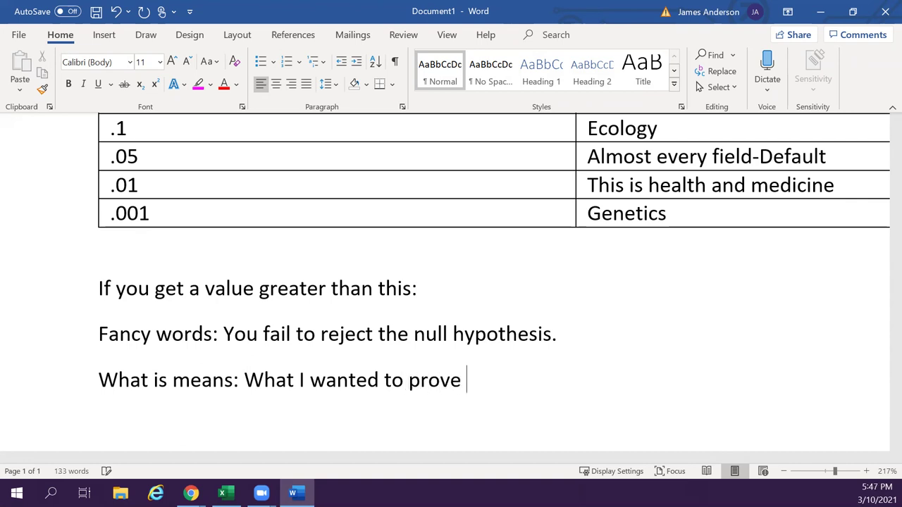
text(isn't truwe)
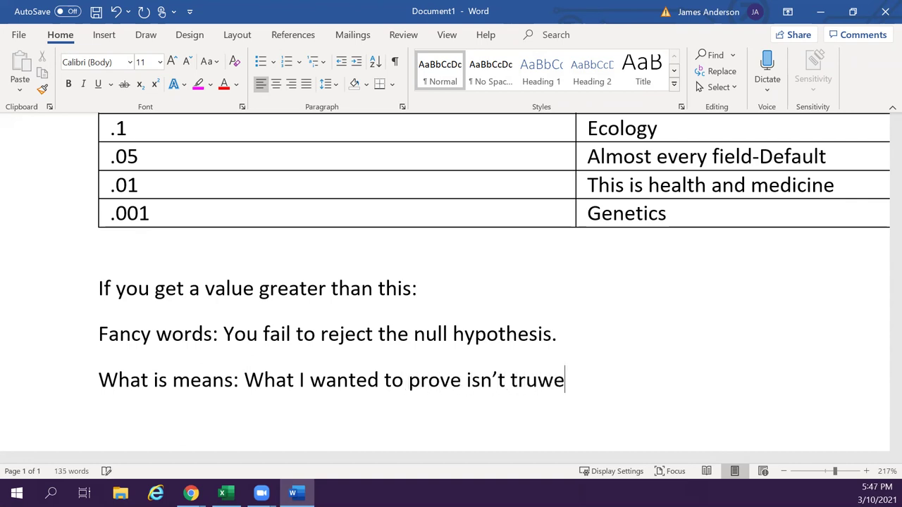
key(BackSpace)
key(BackSpace)
text(e)
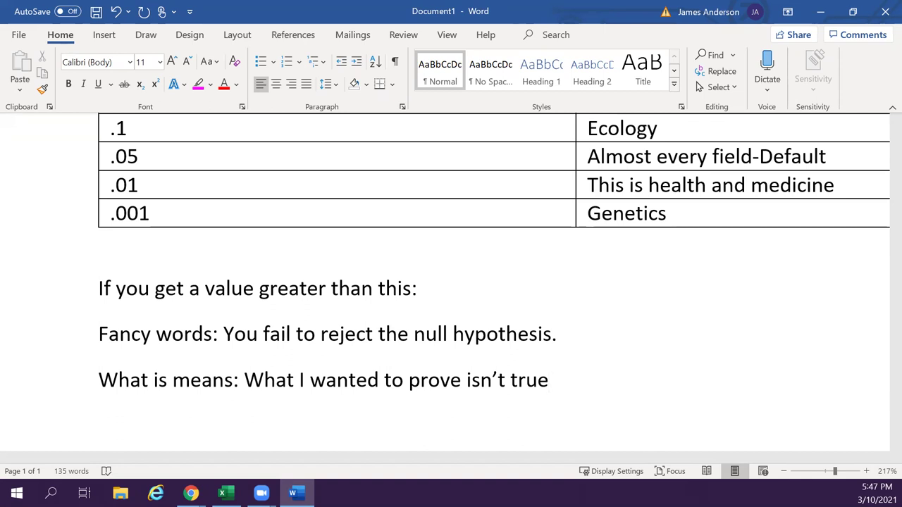
text(. Nothing sign)
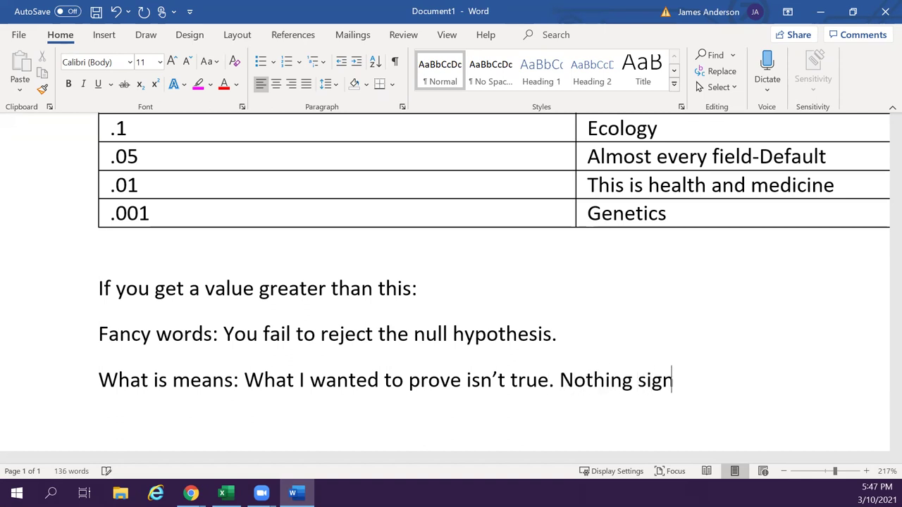
text(ificant)
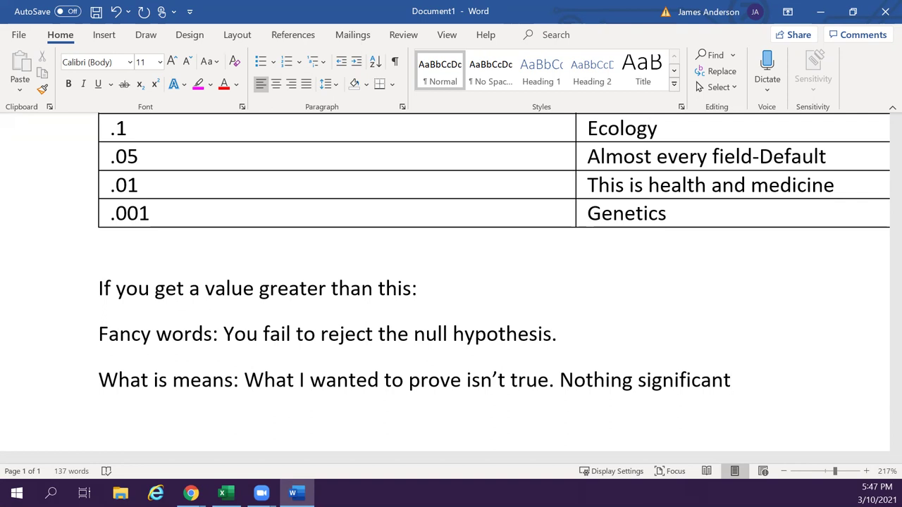
Write the second condition 'If you get a value equal or less:' on a new line.
key(Return)
text(If you get a value eq)
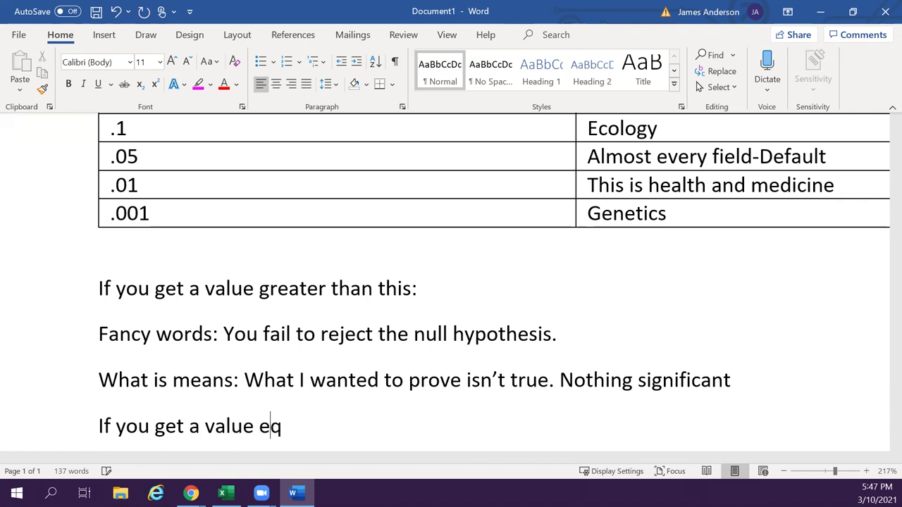
text(uaz)
key(BackSpace)
text(l or )
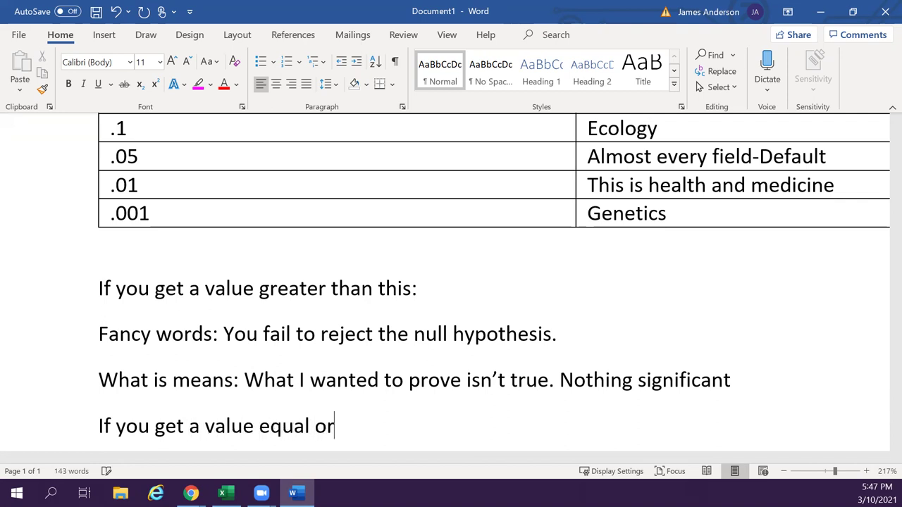
text(less:)
Write 'We reject the null hypothesis, leaving the alternative.' on a new line below the equal-or-less condition.
key(Return)
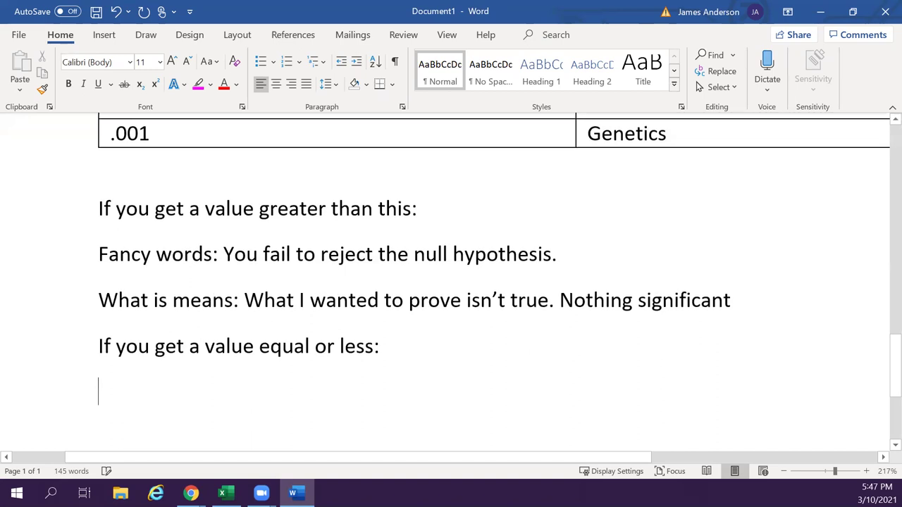
text(We reject t)
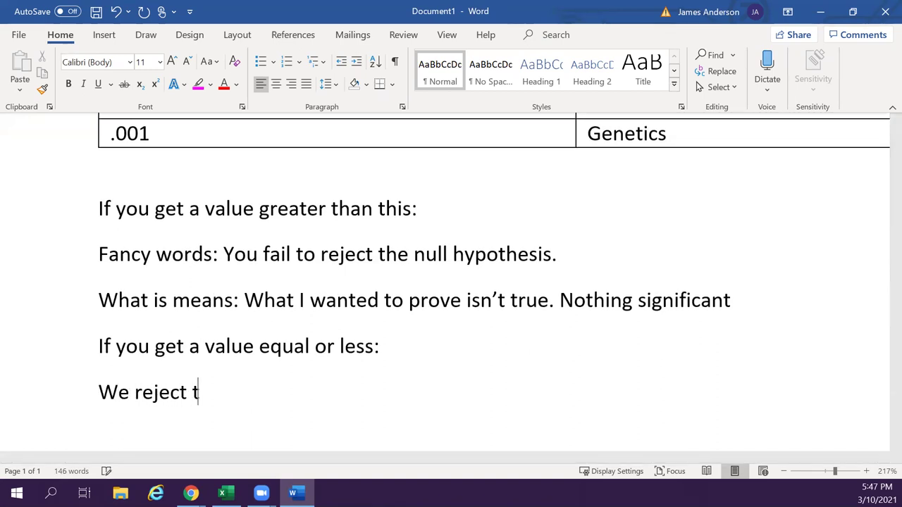
text(he null hy)
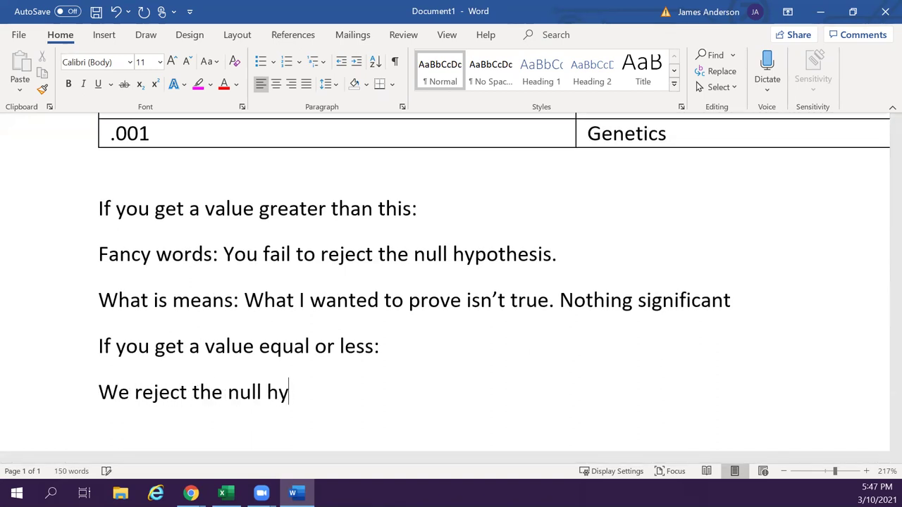
text(pothesis, I)
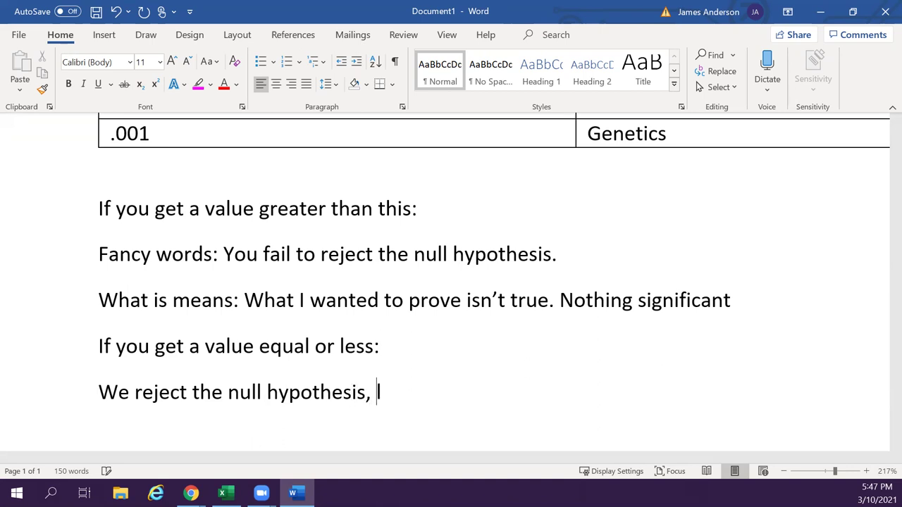
text(eaving the alternat)
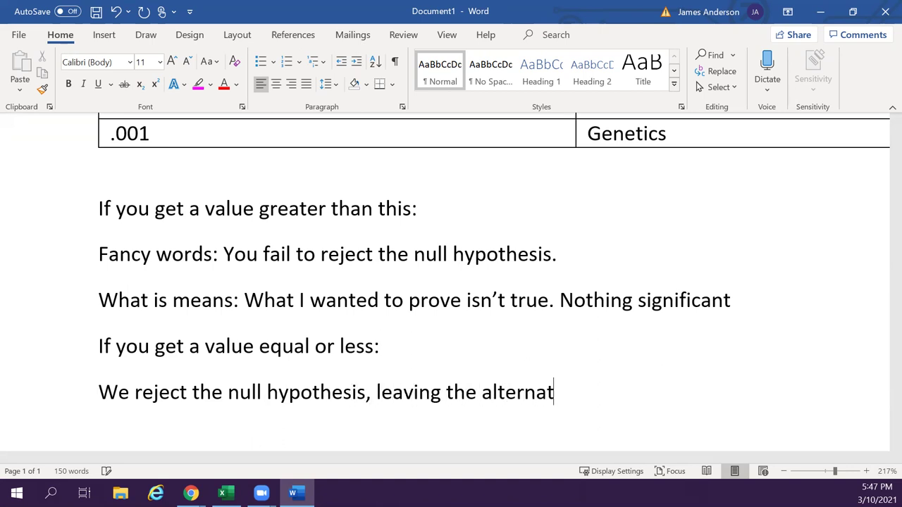
text(ive.)
Add the line 'What it means: Yeah I found something, what I want is true, now I gotta talk about it.' below the rejection rule.
key(Return)
text(What it means: )
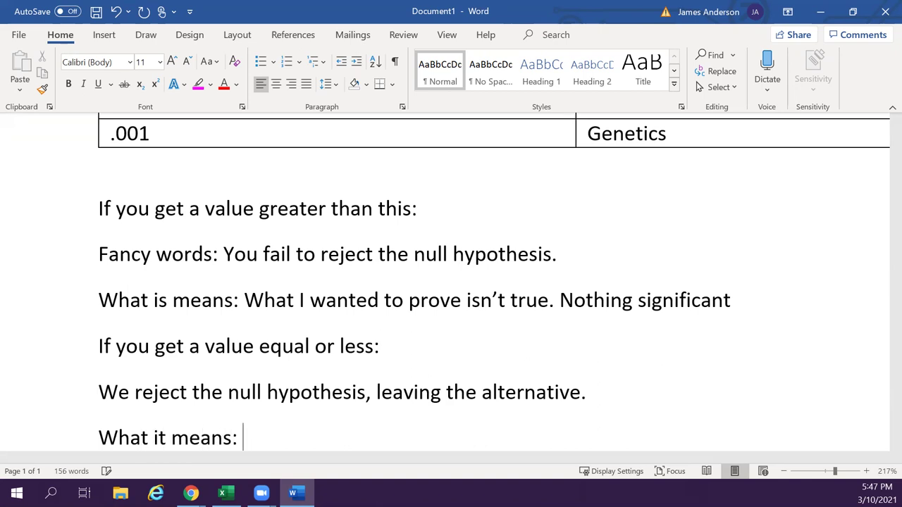
text(Yeah I )
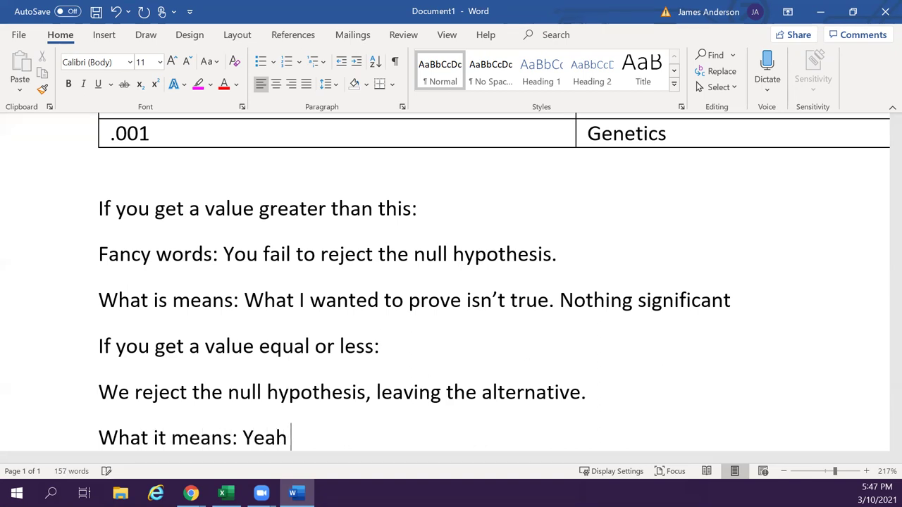
text(found something, wh)
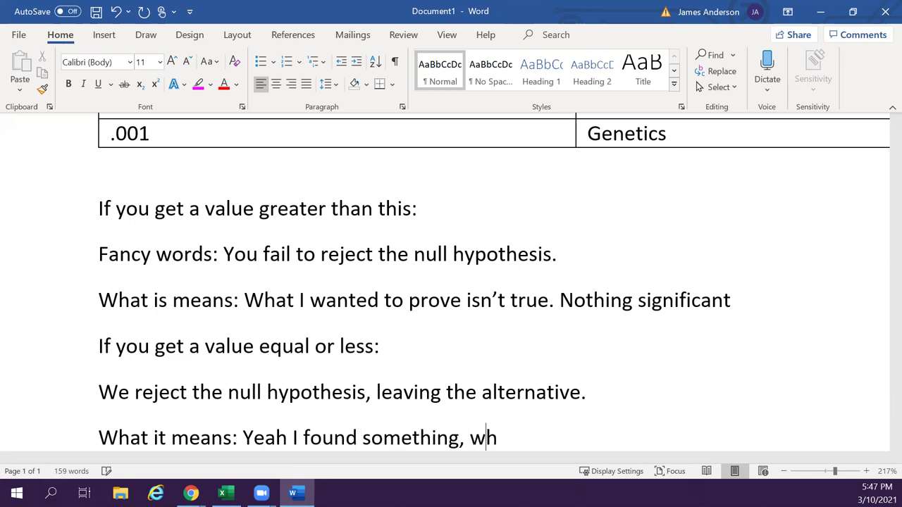
text(at I want is tr)
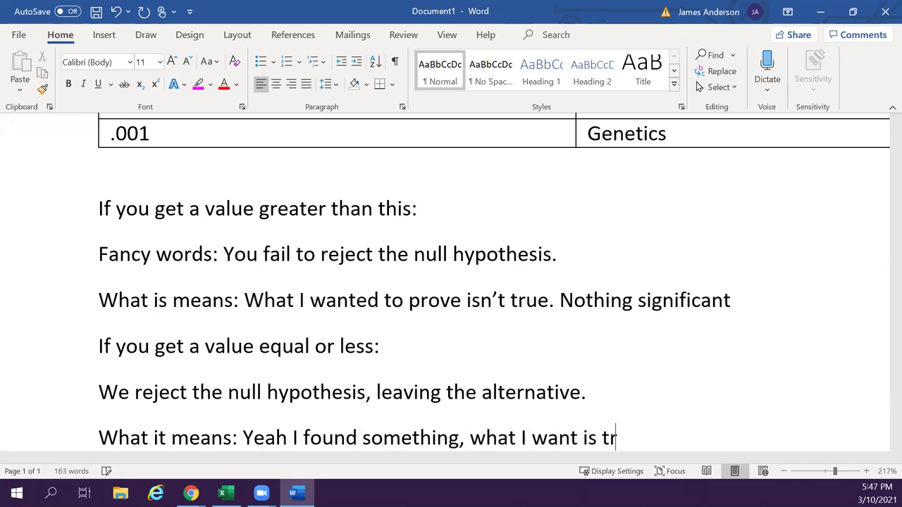
text(ue, now I)
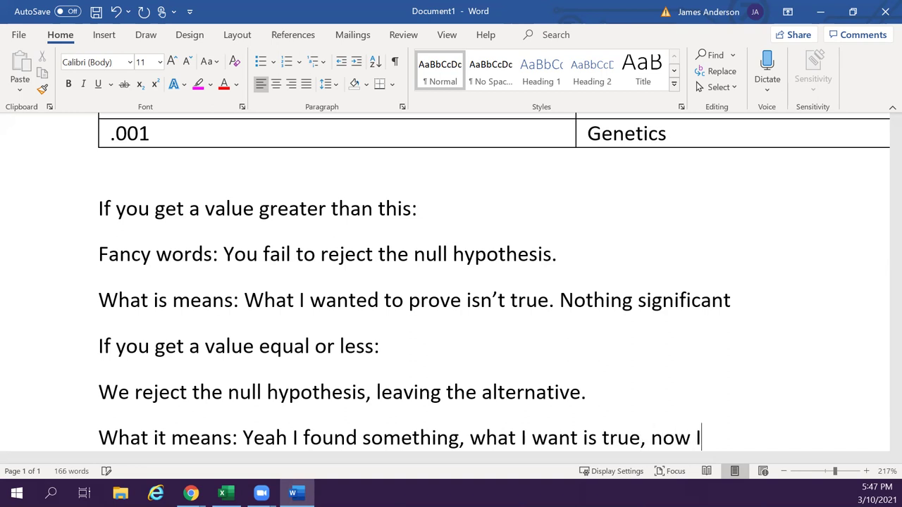
text( gotta talk about a)
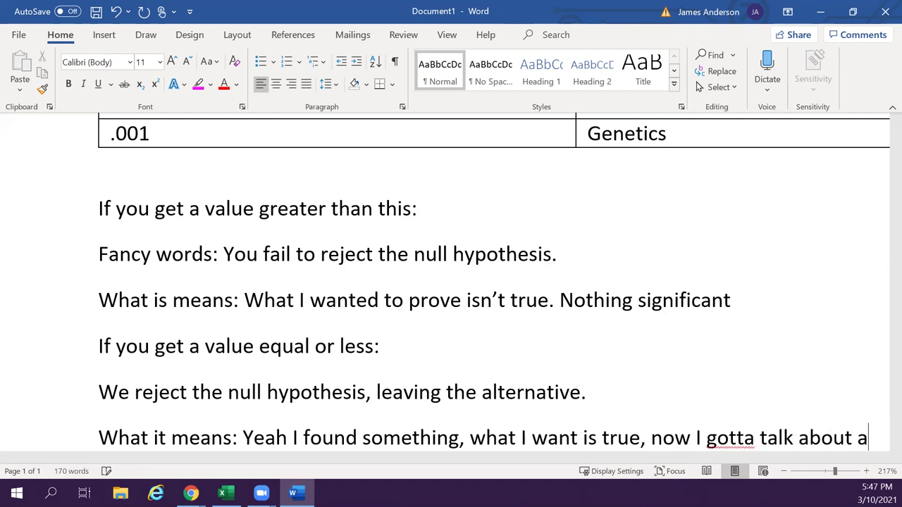
key(BackSpace)
text(it.)
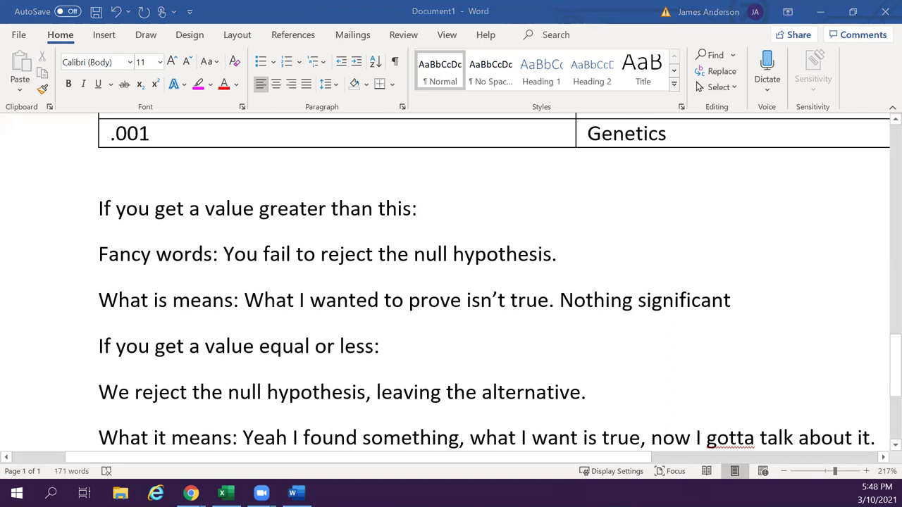
Switch to the Excel workbook and select the n label in cell A12 of the Chi Squared section.
click(222, 494)
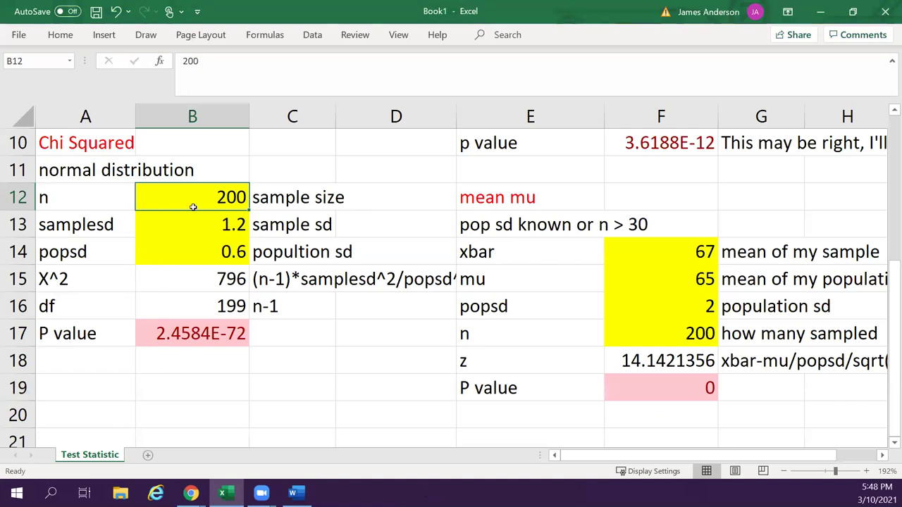
click(125, 210)
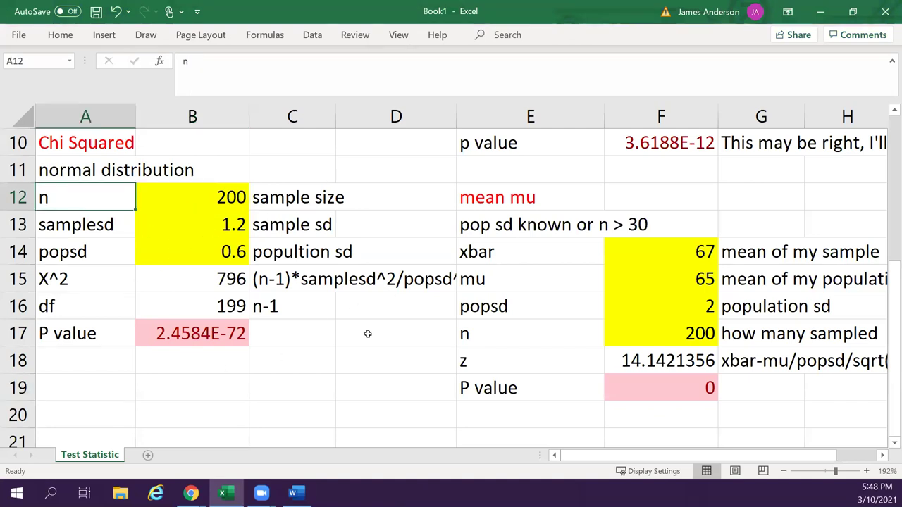